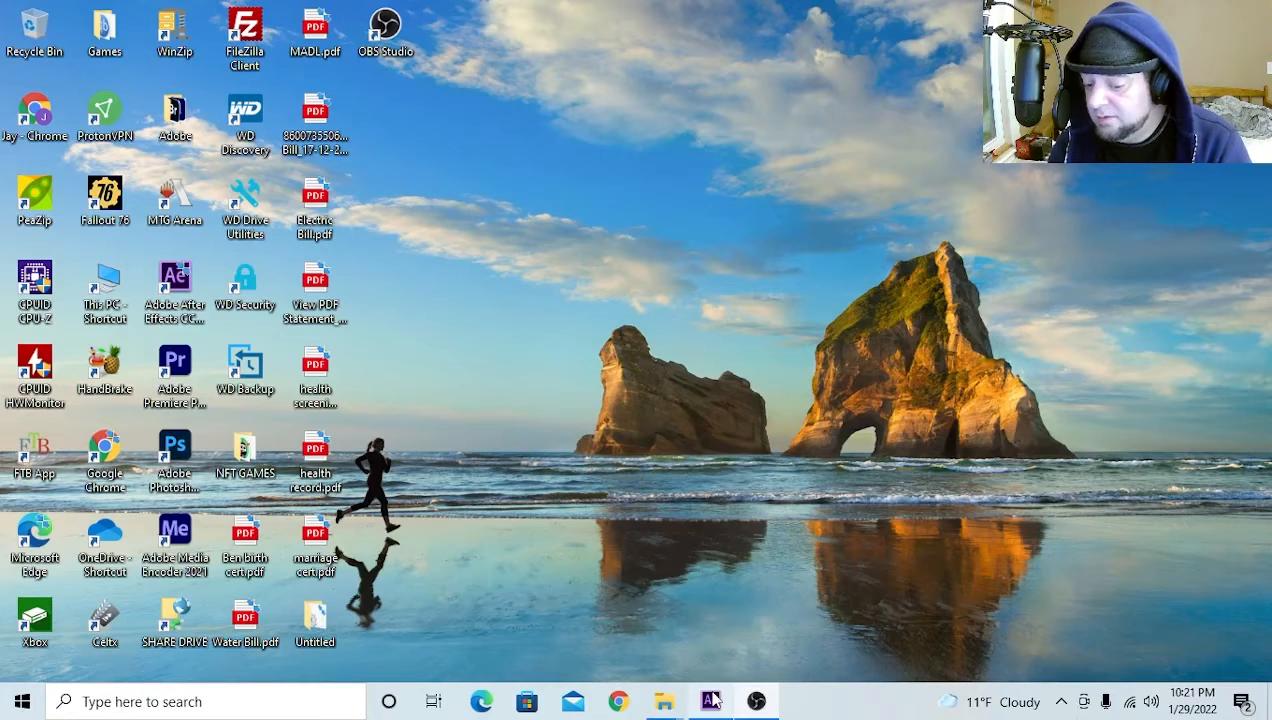
Switch to After Effects and play the Tracked Items in 3d Space composition from its start
click(710, 701)
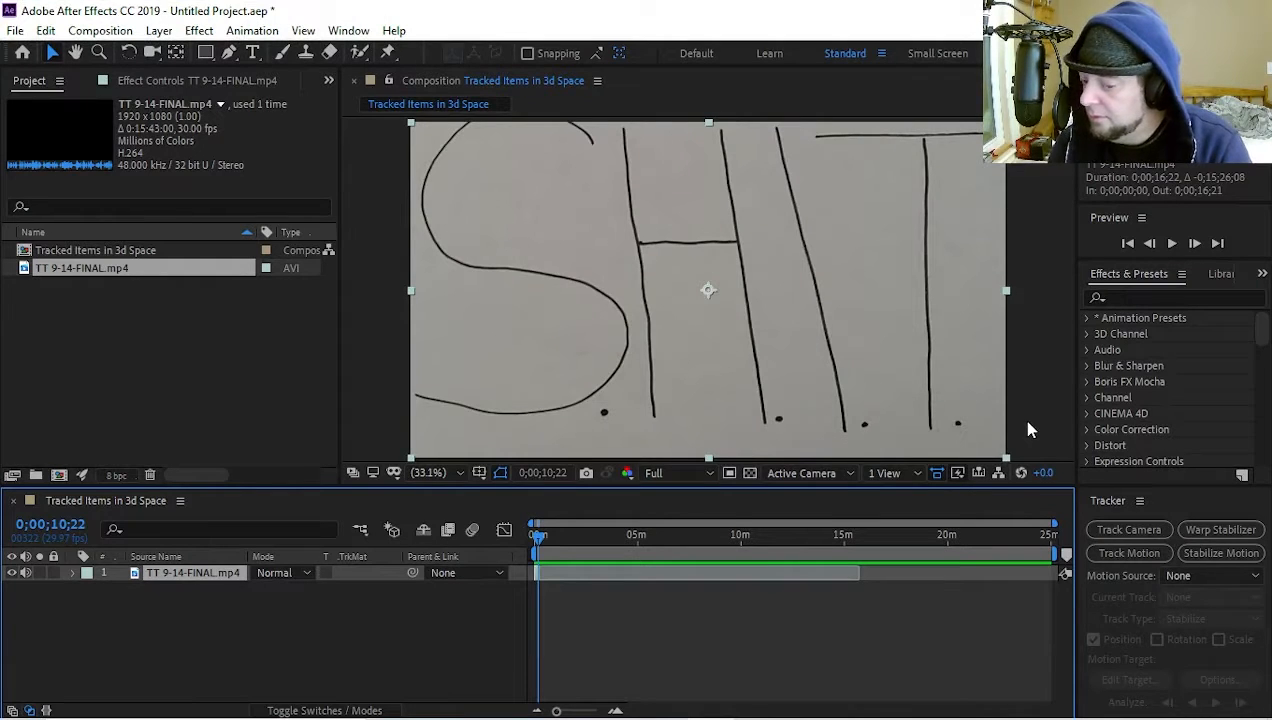
click(533, 534)
key(space)
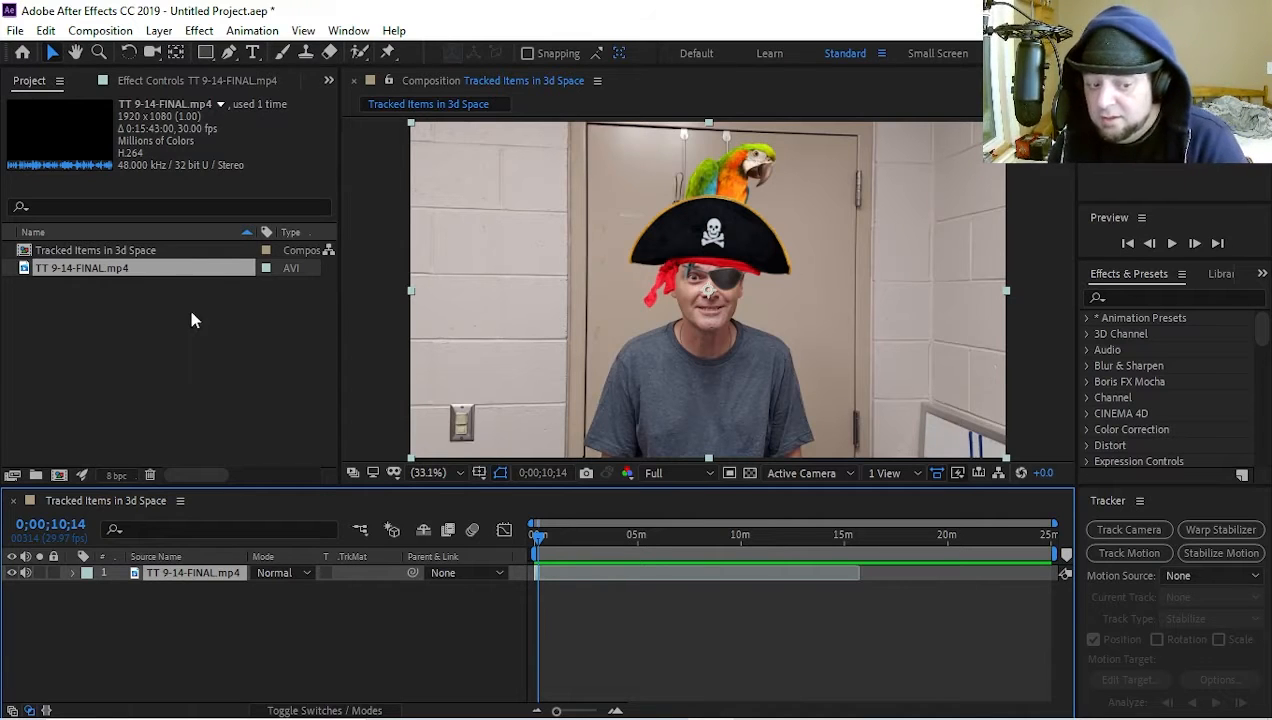
Import the video clips and images from the Extreme SSD (L:) drive into the project
right_click(112, 336)
mouse_move(190, 440)
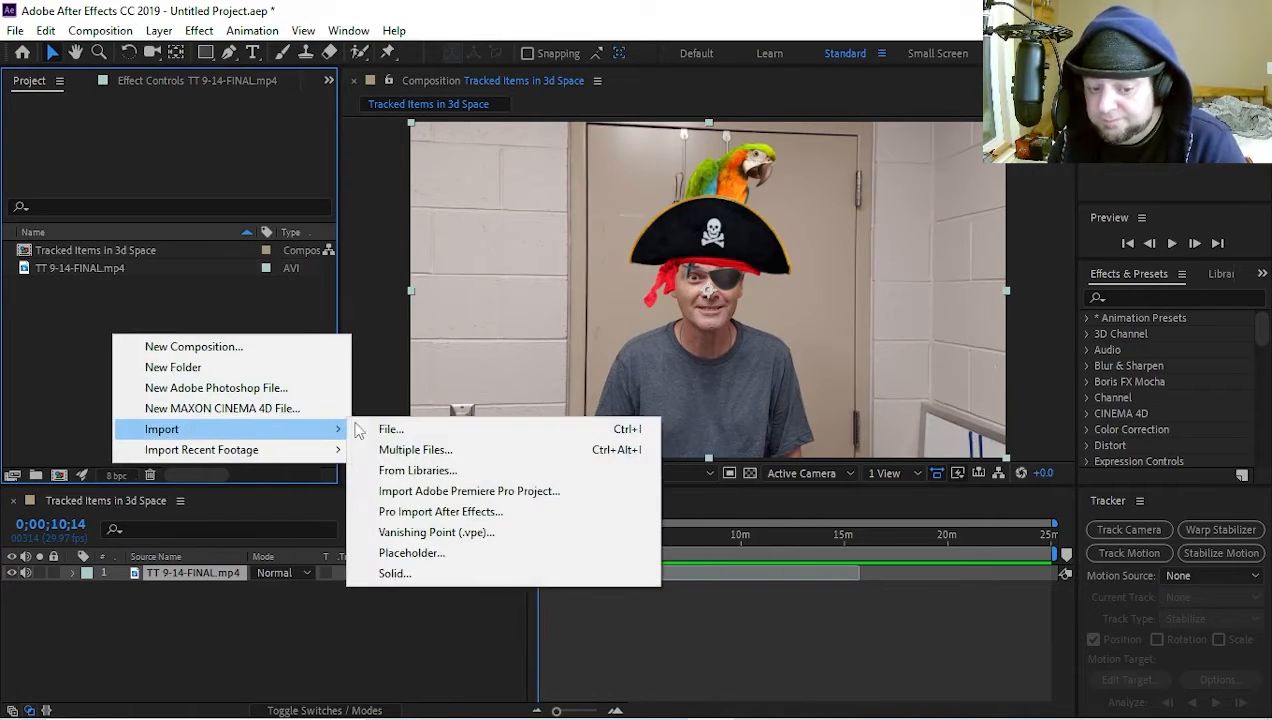
click(400, 429)
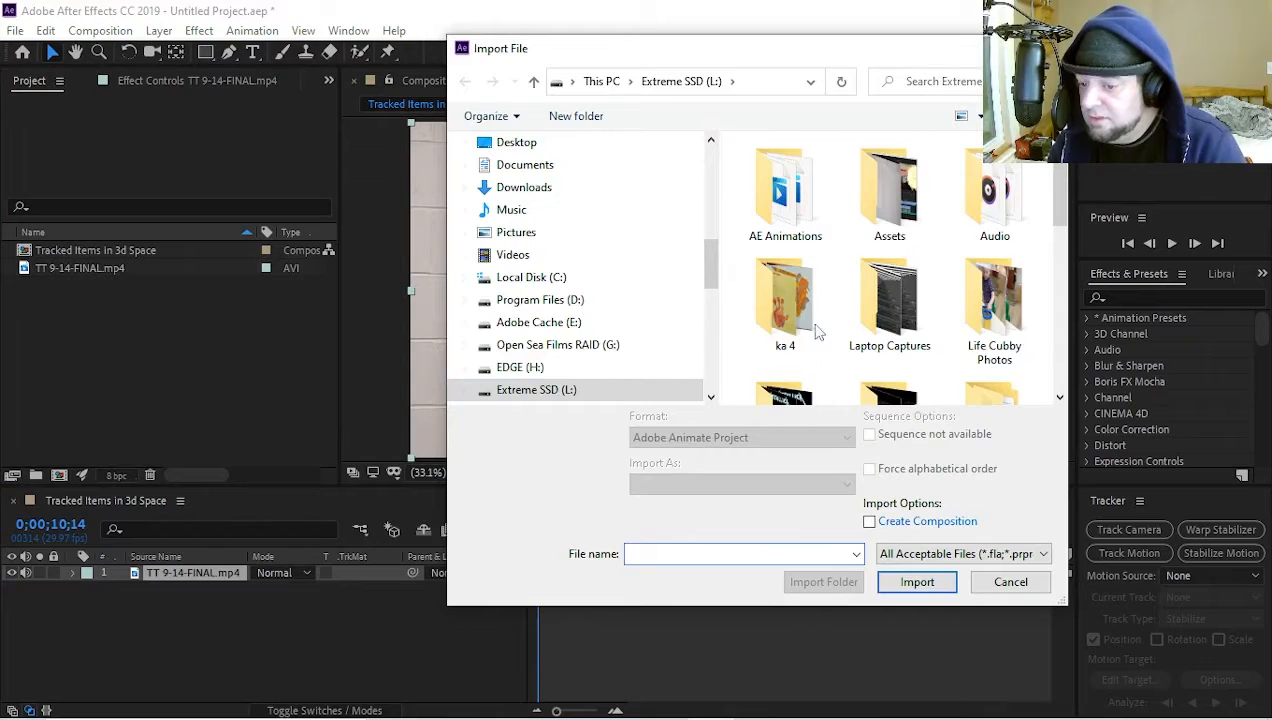
scroll(815, 330, down, 3)
click(987, 232)
scroll(987, 240, down, 1)
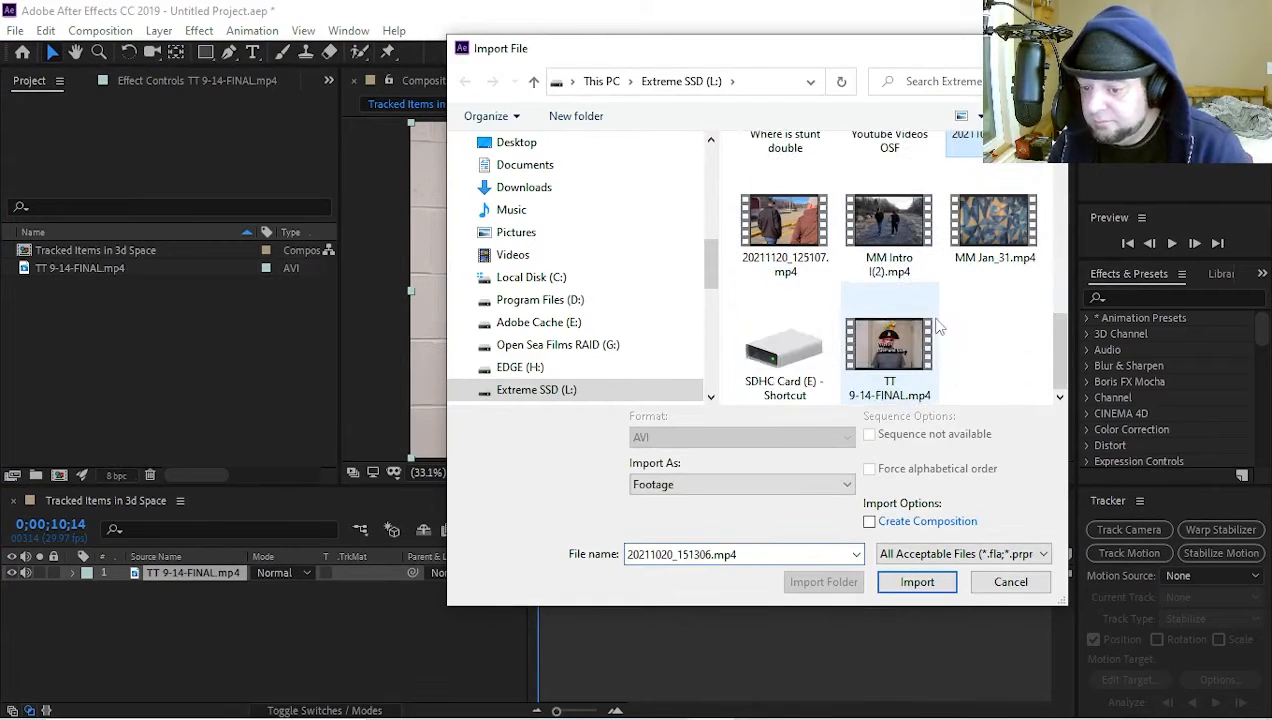
shift+click(993, 222)
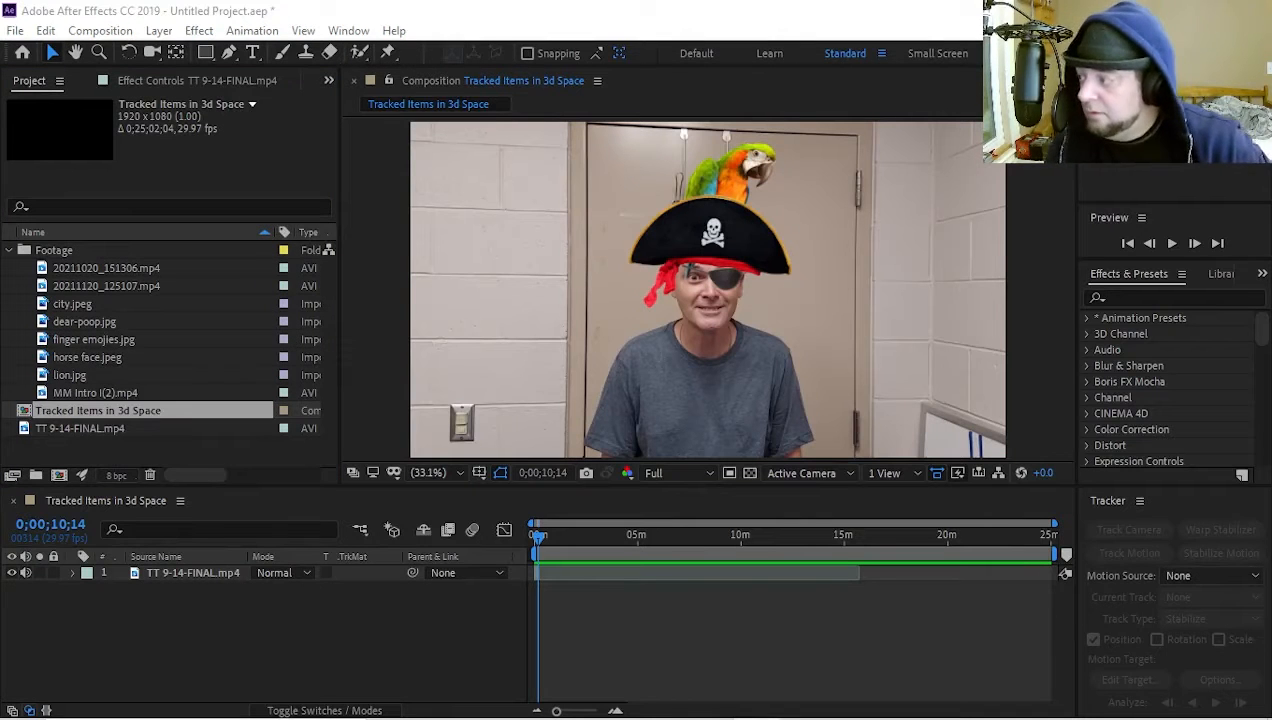
Create a new composition named Comp 1 with the HDTV 1080 29.97 preset
click(129, 32)
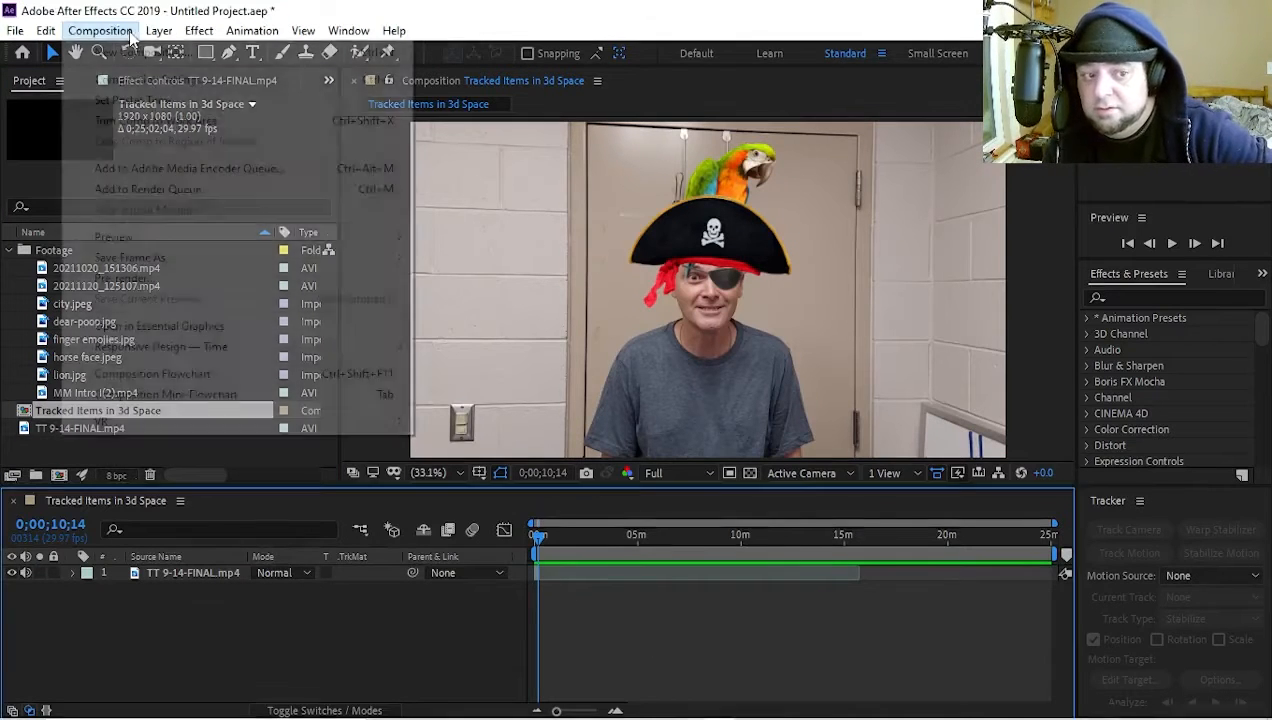
click(140, 52)
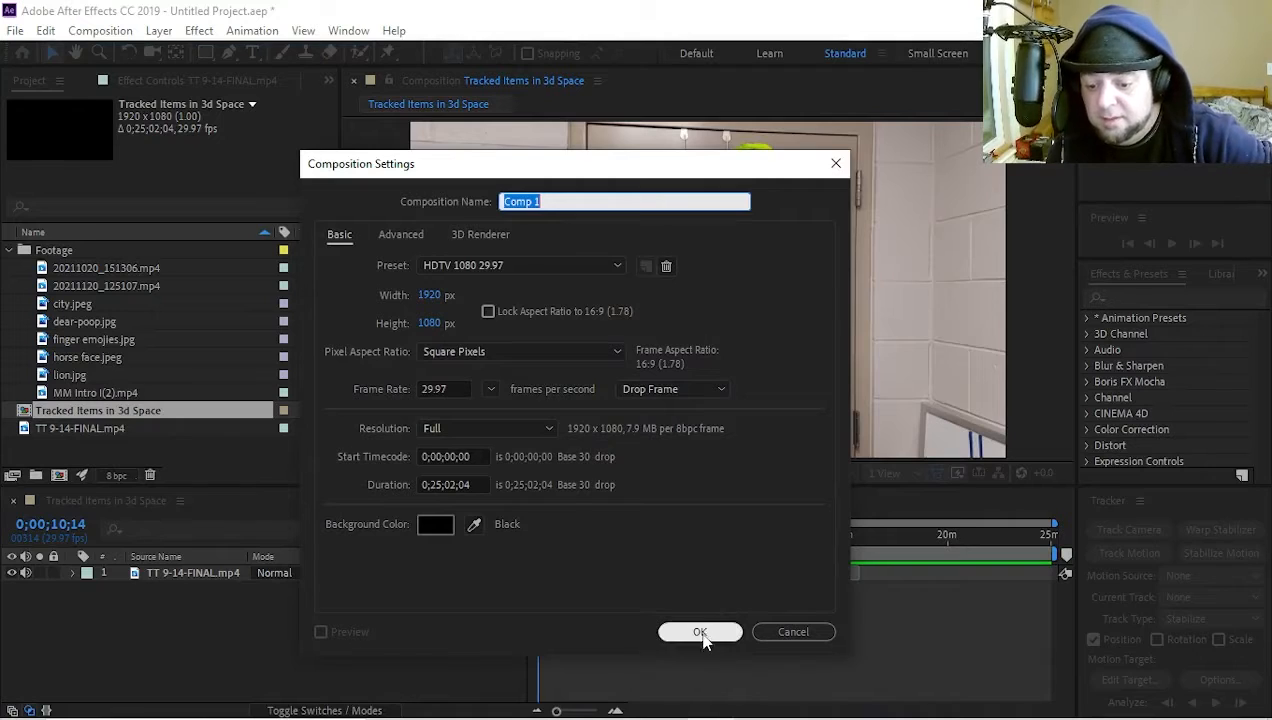
click(701, 634)
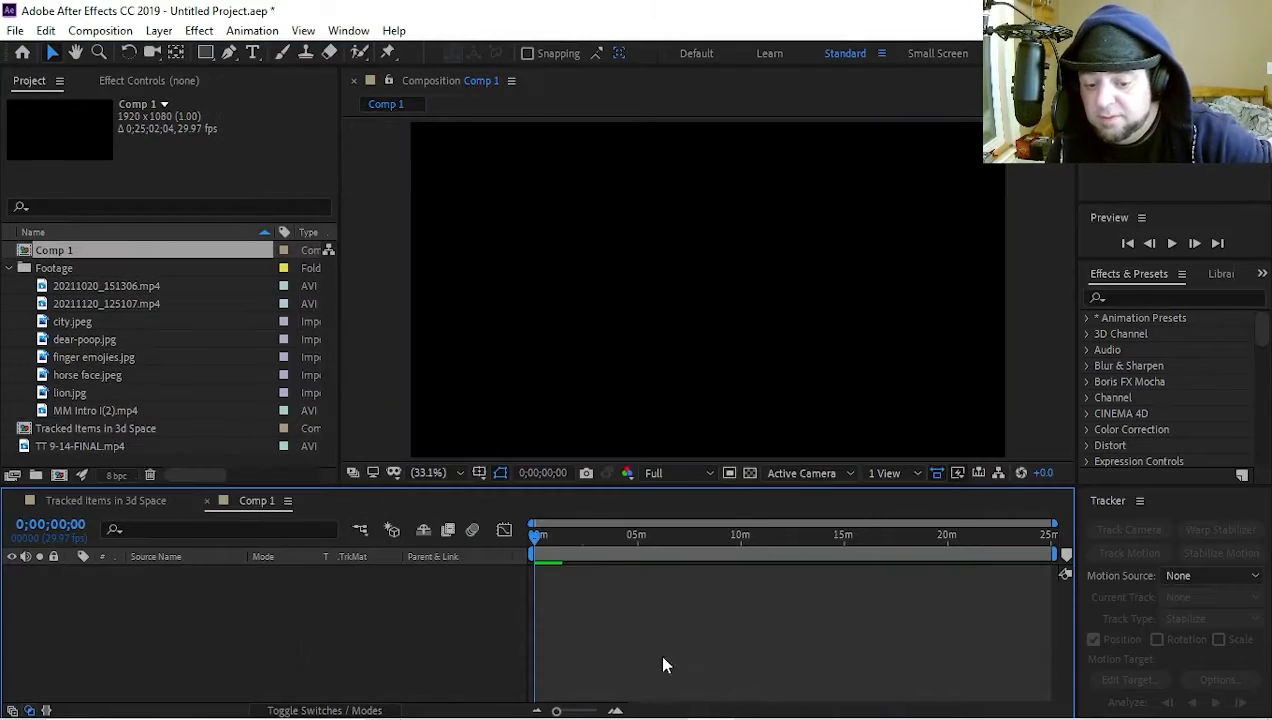
Add the MM Intro I(2).mp4 clip to the Comp 1 timeline
click(101, 289)
click(105, 302)
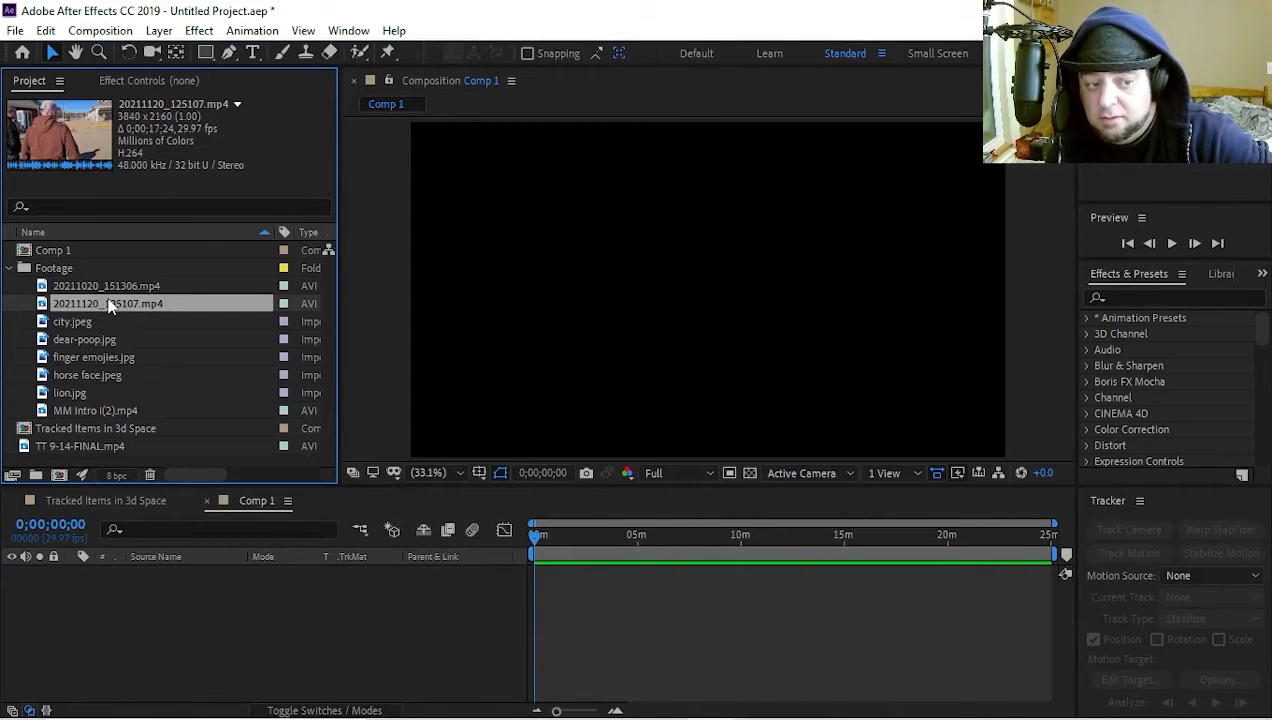
click(95, 414)
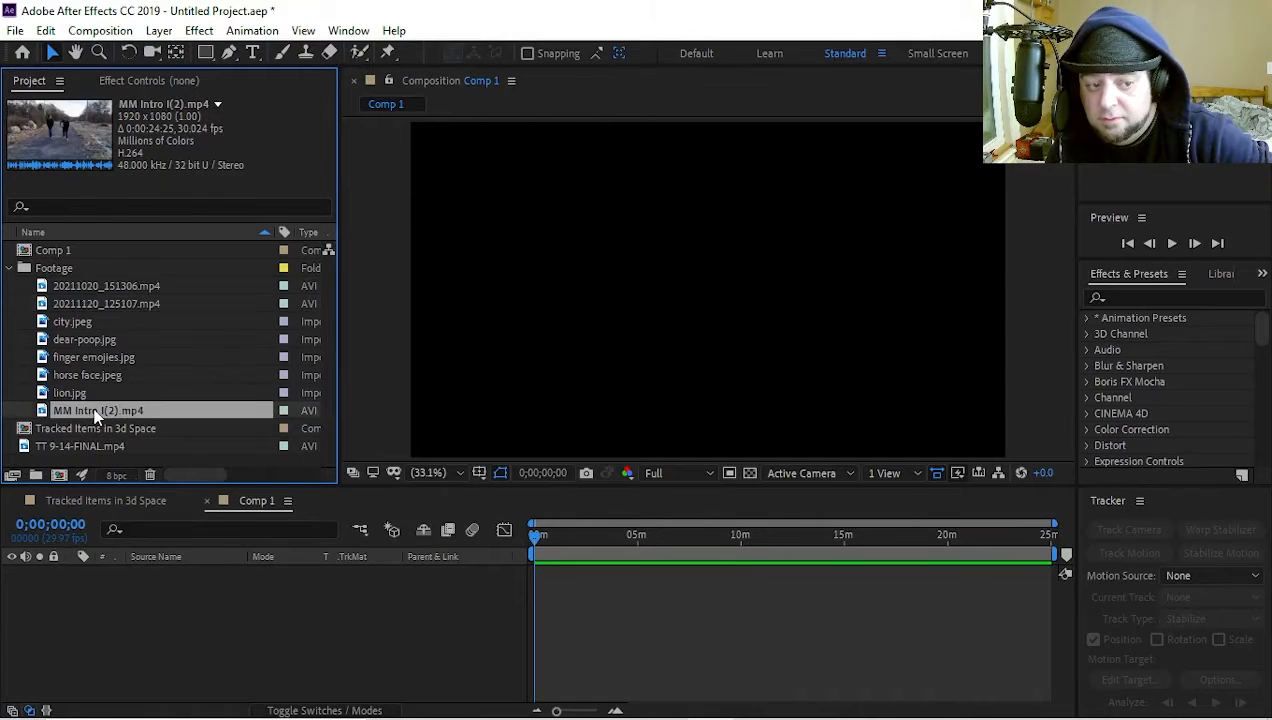
drag(99, 414, 417, 676)
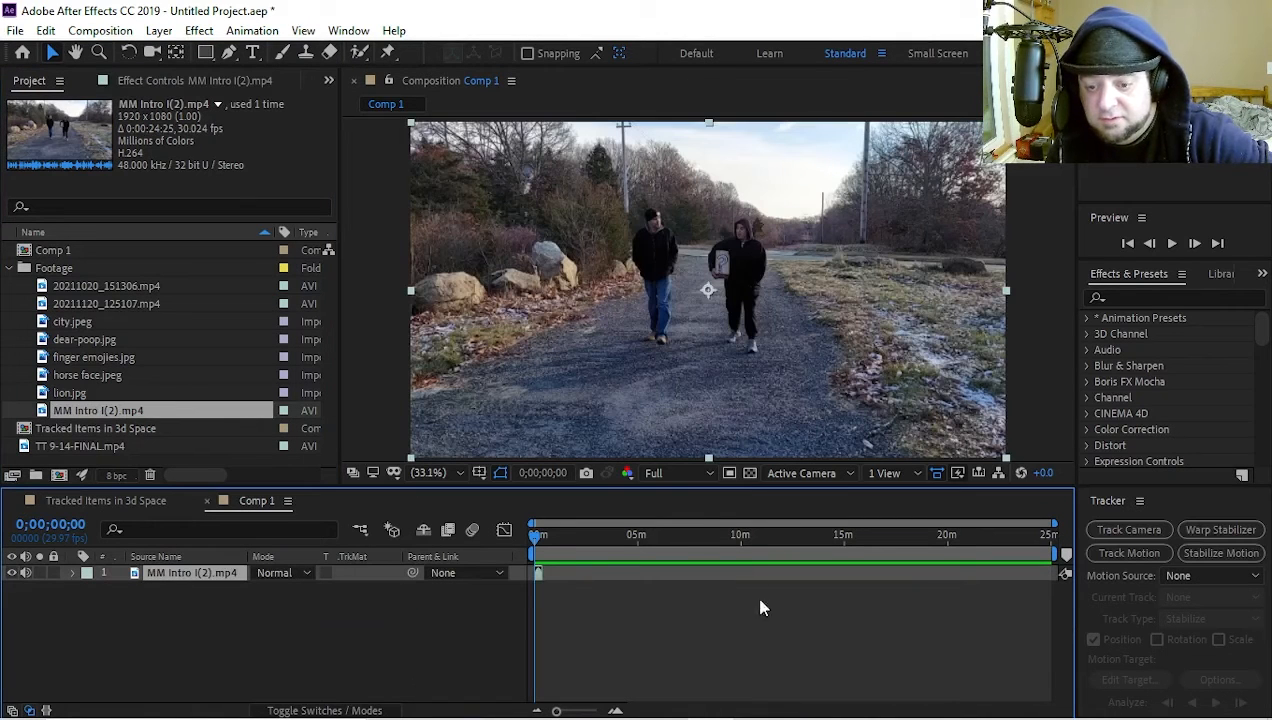
Scrub through the MM Intro clip and play it from the first frame
drag(537, 537, 541, 541)
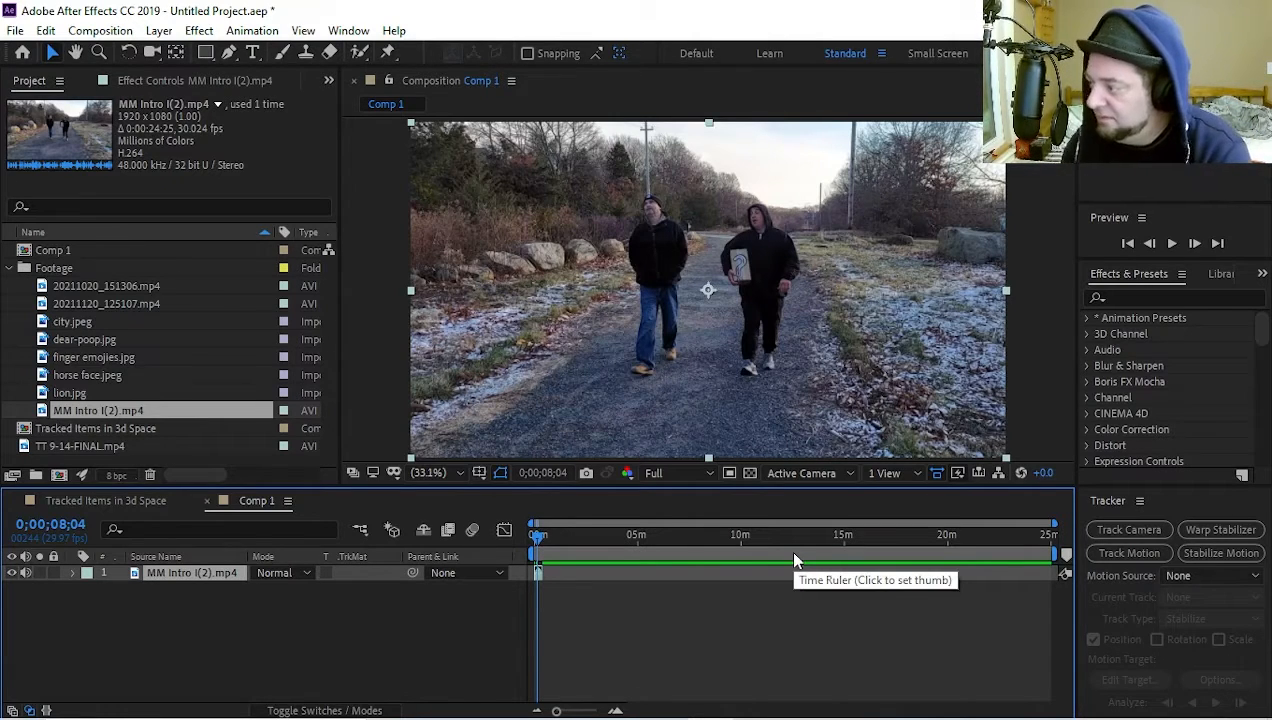
click(542, 541)
mouse_move(542, 545)
mouse_down()
mouse_move(561, 541)
mouse_move(536, 541)
mouse_up()
key(space)
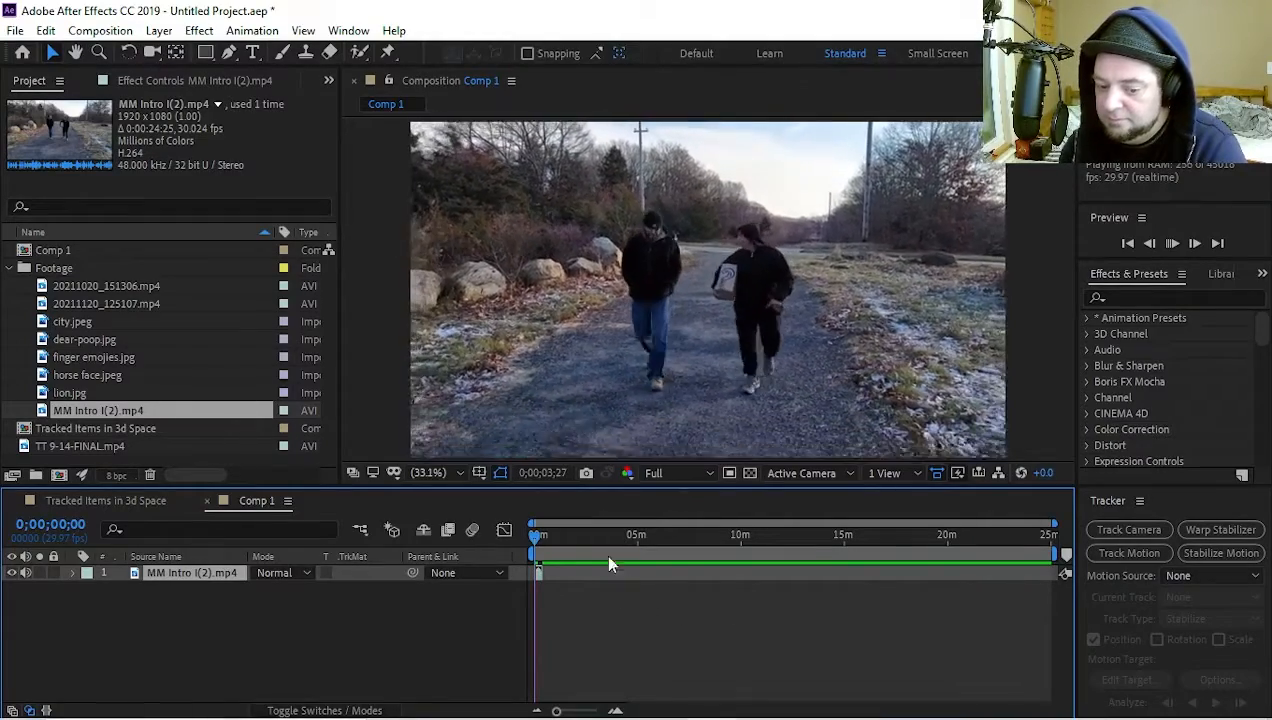
Play the clip to 0;00;07;15, end the work area there and trim the composition to the work area
drag(1053, 524, 553, 524)
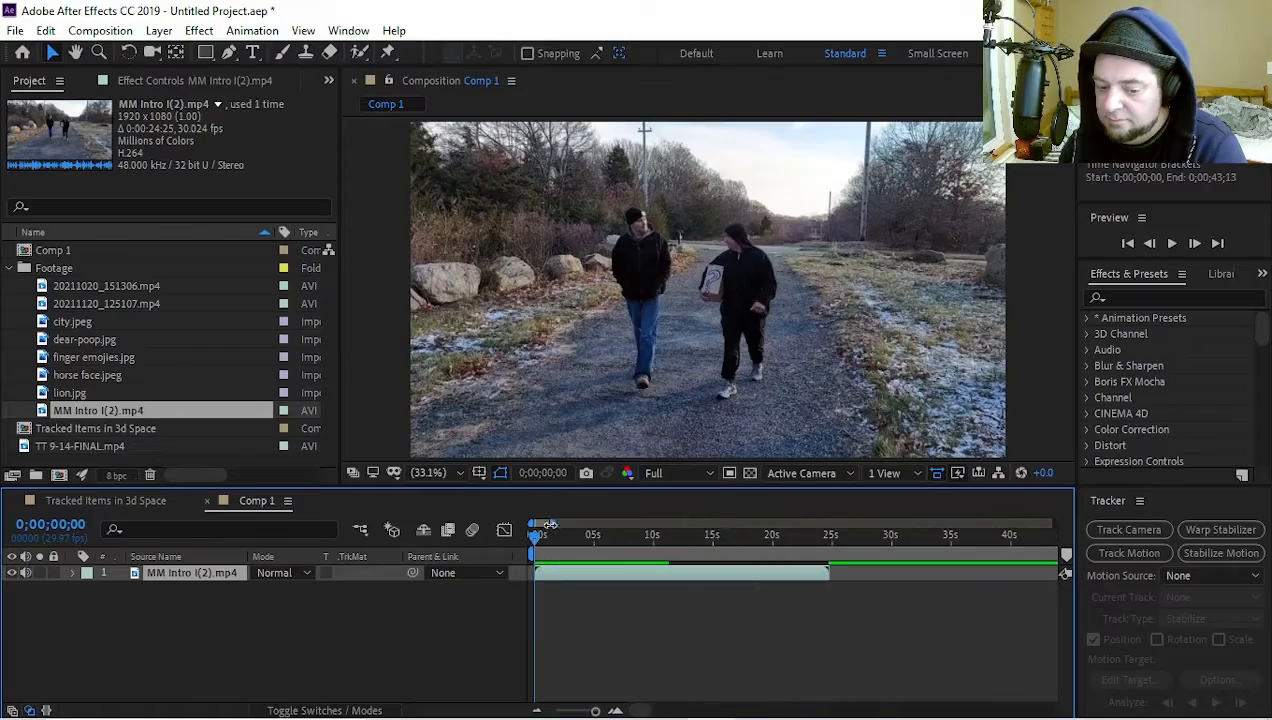
key(space)
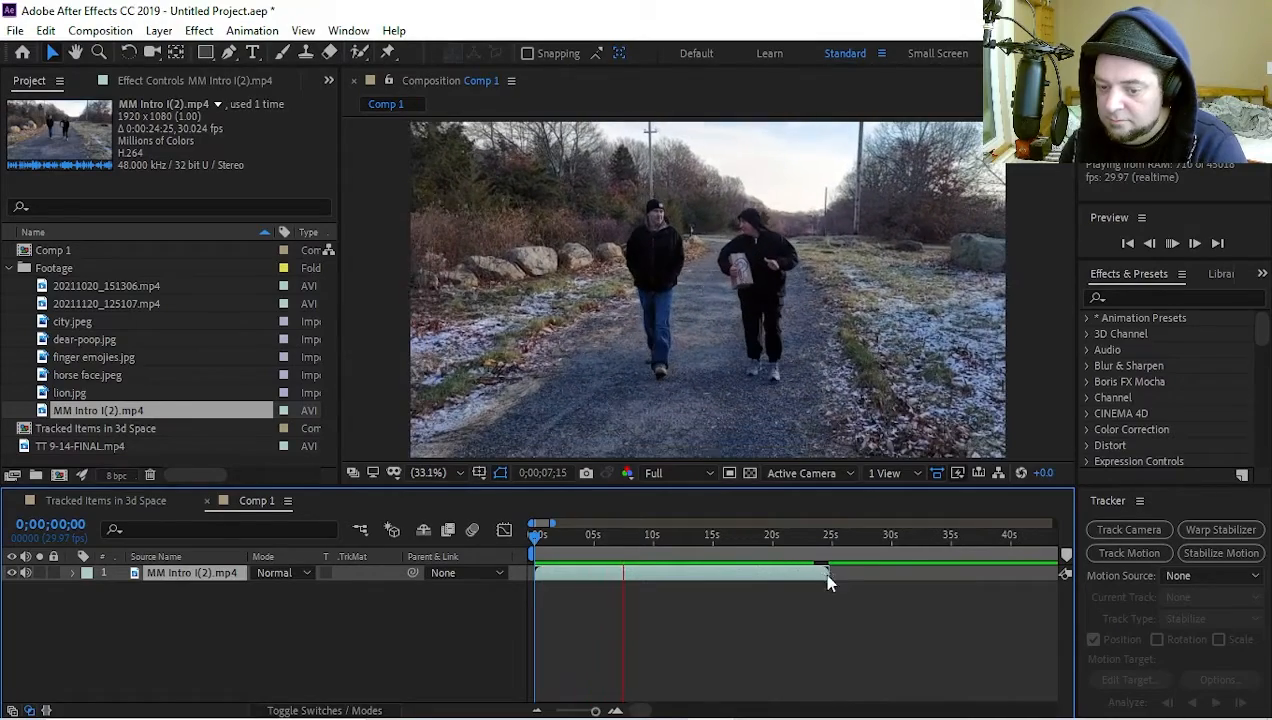
click(822, 571)
key(n)
right_click(588, 554)
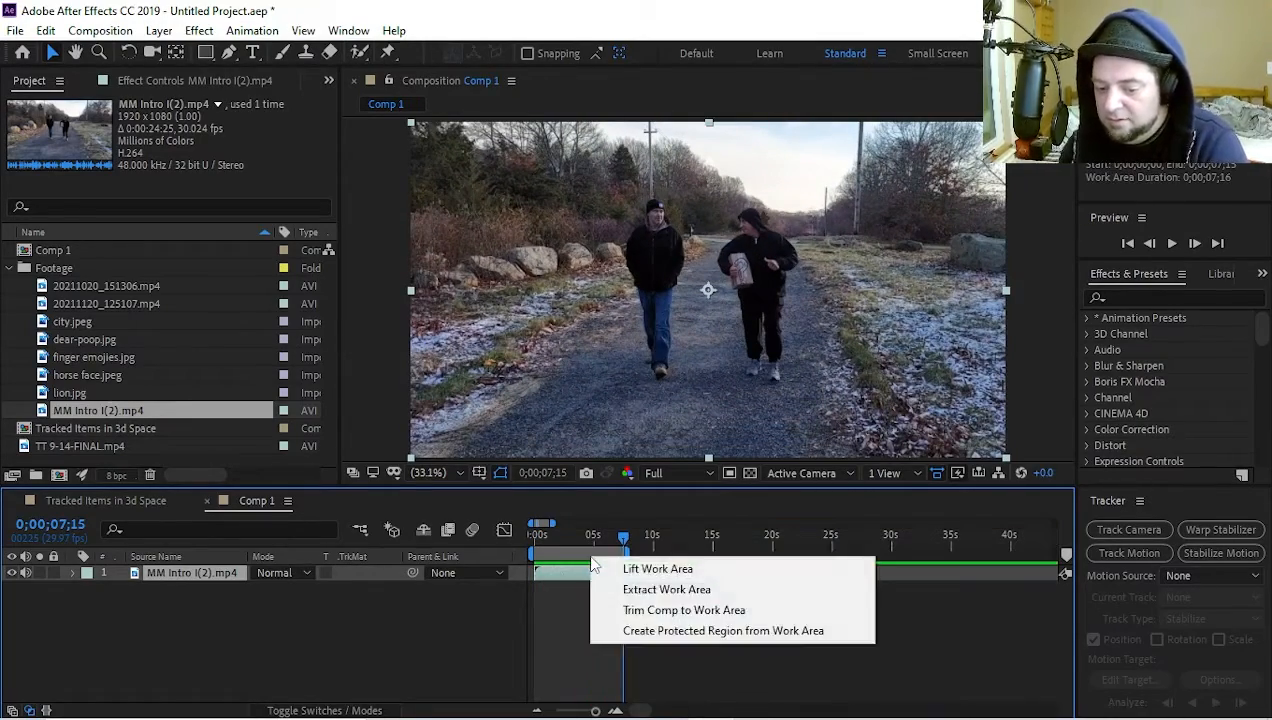
click(625, 609)
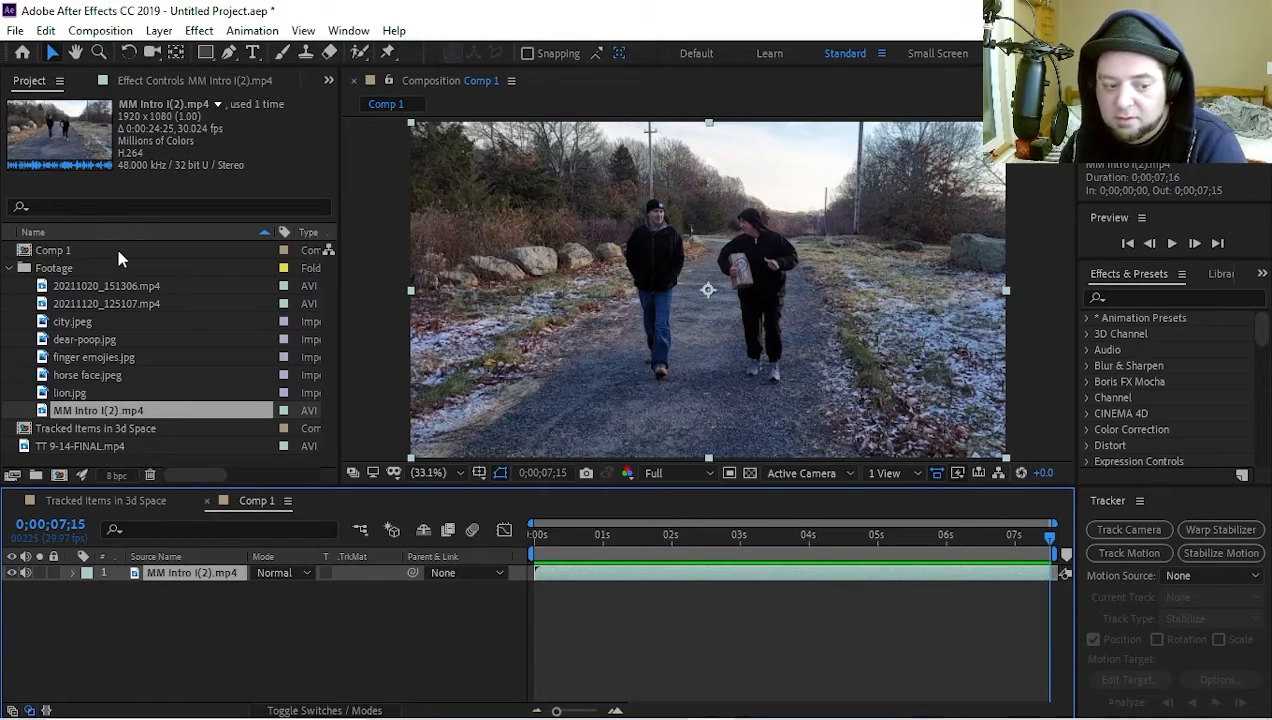
click(99, 336)
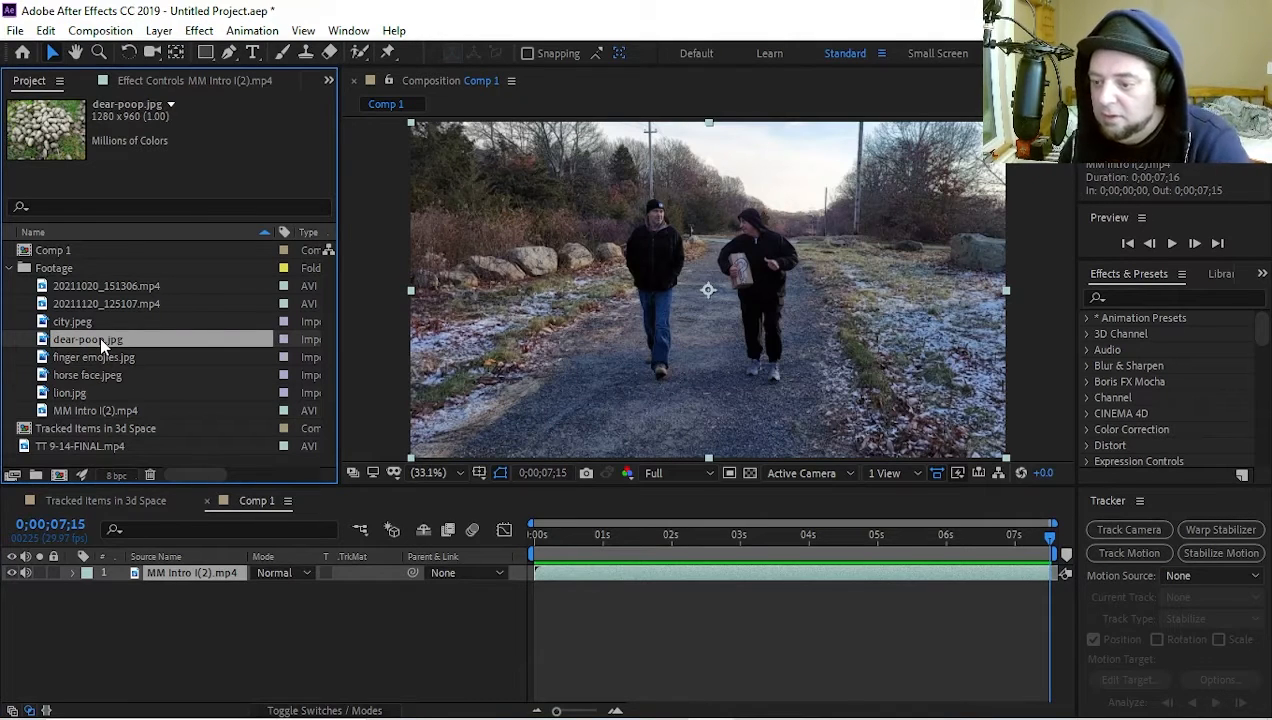
click(94, 268)
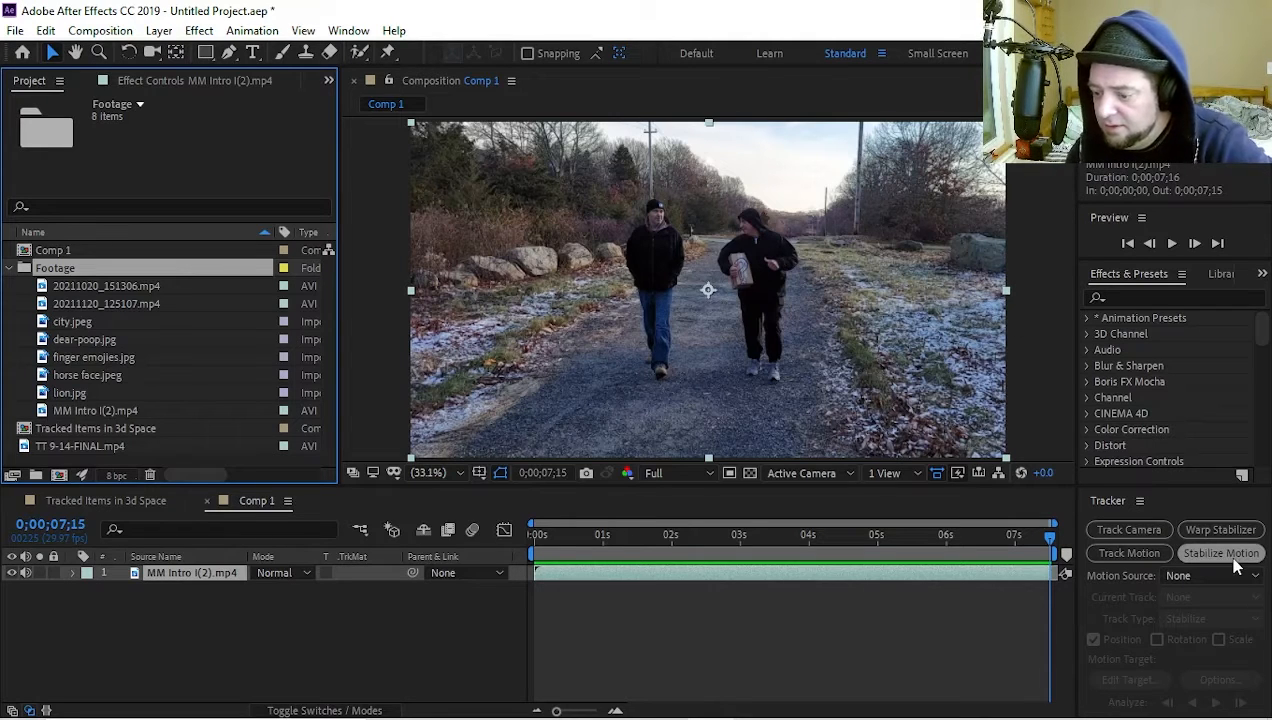
Run the 3D Camera Tracker on the MM Intro clip with Detailed Analysis enabled
click(1110, 529)
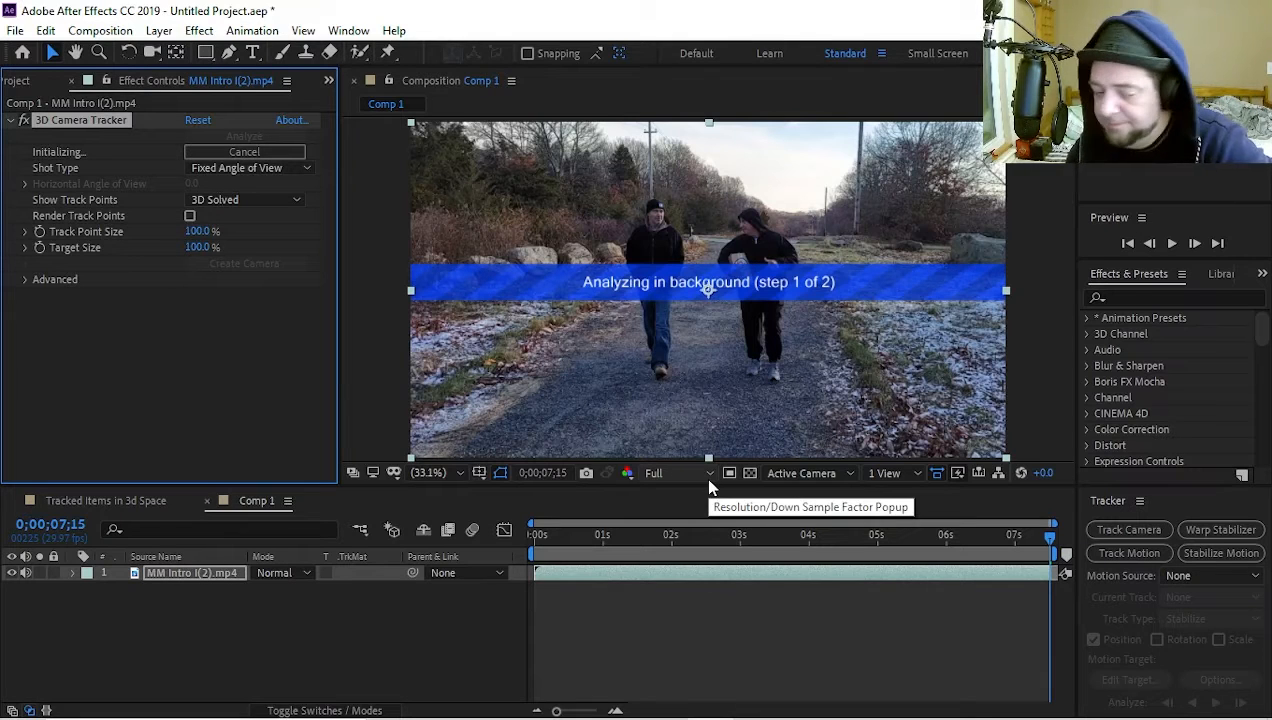
click(26, 282)
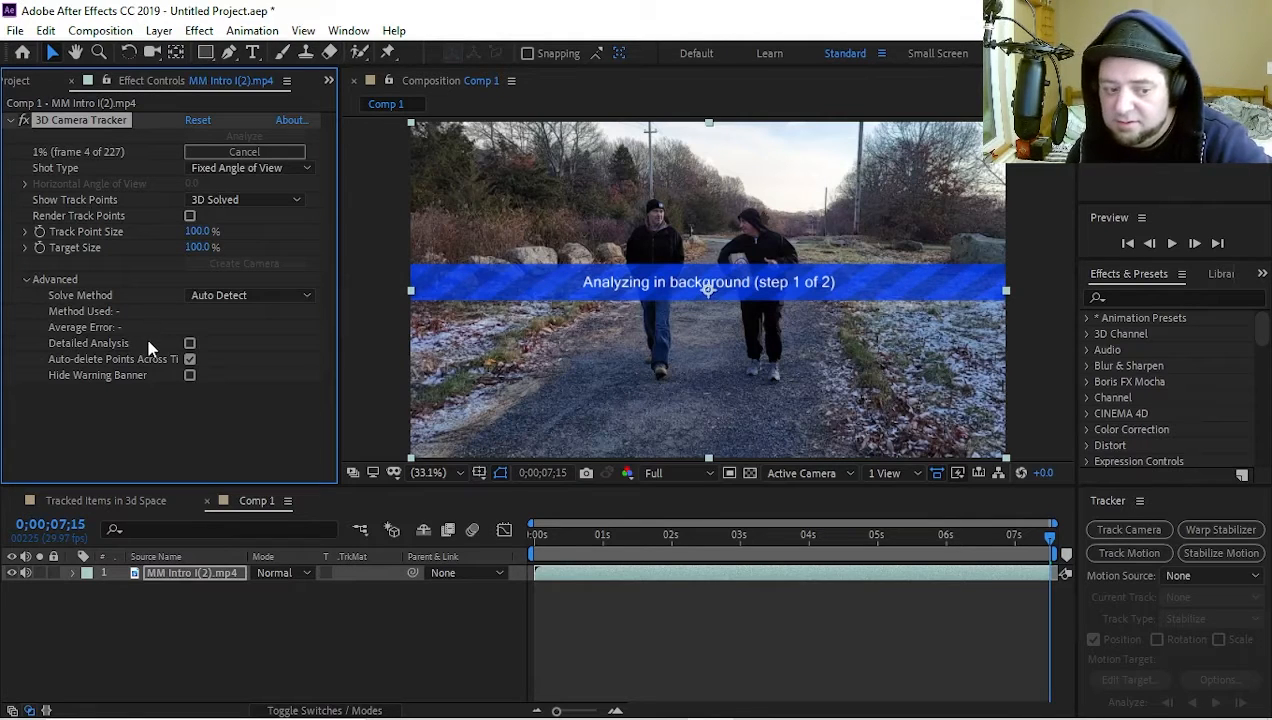
click(190, 344)
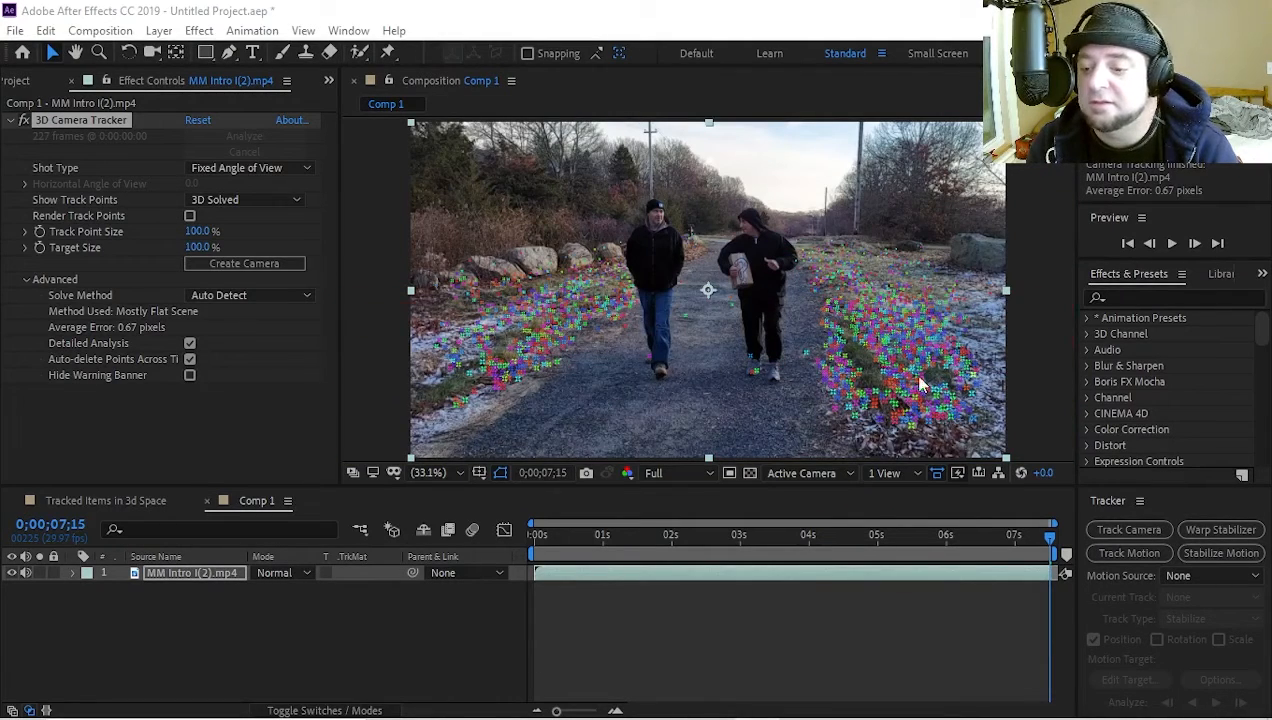
Set the 3D Camera Tracker's Track Point Size to 243% and Target Size to 25%
click(198, 247)
drag(200, 250, 172, 250)
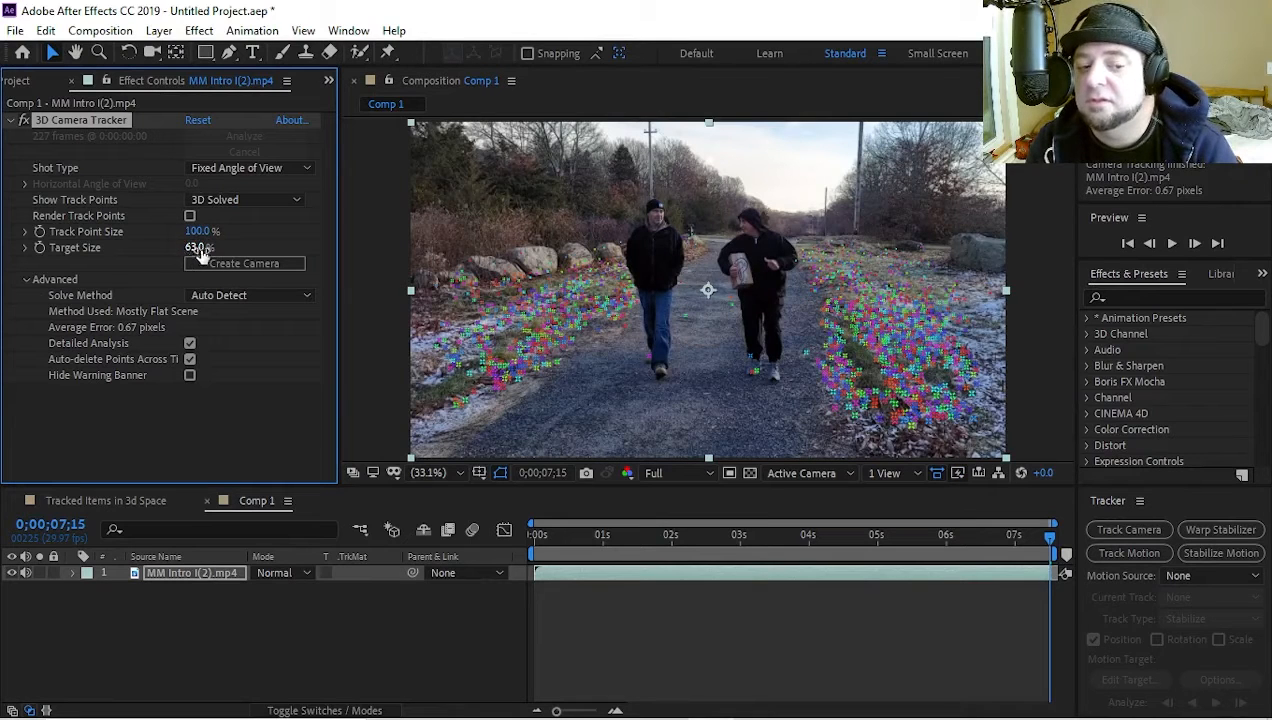
drag(205, 250, 306, 238)
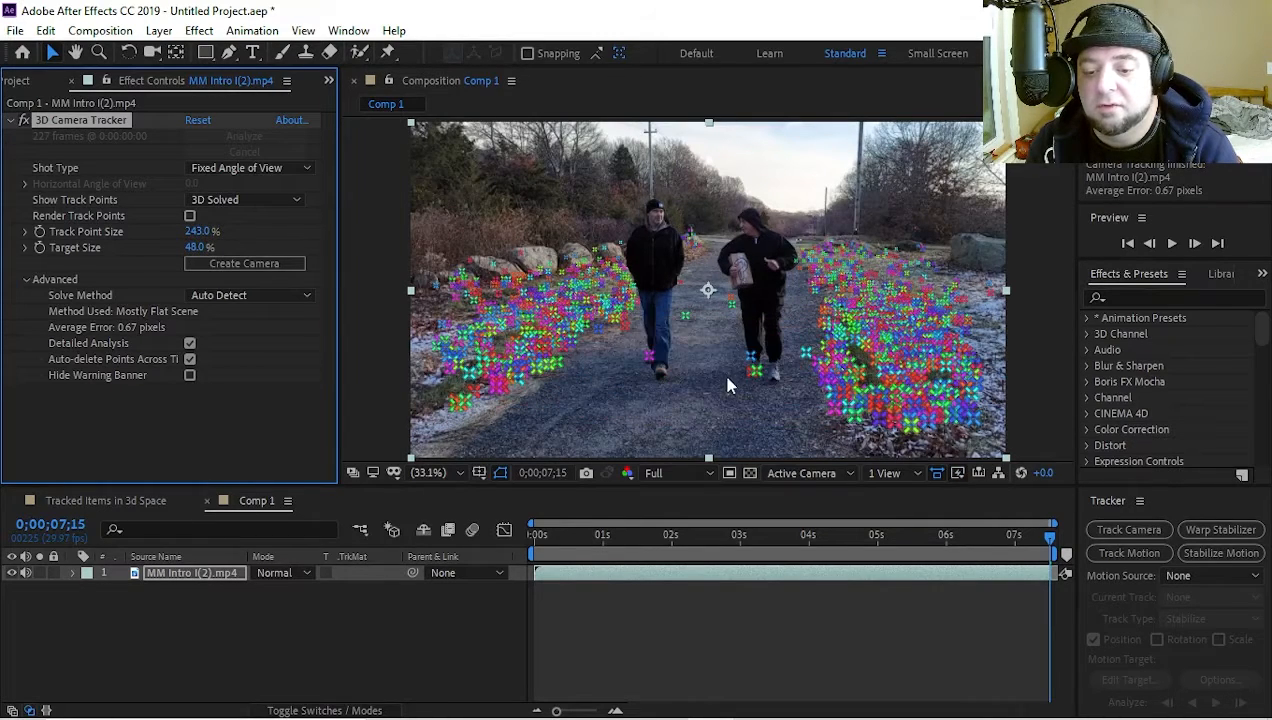
click(183, 246)
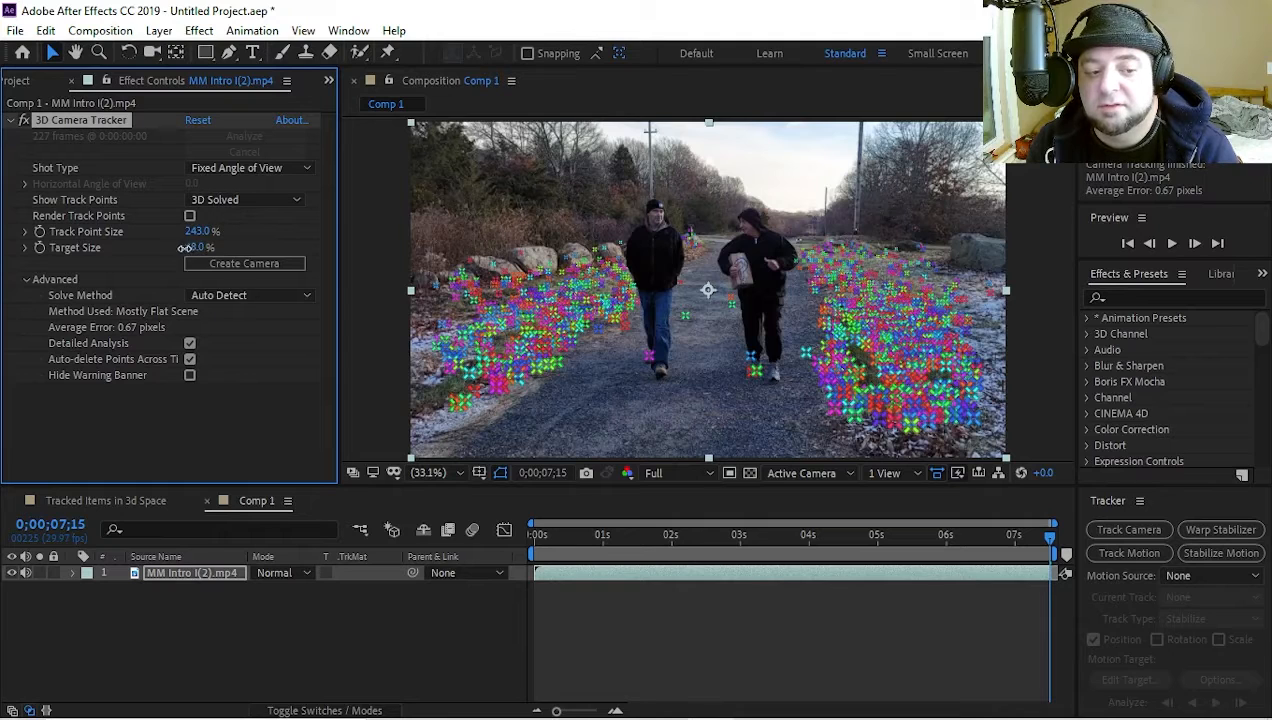
text(25)
key(Return)
At the first frame, select a cluster of track points on the path's foreground and create a solid and camera from them
scroll(720, 405, down, 1)
scroll(730, 394, up, 1)
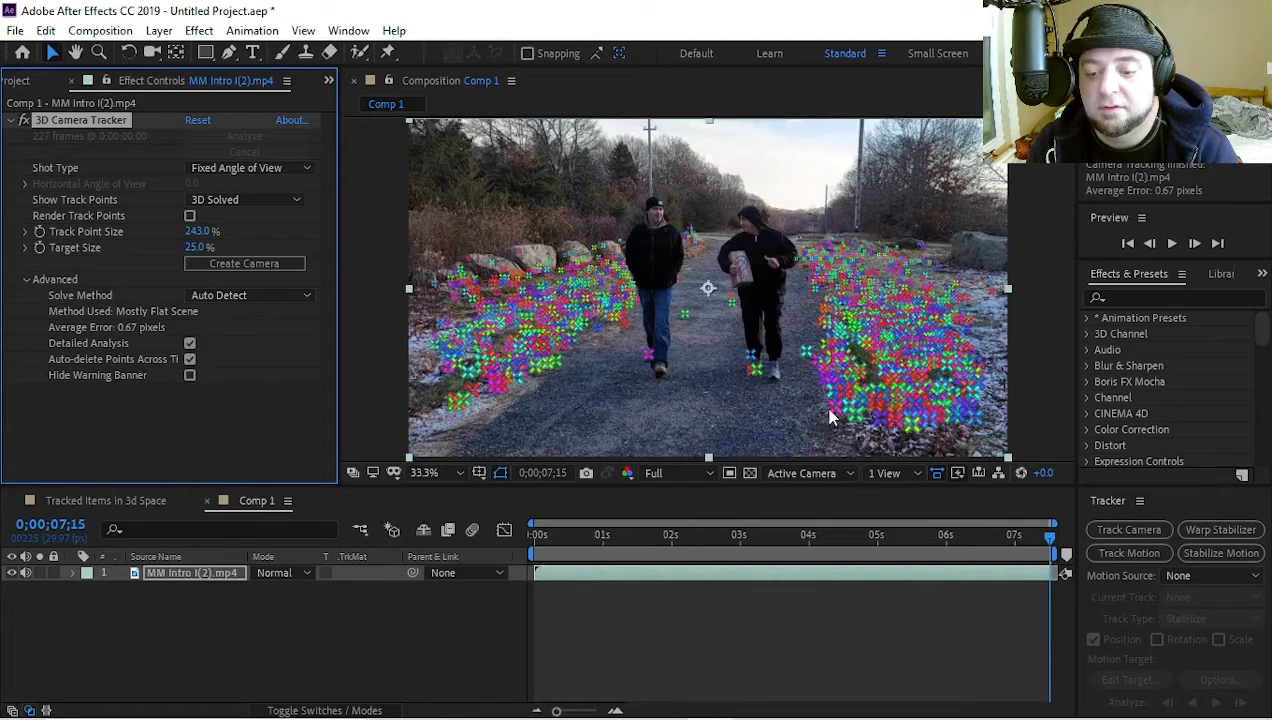
drag(688, 538, 512, 526)
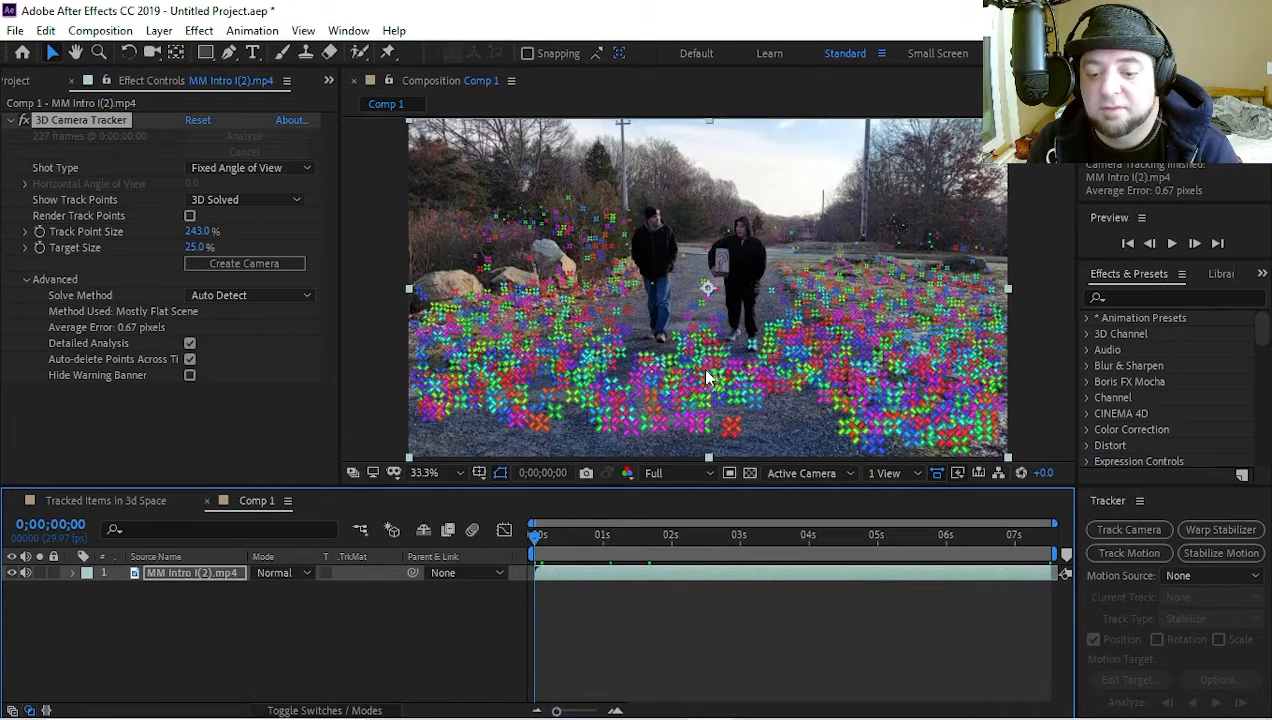
click(545, 537)
drag(558, 550, 510, 553)
mouse_move(630, 437)
mouse_down()
mouse_move(636, 378)
mouse_move(702, 388)
mouse_move(712, 438)
mouse_up()
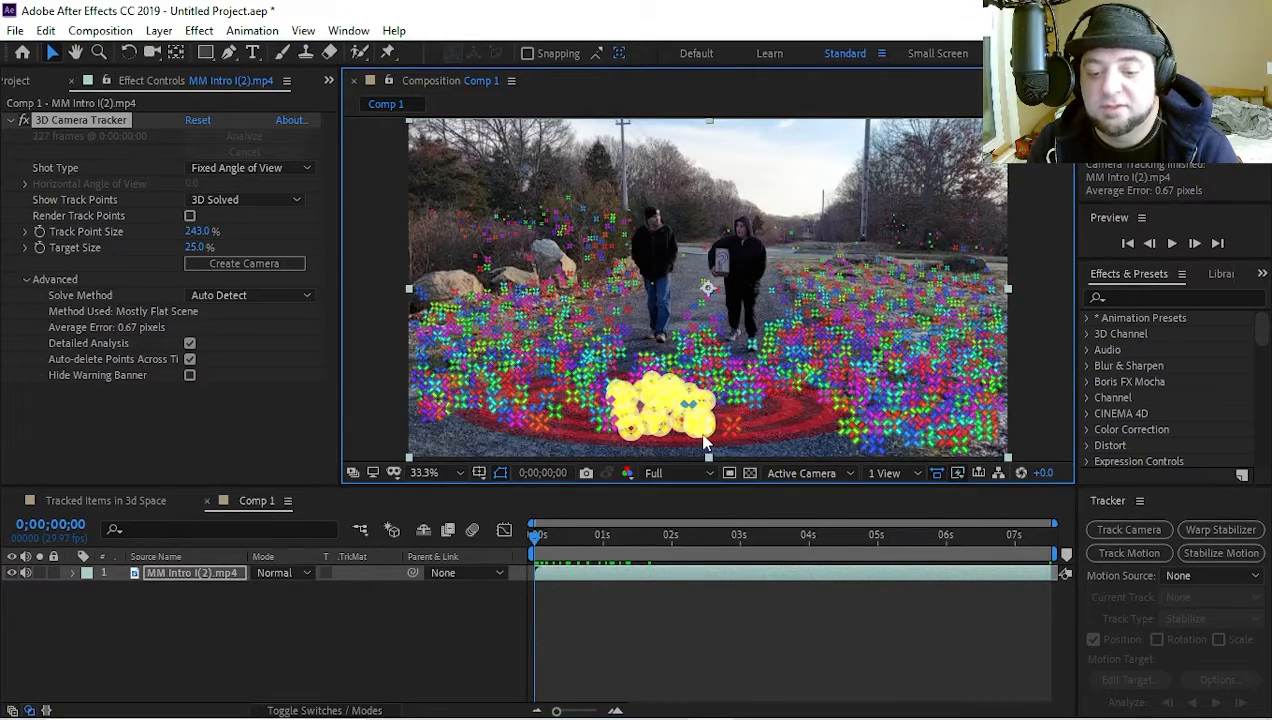
right_click(766, 432)
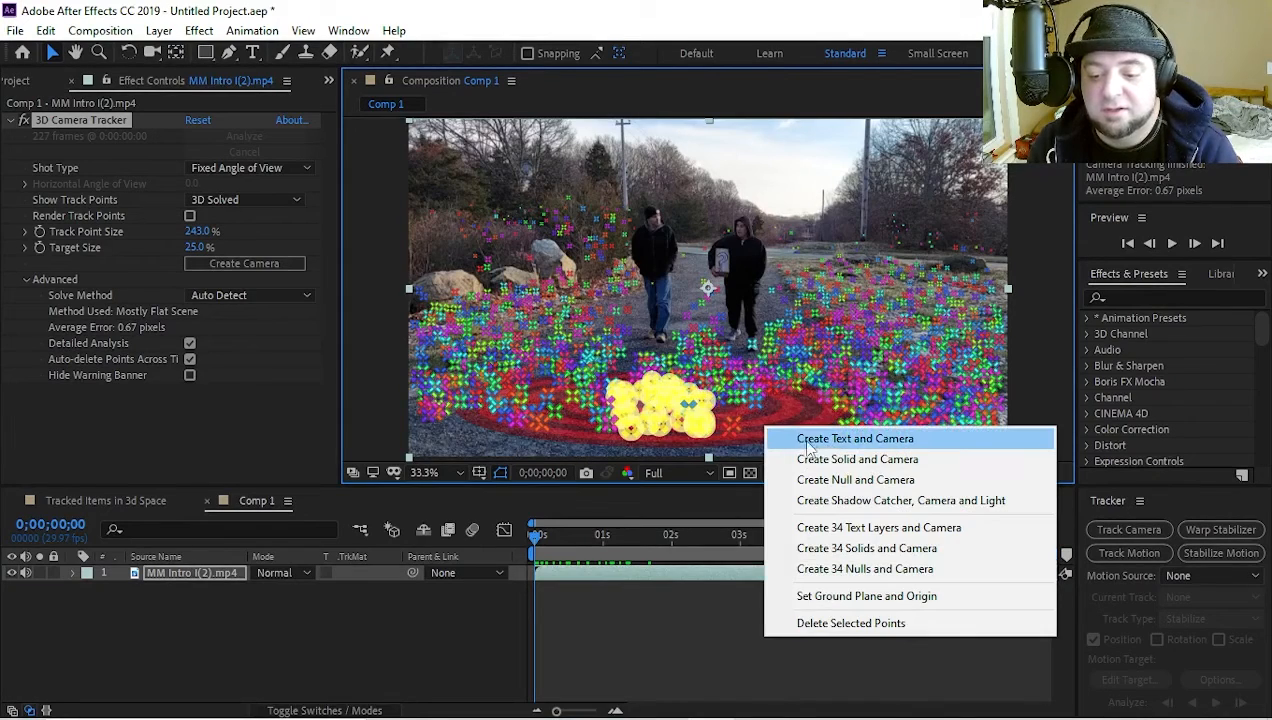
click(852, 459)
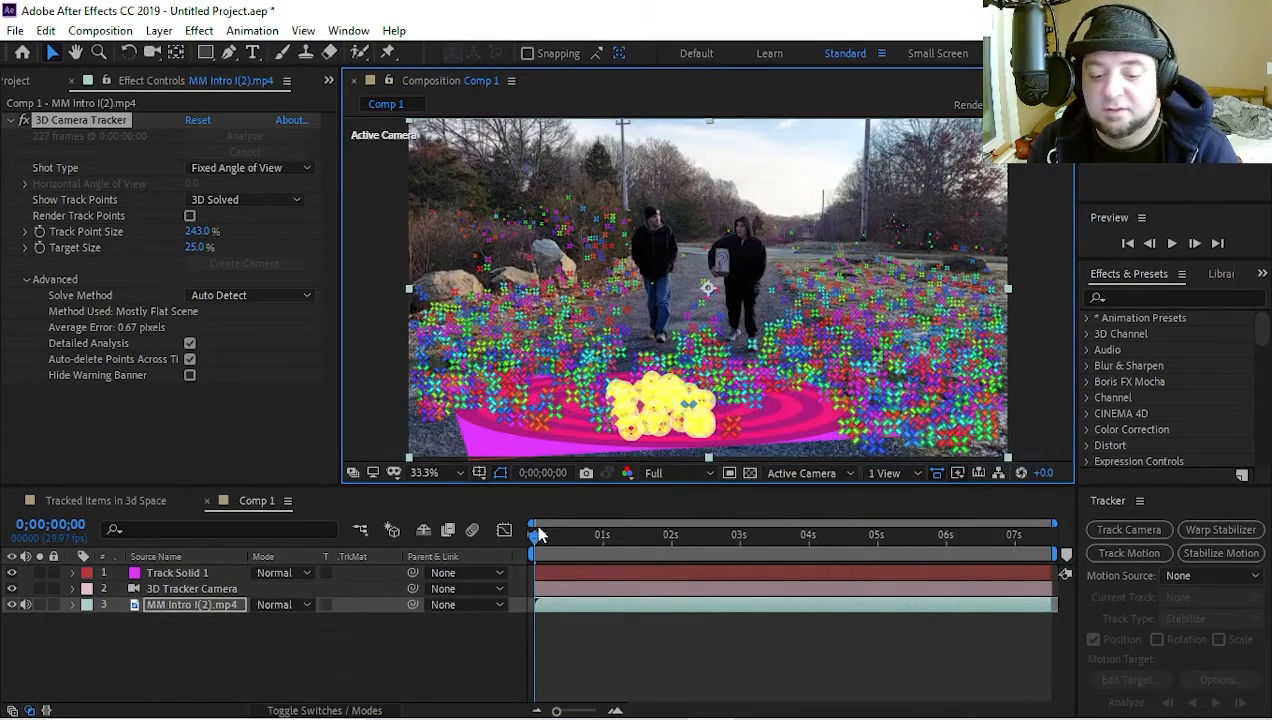
Scrub through the shot to check the tracked solid, return to the first frame and set the tracker's Target Size to 20%
drag(536, 530, 428, 542)
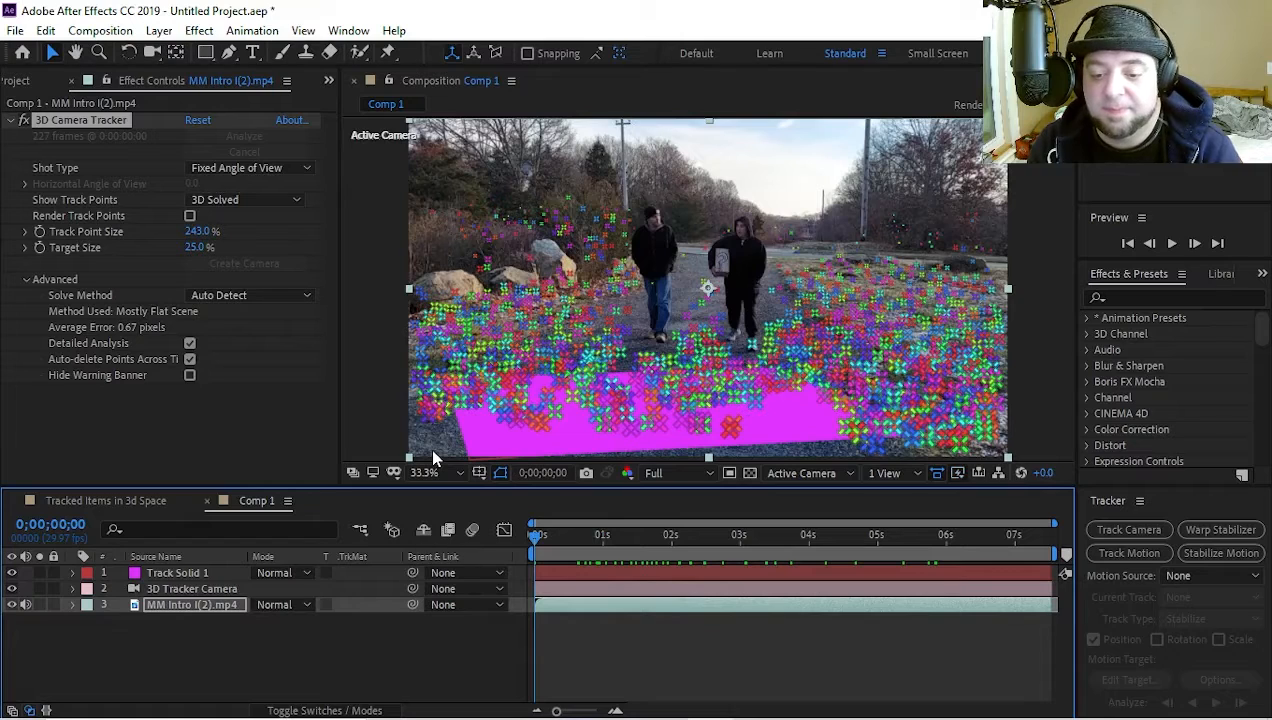
mouse_move(192, 248)
mouse_down()
mouse_move(204, 247)
mouse_move(177, 257)
mouse_up()
click(231, 646)
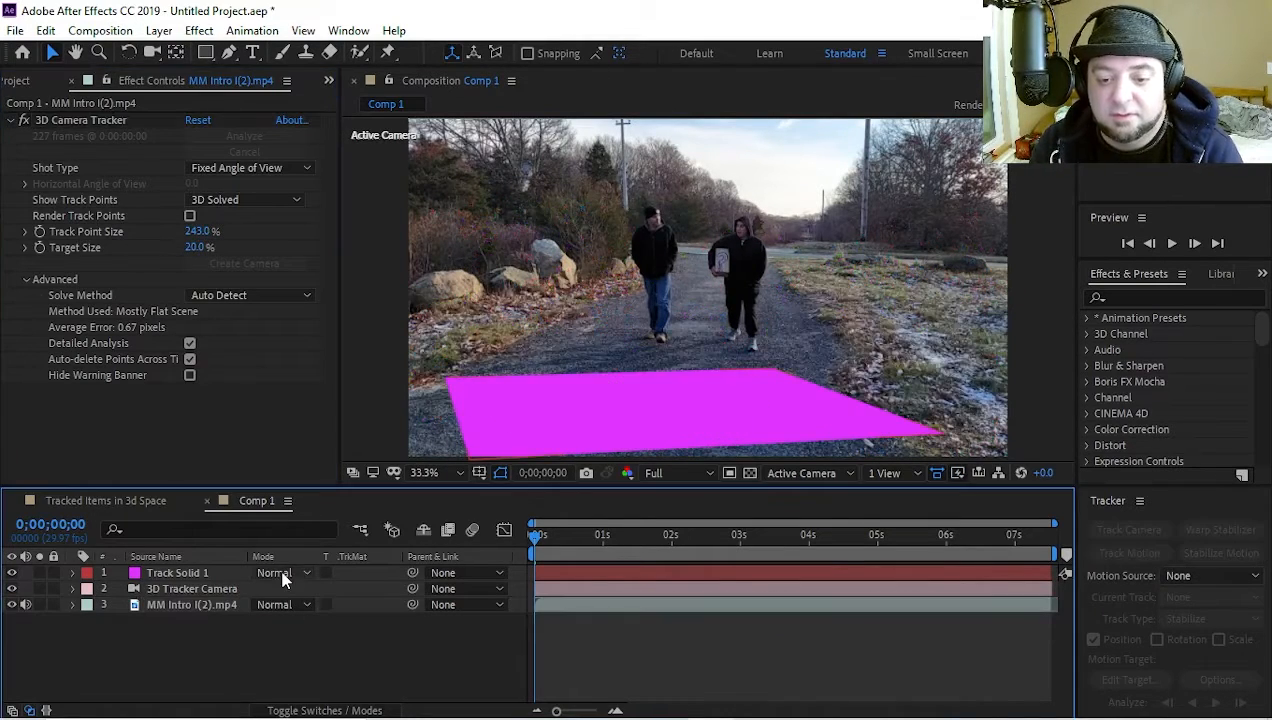
Try adding city.jpeg above Track Solid 1 as an ordinary layer scaled to about 30% by 25%, and delete it
click(160, 574)
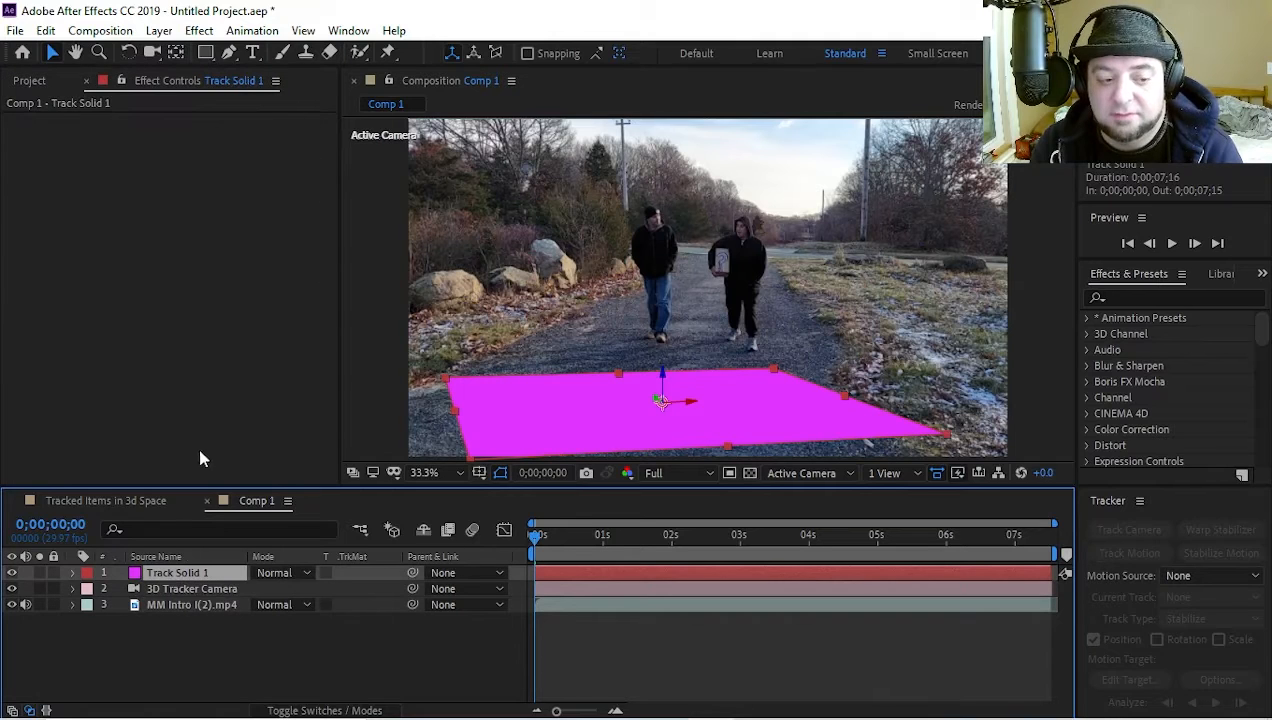
click(56, 79)
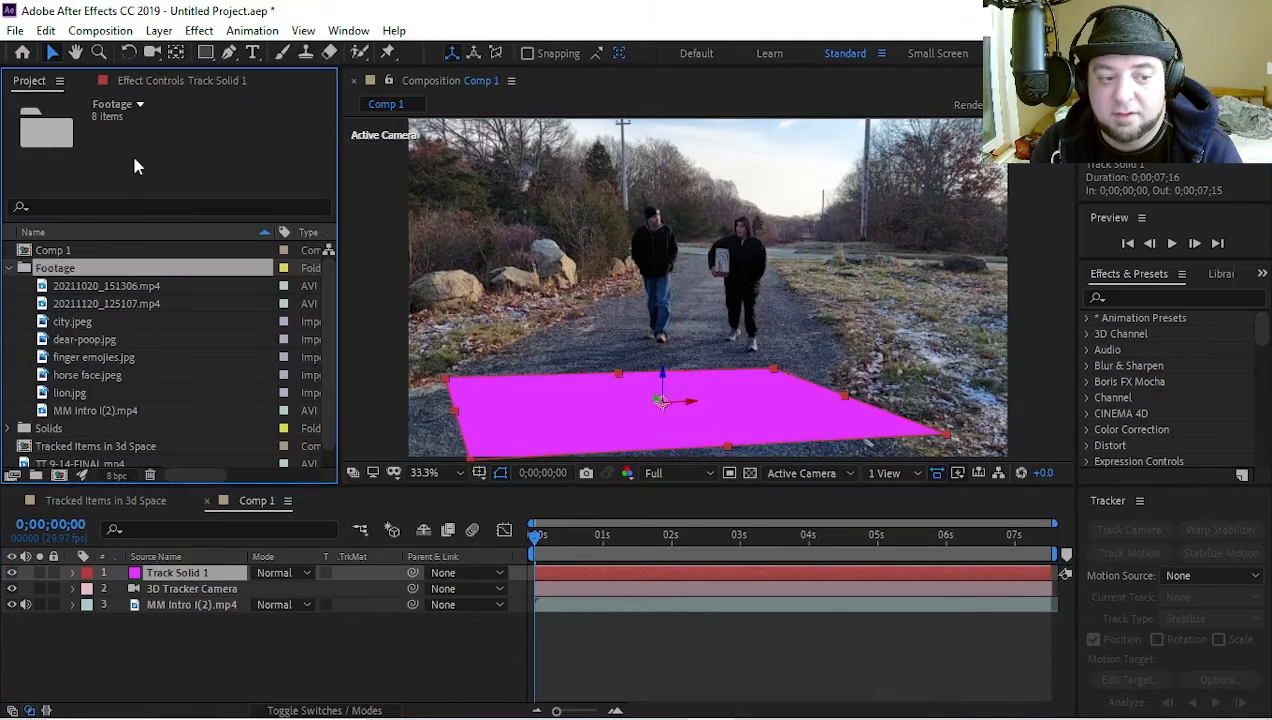
click(71, 323)
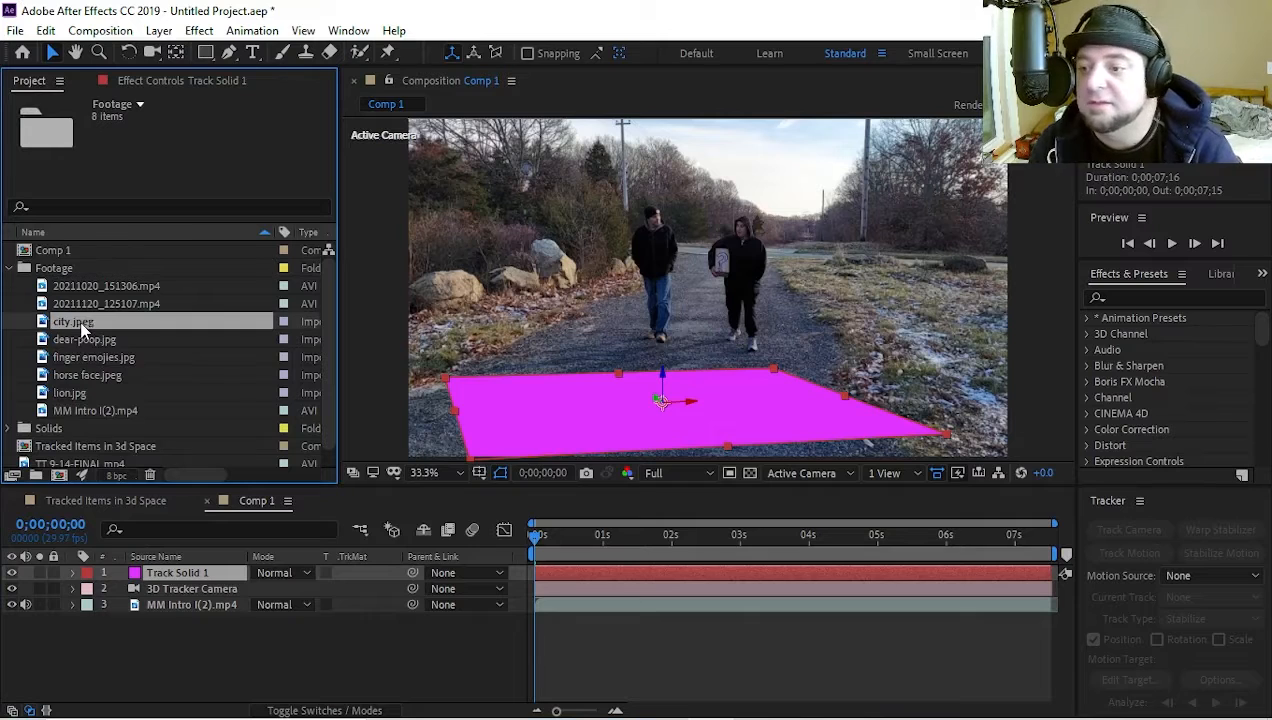
drag(149, 556, 170, 570)
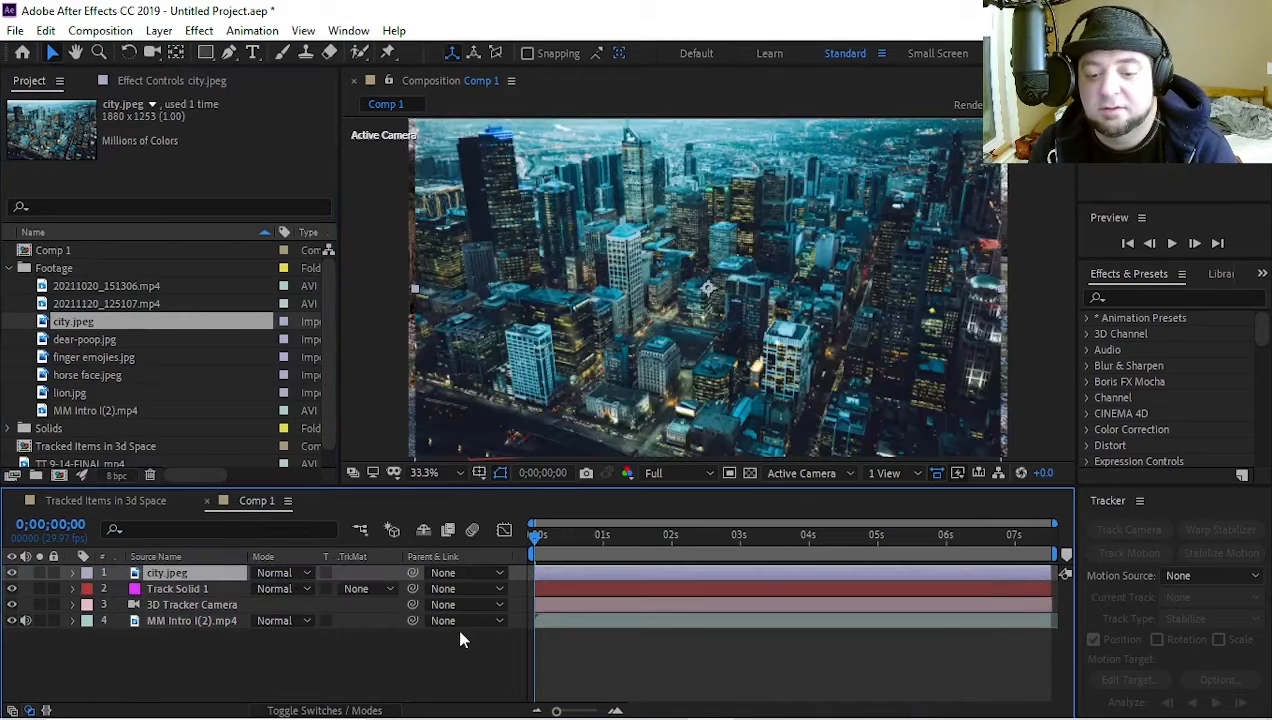
scroll(631, 345, down, 1)
drag(561, 387, 664, 316)
scroll(685, 383, up, 1)
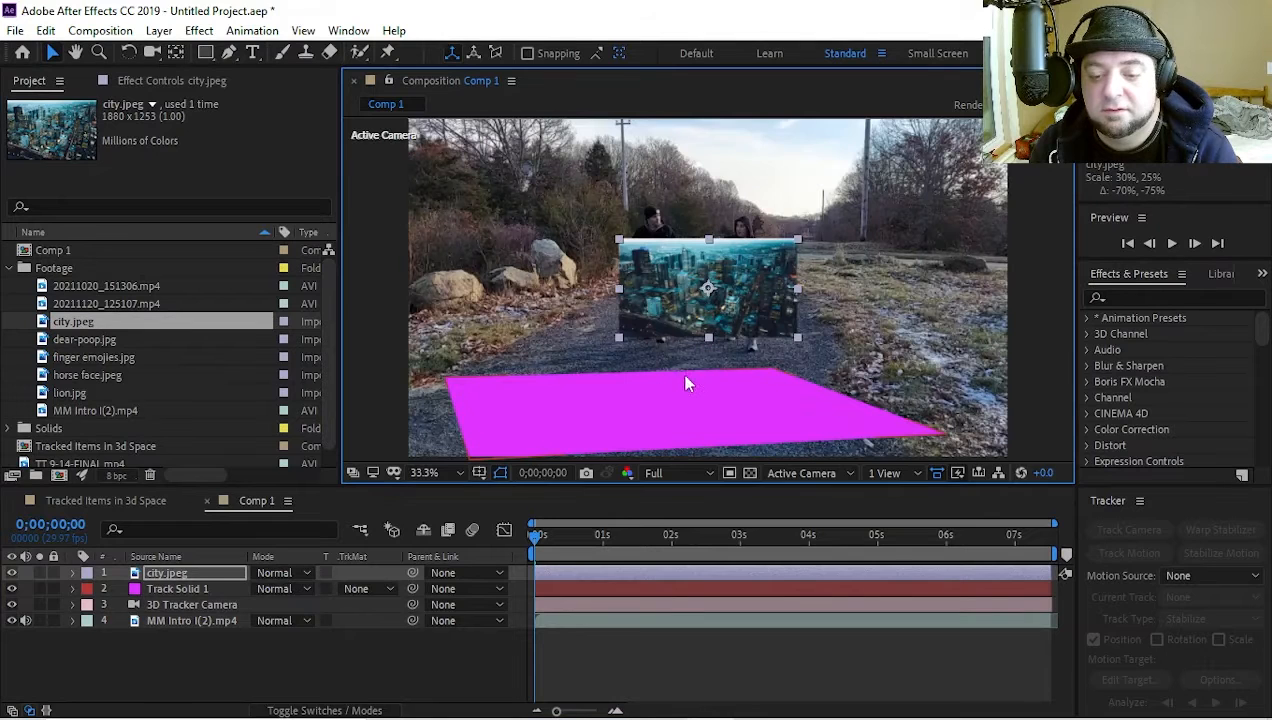
click(180, 580)
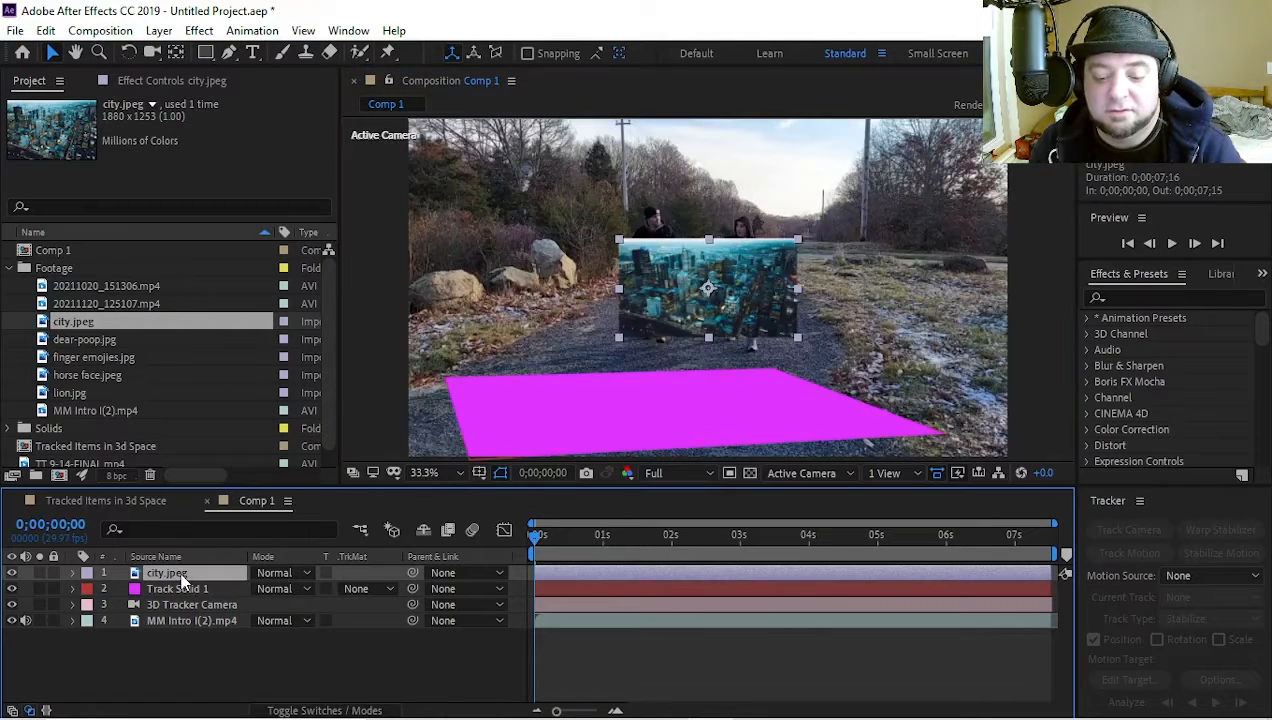
key(Delete)
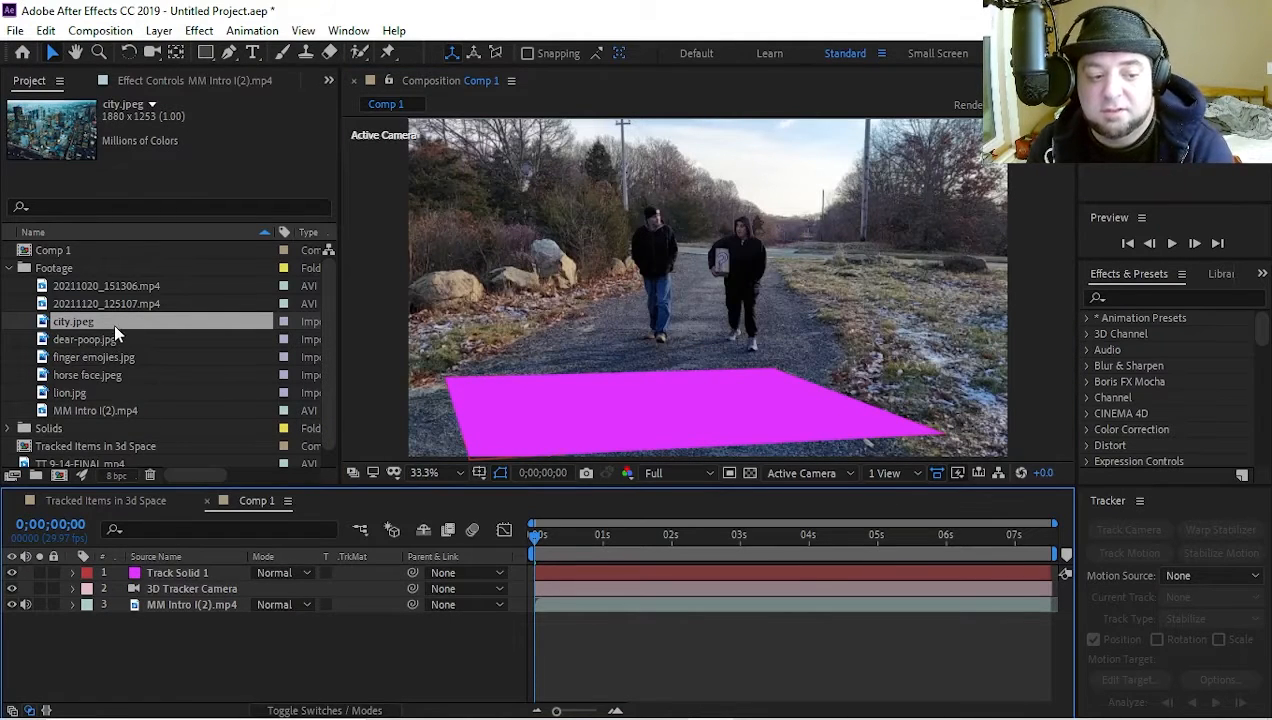
Replace the source of the Track Solid 1 layer with the city.jpeg image
click(173, 576)
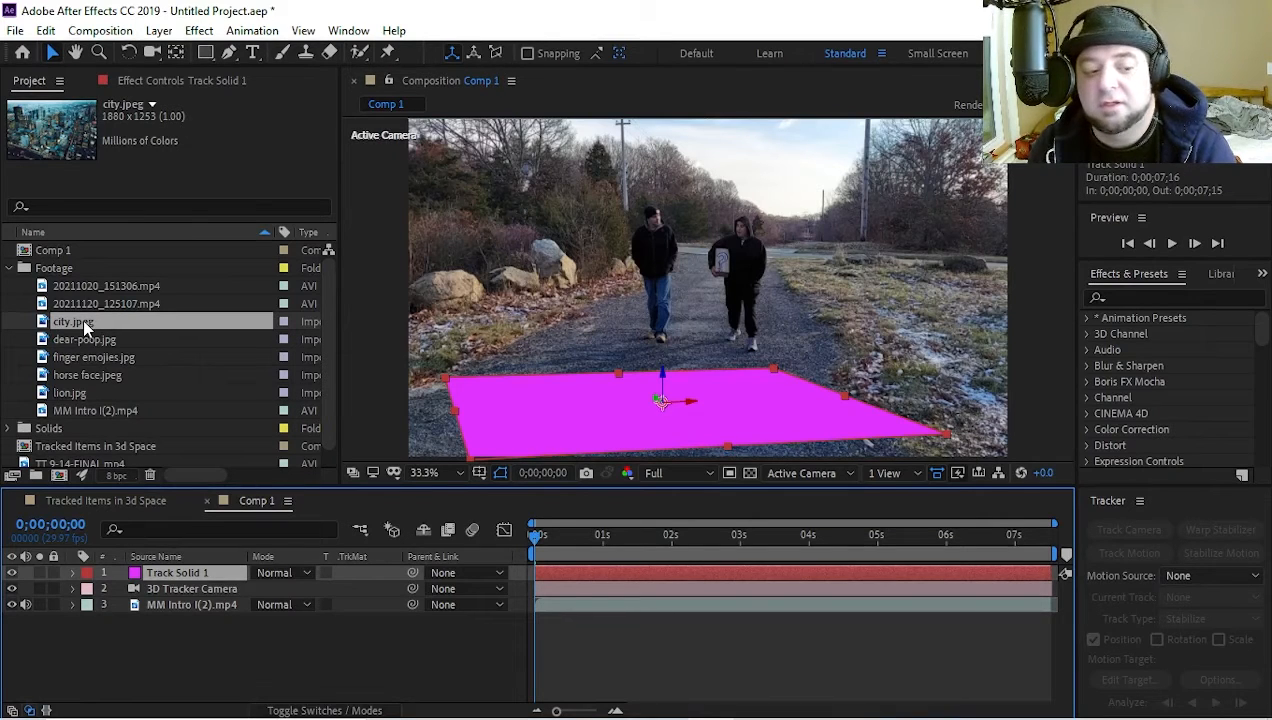
drag(82, 318, 108, 330)
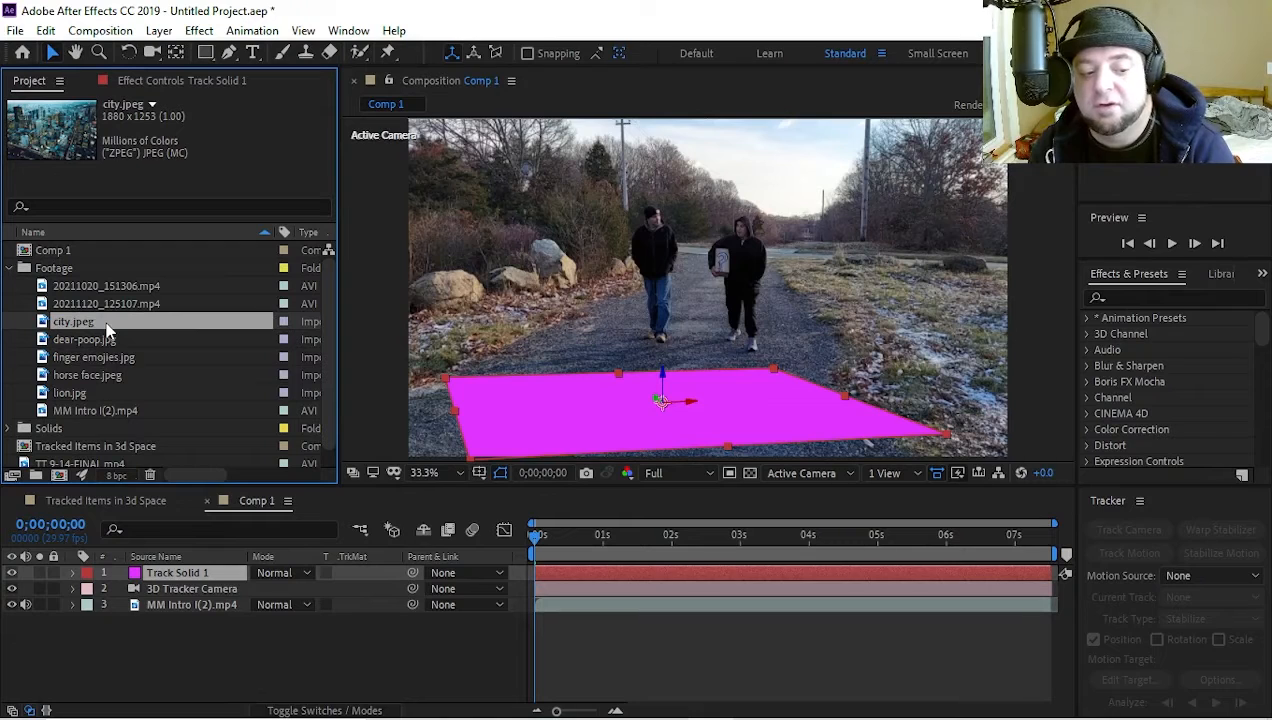
drag(108, 330, 151, 568)
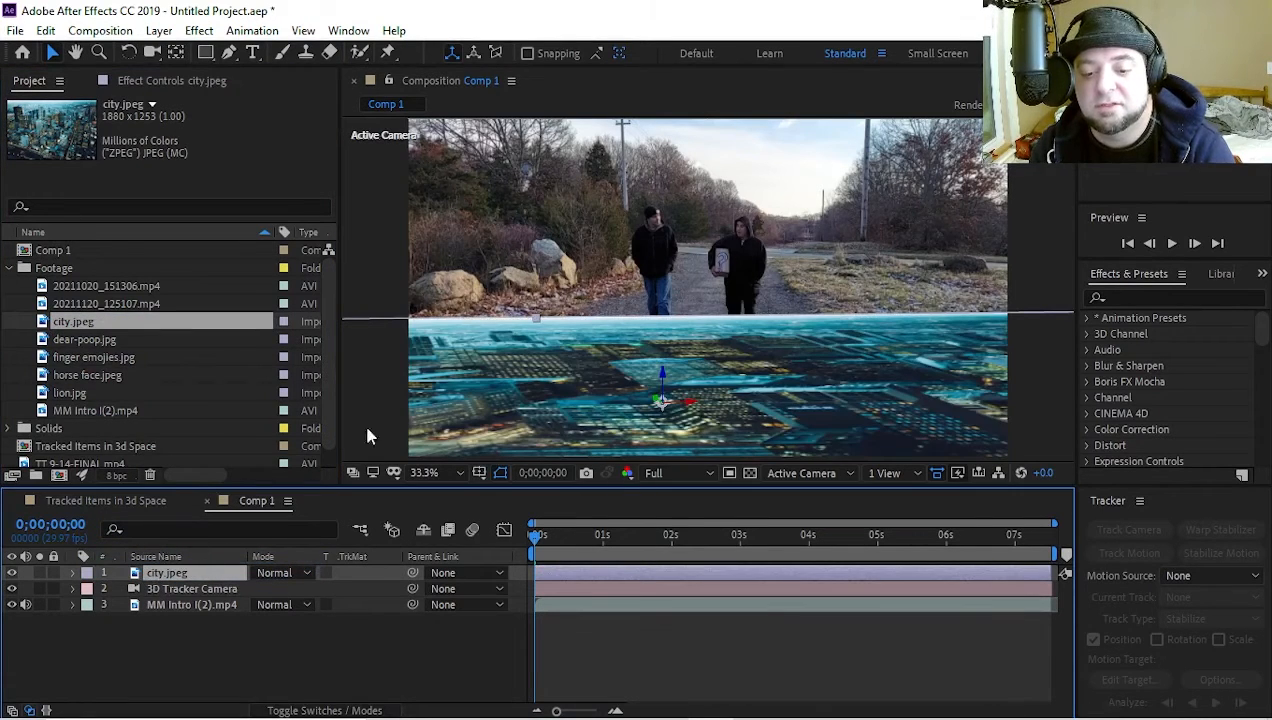
Scale the tracked city.jpeg layer uniformly to 12%
scroll(506, 402, down, 2)
scroll(815, 331, down, 8)
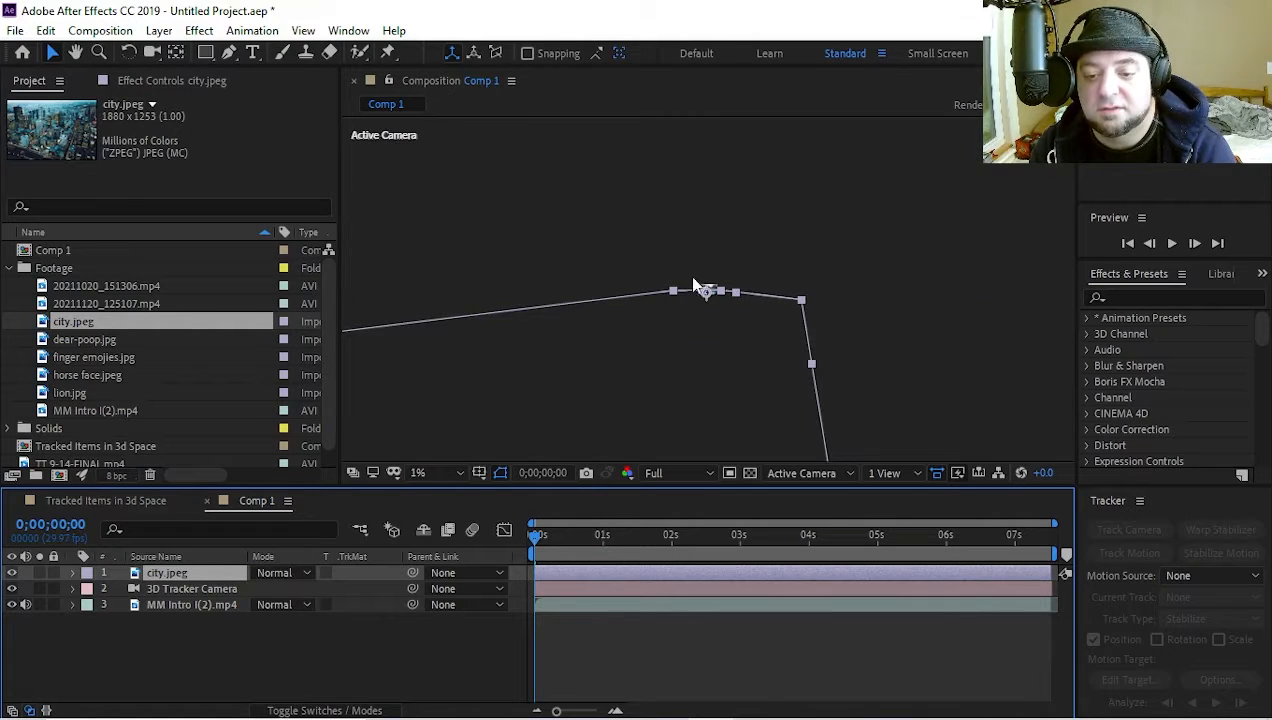
key(s)
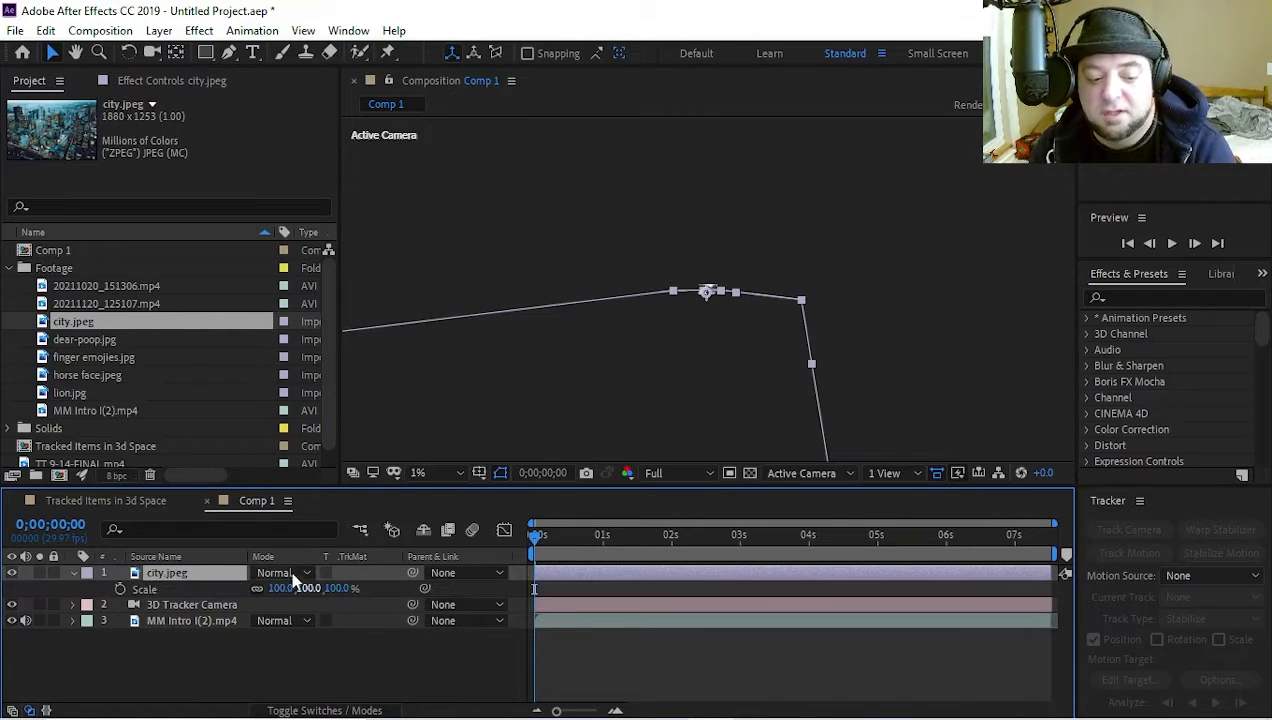
scroll(526, 396, up, 8)
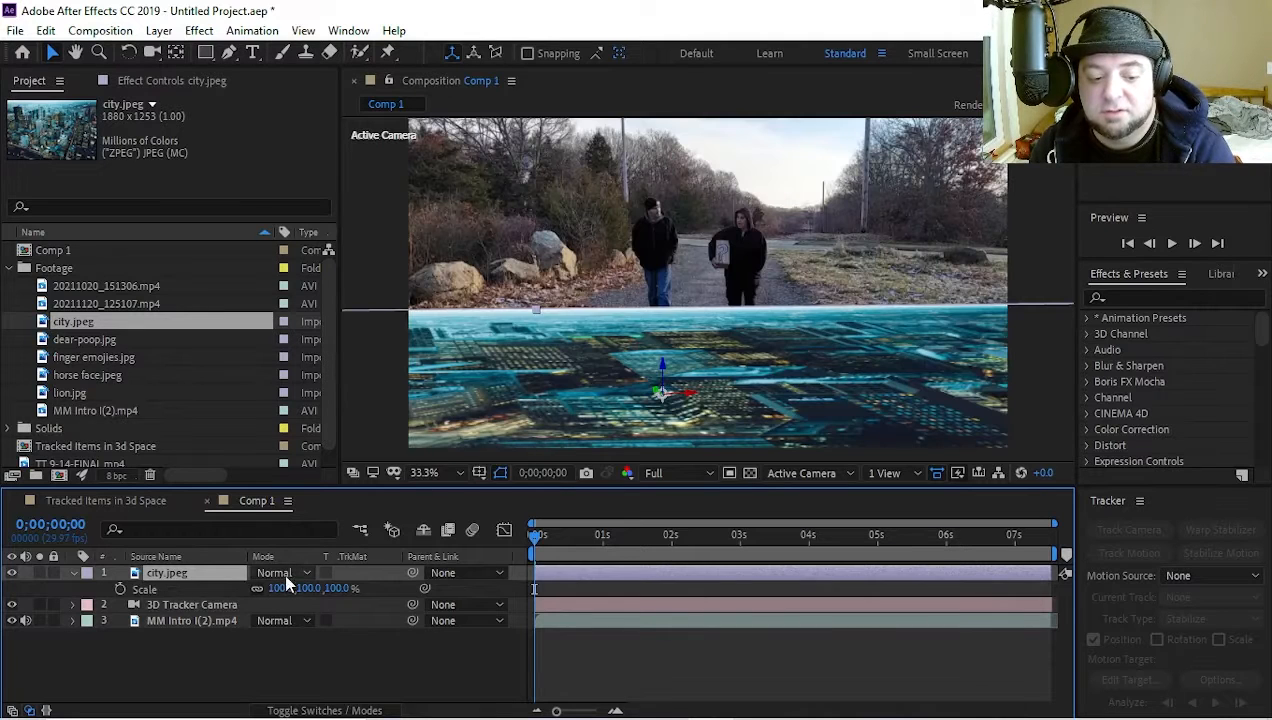
drag(283, 588, 213, 603)
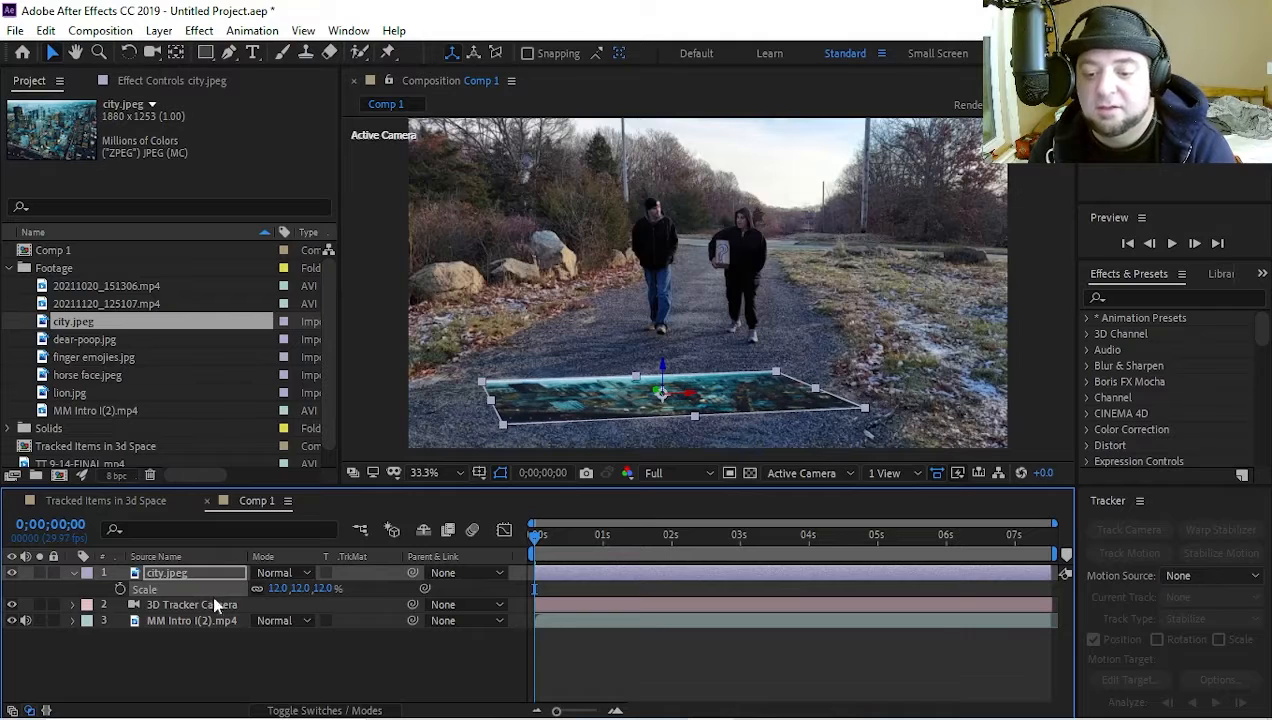
Stand the city.jpeg layer upright at an orientation of about 353.6°, 342.1°, 358° and shrink it to about 2.7% by 3.4%
key(w)
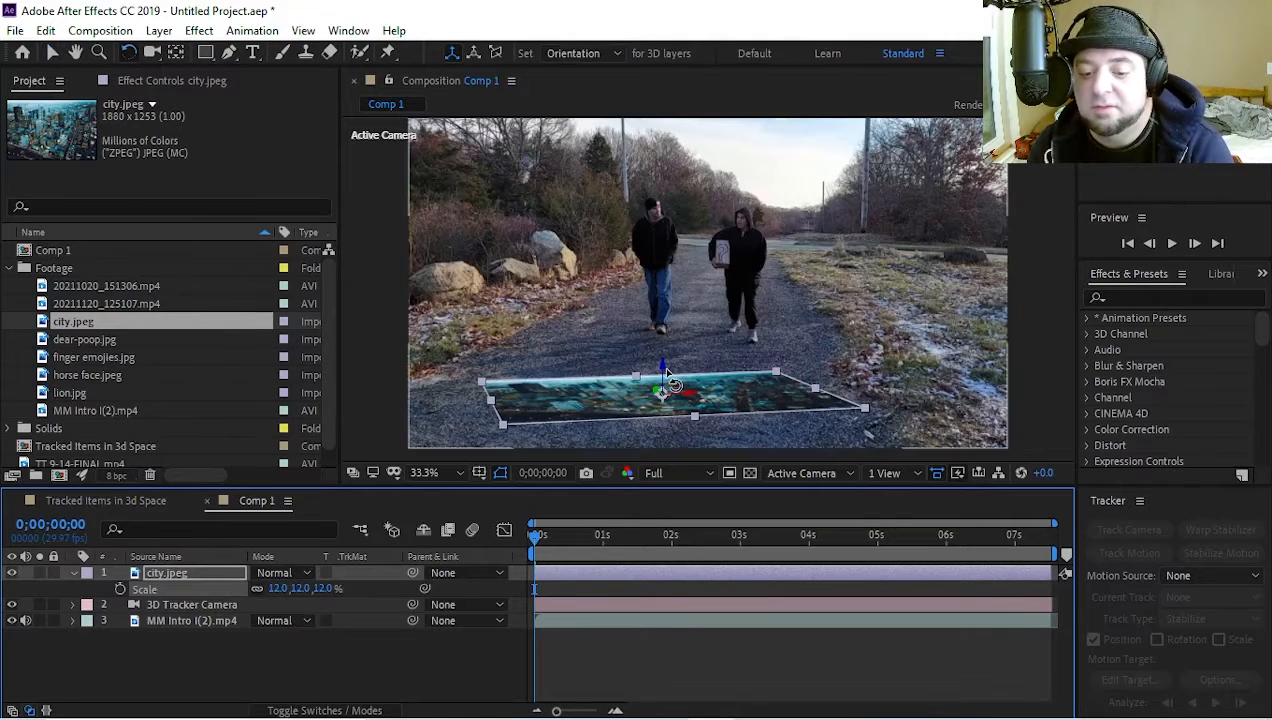
drag(668, 394, 673, 400)
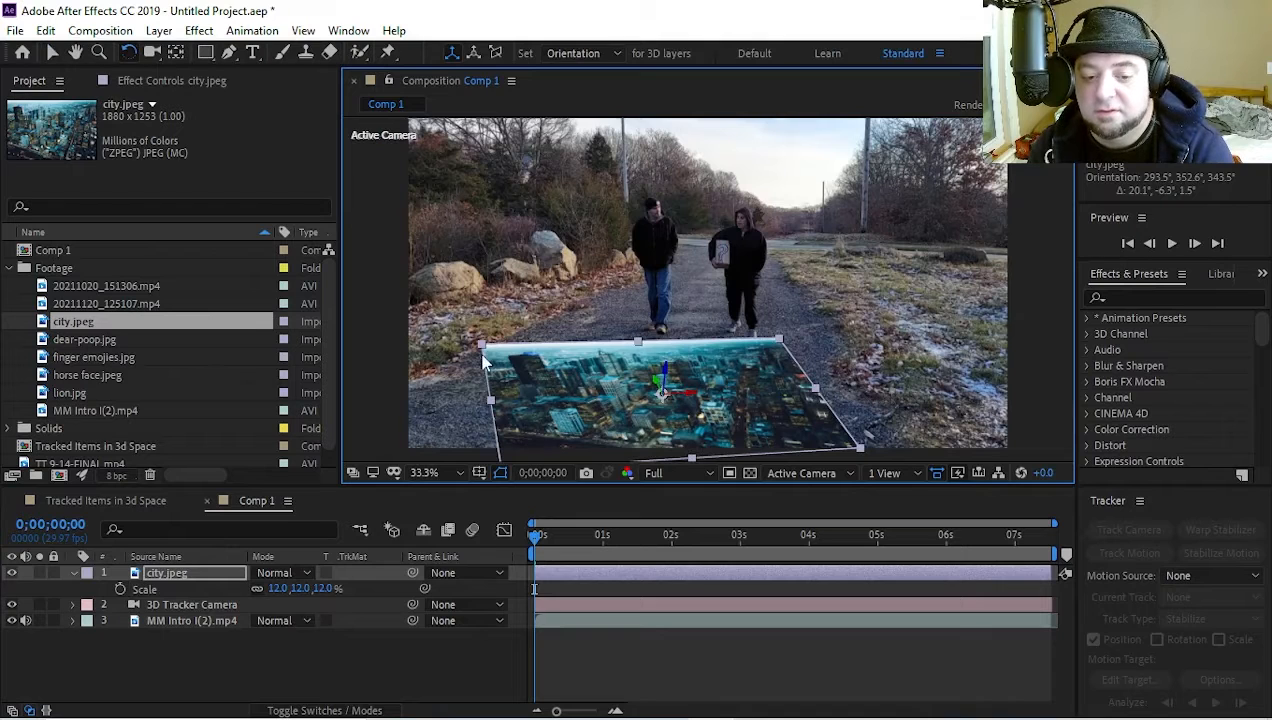
key(v)
drag(484, 355, 684, 404)
key(w)
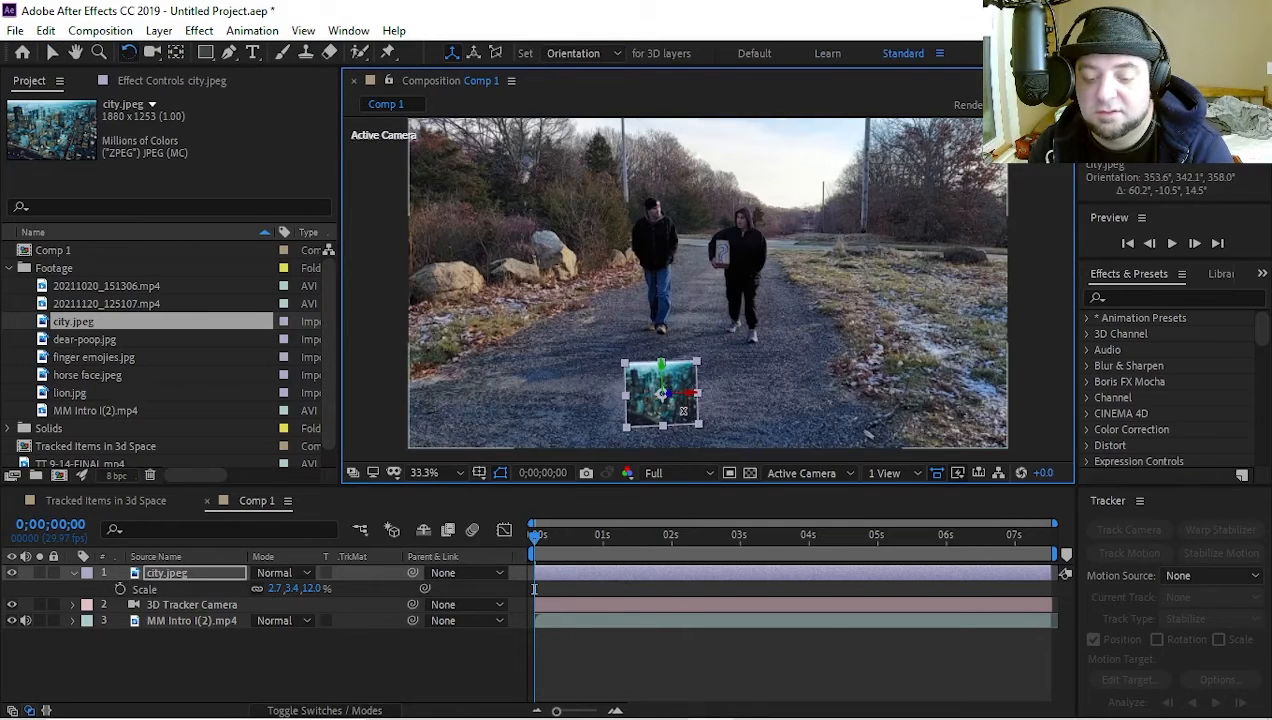
click(778, 405)
key(v)
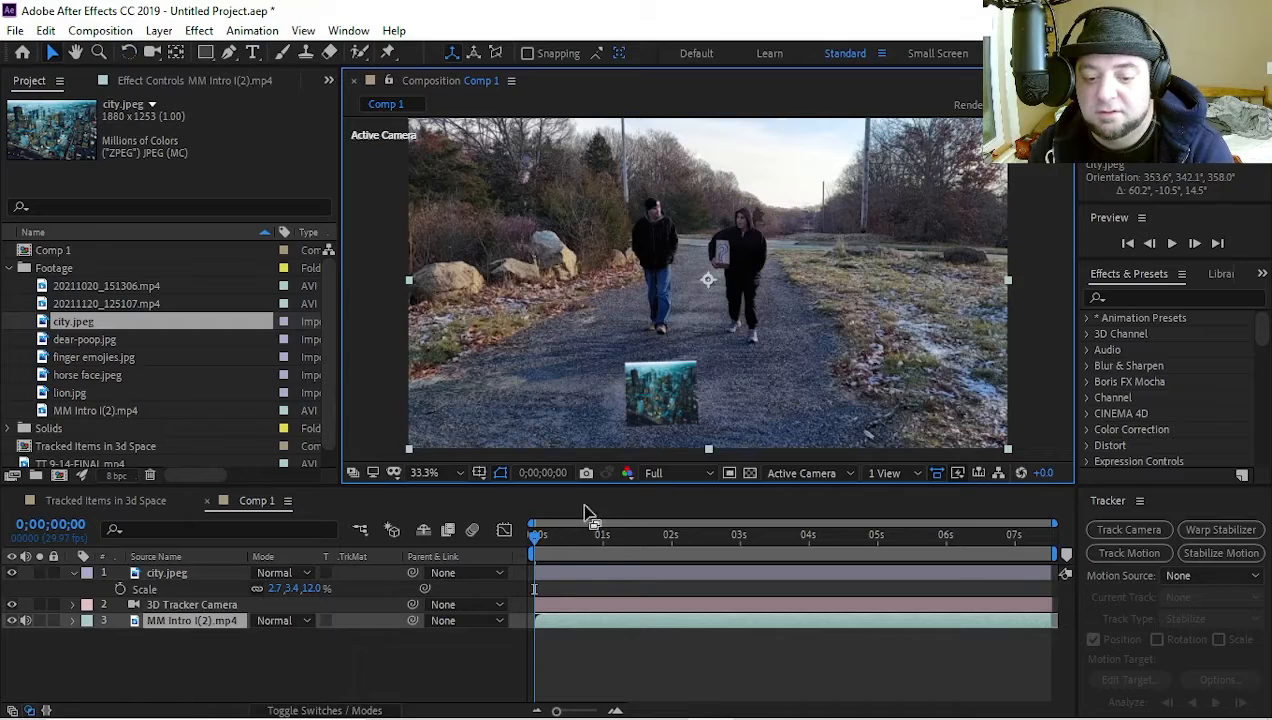
Fit the whole frame in view and play the composition from the start to check how city.jpeg tracks
scroll(652, 411, up, 1)
scroll(652, 411, down, 1)
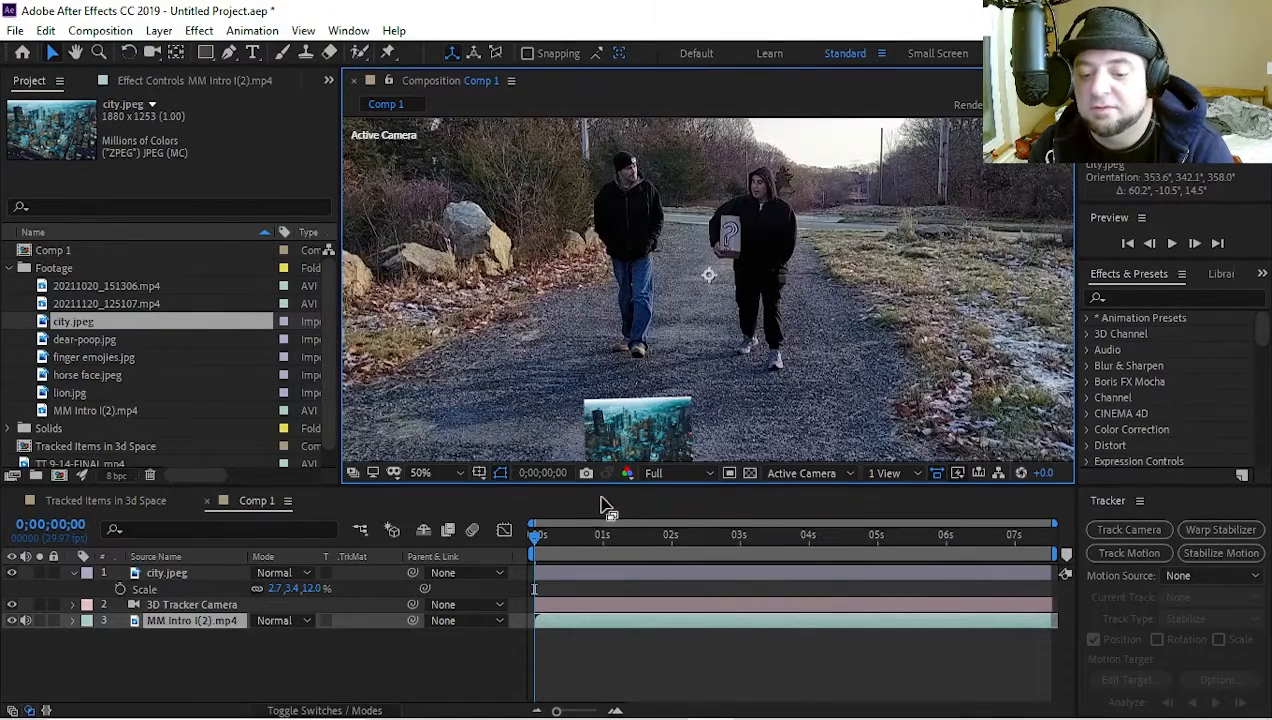
scroll(627, 408, down, 1)
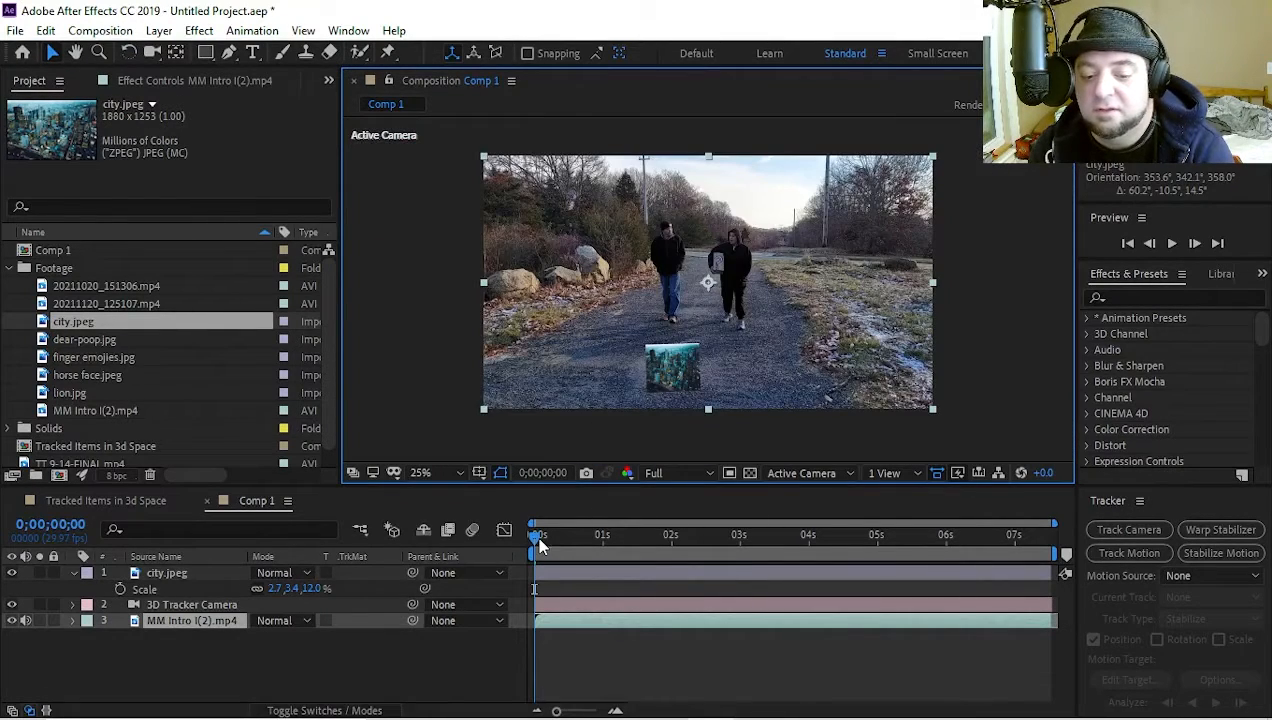
mouse_move(536, 535)
mouse_down()
mouse_move(843, 539)
mouse_move(535, 540)
mouse_up()
key(space)
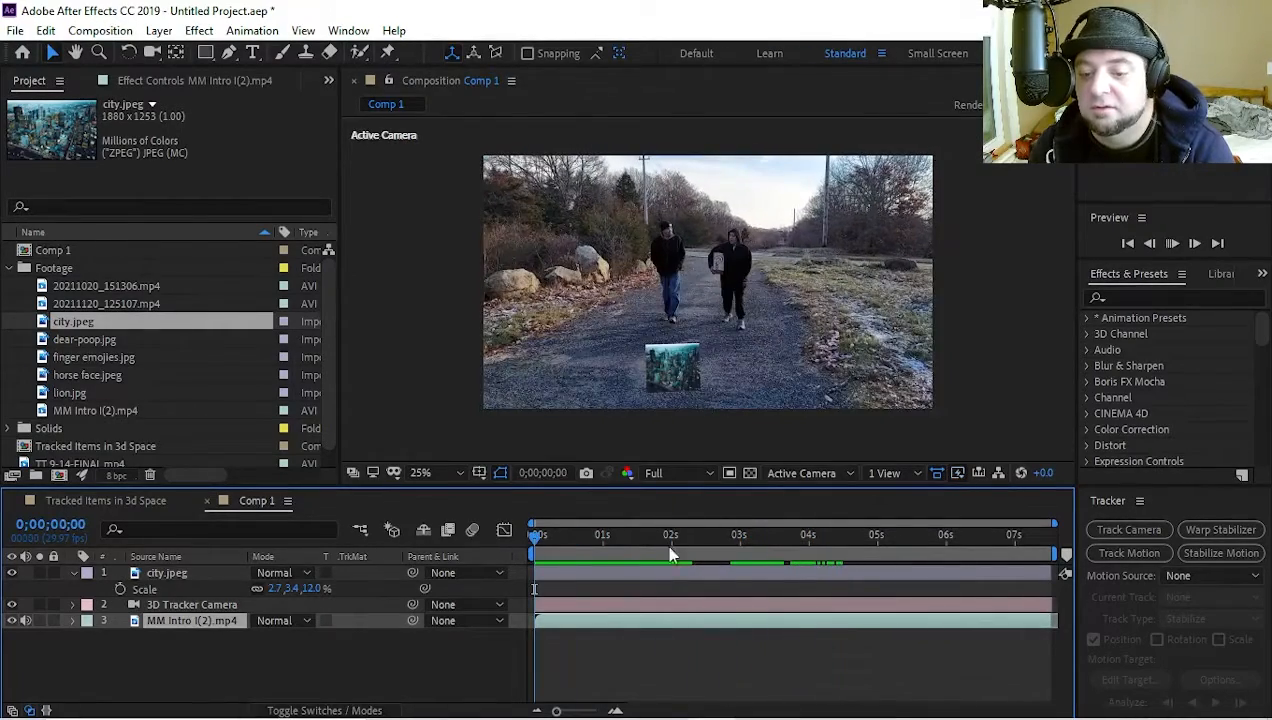
key(space)
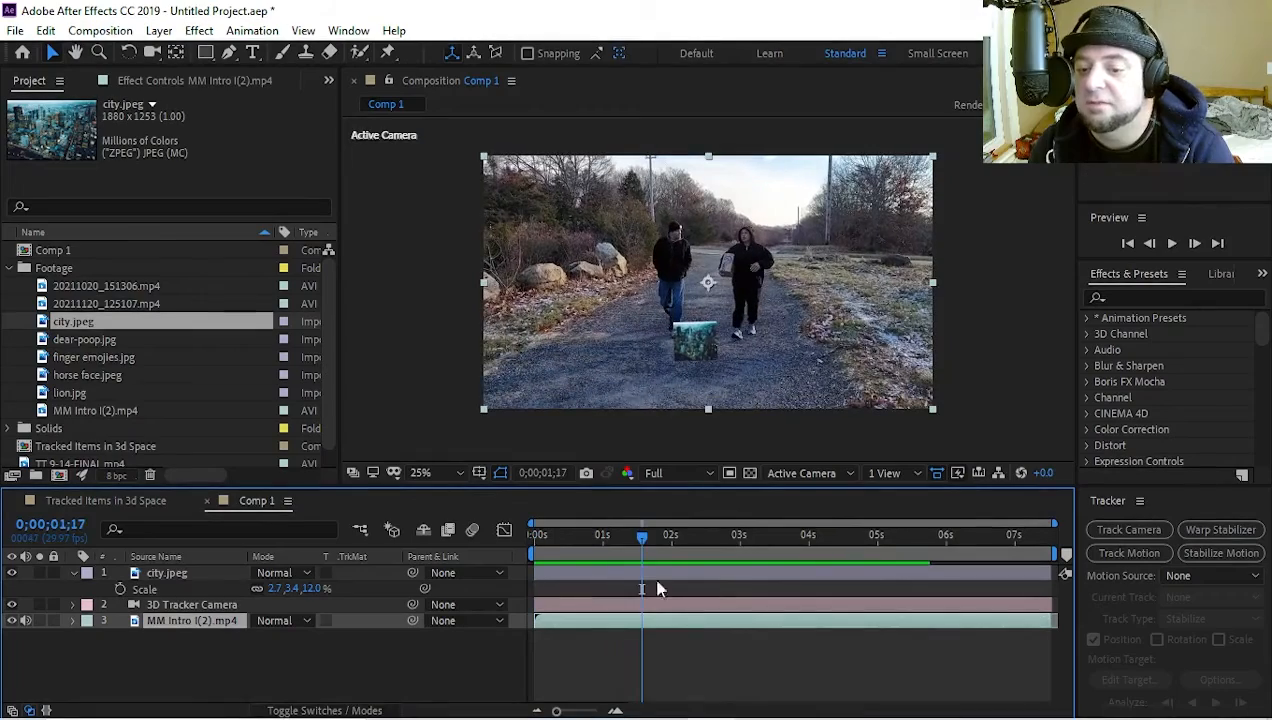
key(space)
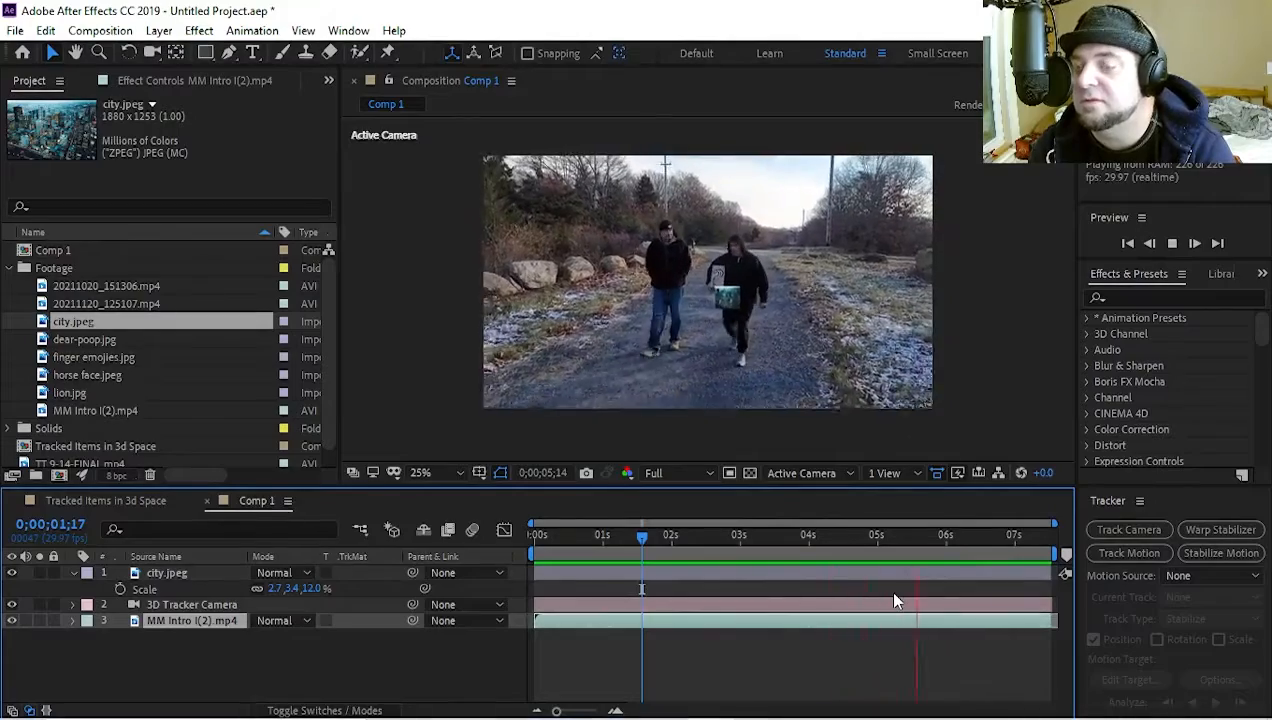
key(space)
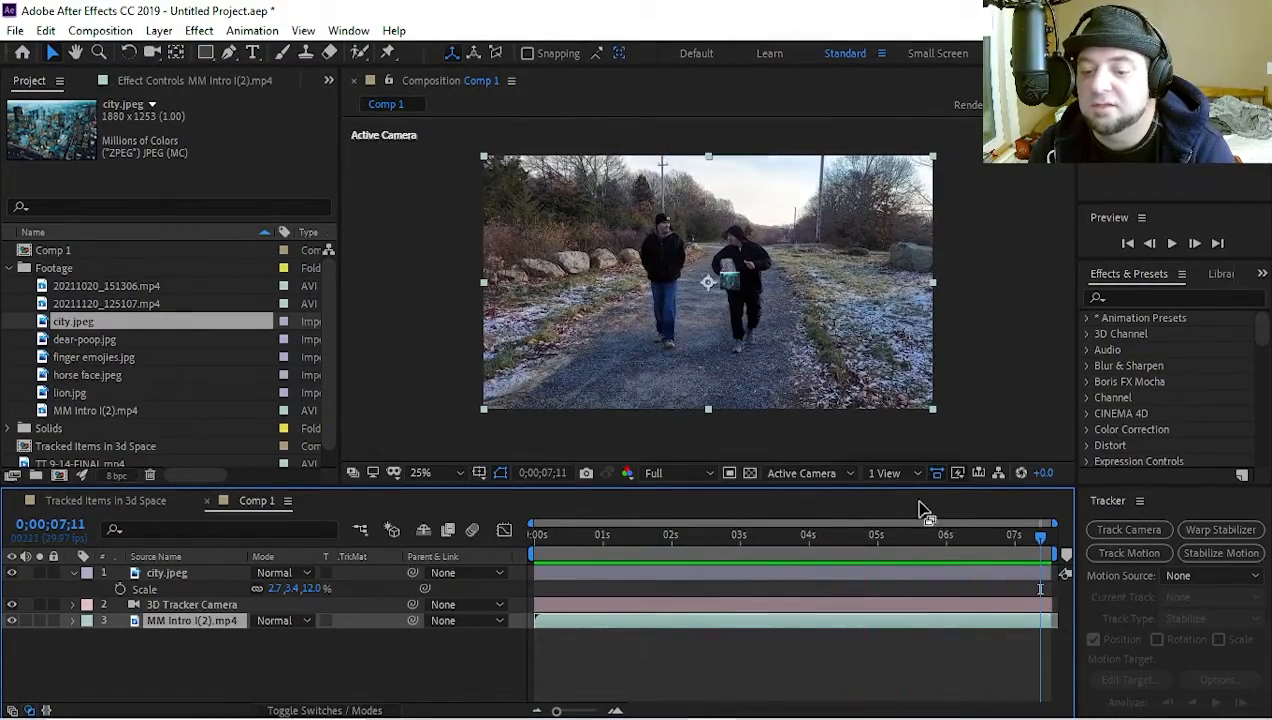
Scrub between about 3.5 and 5 seconds to examine how the city.jpeg layer overlaps the two walking people
drag(1040, 537, 795, 576)
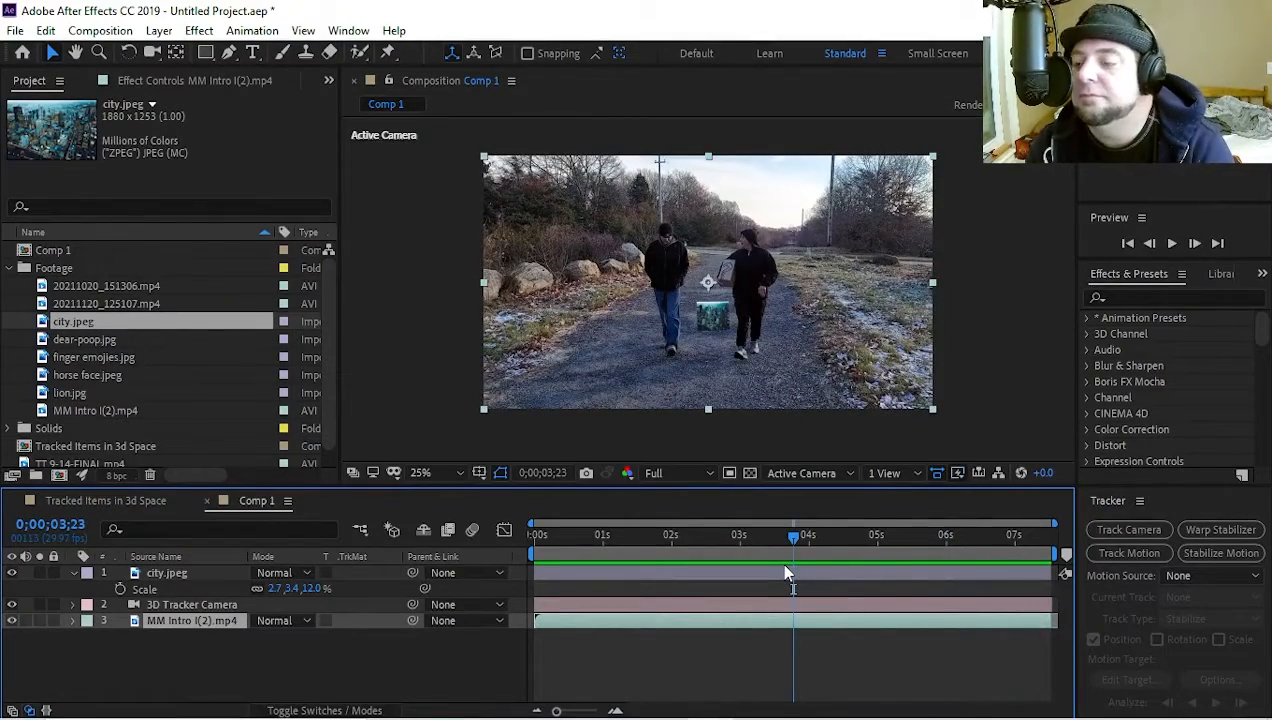
drag(785, 573, 816, 566)
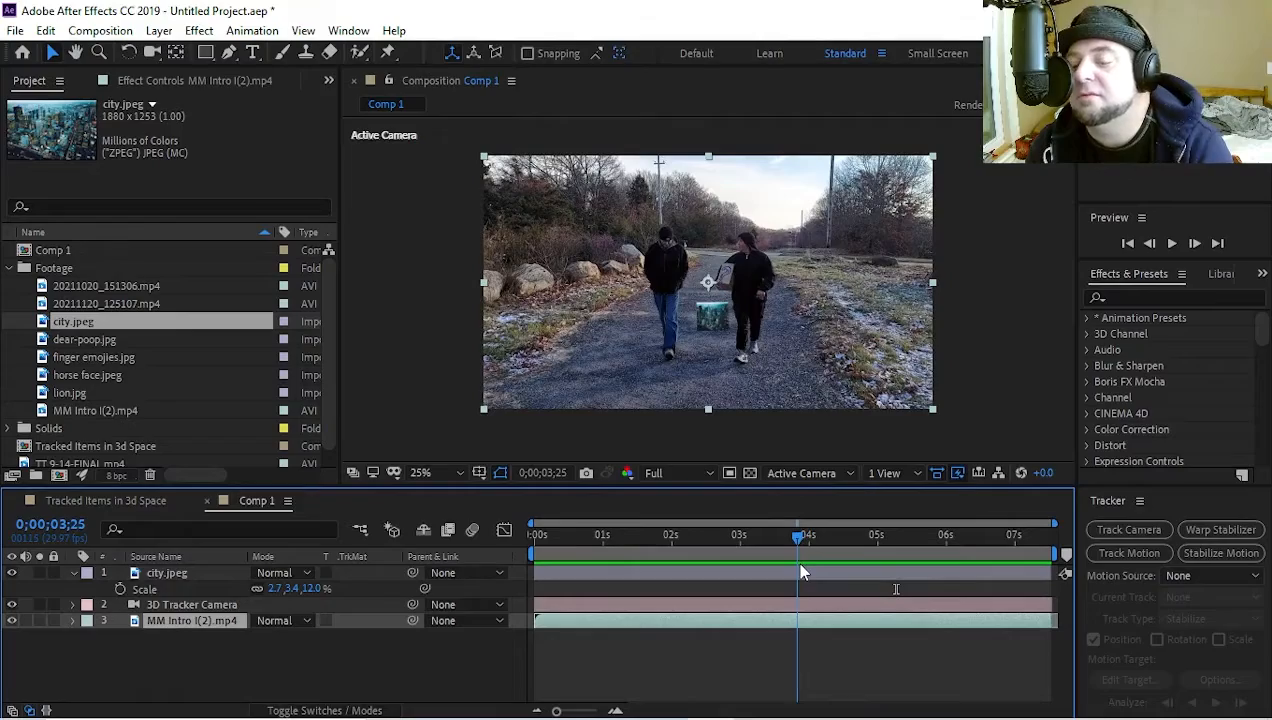
drag(800, 572, 780, 622)
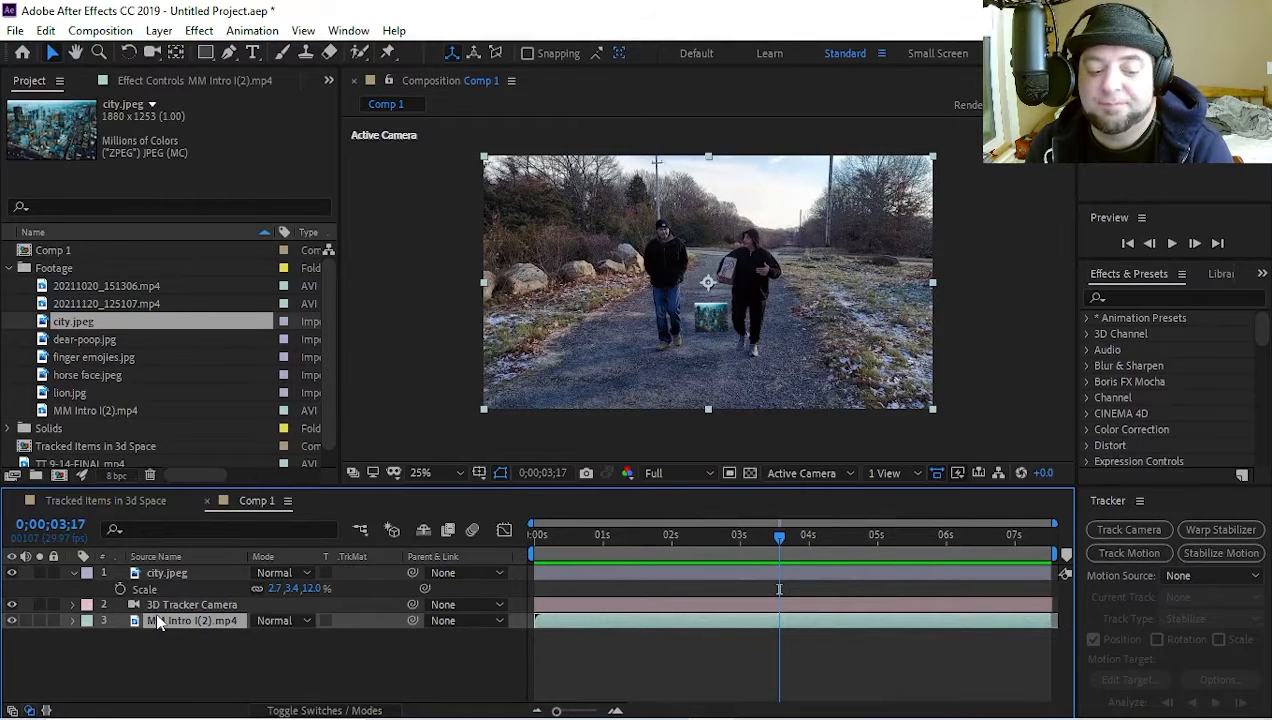
drag(157, 619, 206, 639)
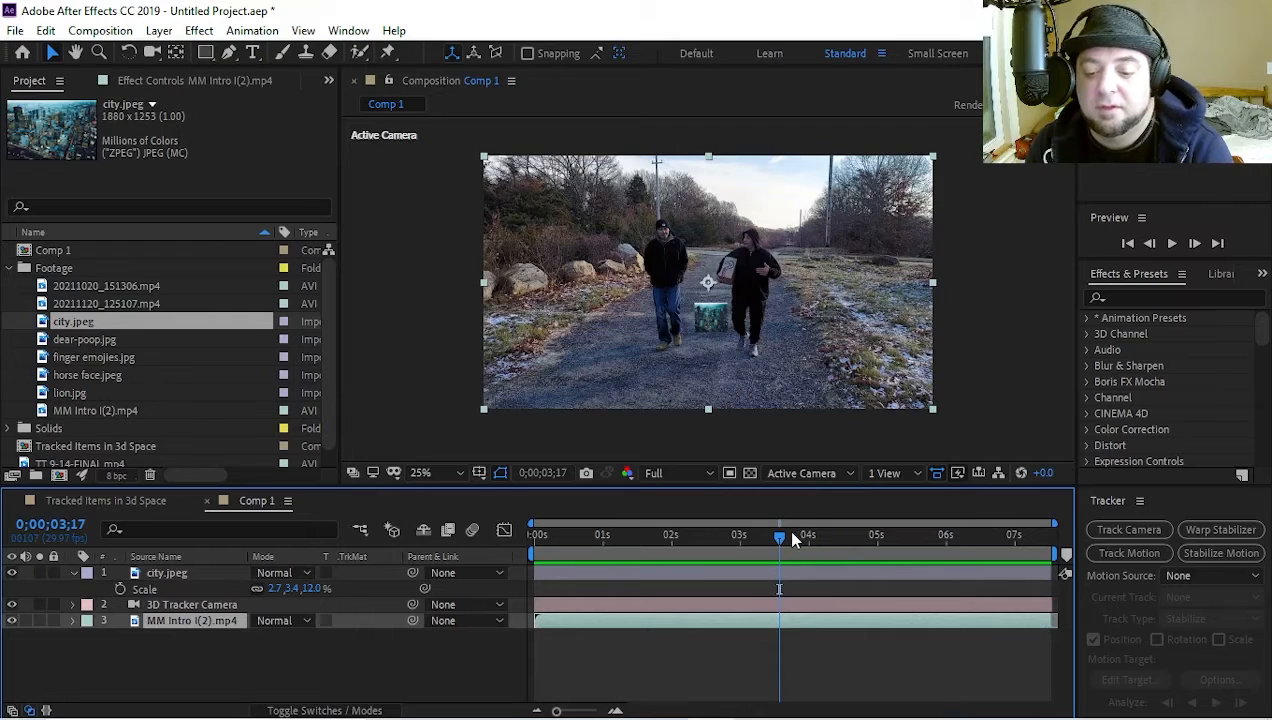
drag(792, 538, 810, 540)
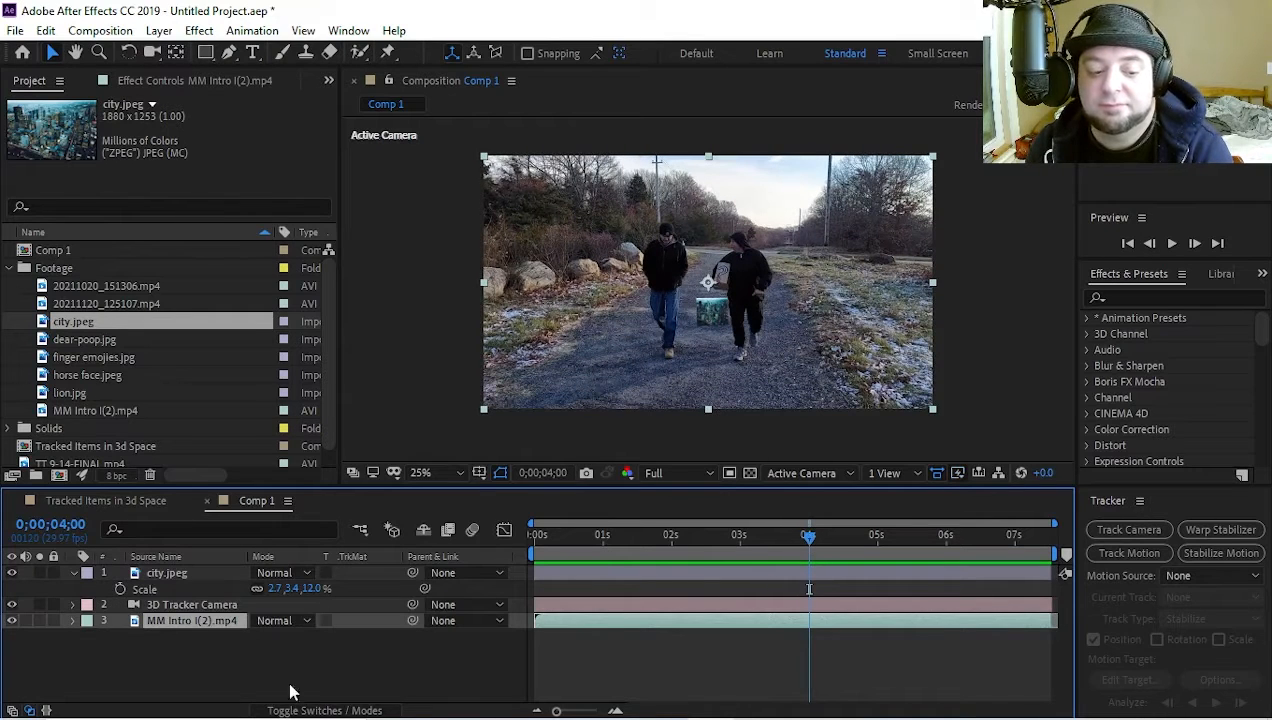
click(172, 574)
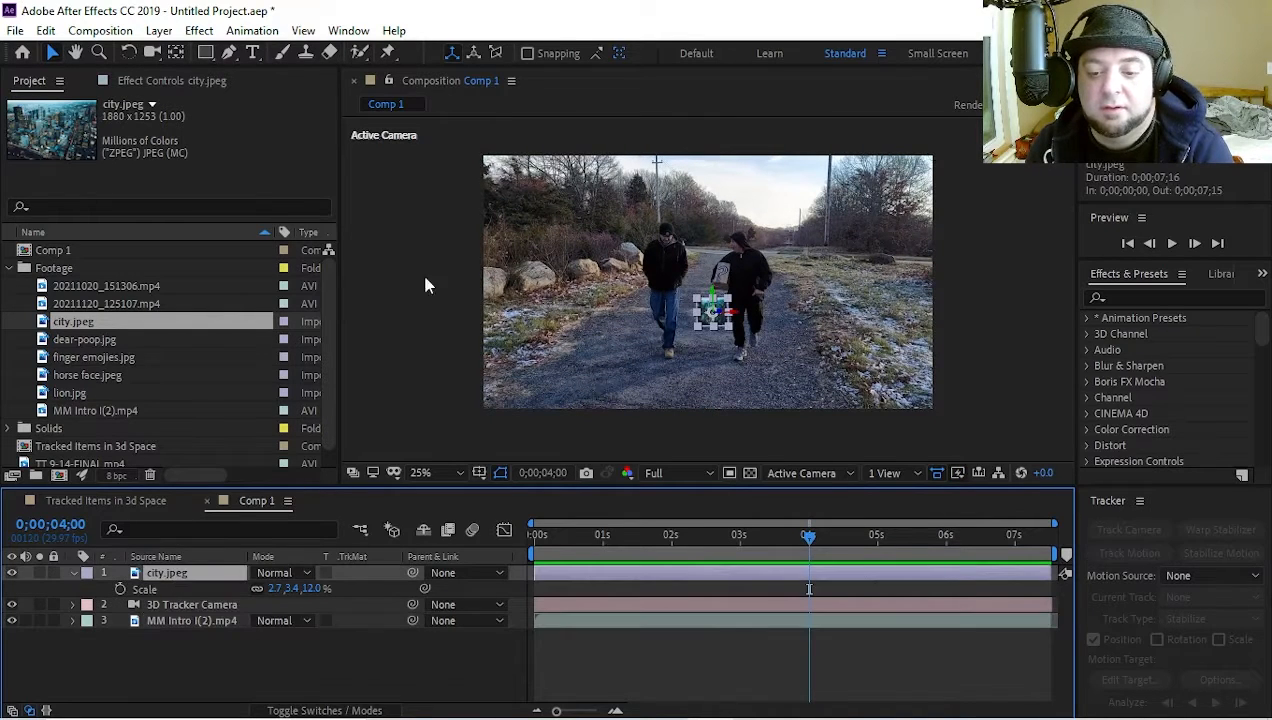
drag(822, 545, 800, 588)
click(427, 370)
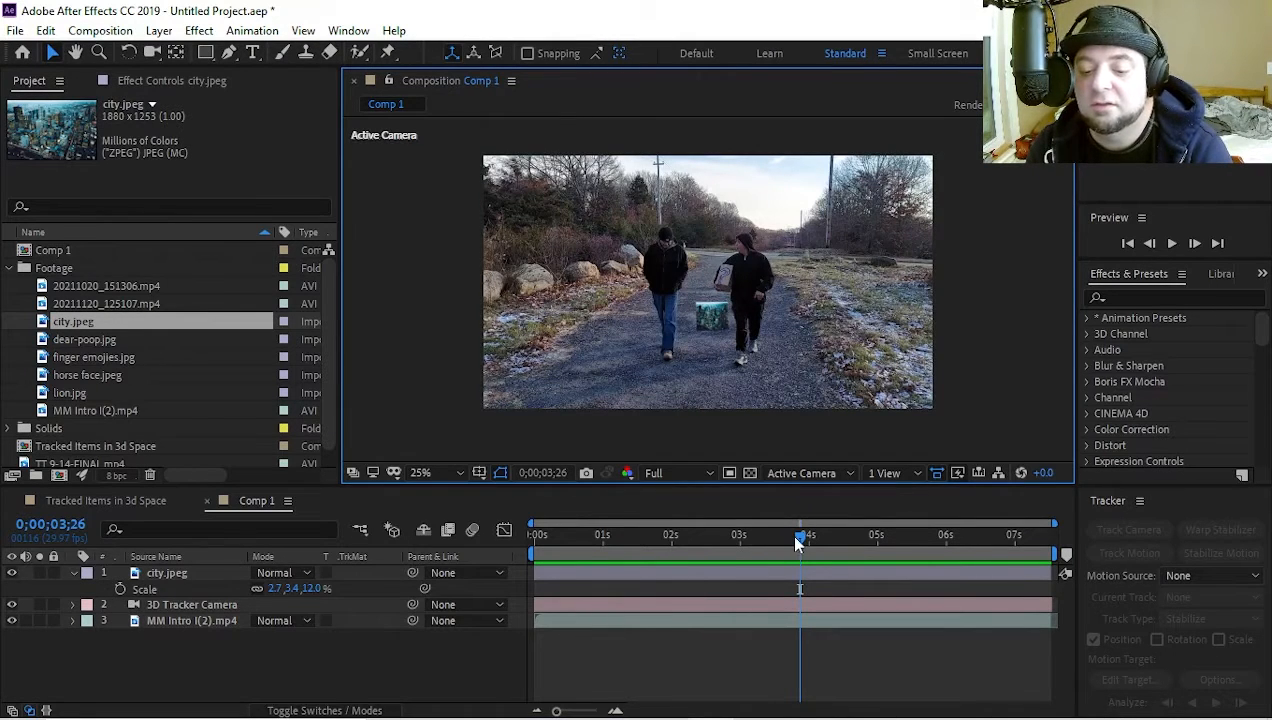
drag(799, 541, 856, 551)
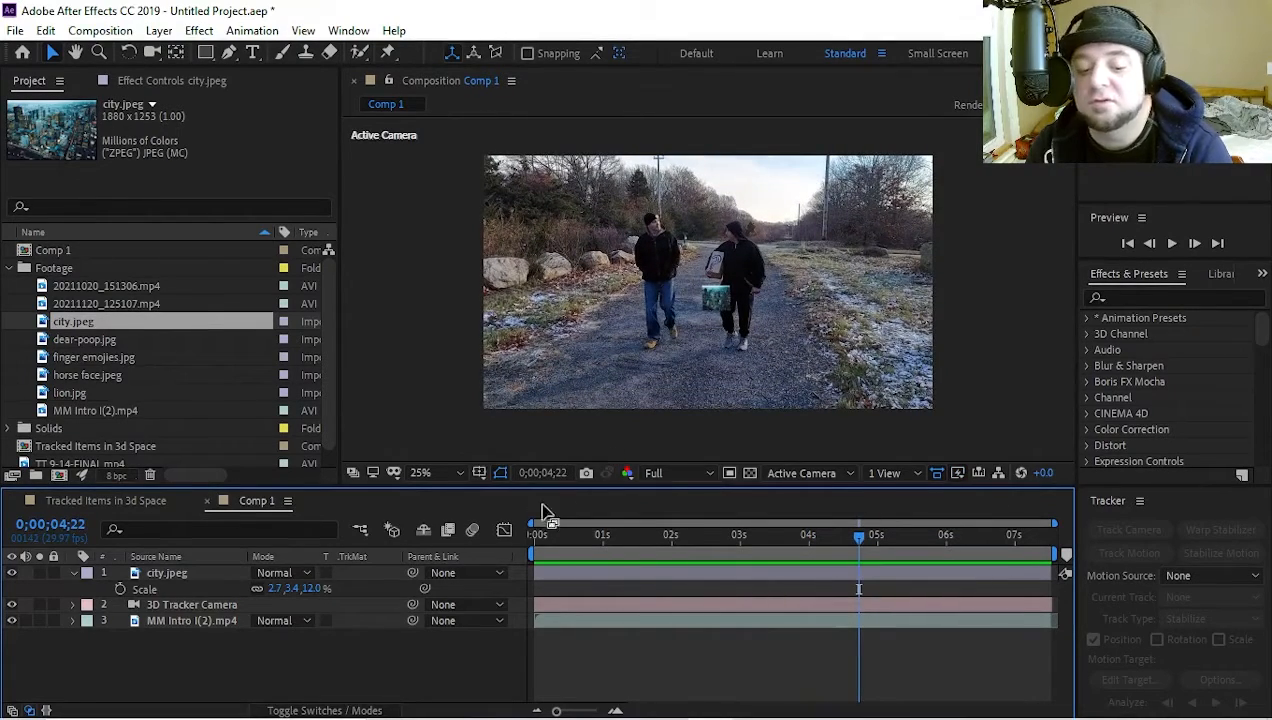
click(175, 571)
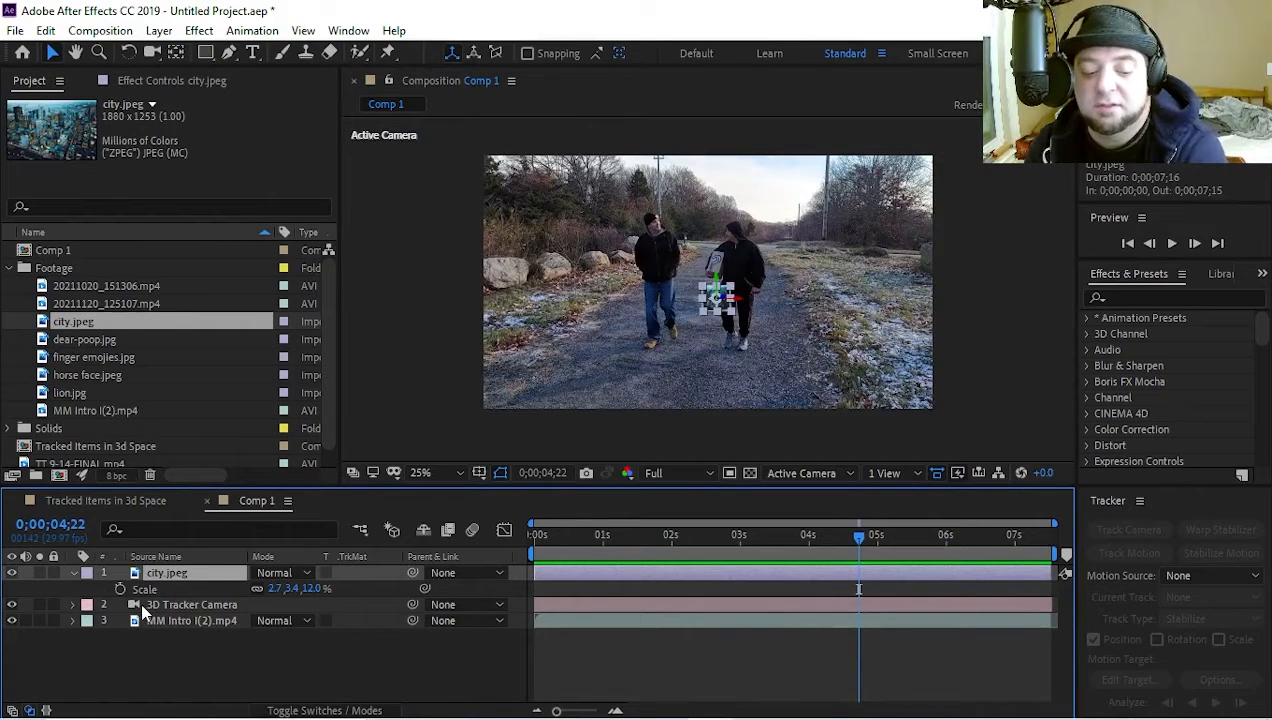
Undo the city.jpeg edits and the replacement to restore Track Solid 1 at the first frame
key(ctrl+z)
key(ctrl+z)
key(ctrl+z)
key(ctrl+z)
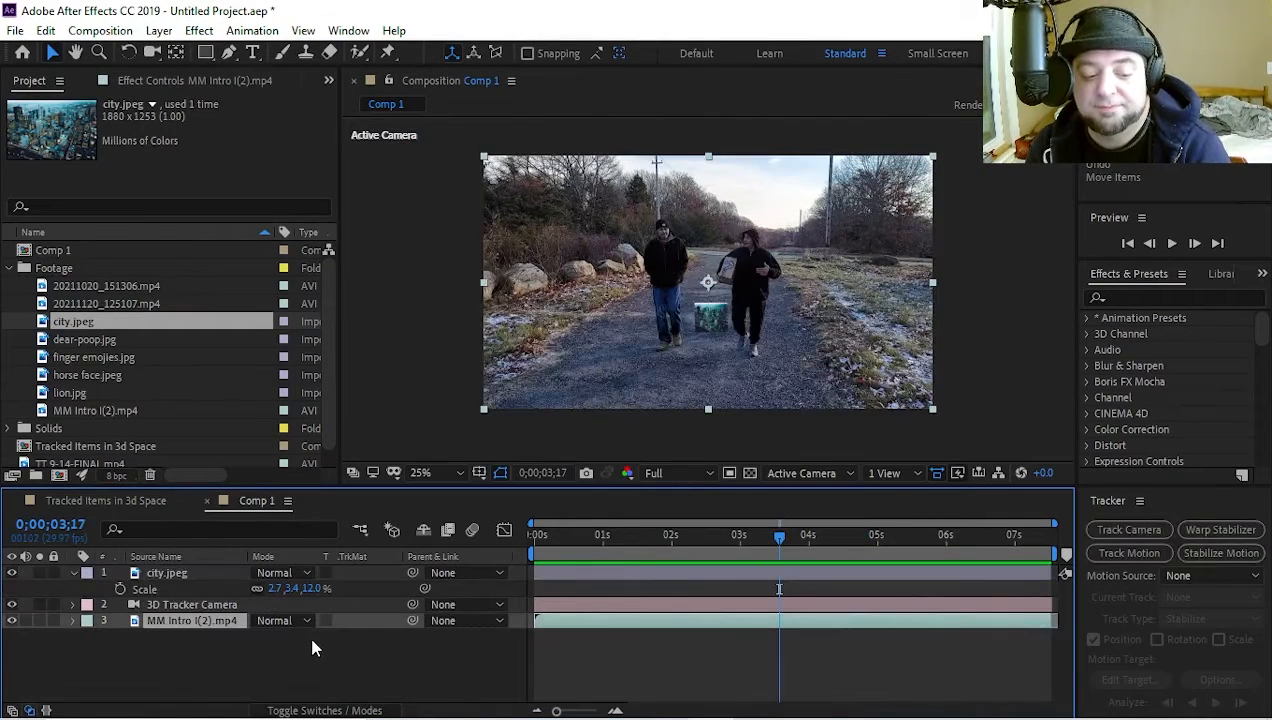
key(ctrl+z)
key(ctrl+z)
key(ctrl+z)
key(ctrl+z)
key(ctrl+z)
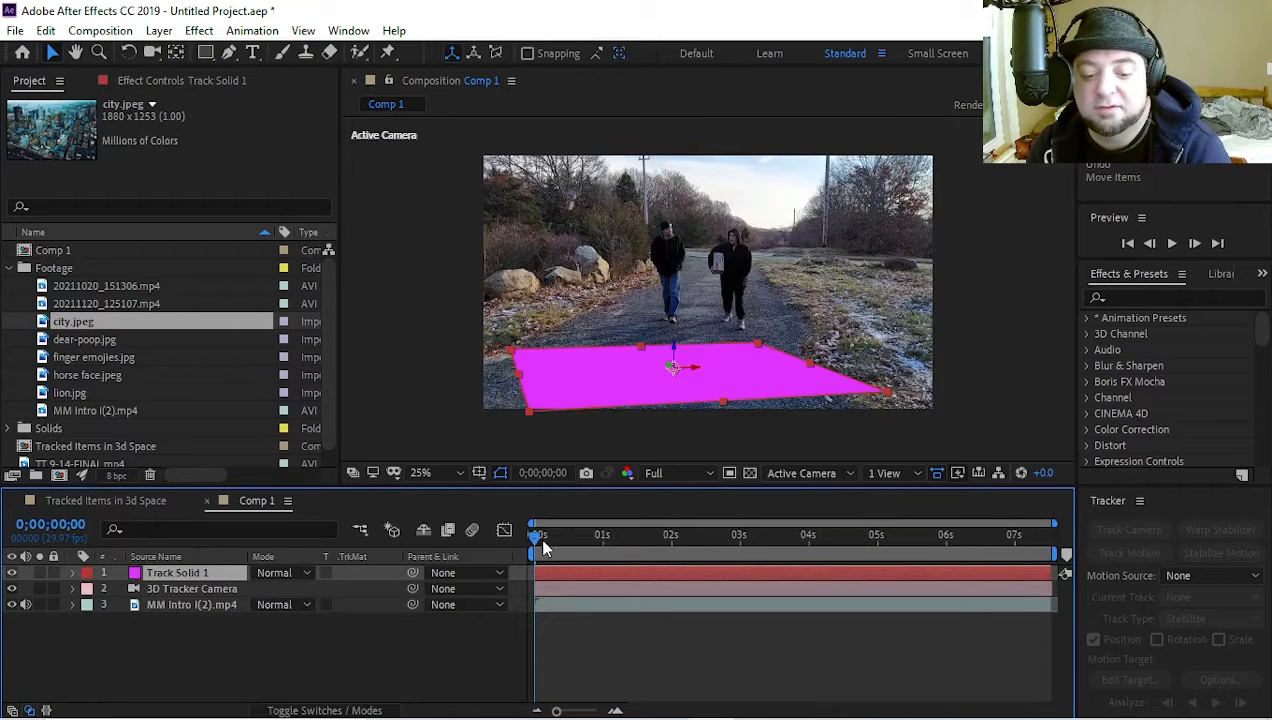
Replace Track Solid 1 with dear-poop.jpg and scale the layer down to about 8% by 20% on the path
drag(535, 414, 630, 395)
drag(153, 347, 195, 572)
key(comma)
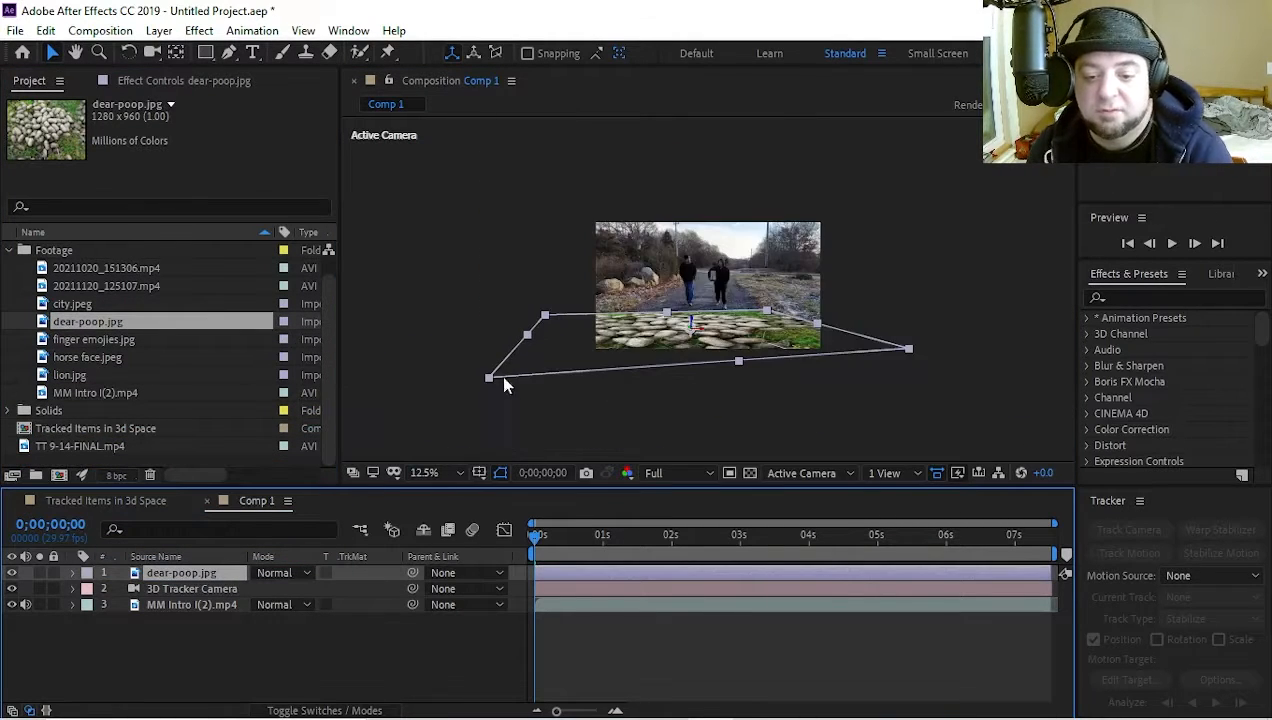
drag(504, 379, 672, 347)
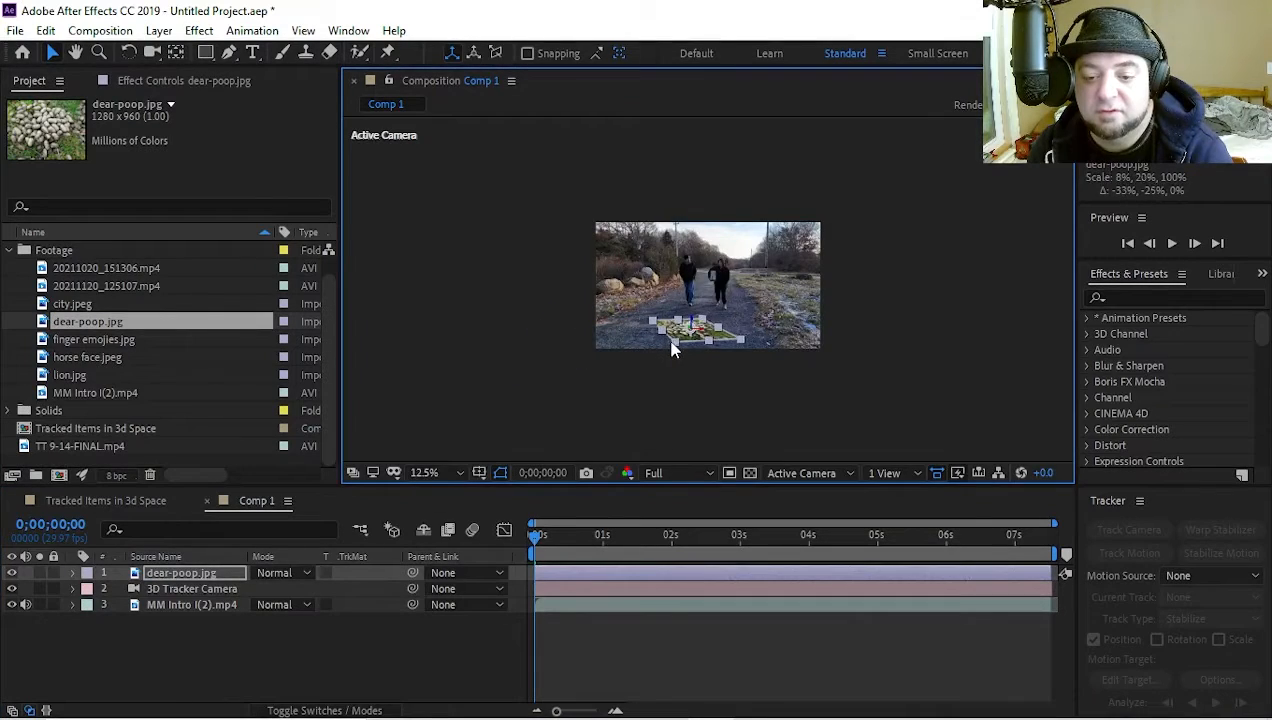
Play the composition to check how the dear-poop.jpg layer tracks on the path, and return to the first frame
key(space)
key(period)
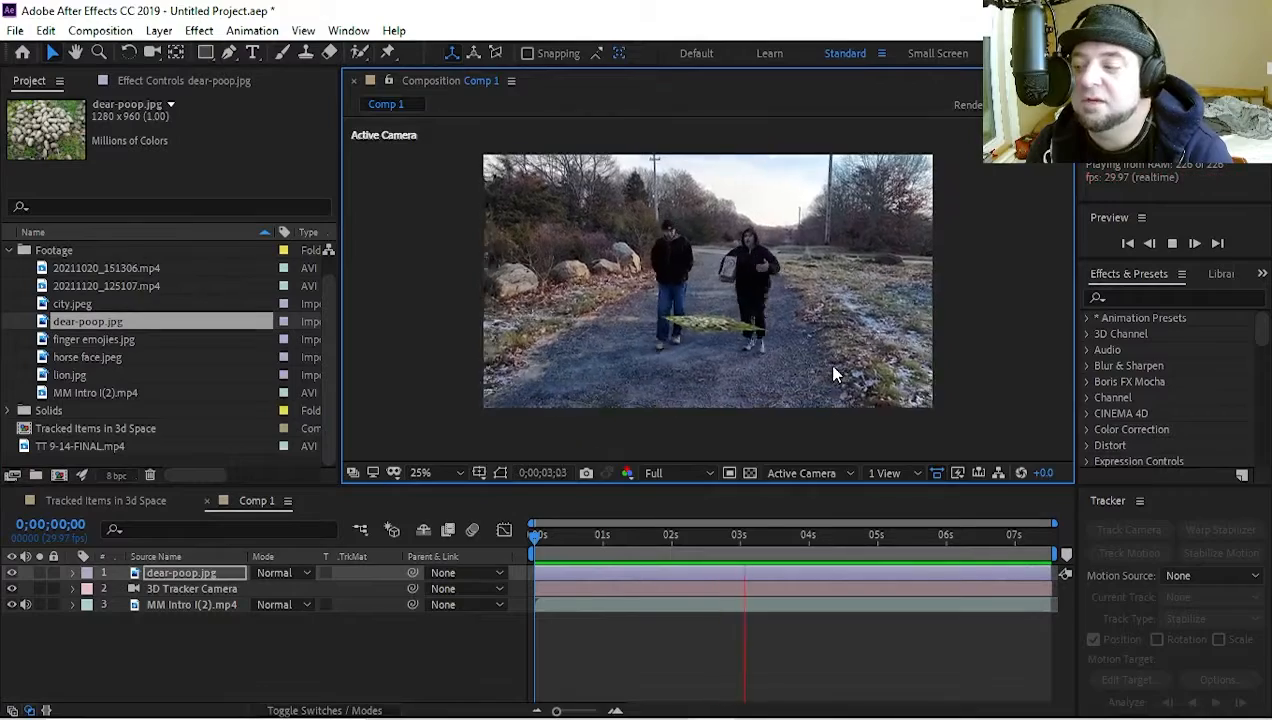
key(space)
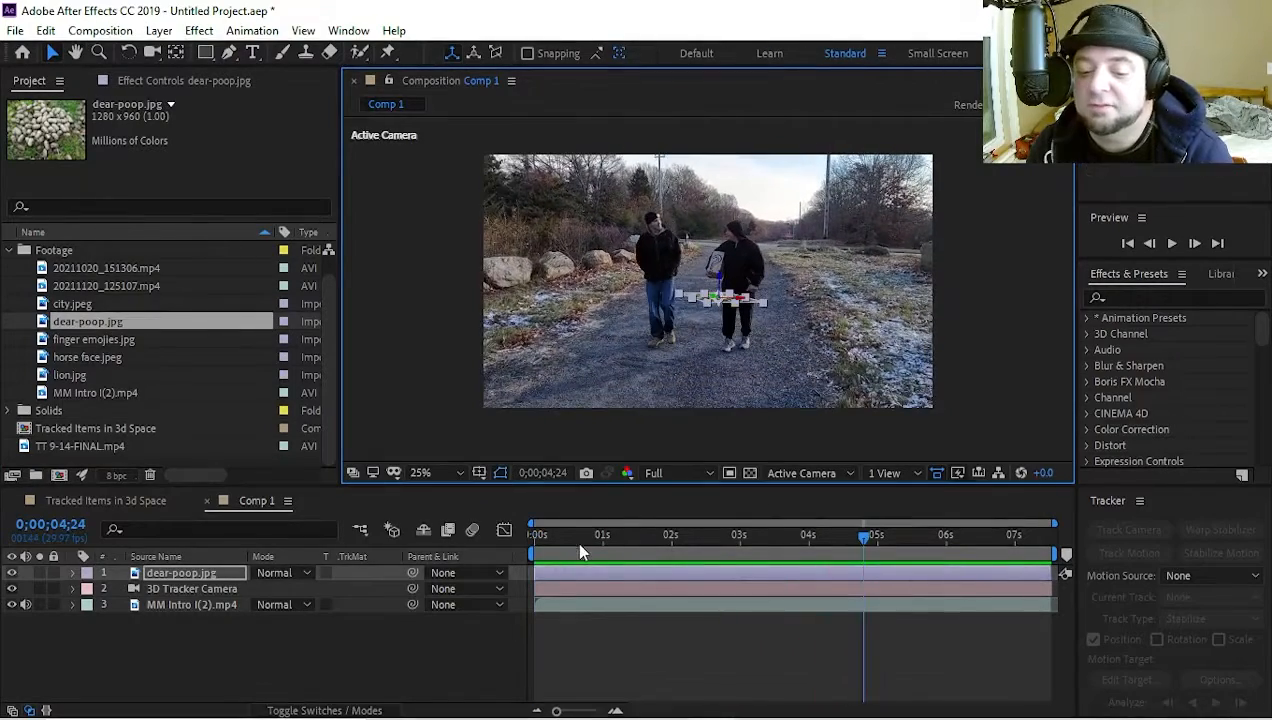
key(Home)
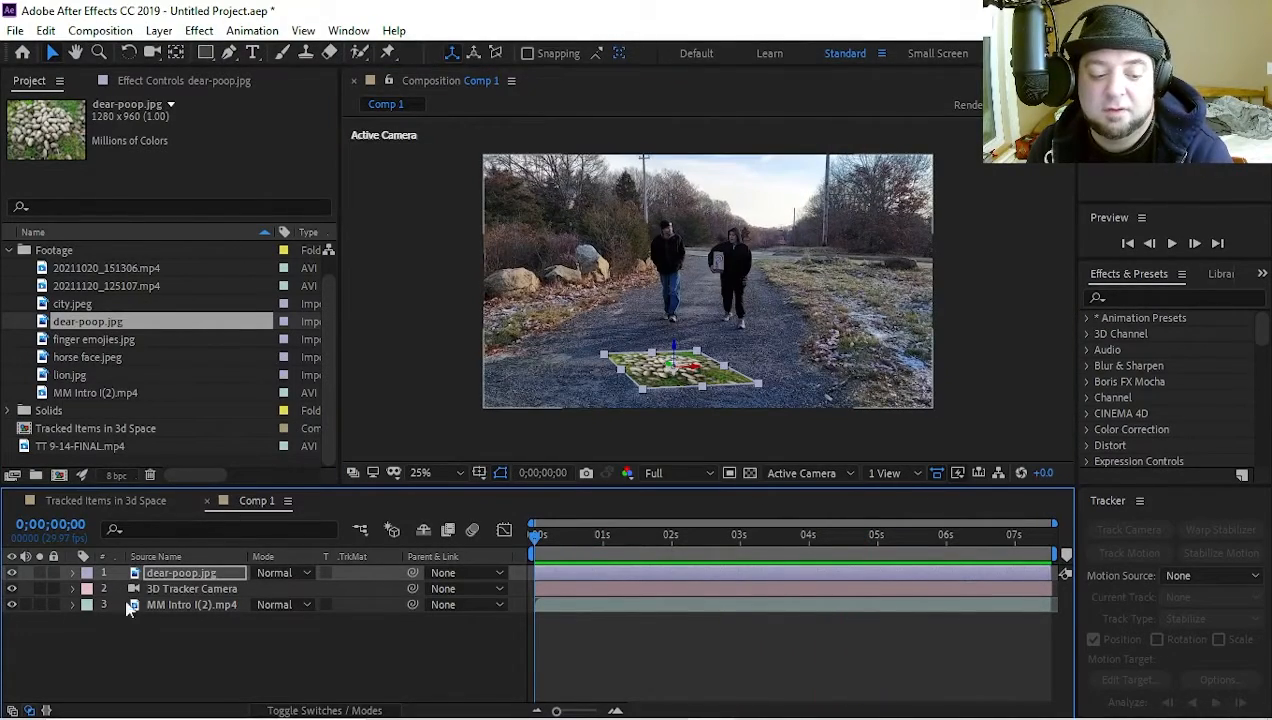
Undo the scaling of the dear-poop.jpg layer and its replacement of the track solid
click(172, 568)
key(ctrl+z)
key(ctrl+z)
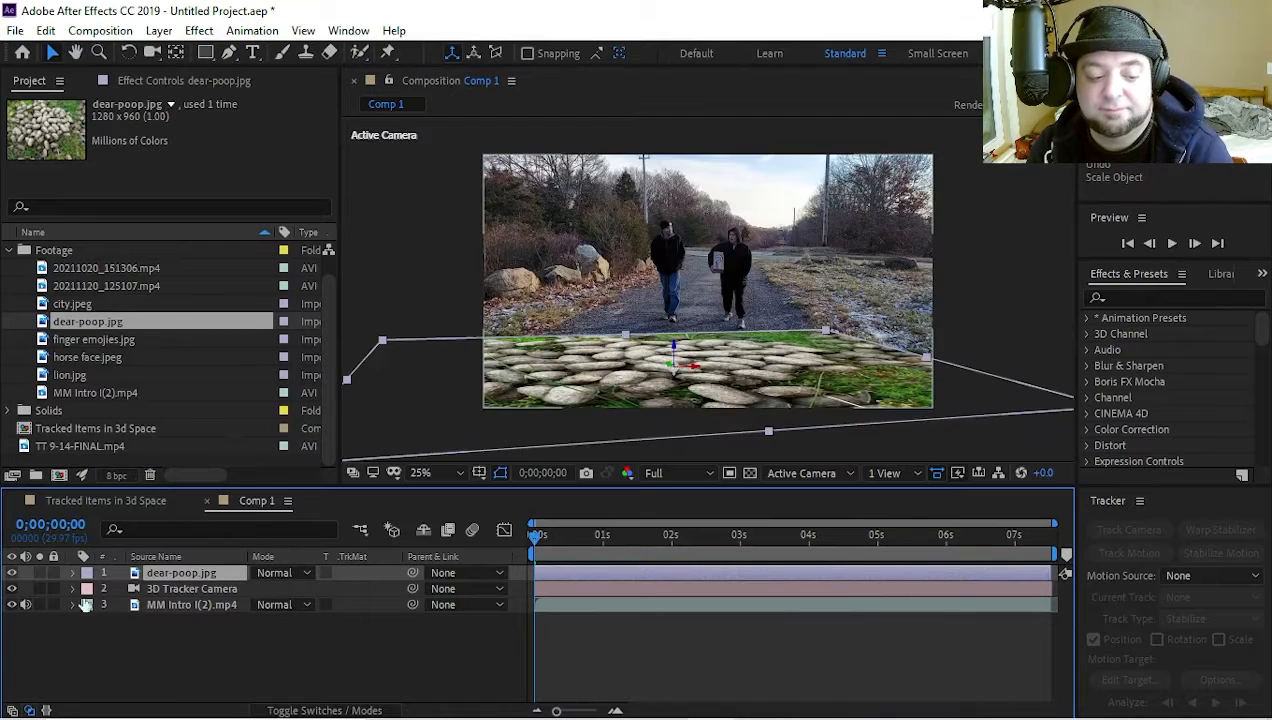
key(ctrl+z)
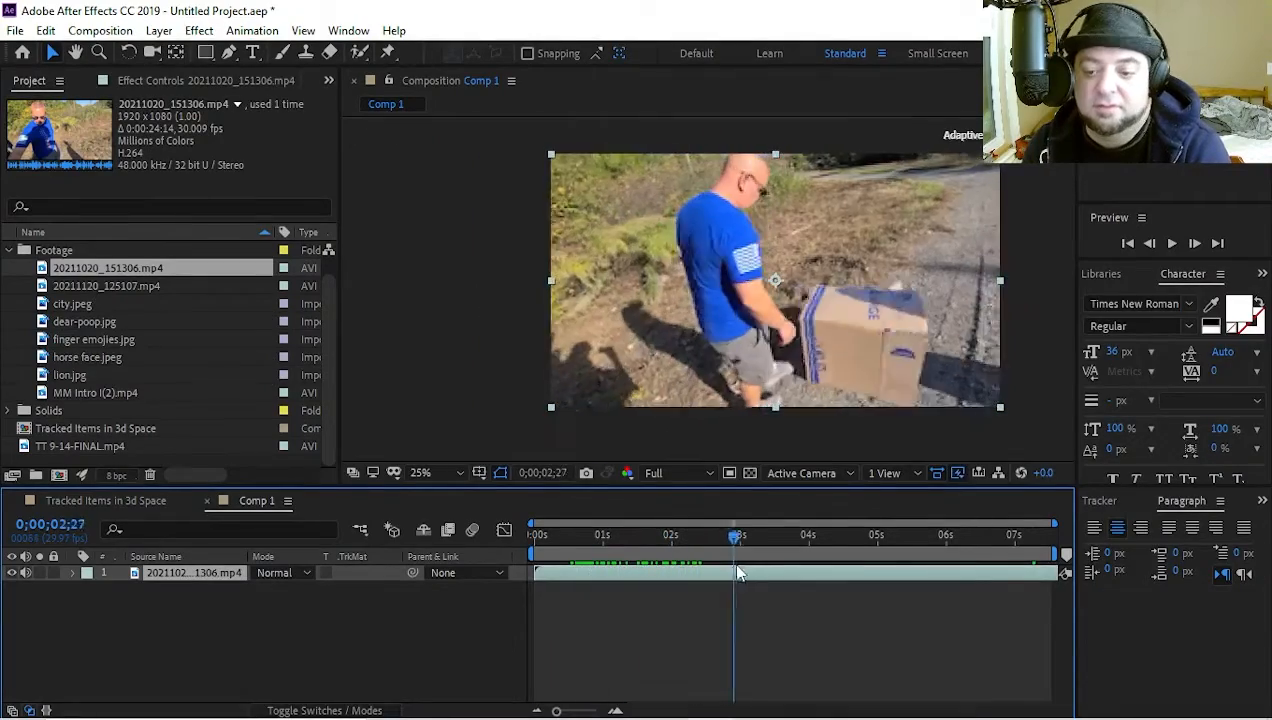
Start the work area at 0;00;03;14 and slide the 20211020_151306.mp4 layer earlier to an in point of -0;00;06;06
drag(798, 585, 772, 590)
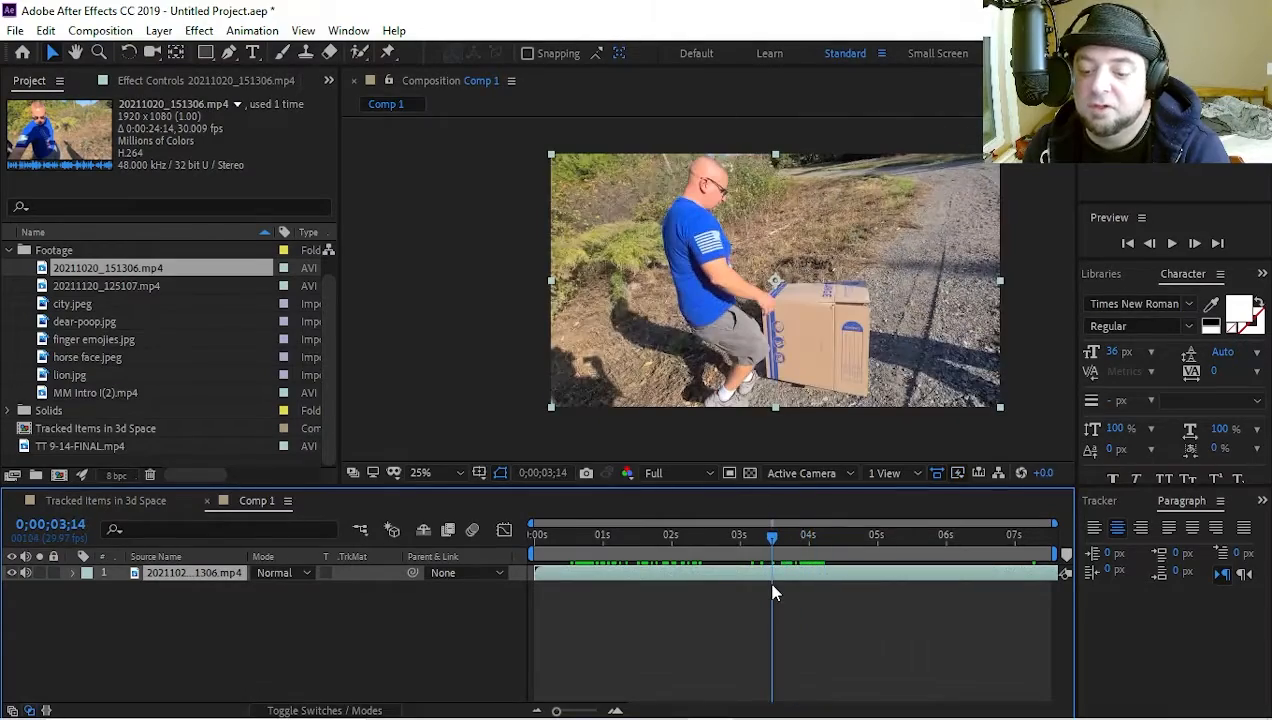
key(b)
drag(788, 538, 478, 573)
mouse_move(858, 576)
mouse_down()
mouse_move(694, 579)
mouse_move(872, 589)
mouse_up()
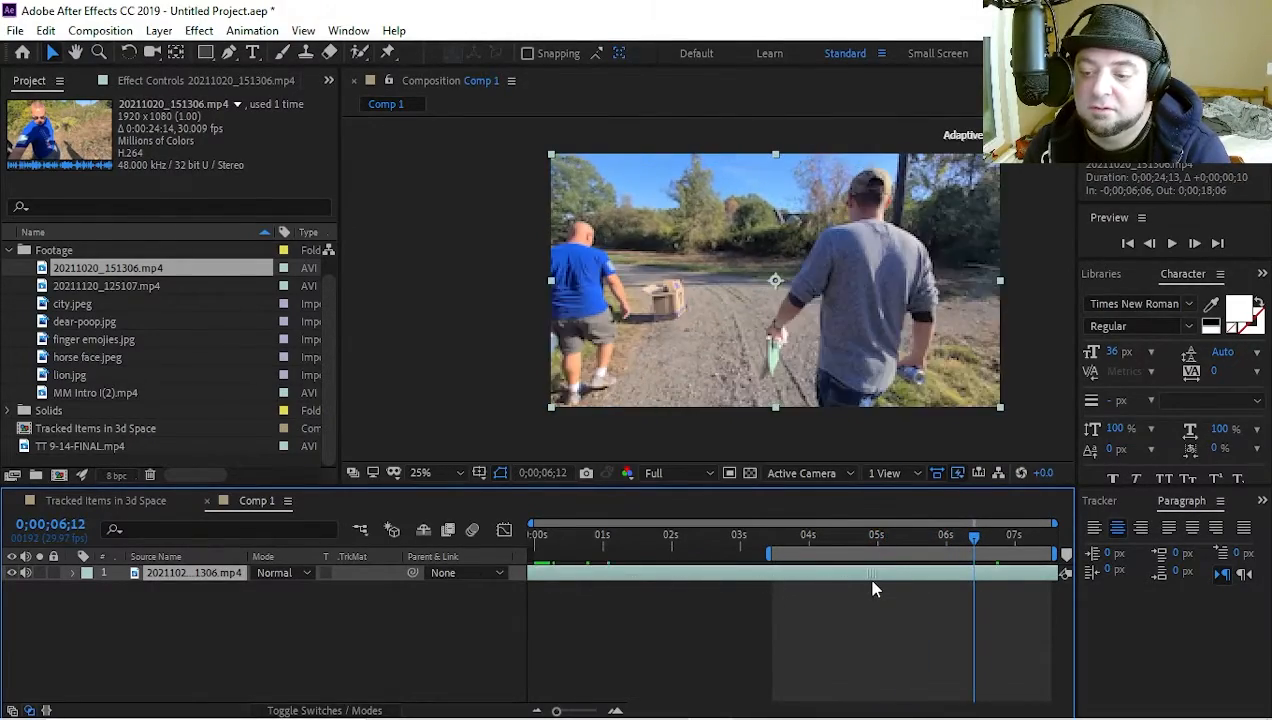
Set the work area from 0;00;04;02 to 0;00;06;17 and trim the composition to it
drag(841, 546, 985, 540)
click(686, 543)
key(b)
key(n)
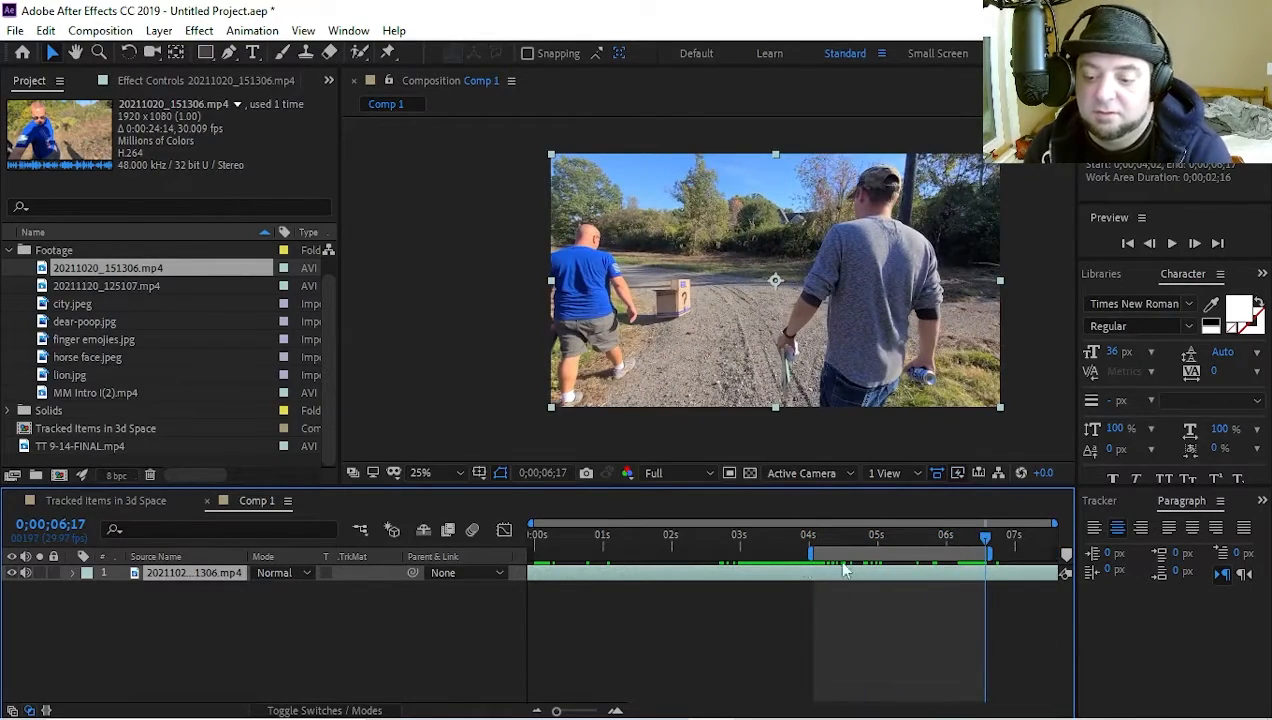
right_click(915, 551)
click(978, 605)
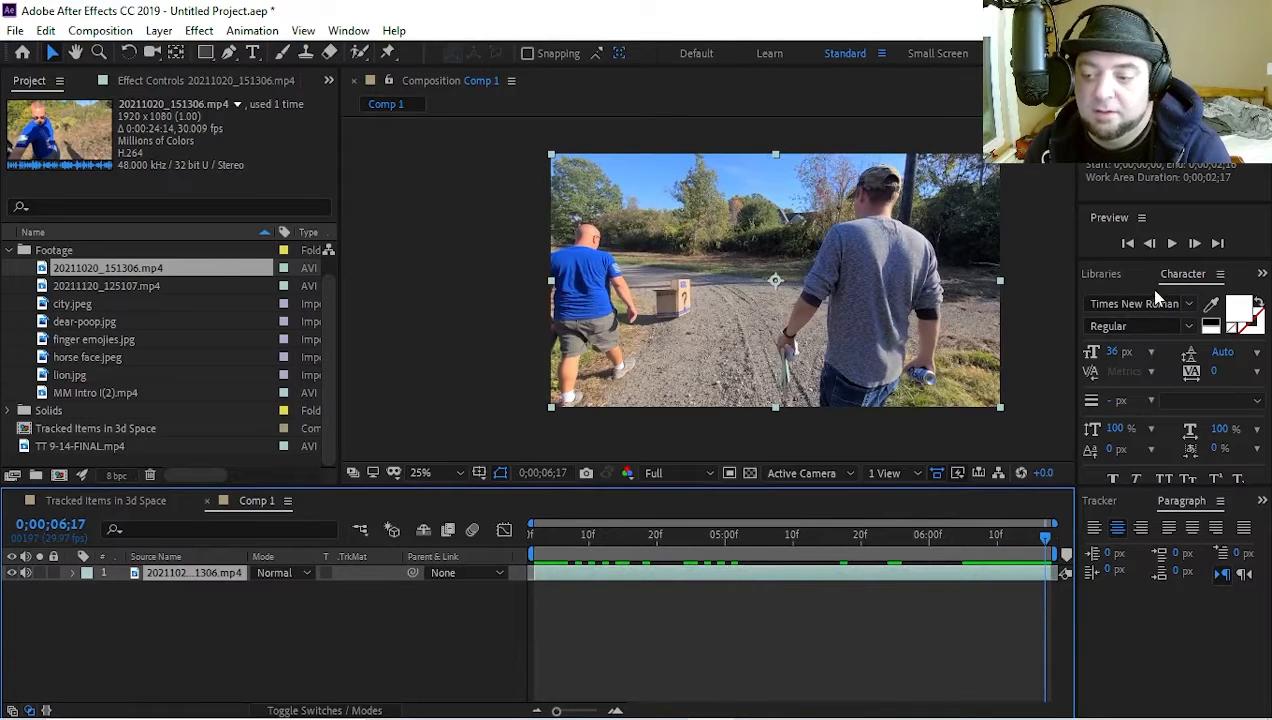
Run the 3D camera tracking analysis on the 20211020_151306.mp4 layer
click(1102, 502)
click(1156, 531)
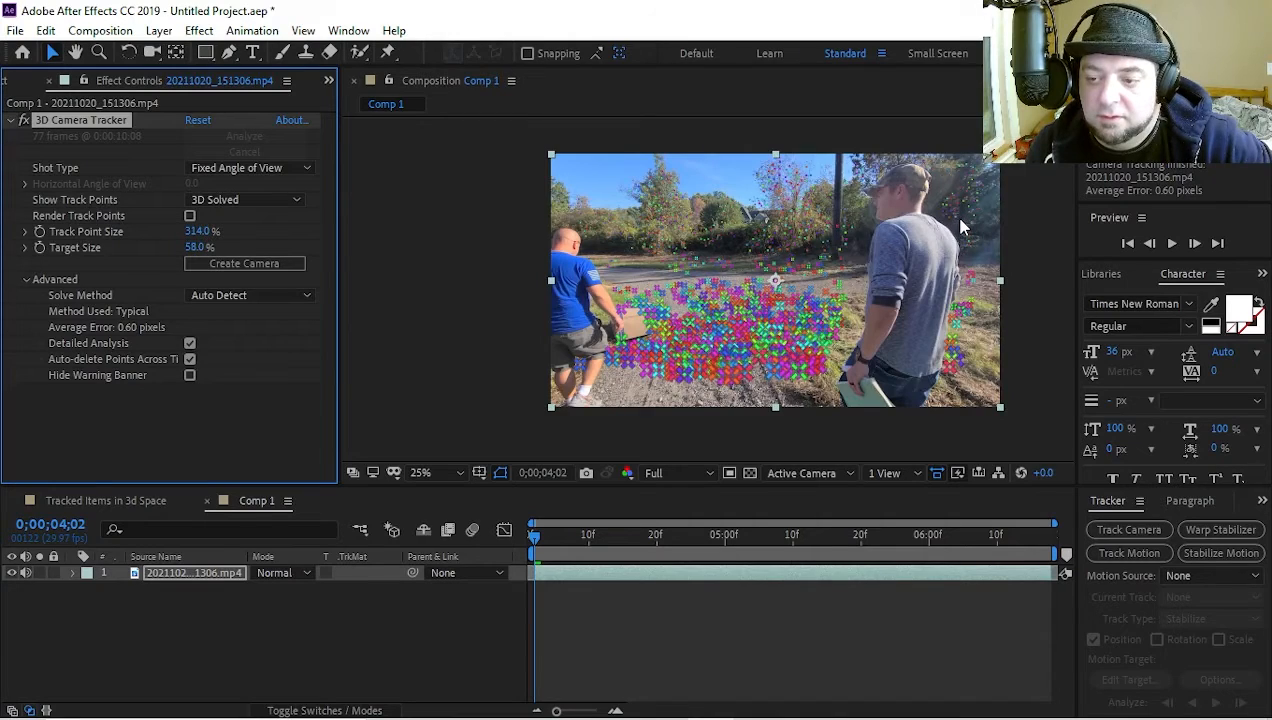
Create a text layer and camera from the track points around the utility pole beside the man in the cap
scroll(960, 228, up, 4)
drag(955, 130, 628, 322)
scroll(740, 330, down, 1)
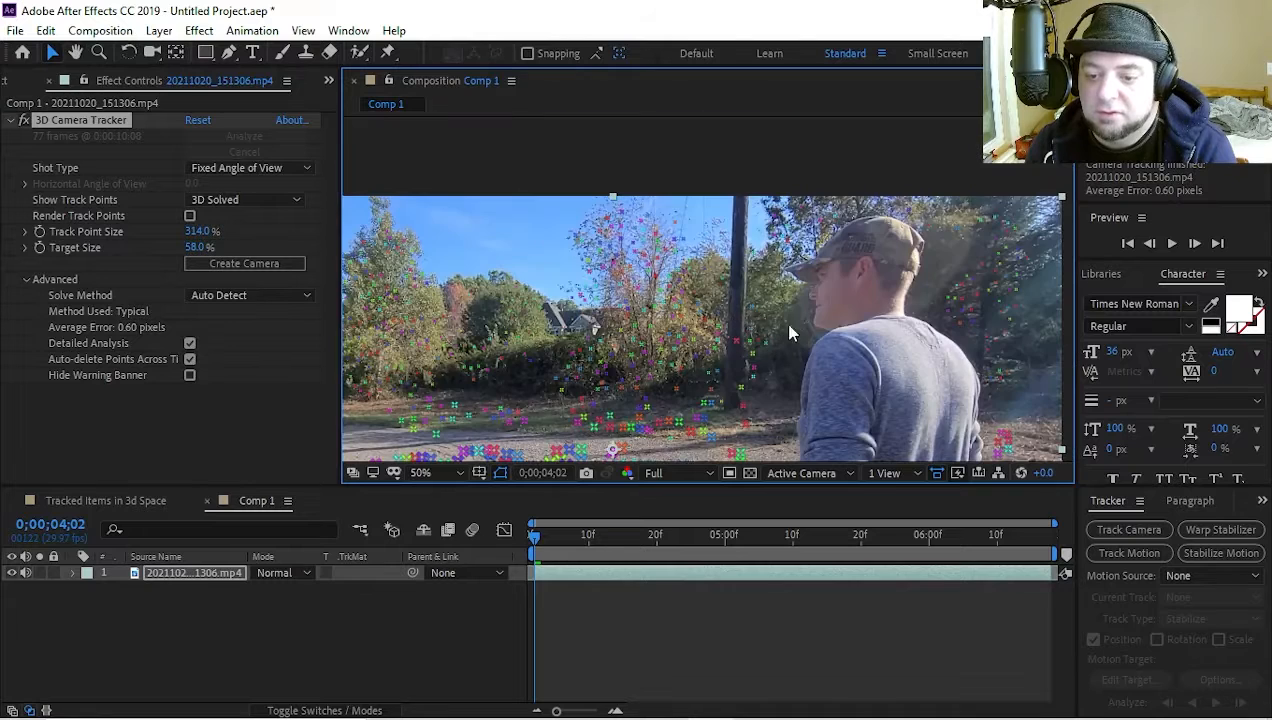
scroll(765, 327, down, 1)
scroll(740, 340, up, 1)
drag(731, 353, 486, 273)
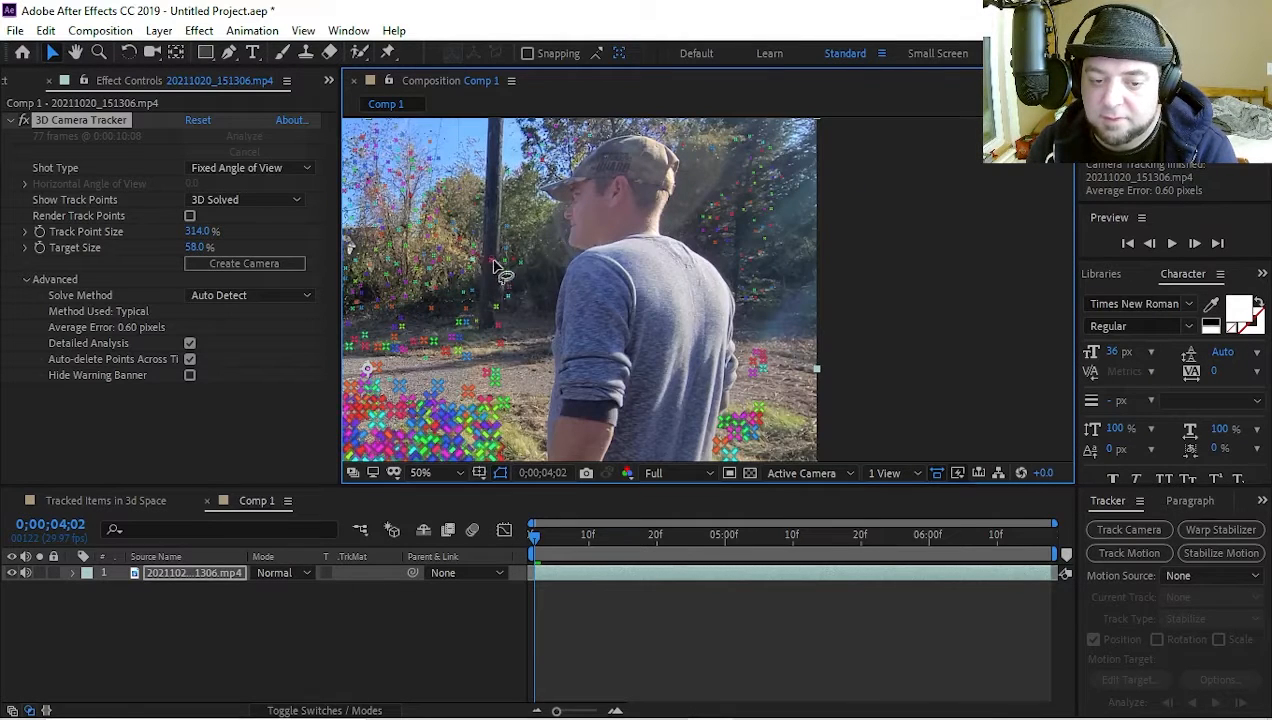
mouse_move(462, 254)
mouse_down()
mouse_move(514, 266)
mouse_move(478, 292)
mouse_move(487, 300)
mouse_up()
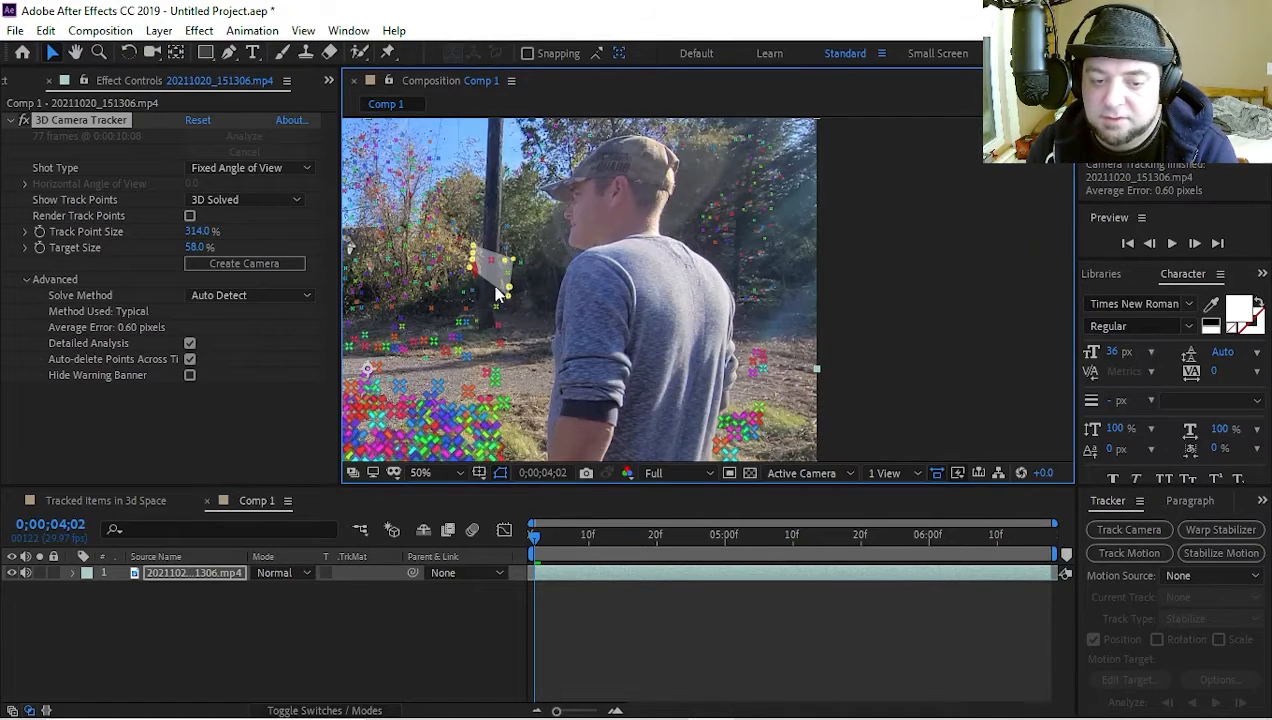
right_click(476, 266)
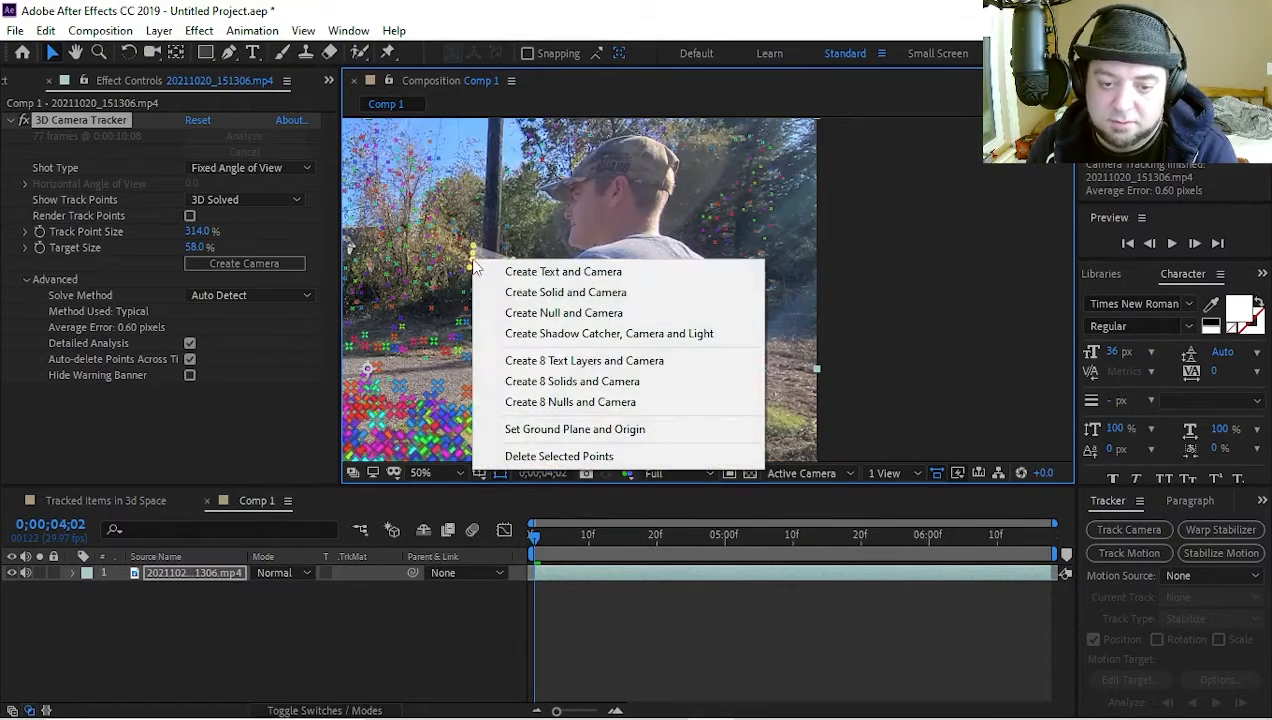
click(533, 274)
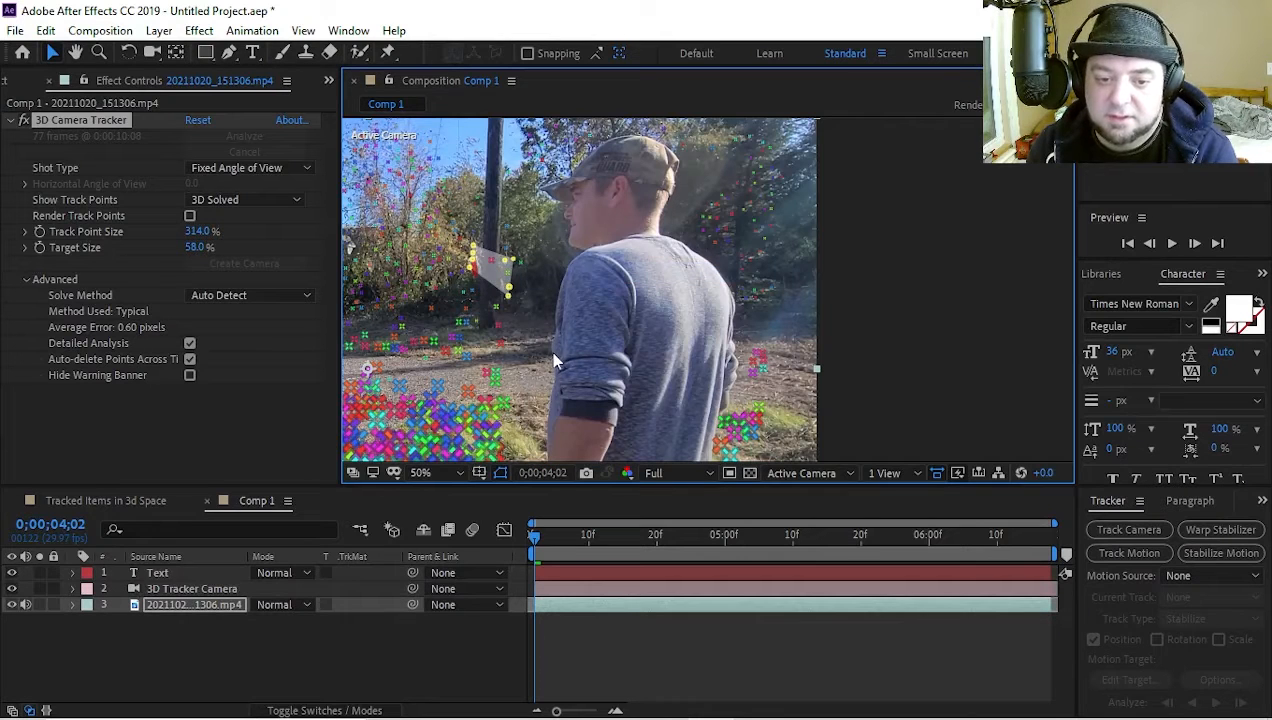
Change the wording of the tracked text layer to "Kick JJs house here"
click(197, 574)
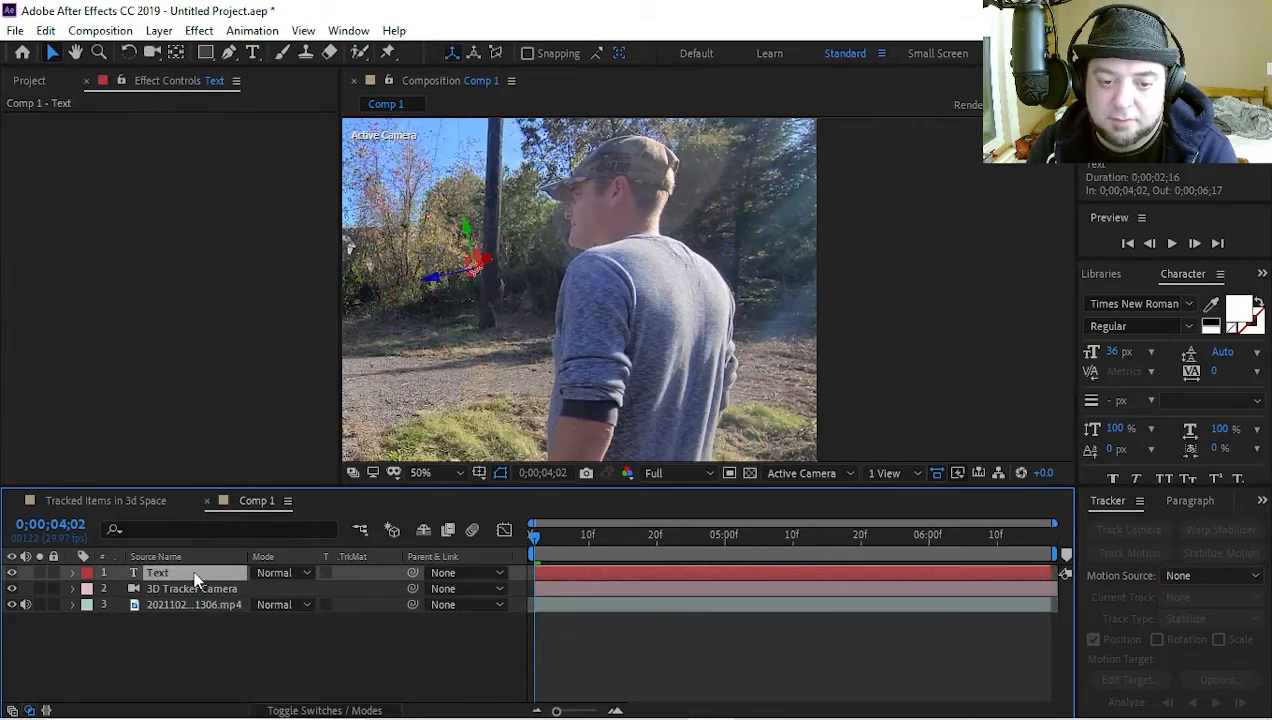
key(ctrl+t)
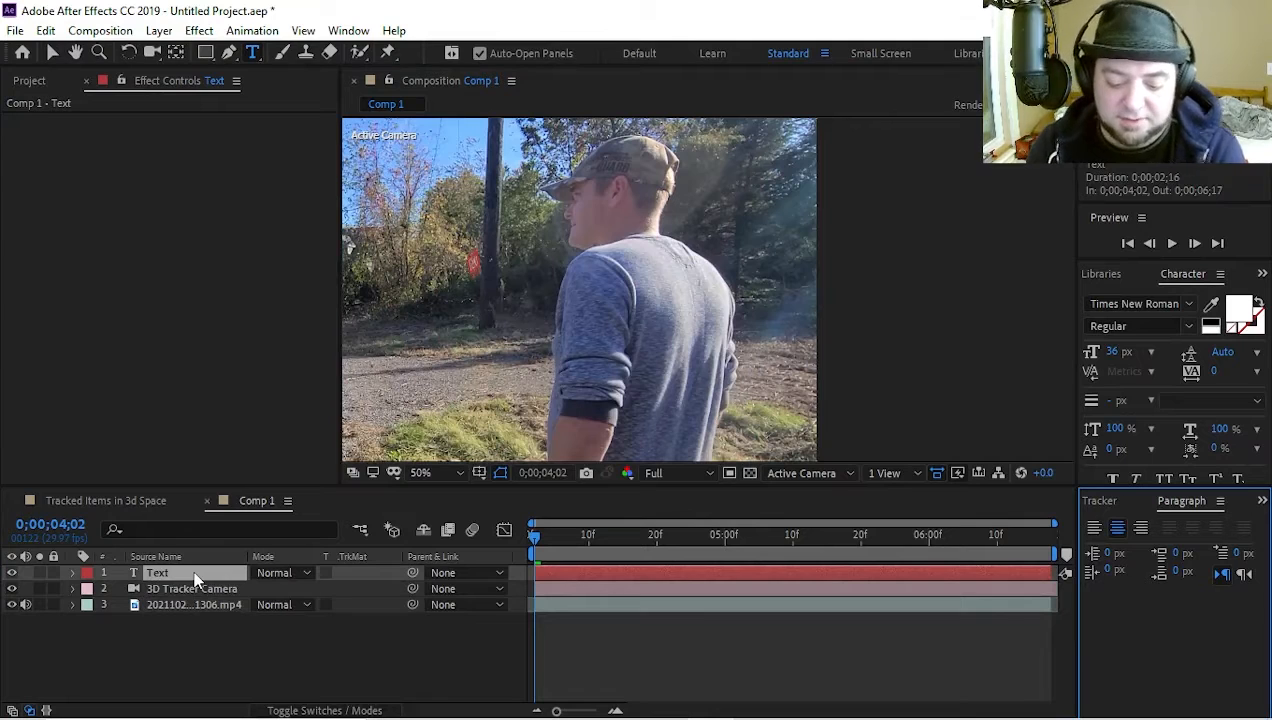
text(K)
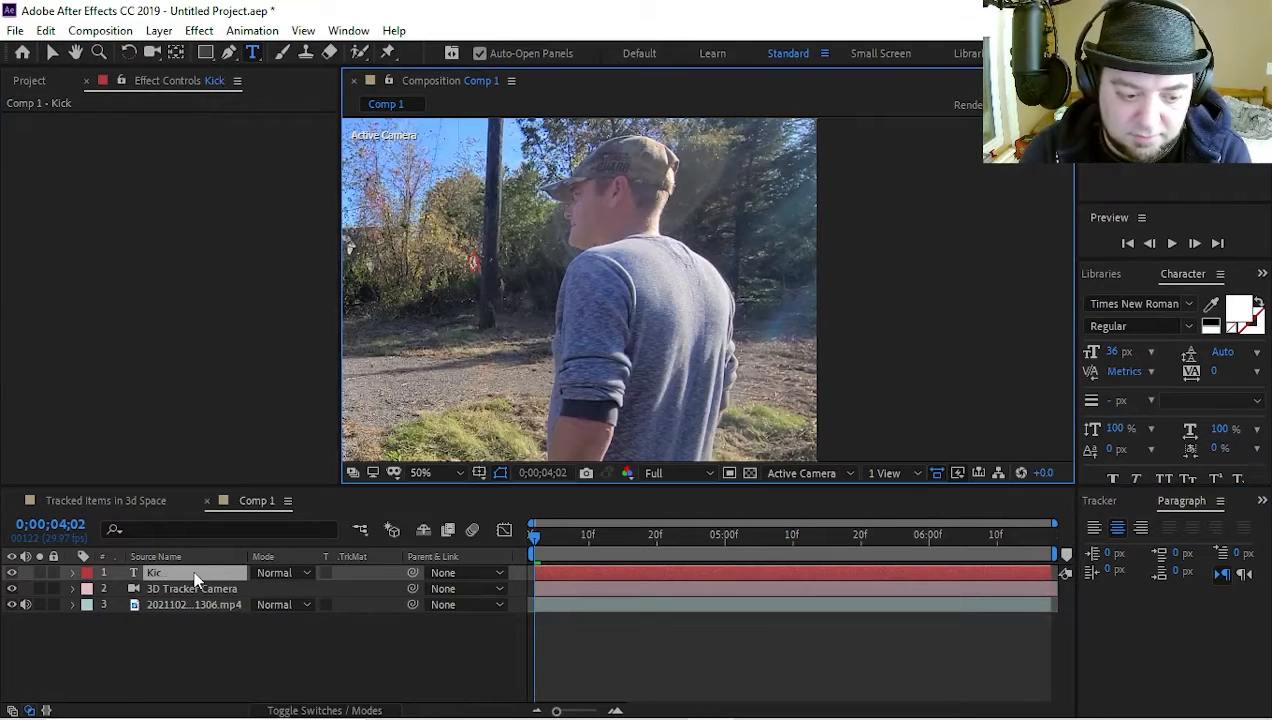
text(ick JJs)
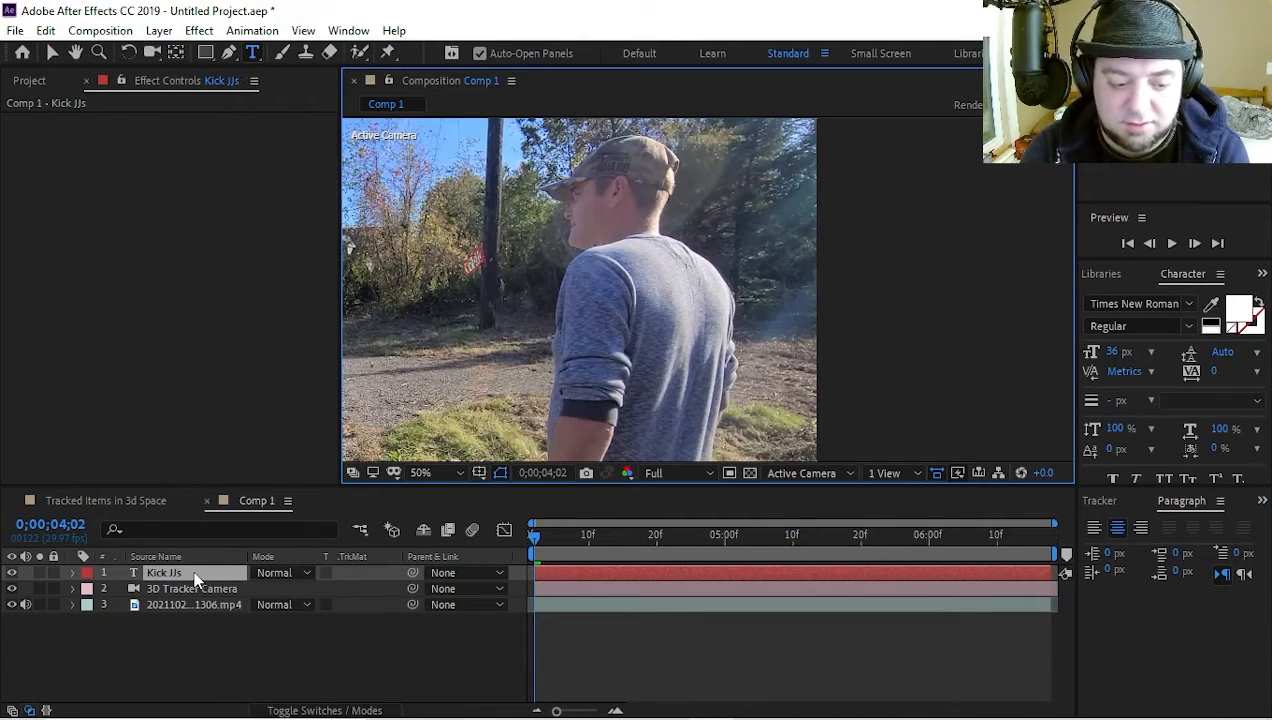
text( house here)
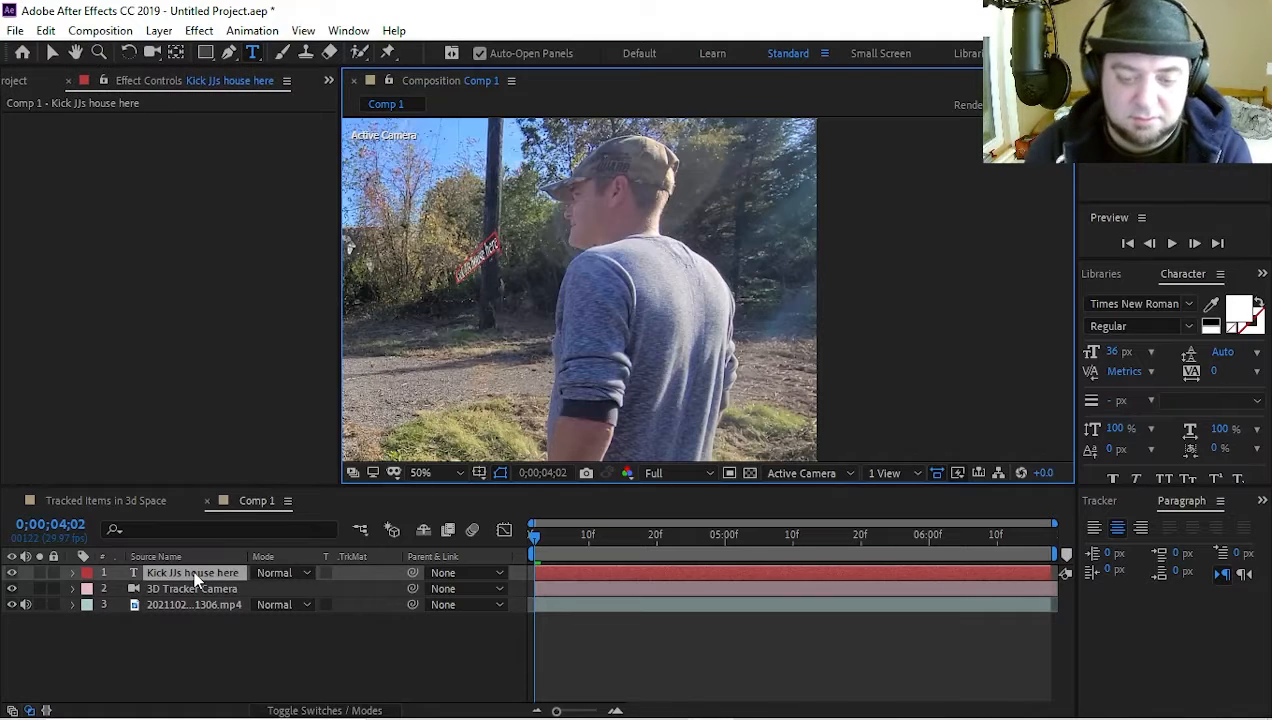
Undo the last change to the placement of the "Kick JJs house here" text
scroll(420, 342, up, 2)
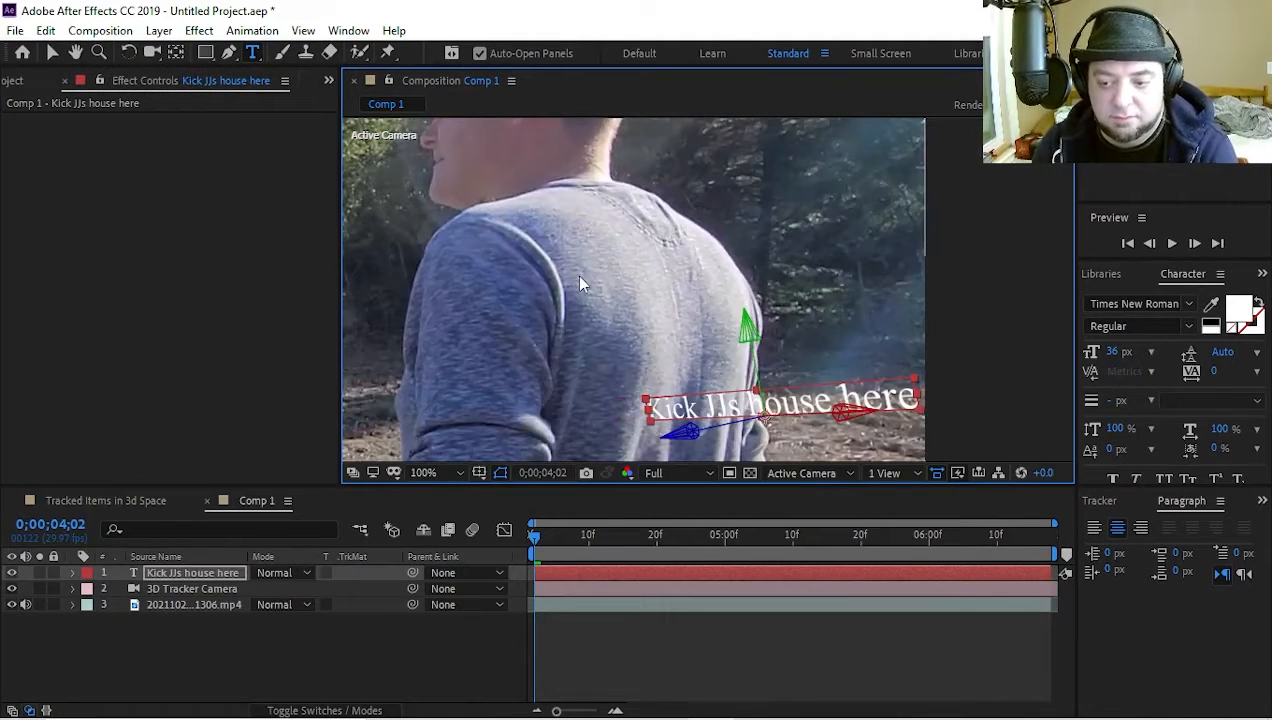
key(ctrl+z)
scroll(574, 272, down, 2)
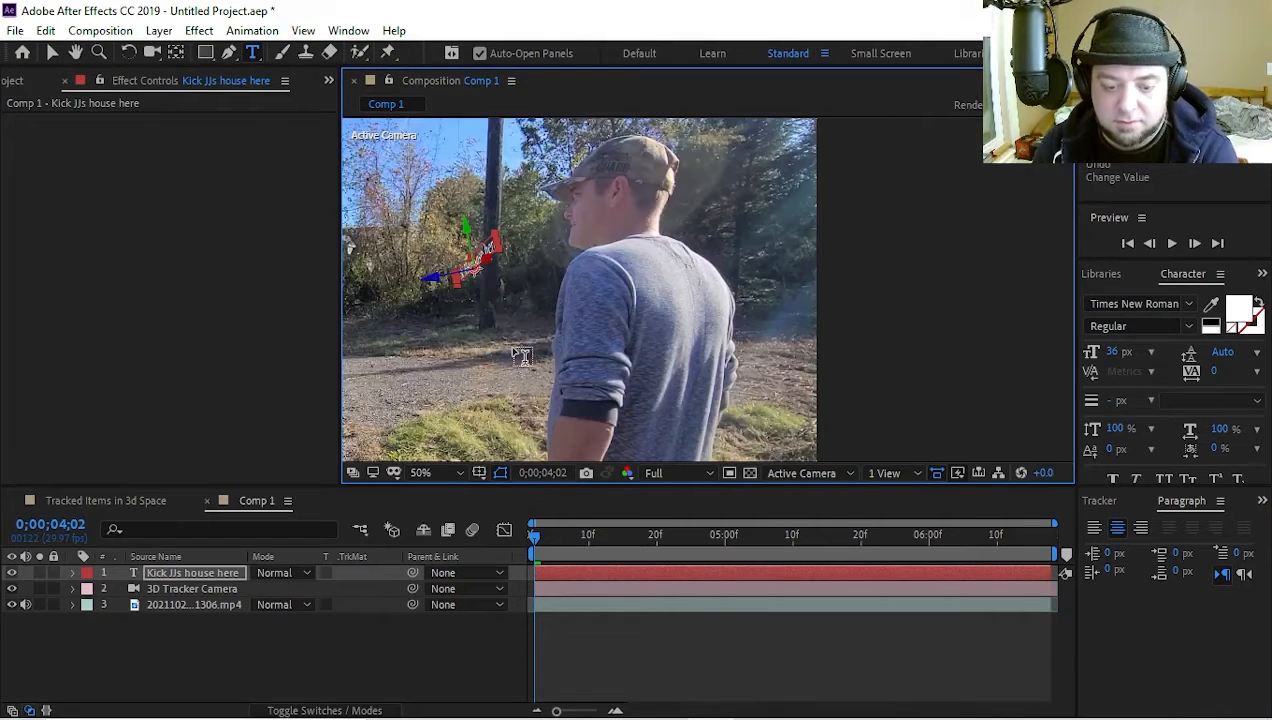
Rotate the "Kick JJs house here" text across the utility pole to an orientation of about 72°, 79.6°, 304.9°
key(h)
drag(505, 321, 636, 380)
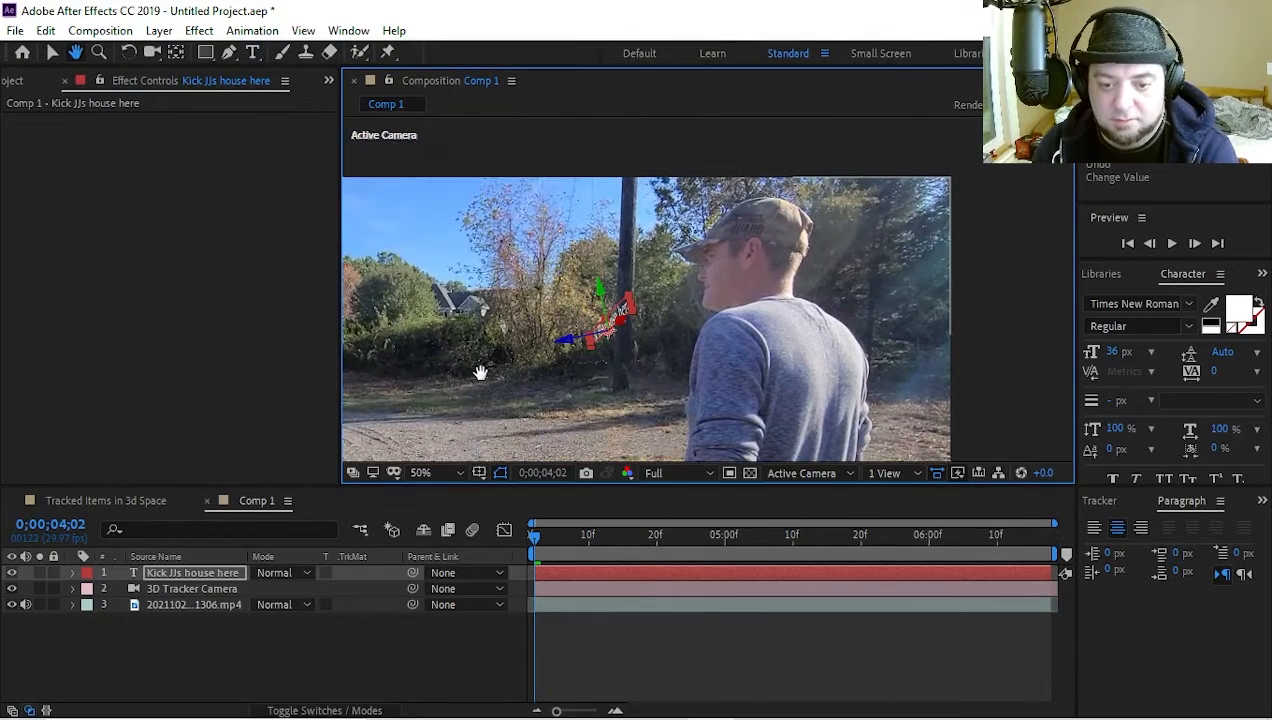
drag(494, 361, 700, 268)
key(v)
scroll(509, 346, up, 4)
key(space)
drag(489, 374, 676, 356)
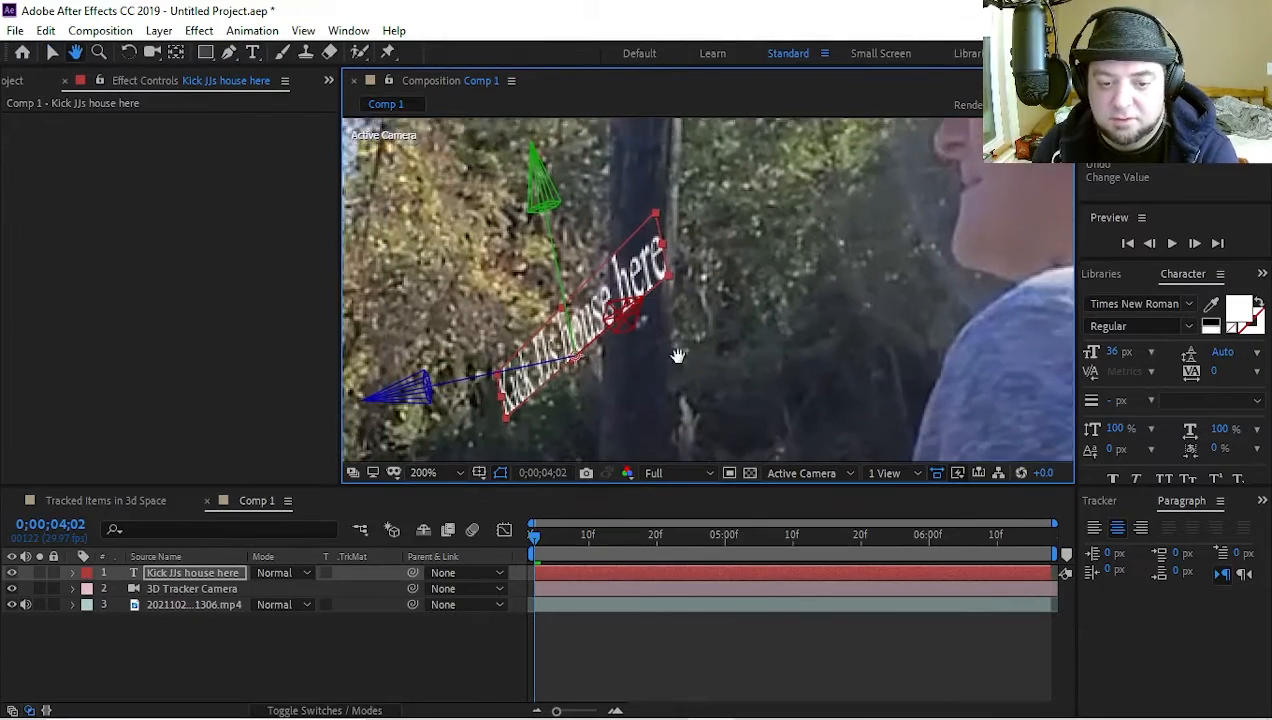
drag(587, 430, 634, 412)
key(w)
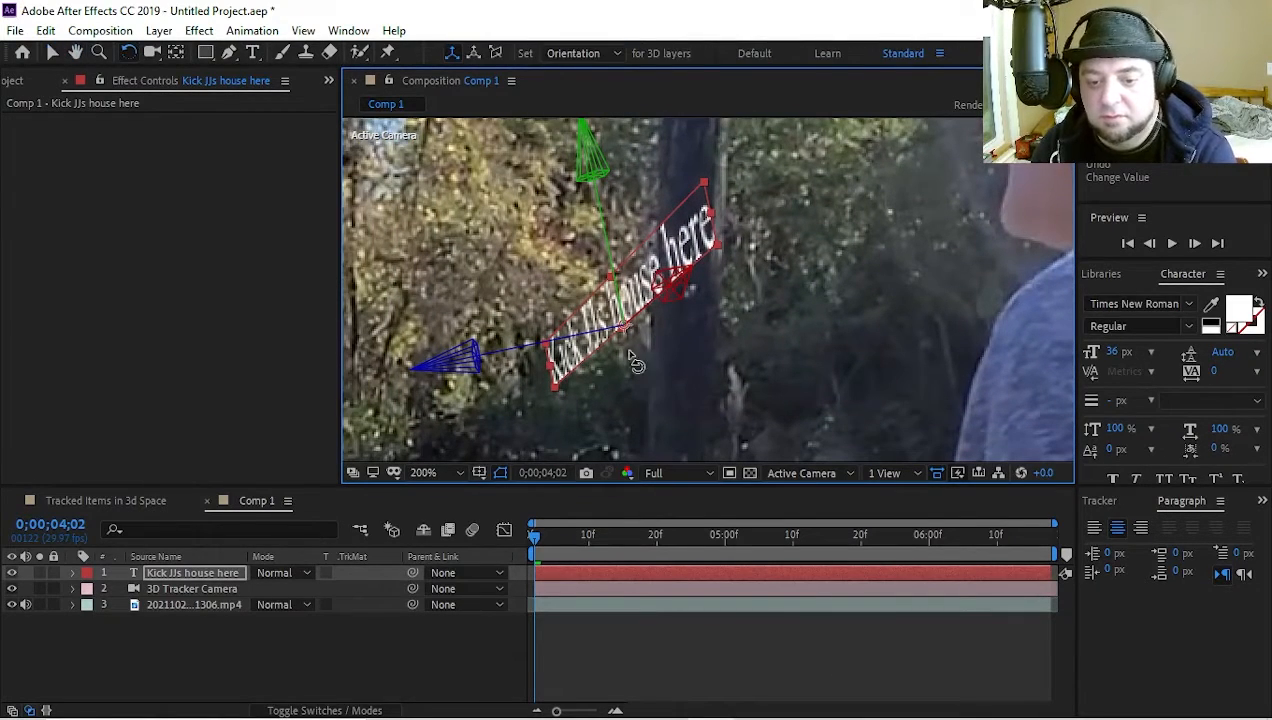
drag(576, 333, 585, 378)
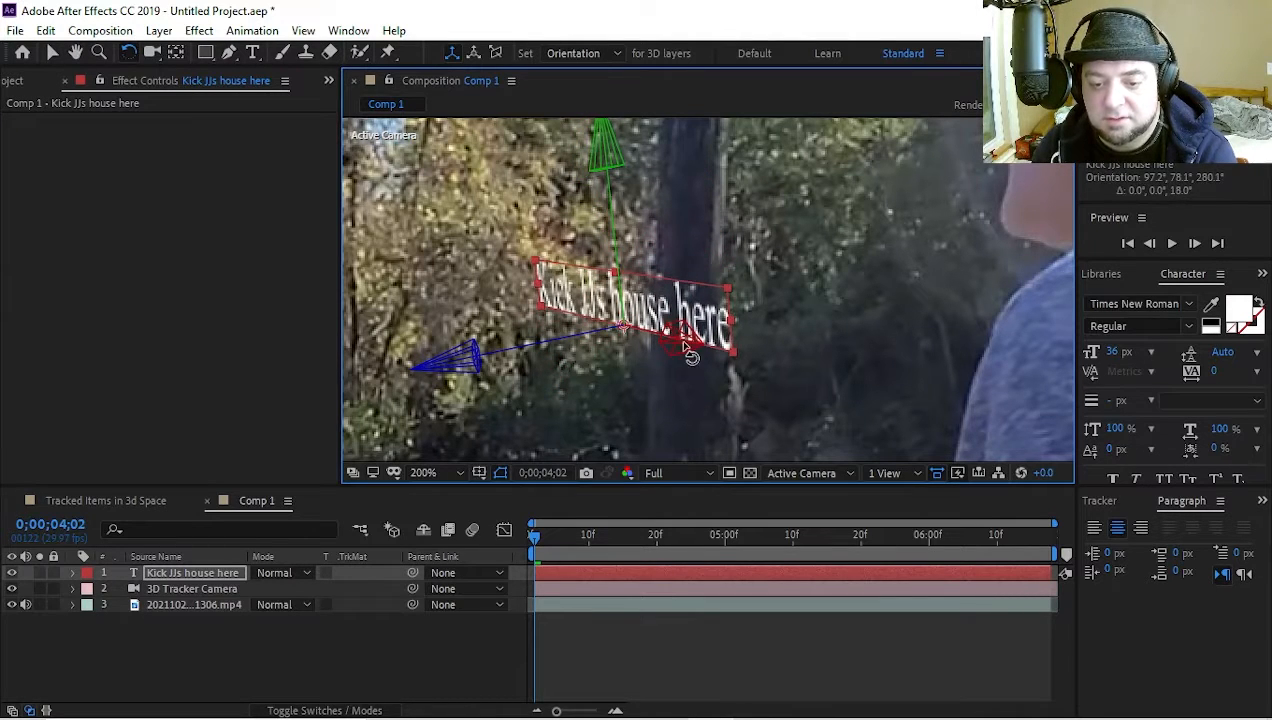
drag(648, 331, 632, 278)
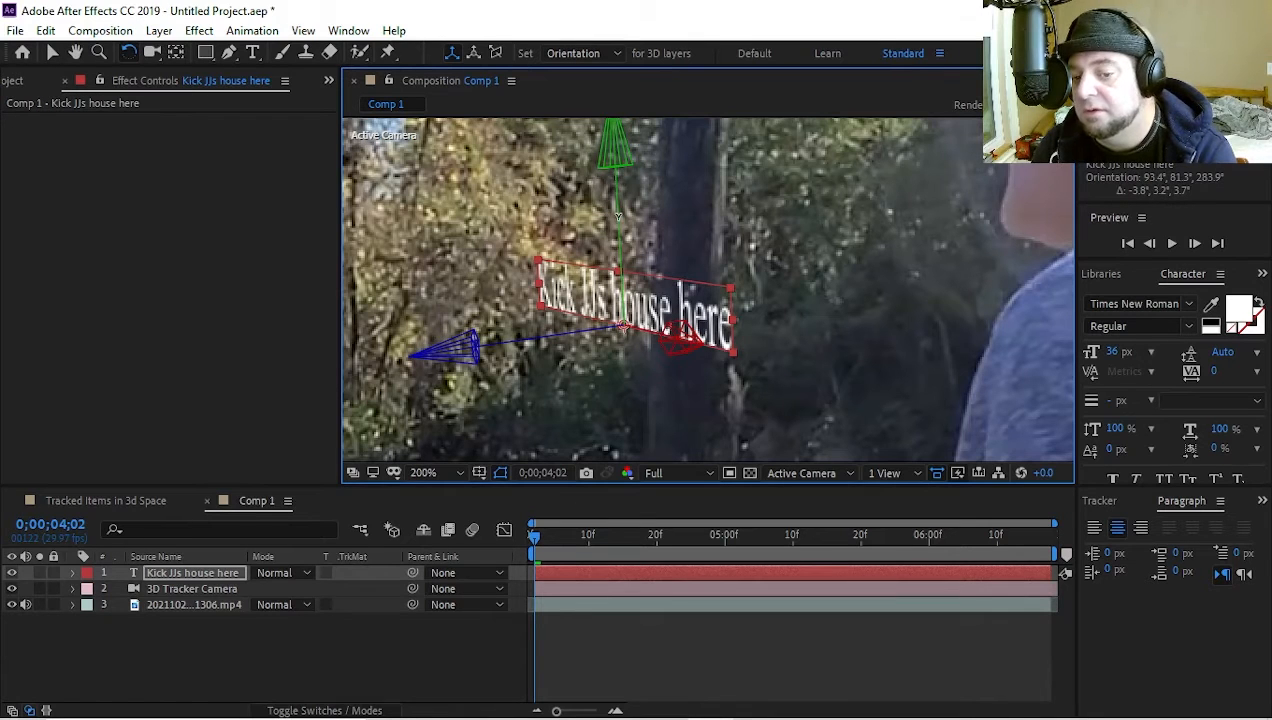
drag(618, 215, 993, 410)
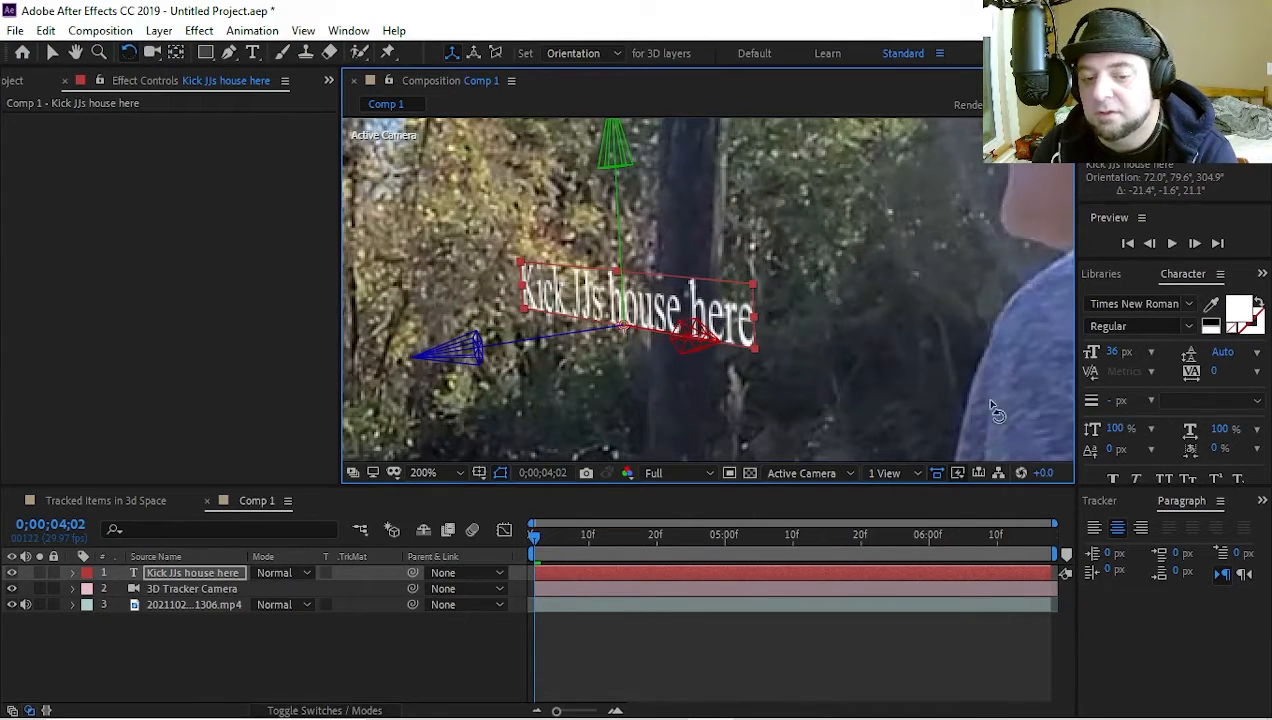
Give the whole "Kick JJs house here" text a 0 px stroke over fill and a bright turquoise fill colour
double_click(217, 575)
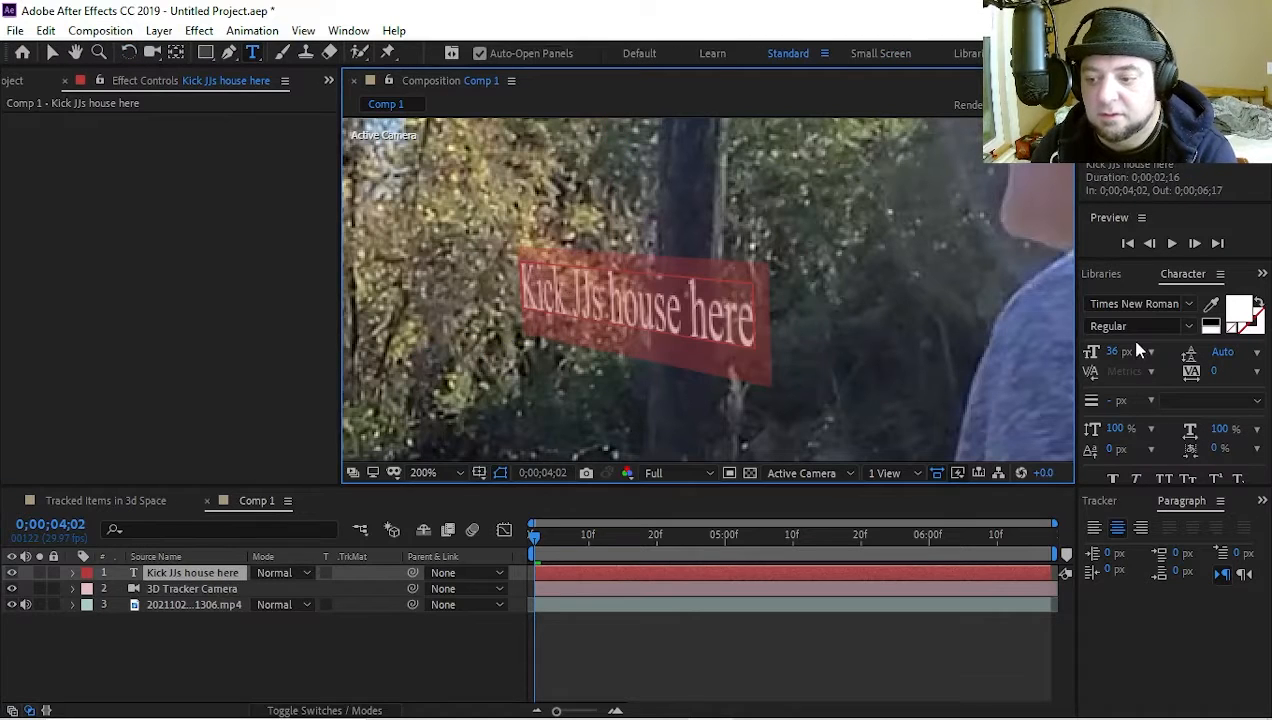
click(1118, 264)
drag(1120, 401, 1134, 423)
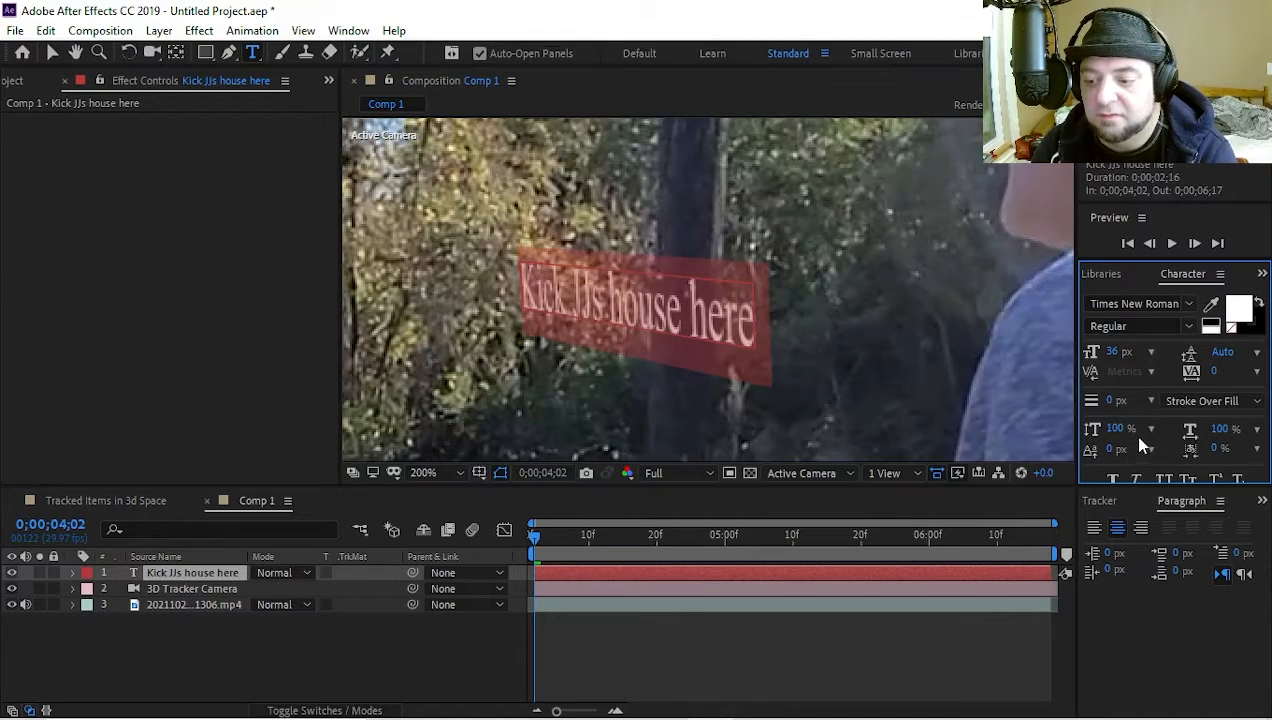
drag(1134, 497, 1134, 595)
click(1240, 306)
drag(660, 290, 683, 380)
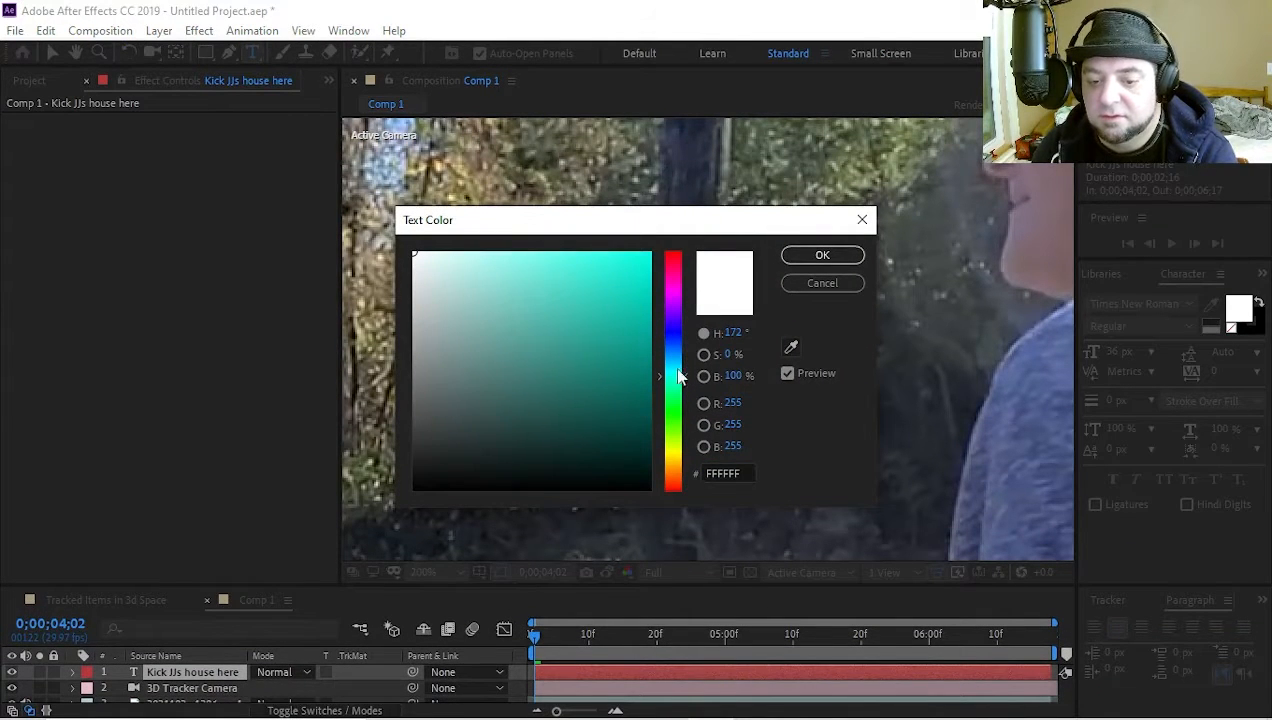
click(639, 272)
click(818, 258)
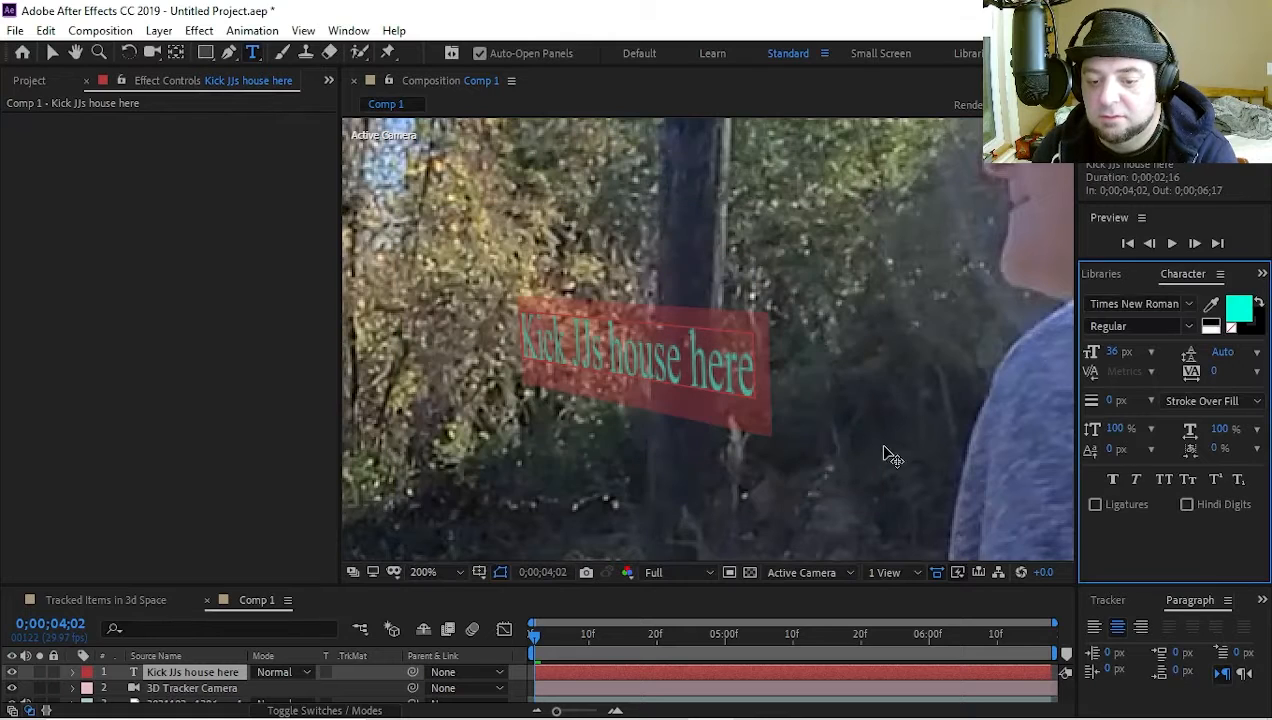
Give the "Kick JJs house here" text a pink stroke colour, FF73A1
click(1240, 330)
click(1231, 330)
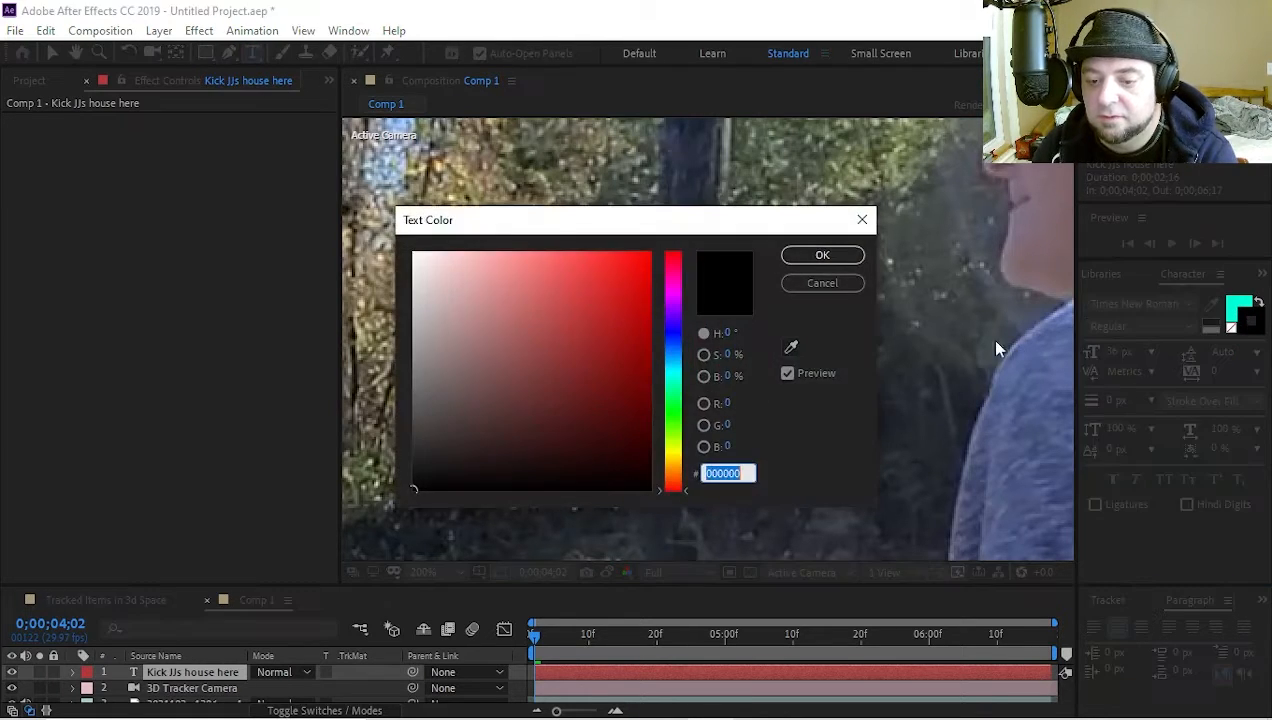
click(673, 255)
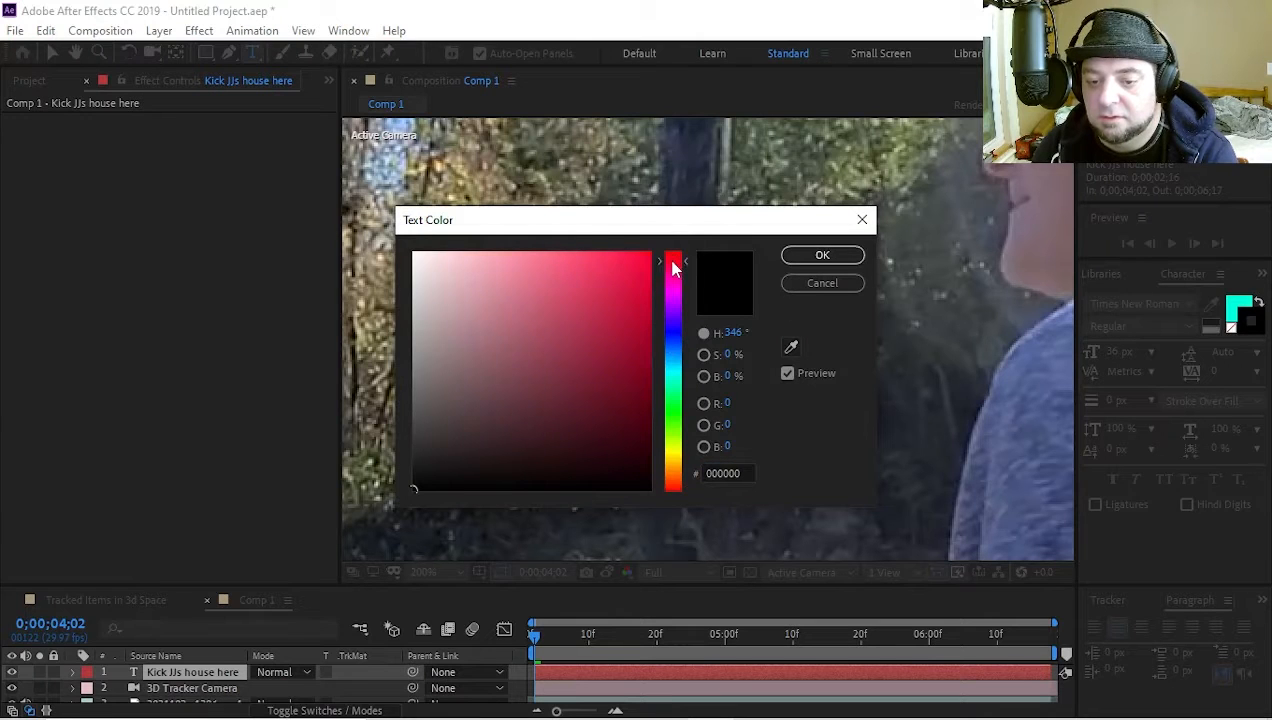
click(477, 255)
click(542, 250)
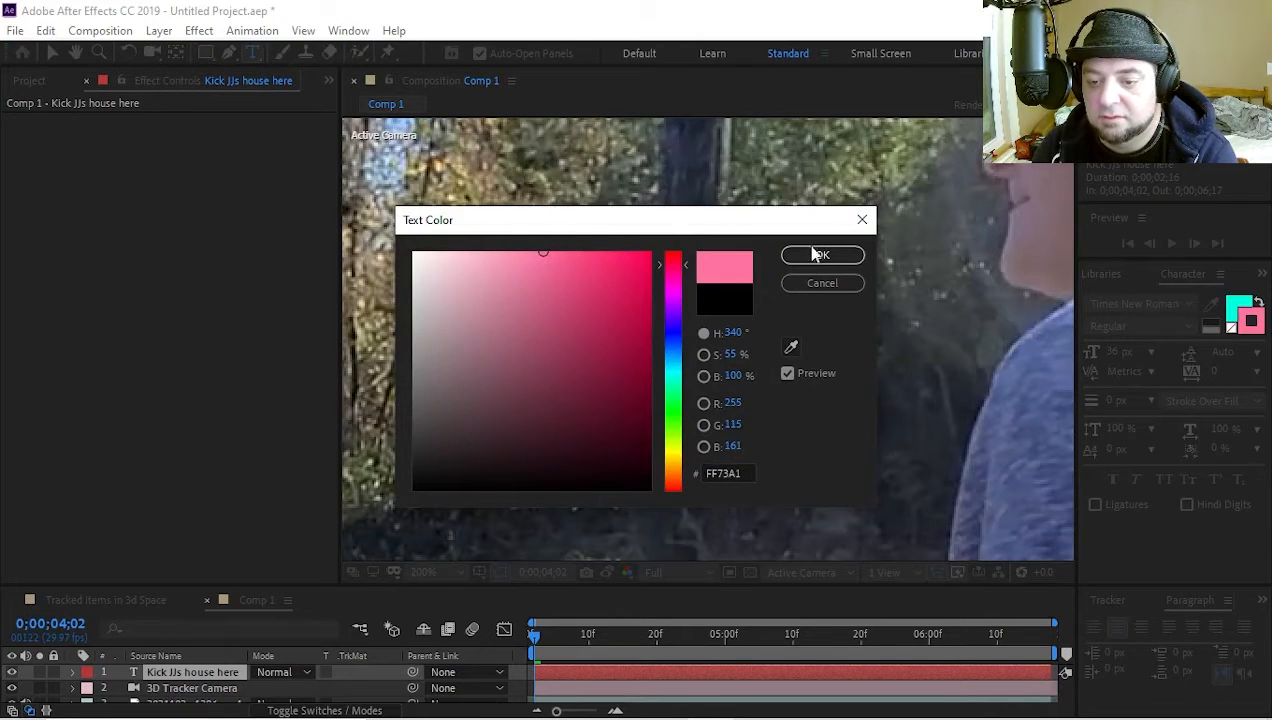
click(822, 255)
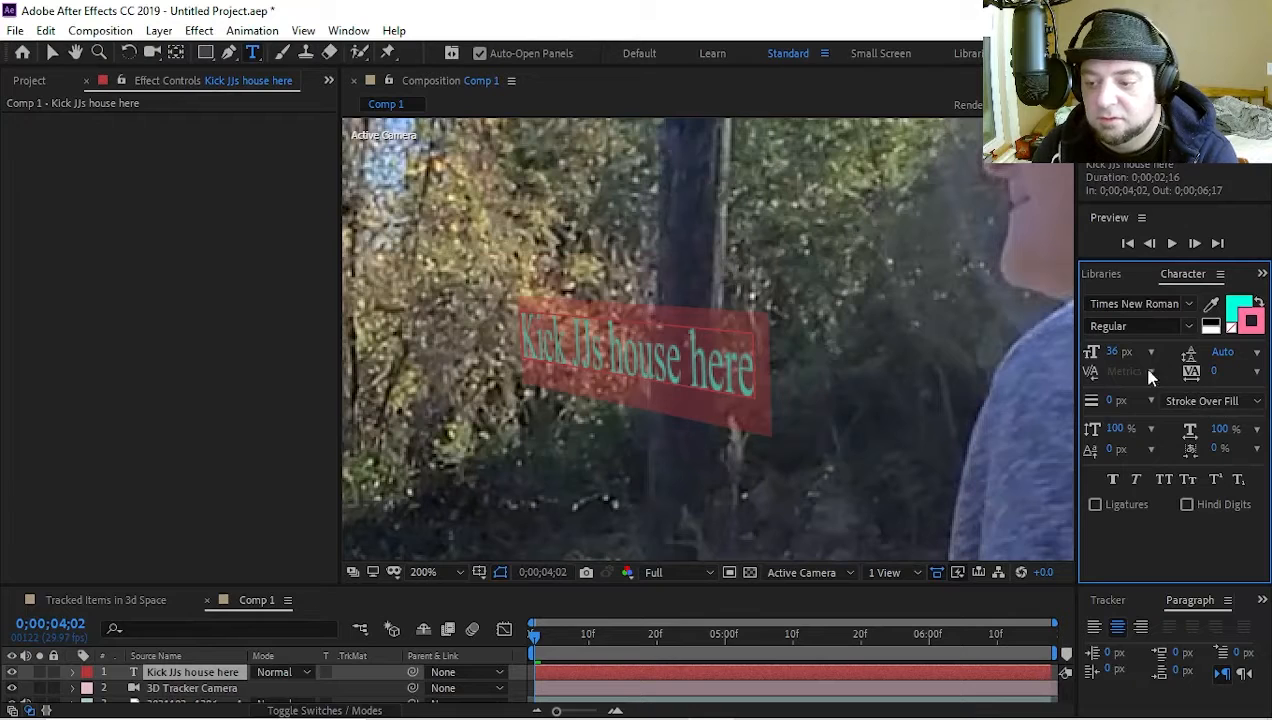
Set the "Kick JJs house here" text to a 56 px font size with a 2 px stroke
drag(1108, 405, 1117, 401)
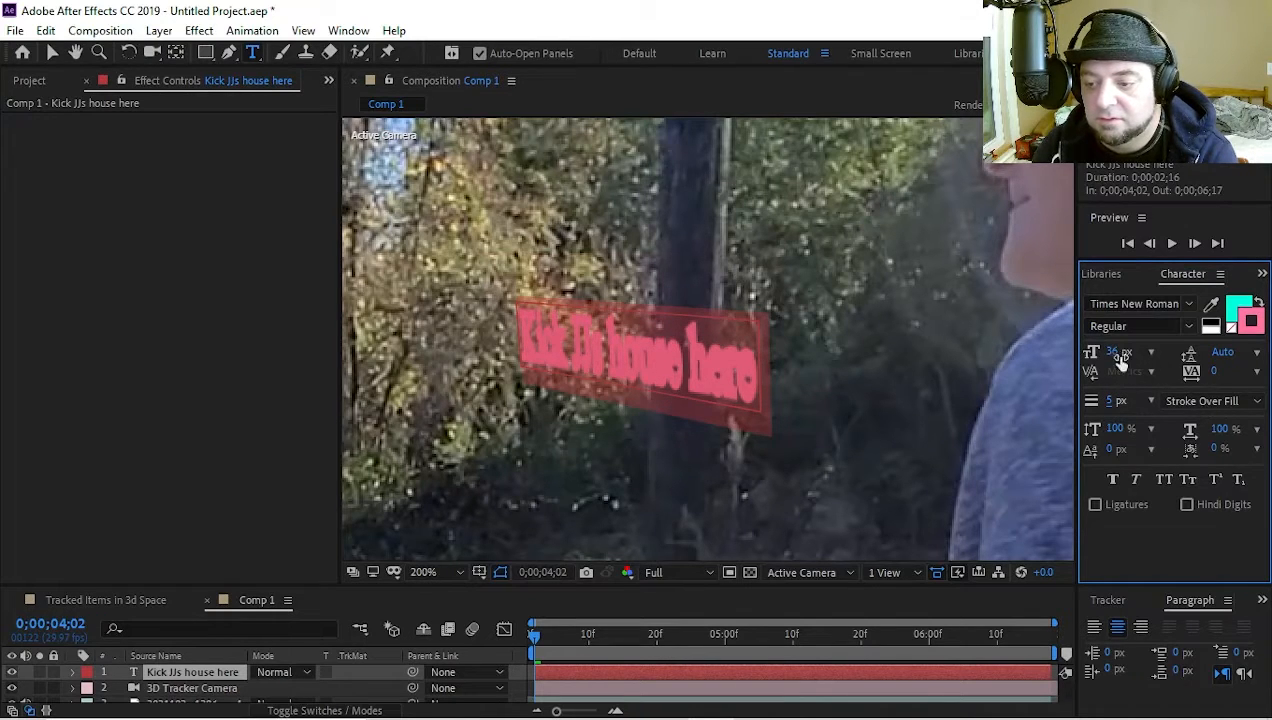
mouse_move(1119, 354)
mouse_down()
mouse_move(1103, 353)
mouse_move(1131, 352)
mouse_up()
drag(1117, 402, 1098, 398)
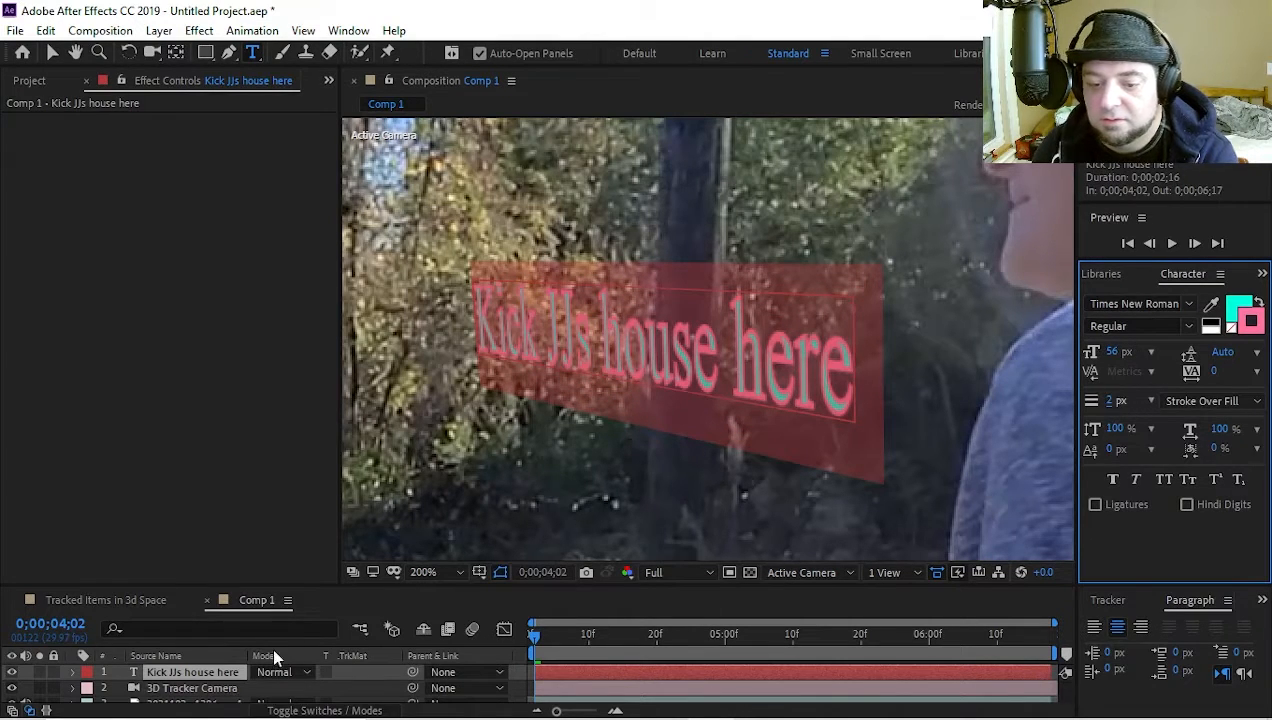
Find and apply the Glow effect to the "Kick JJs house here" text layer
click(205, 677)
key(ctrl+space)
text(glow)
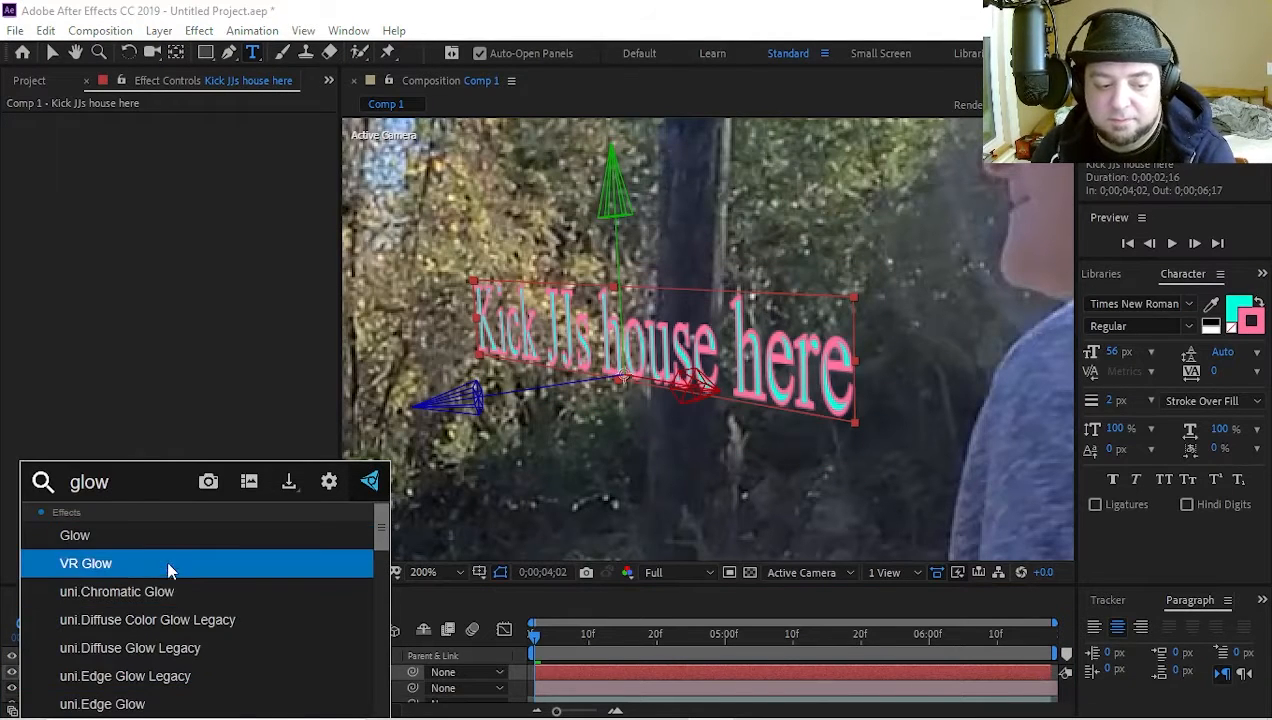
click(166, 535)
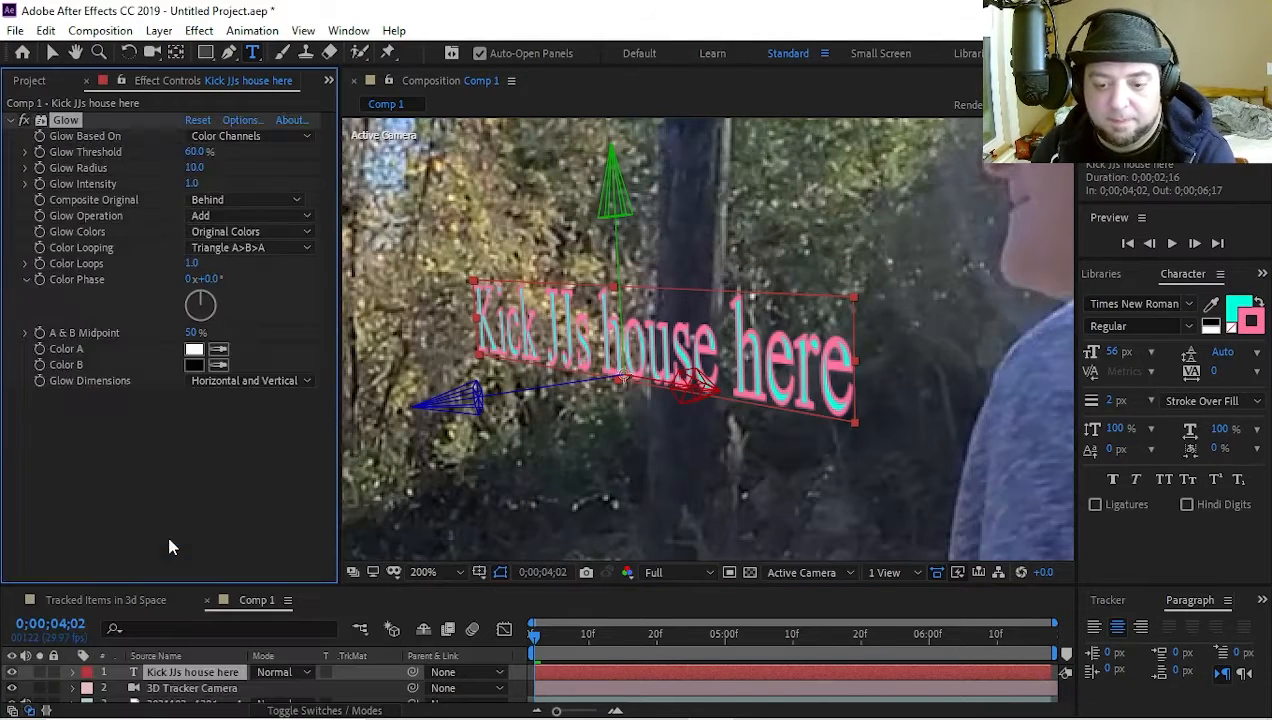
Set the text's Glow Intensity to 1.3
scroll(584, 444, down, 2)
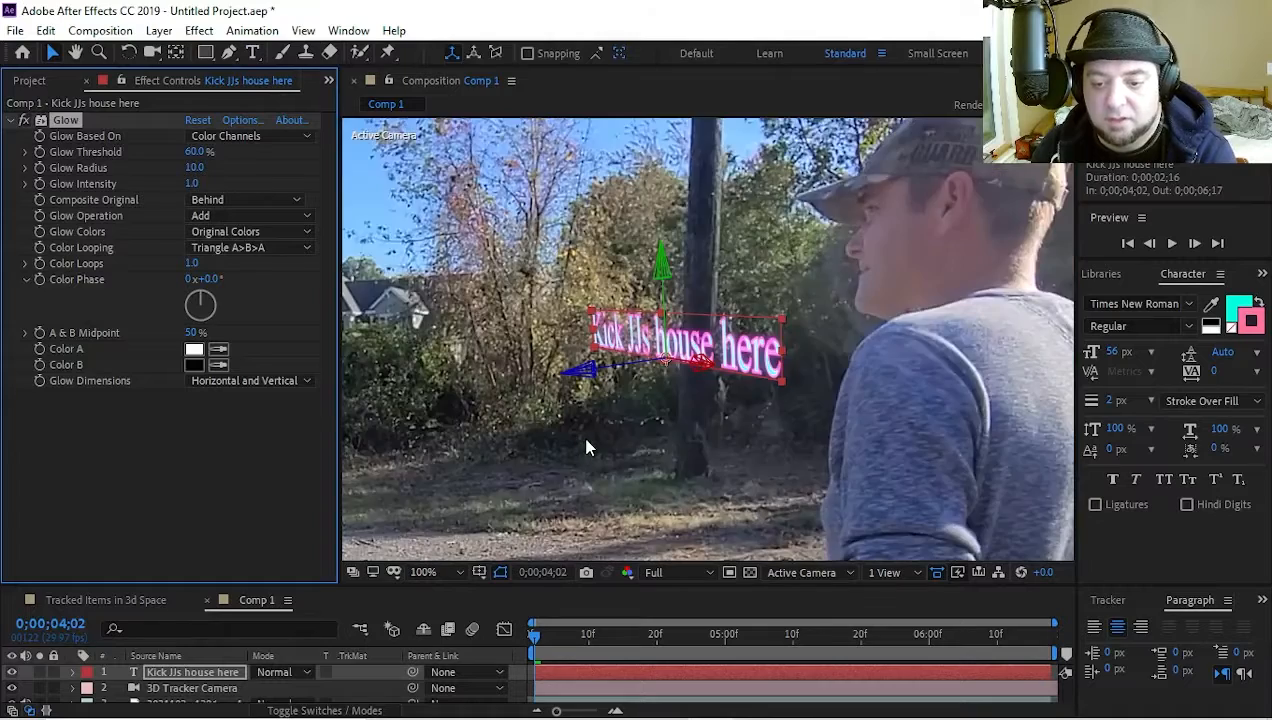
scroll(582, 436, up, 1)
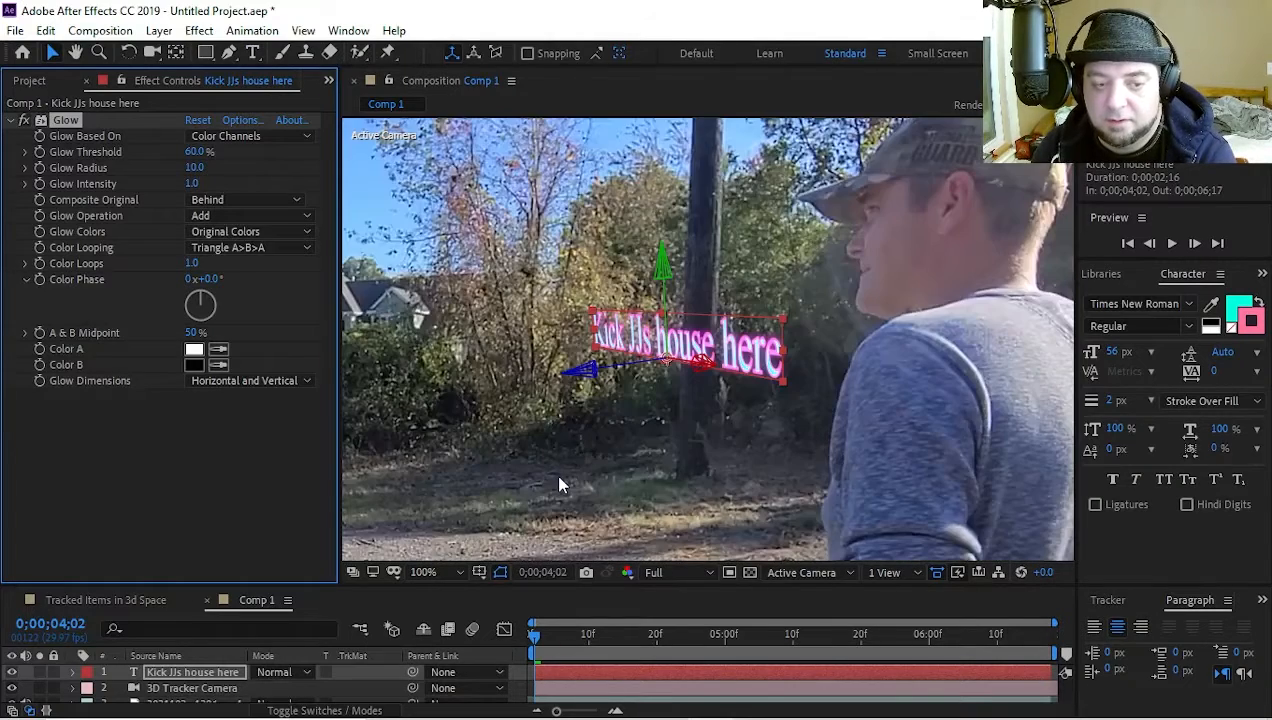
scroll(558, 485, up, 1)
drag(192, 183, 229, 184)
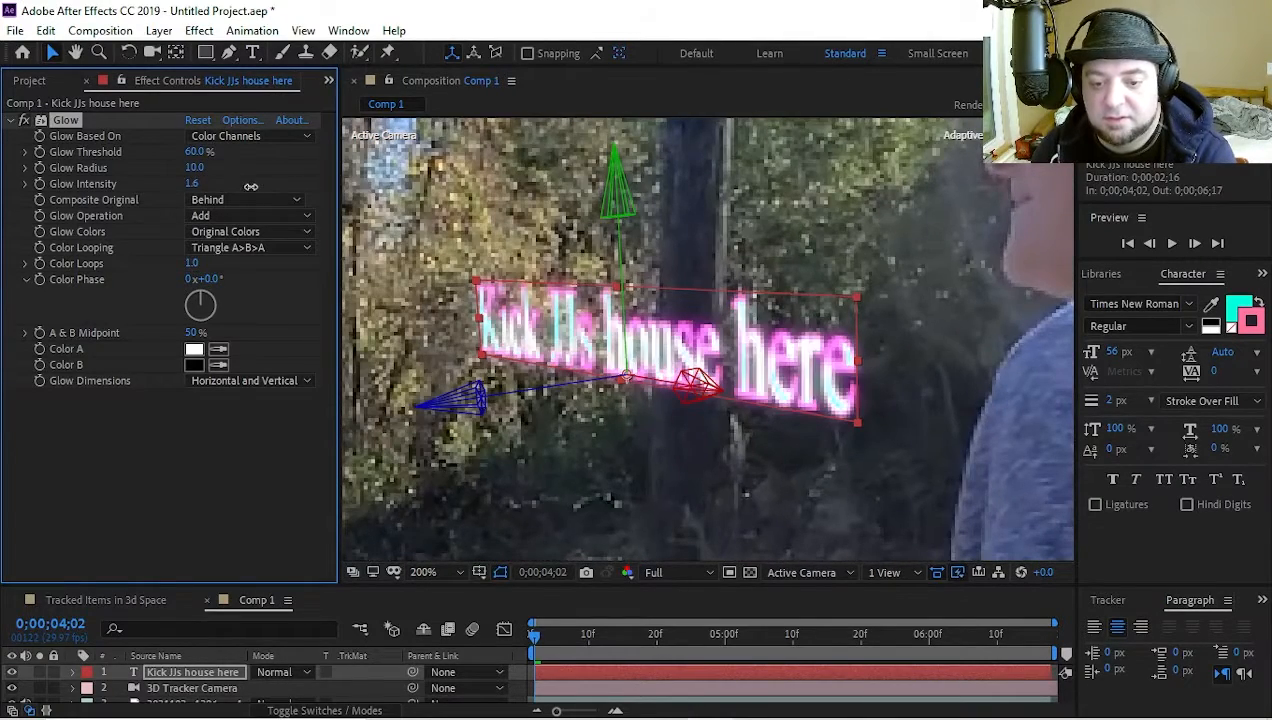
scroll(563, 476, down, 2)
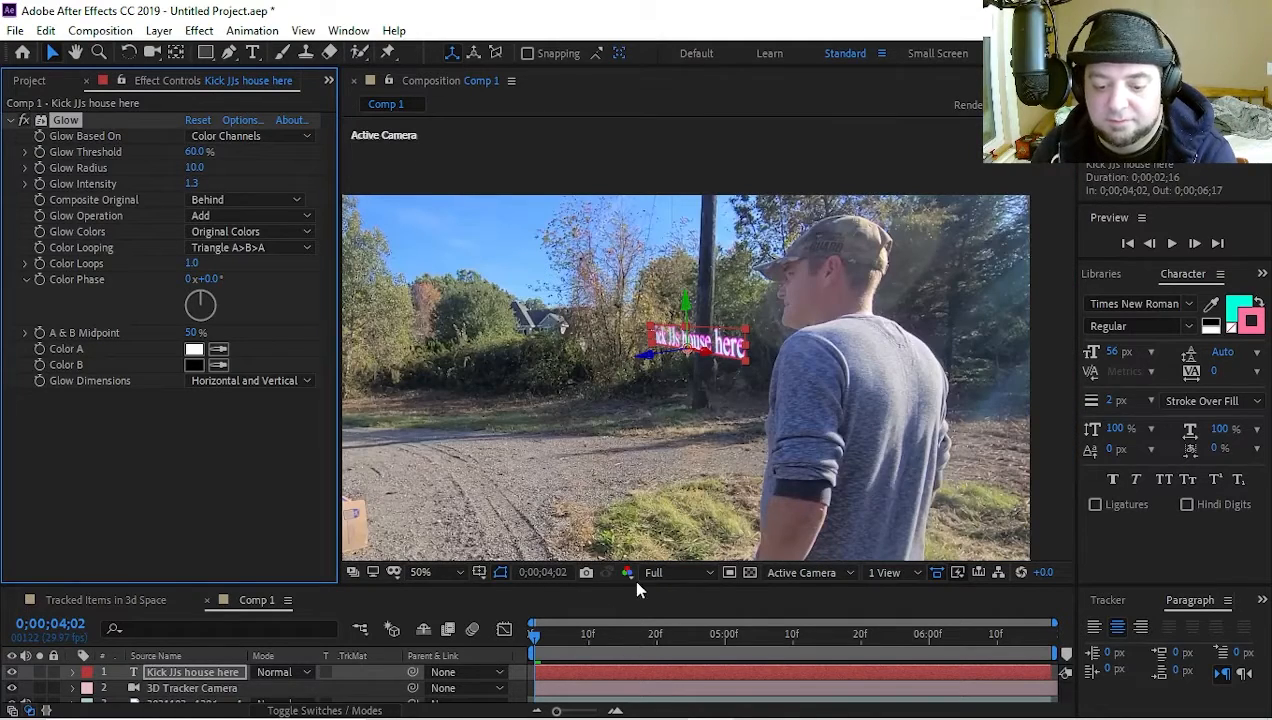
Enlarge the timeline area to show all three layers and deselect the text layer
drag(635, 585, 621, 521)
scroll(558, 421, down, 1)
click(530, 571)
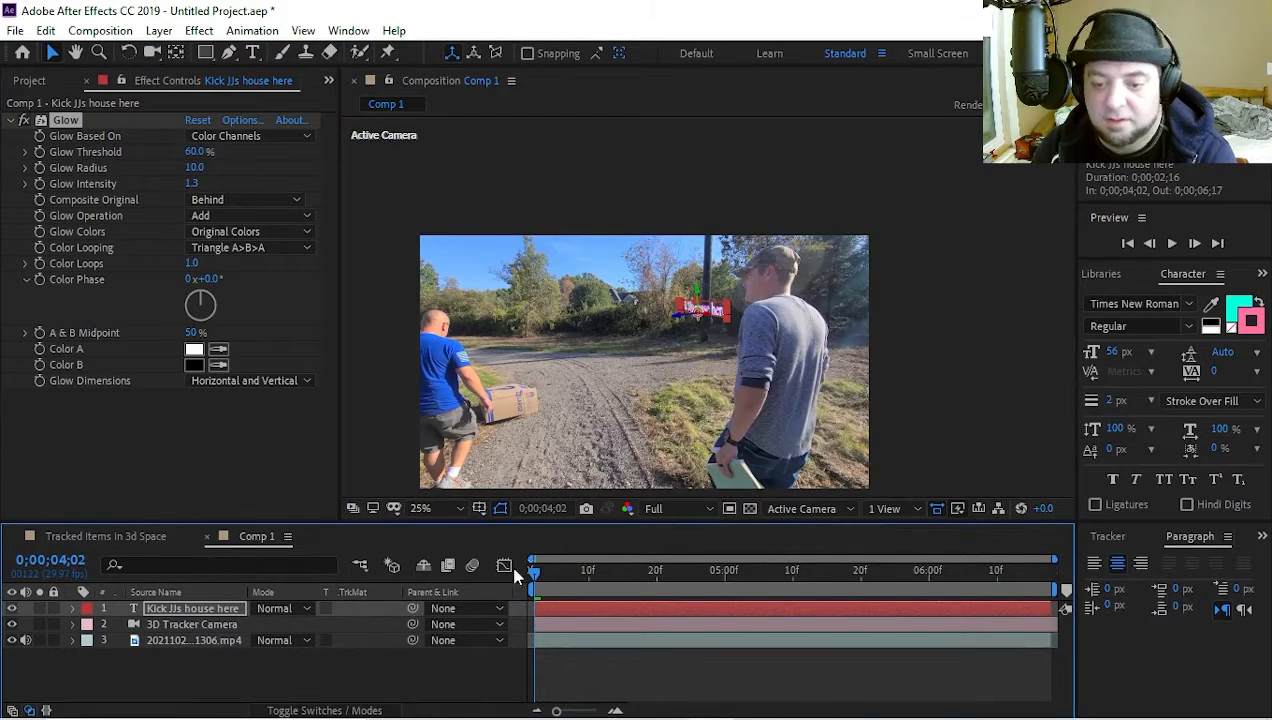
click(377, 345)
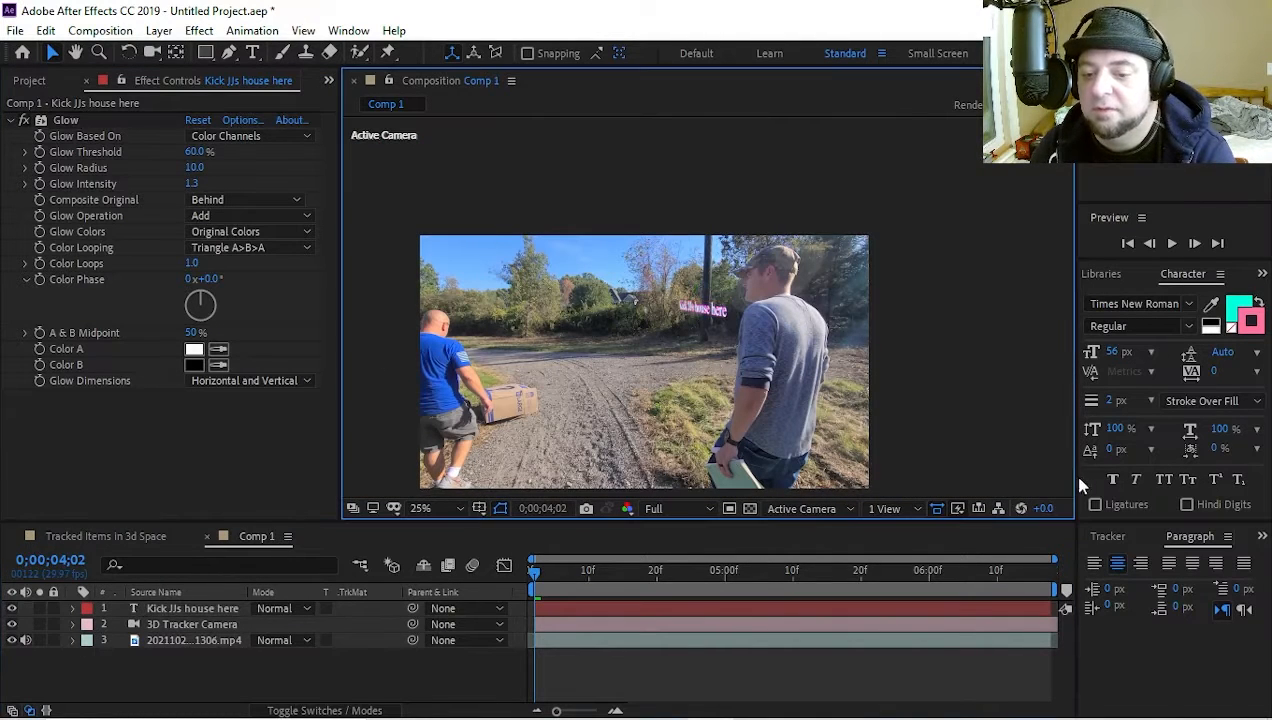
Play the composition from 0;00;04;02 to check how the glowing text tracks with the utility pole, and return to that frame
key(space)
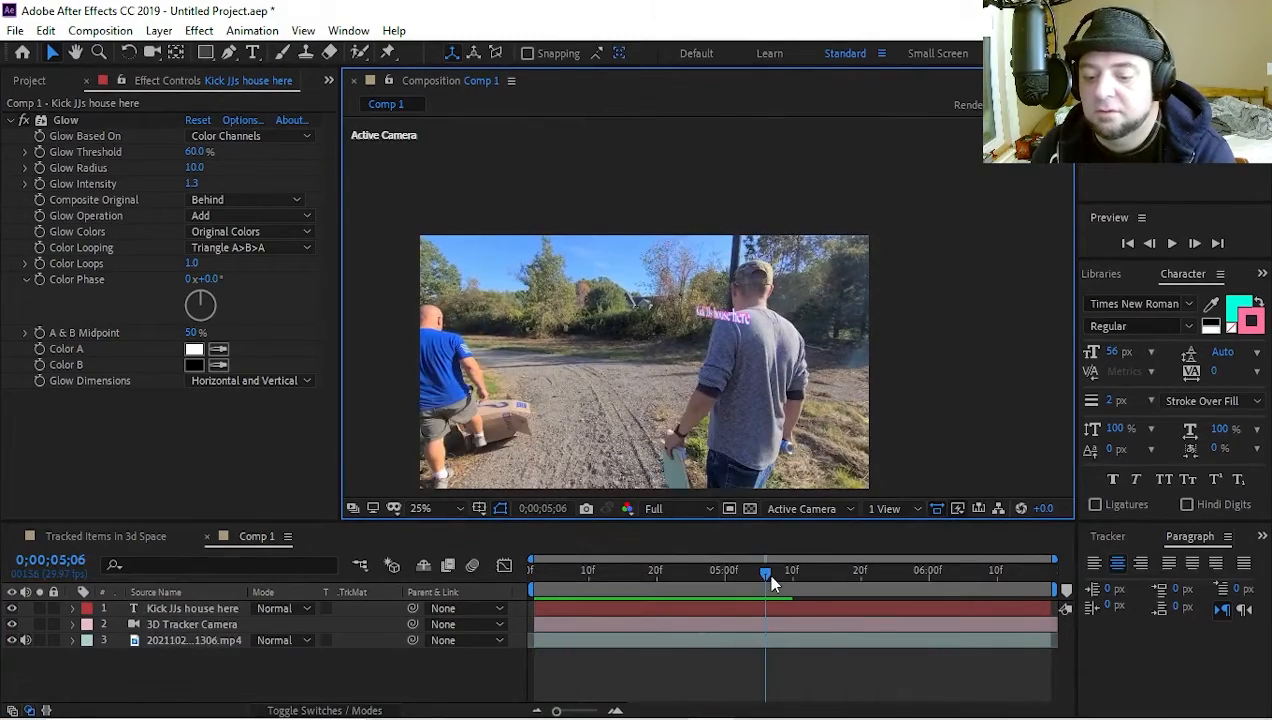
drag(766, 572, 425, 568)
key(space)
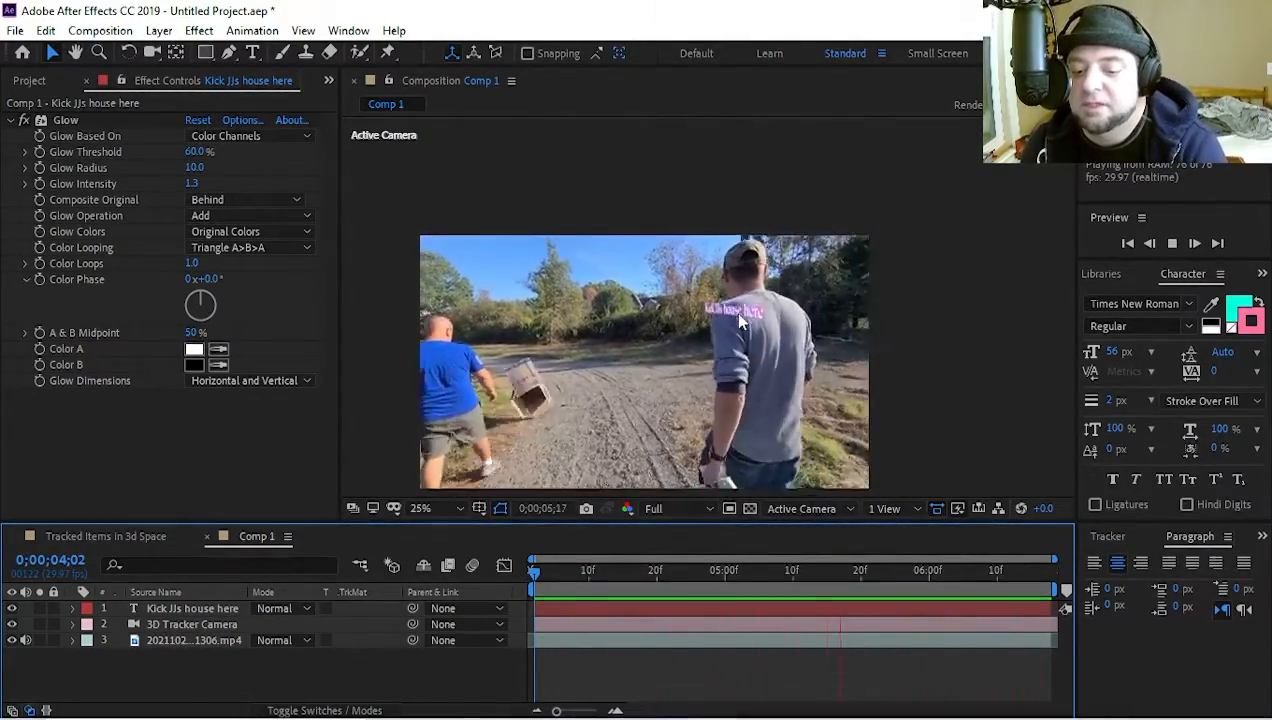
key(space)
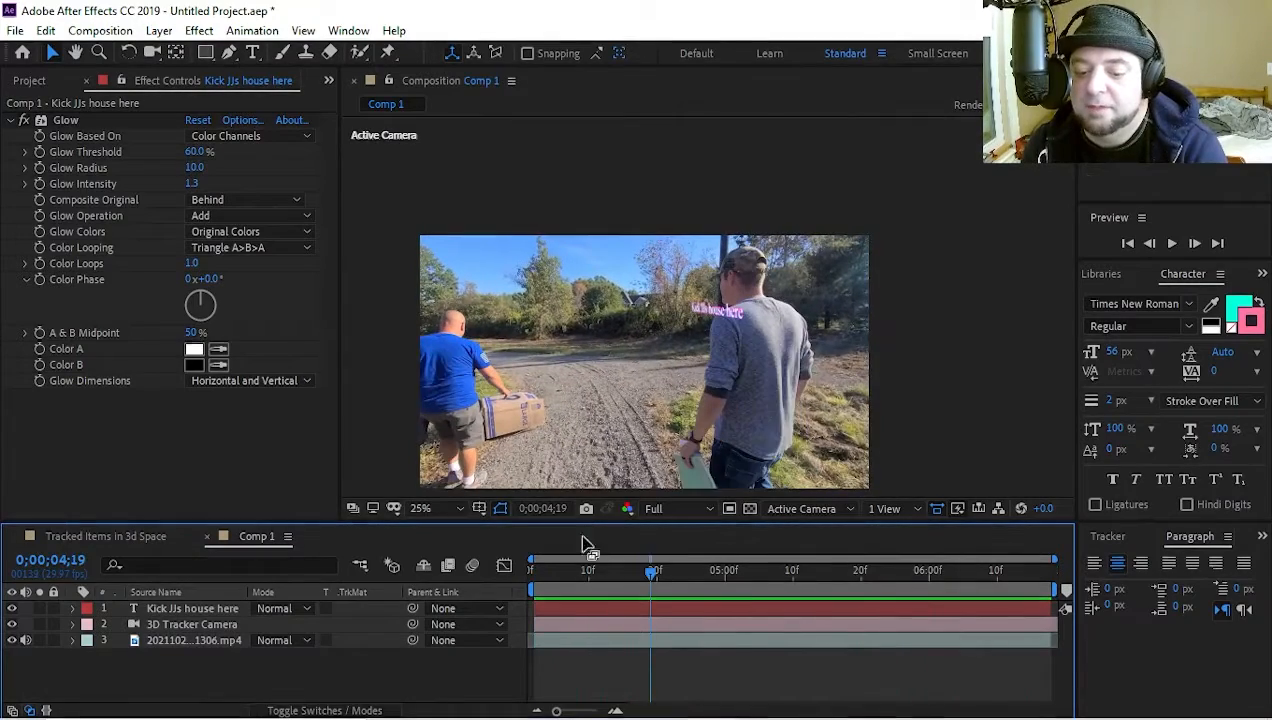
drag(644, 570, 449, 571)
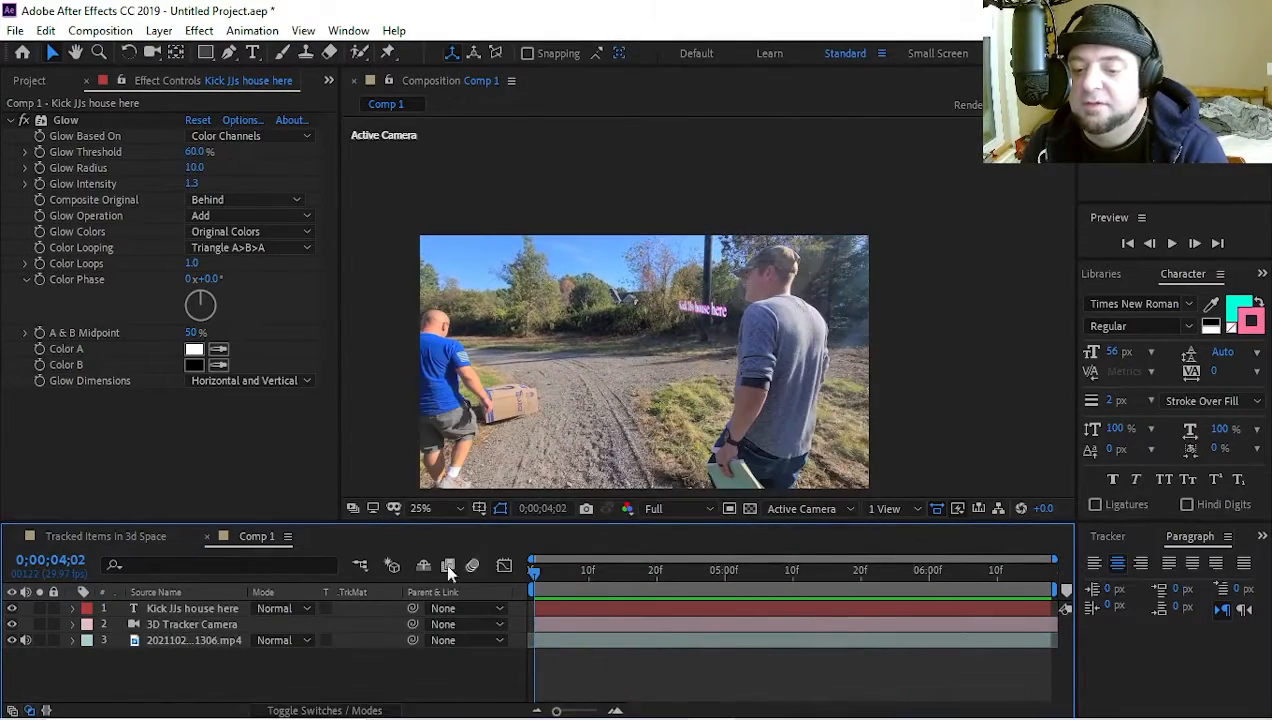
Mute the audio of the video footage layer and briefly replay the composition
click(26, 641)
key(space)
key(space)
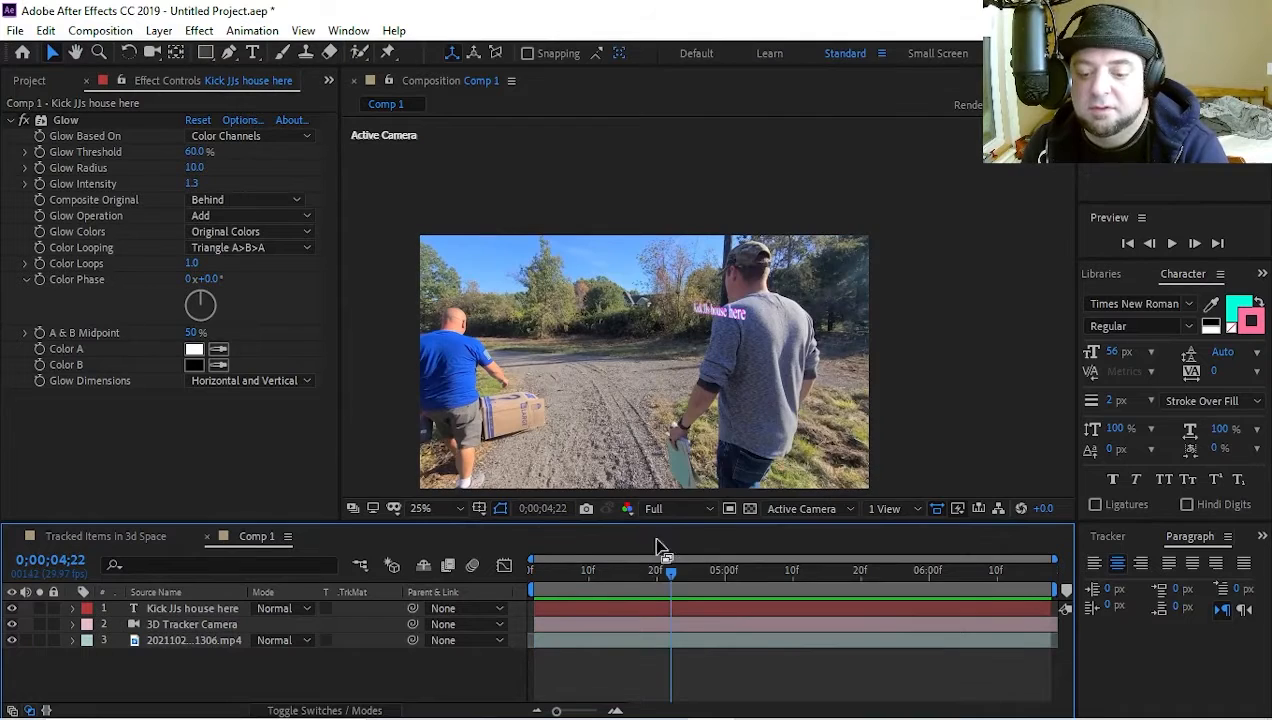
key(space)
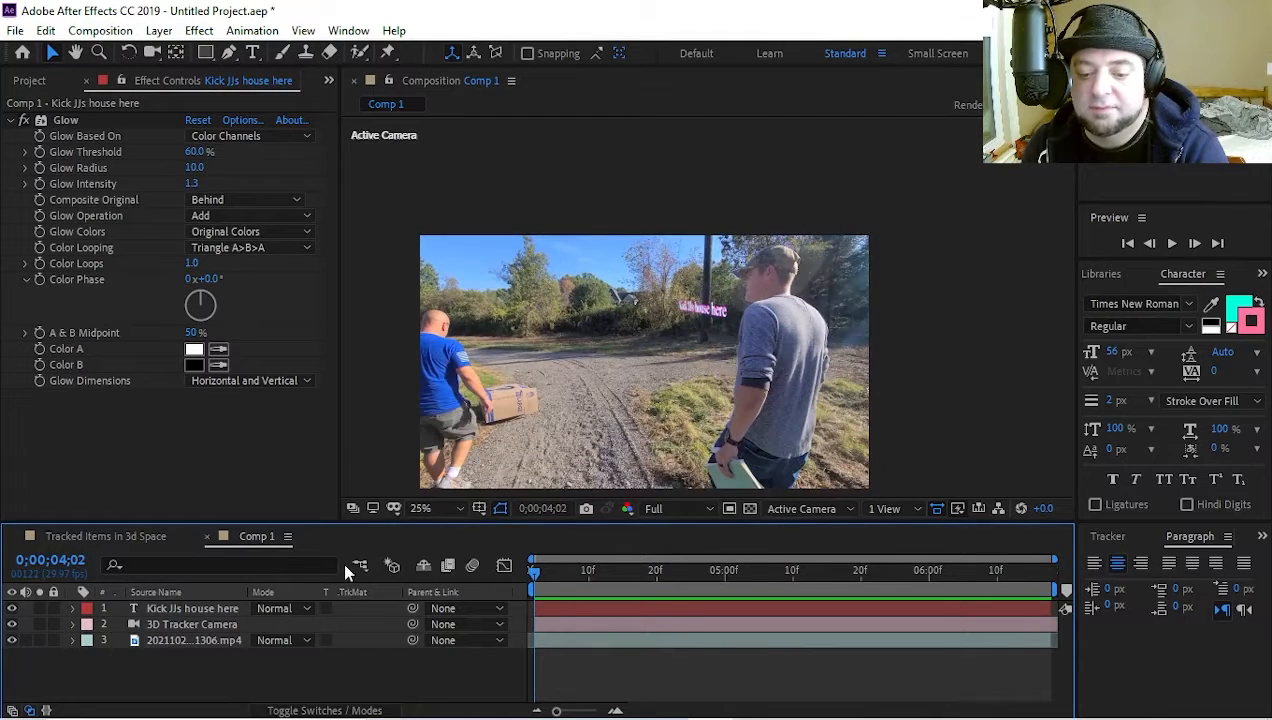
Duplicate the tracked video footage layer in Comp 1
click(184, 641)
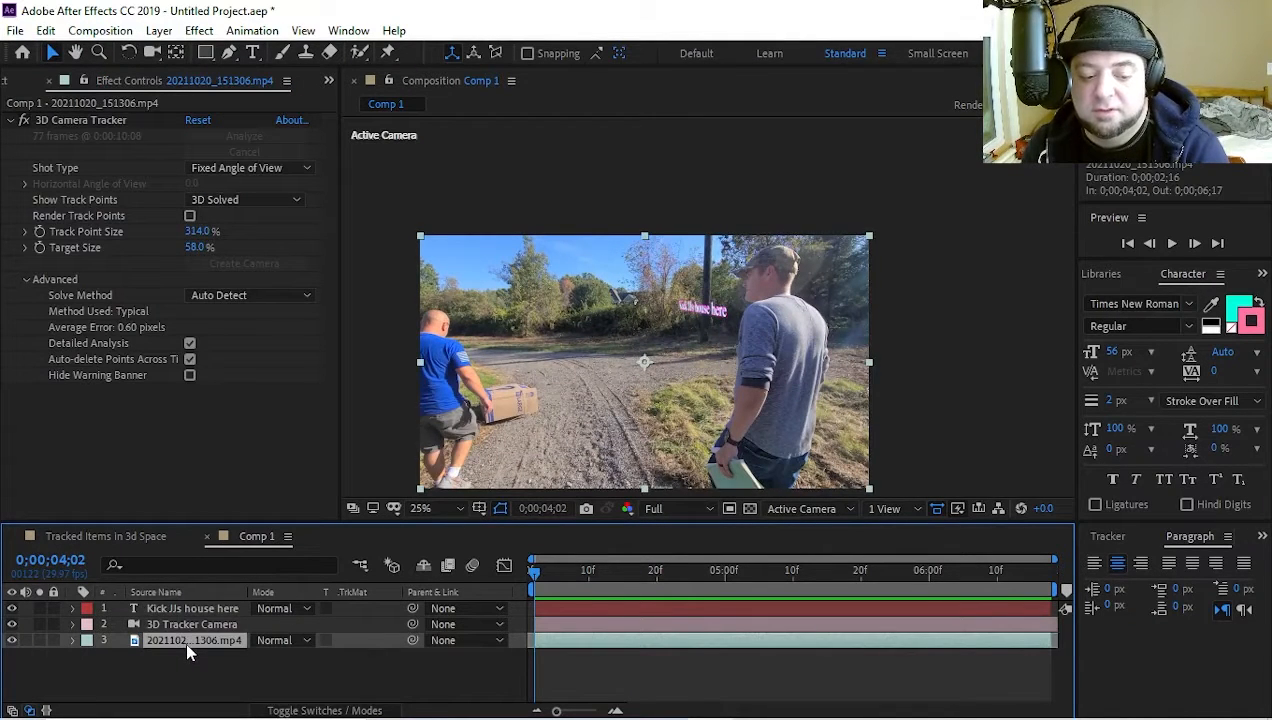
key(ctrl+d)
mouse_move(185, 640)
mouse_down()
mouse_move(192, 610)
mouse_move(184, 641)
mouse_up()
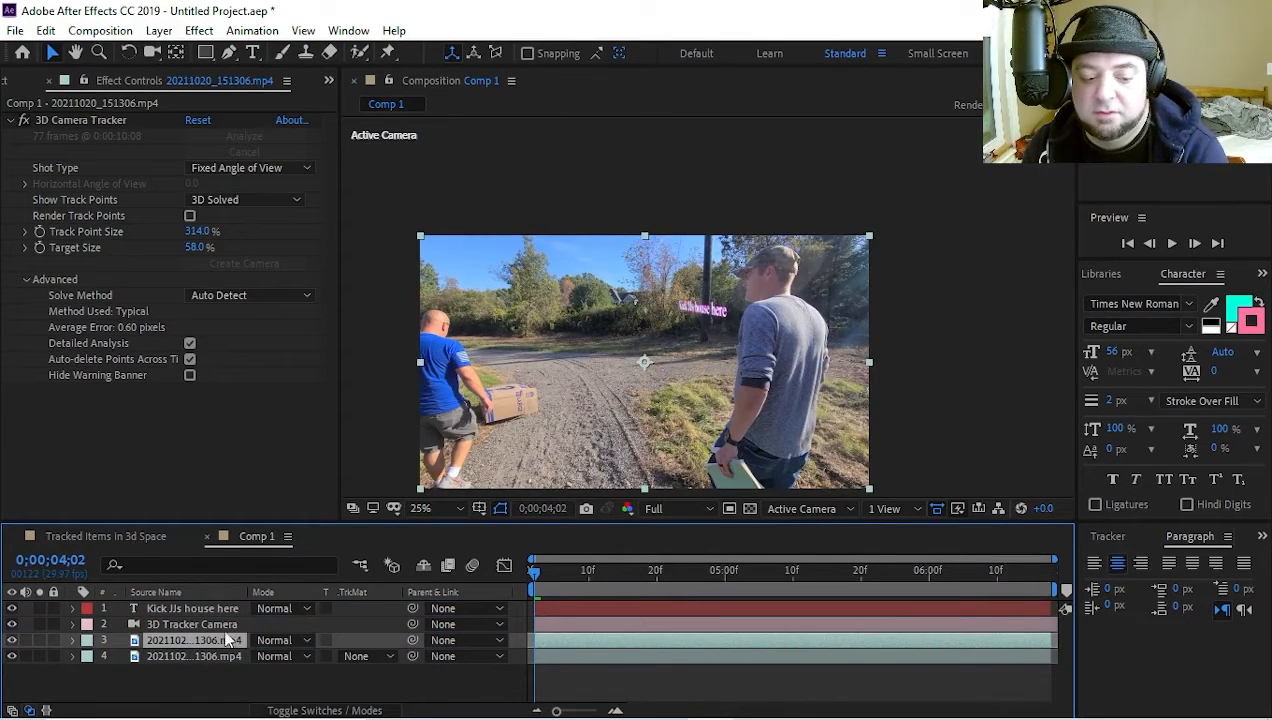
Draw a rough four-point Pen mask around the man in the grey shirt on the upper footage copy
click(229, 52)
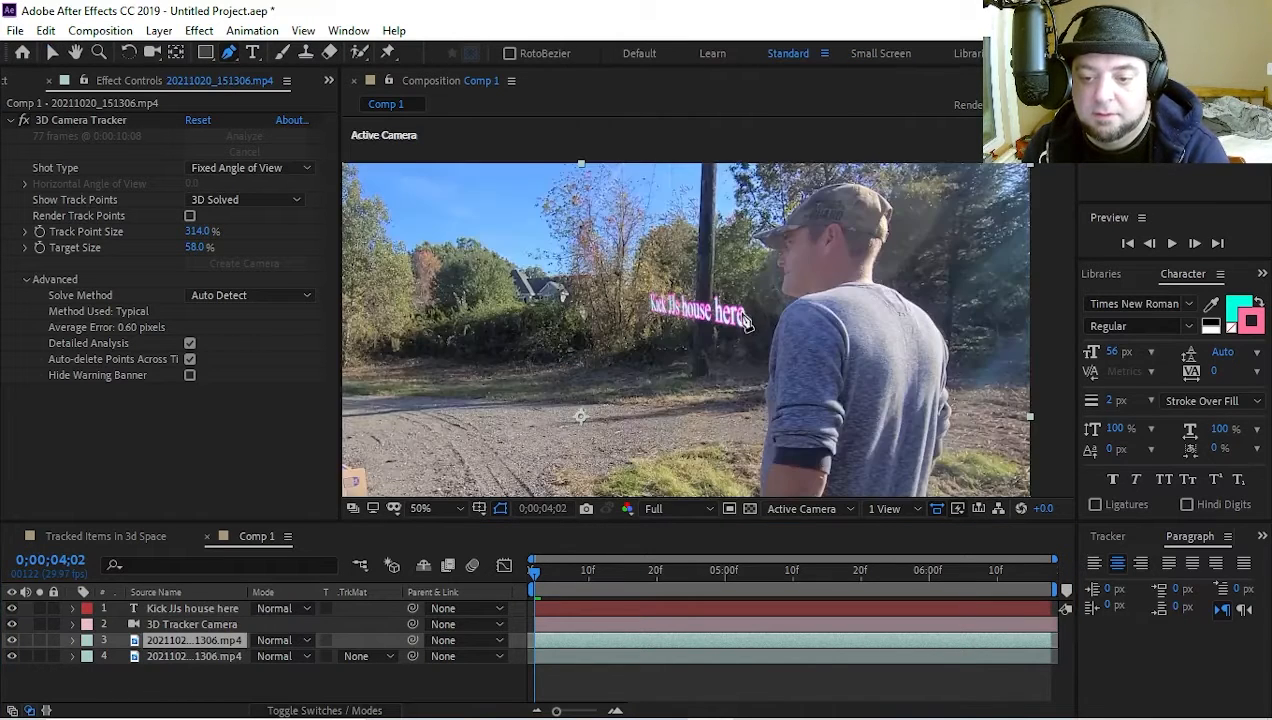
click(742, 244)
click(838, 260)
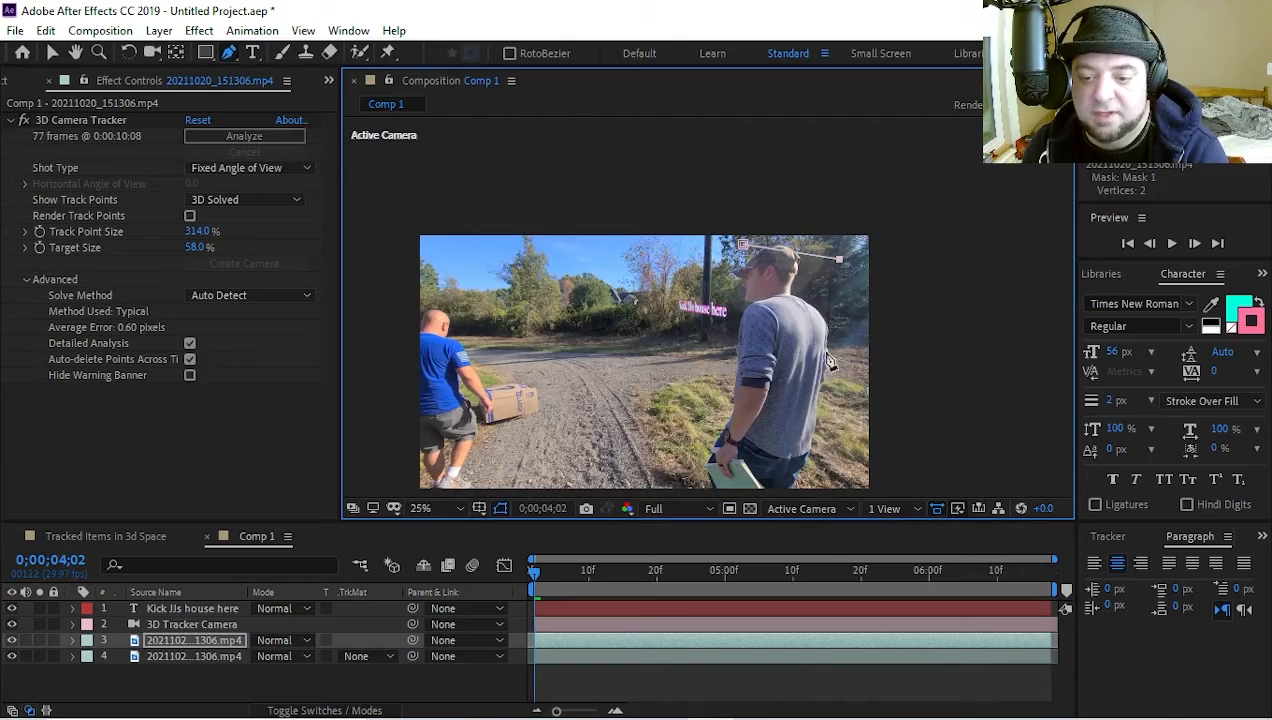
click(835, 420)
click(712, 432)
click(742, 246)
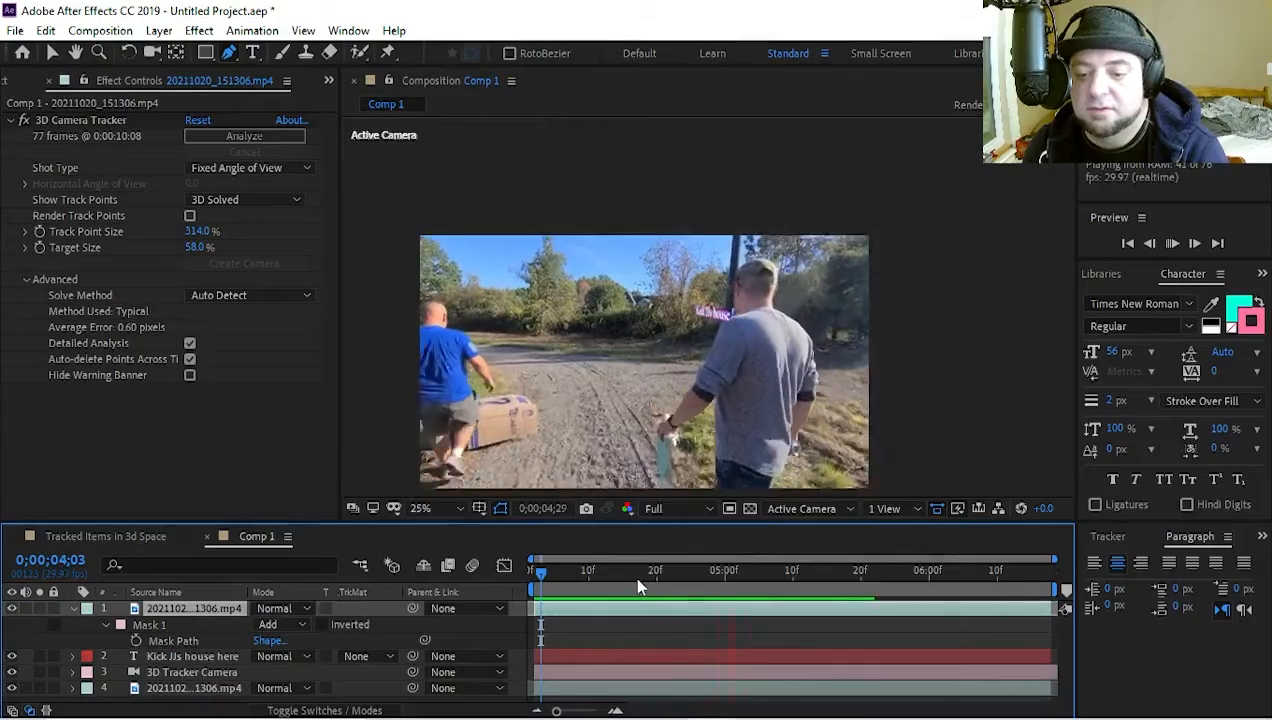
Place the masked footage copy above the text layer and play the composition to check the text passing behind the man
key(space)
key(space)
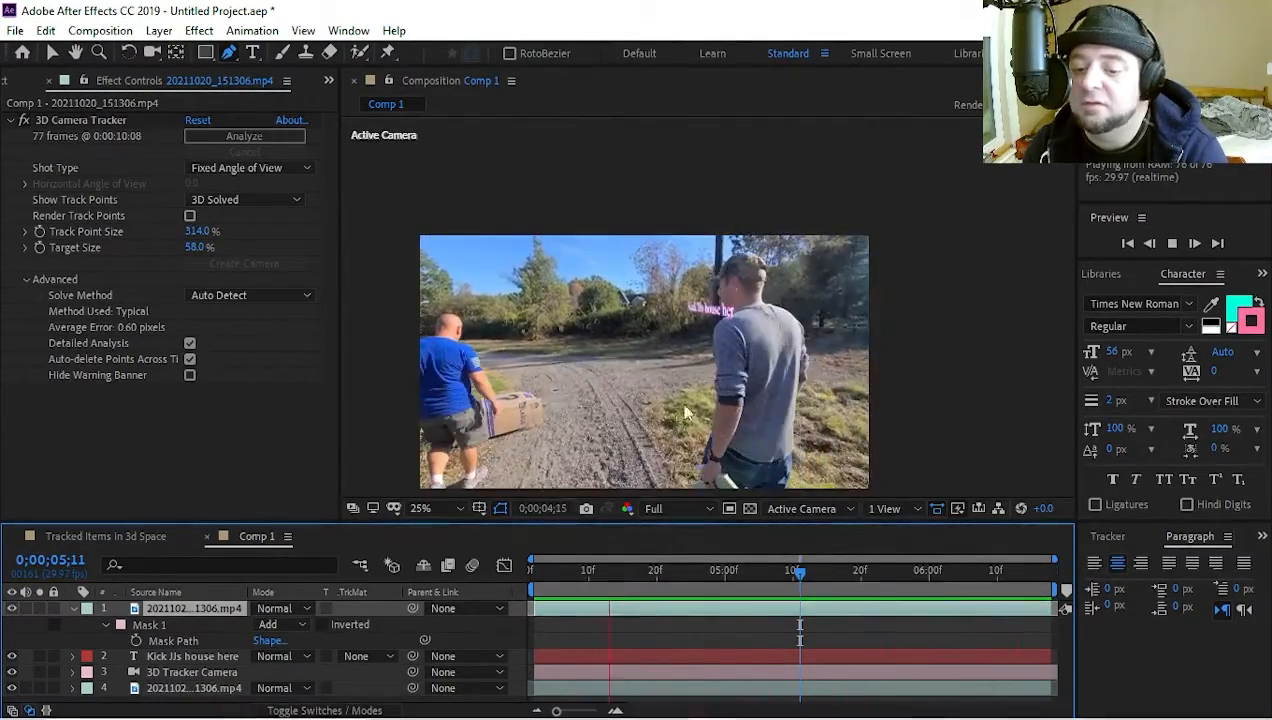
click(621, 566)
drag(622, 580, 488, 576)
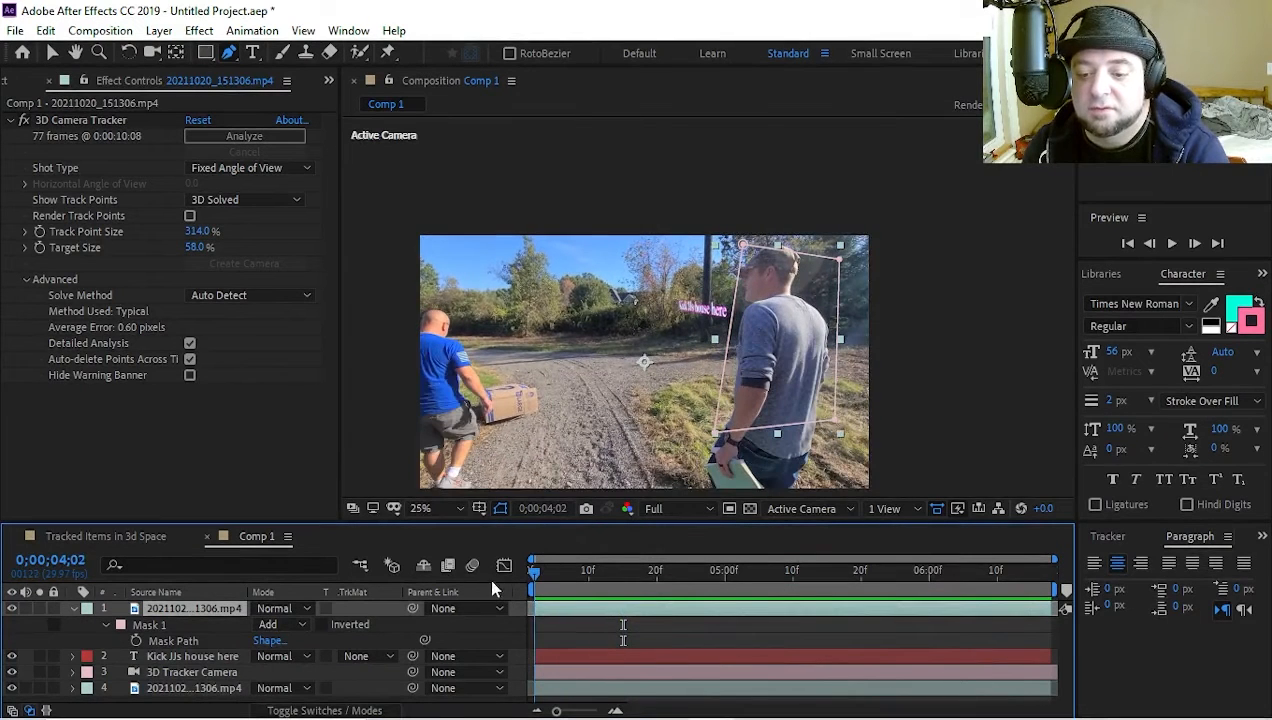
Shift the rough mask slightly upward over the man and scrub through the timeline to check its coverage
key(v)
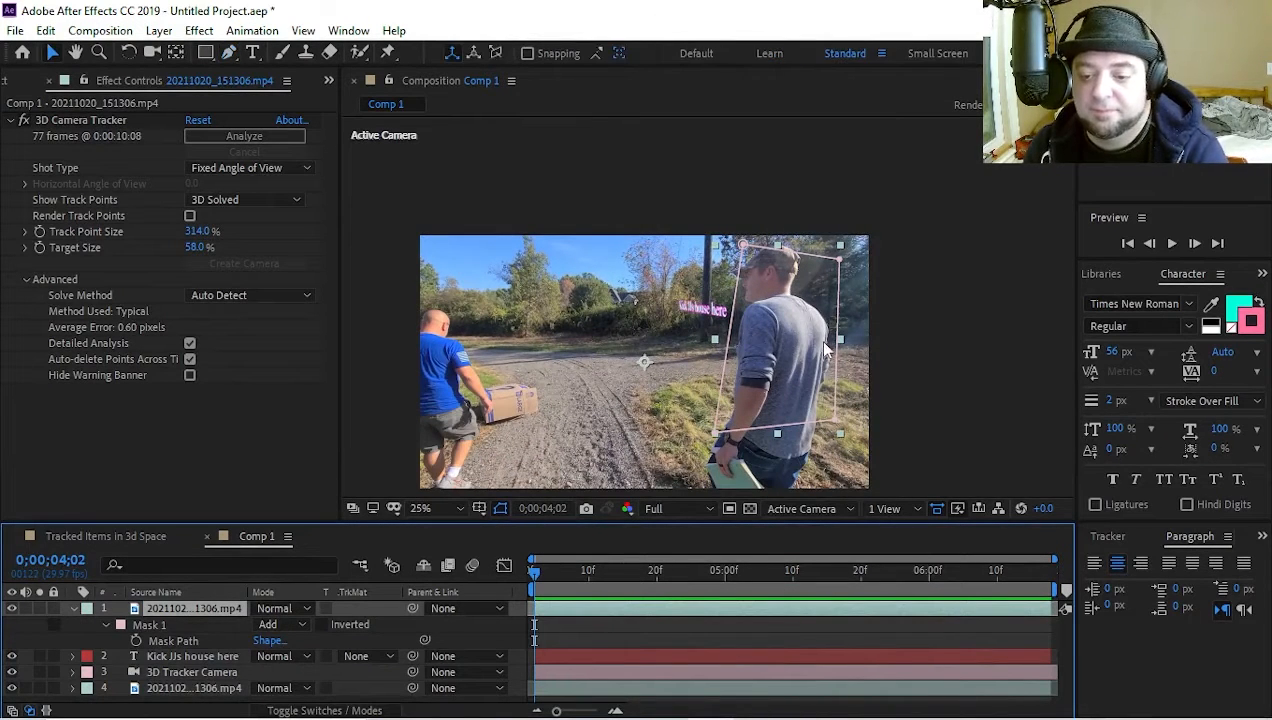
double_click(839, 342)
mouse_move(809, 354)
mouse_down()
mouse_move(784, 350)
mouse_move(810, 353)
mouse_up()
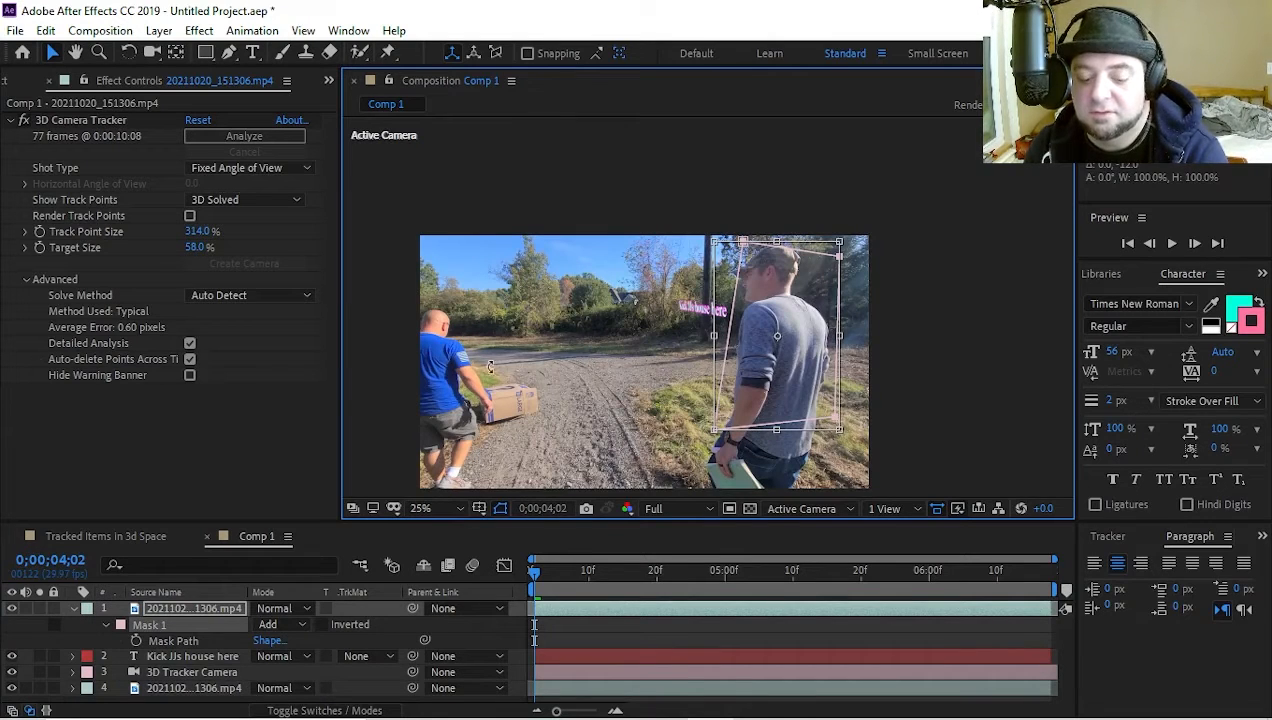
click(168, 611)
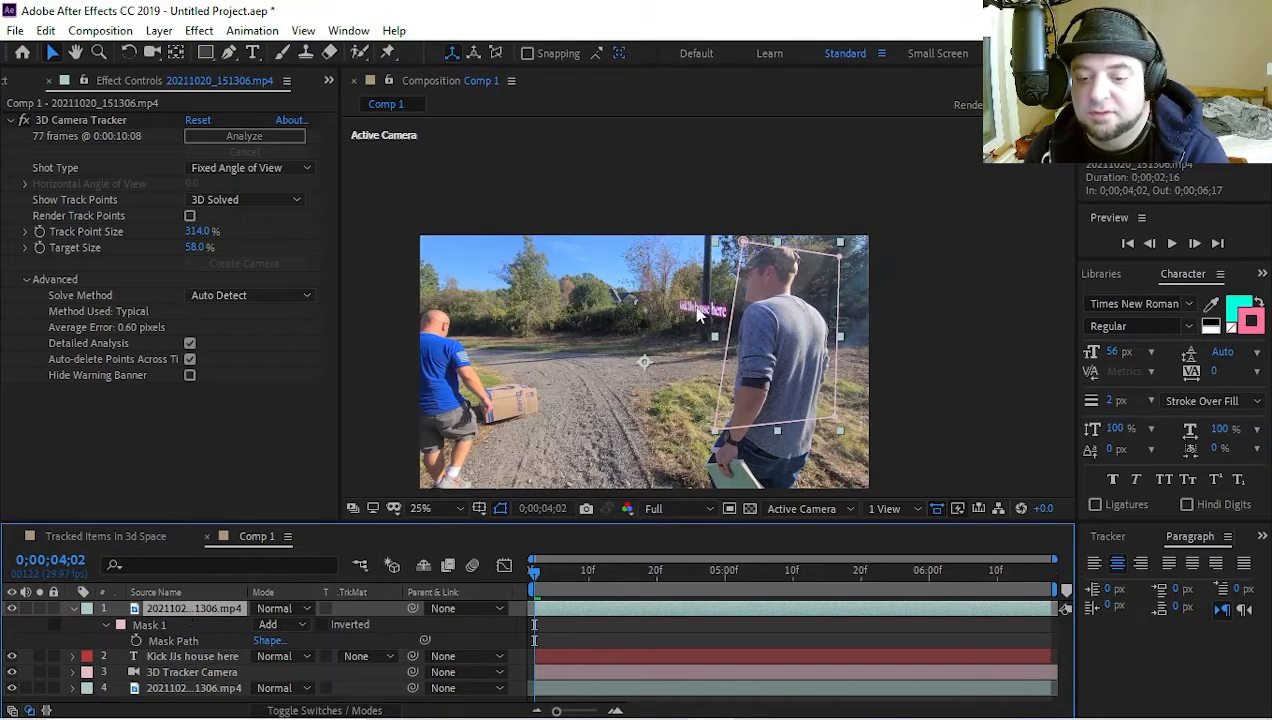
drag(540, 590, 775, 578)
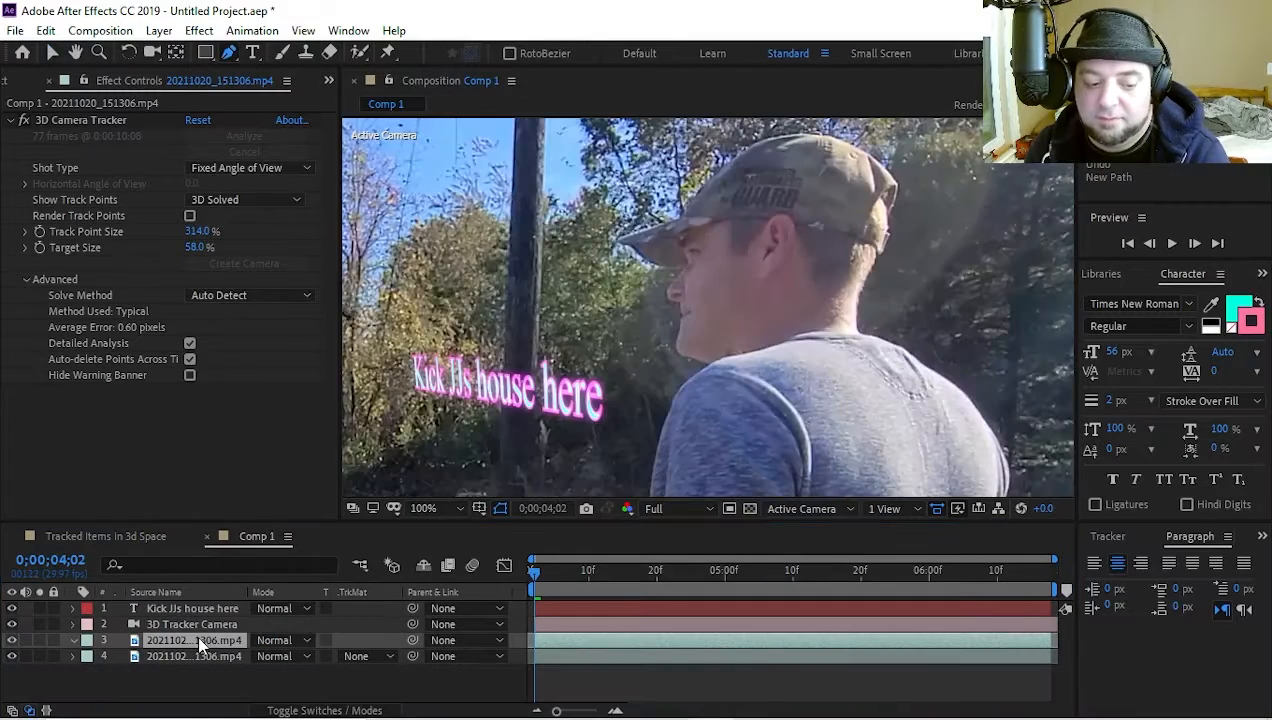
Start a detailed Pen mask on the upper footage copy, tracing the man's cap, brim and upper face at 0;00;04;02
click(731, 158)
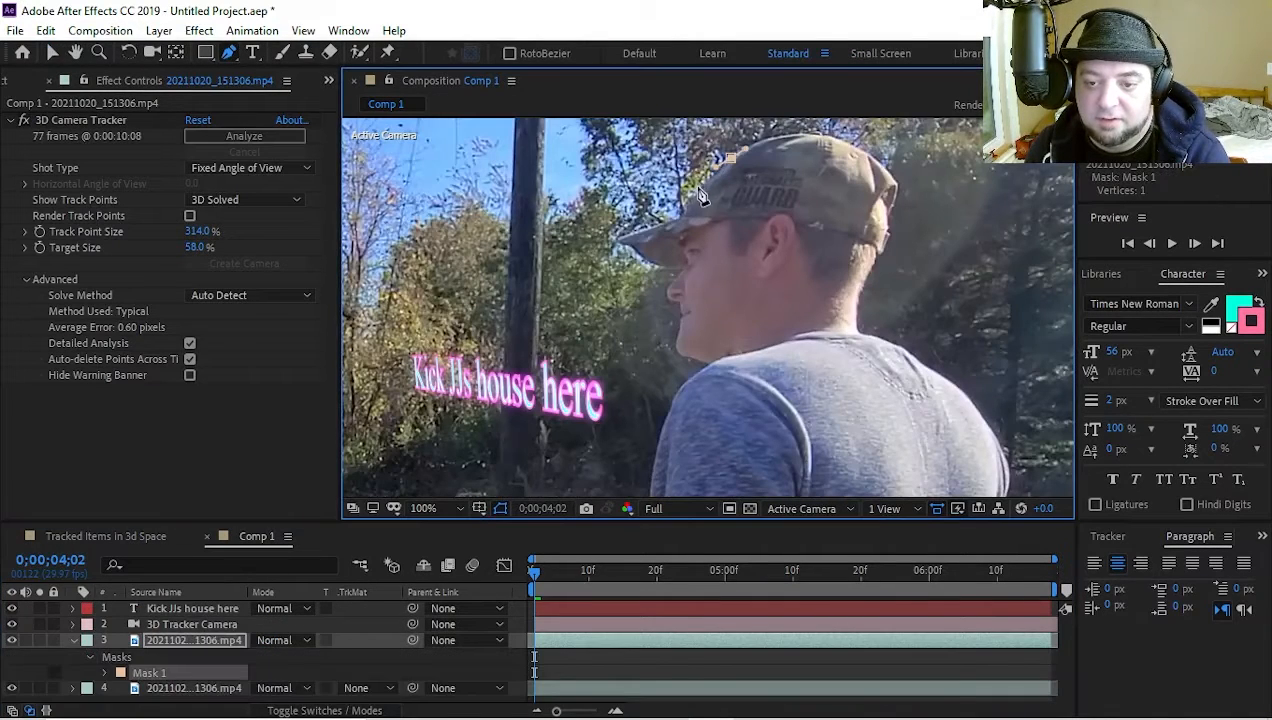
click(684, 211)
click(645, 232)
click(620, 245)
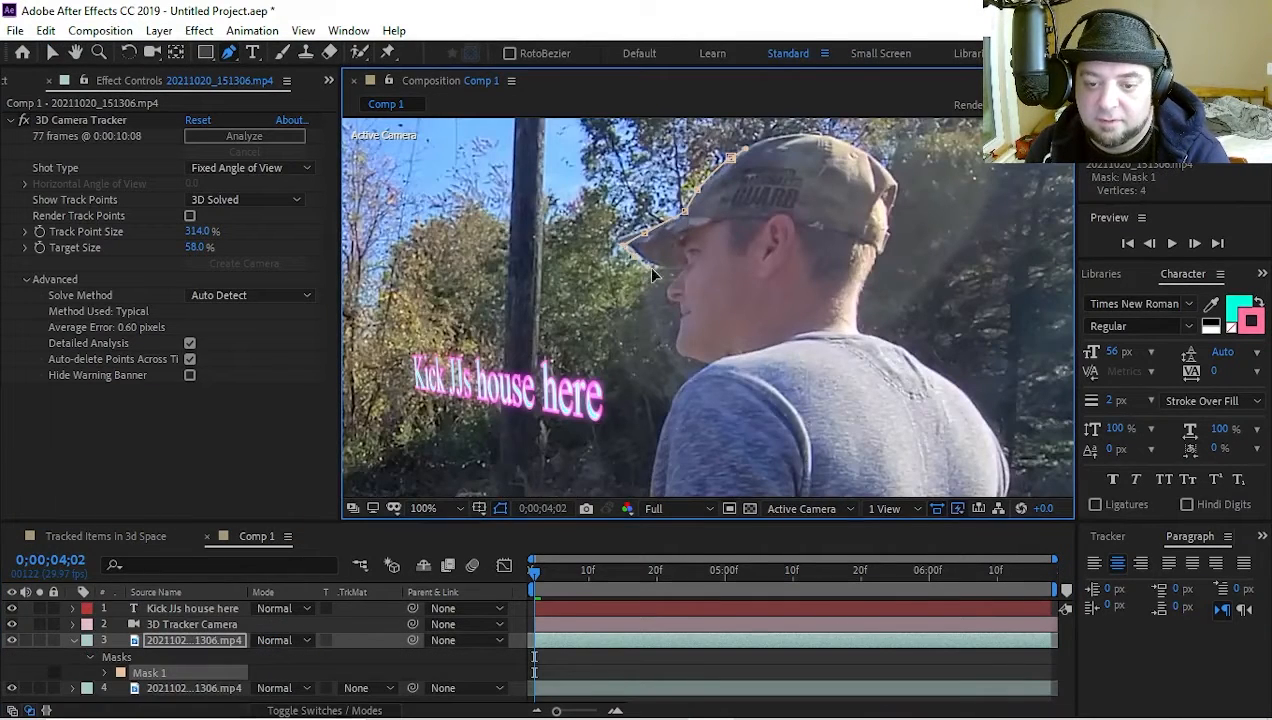
click(684, 268)
click(671, 293)
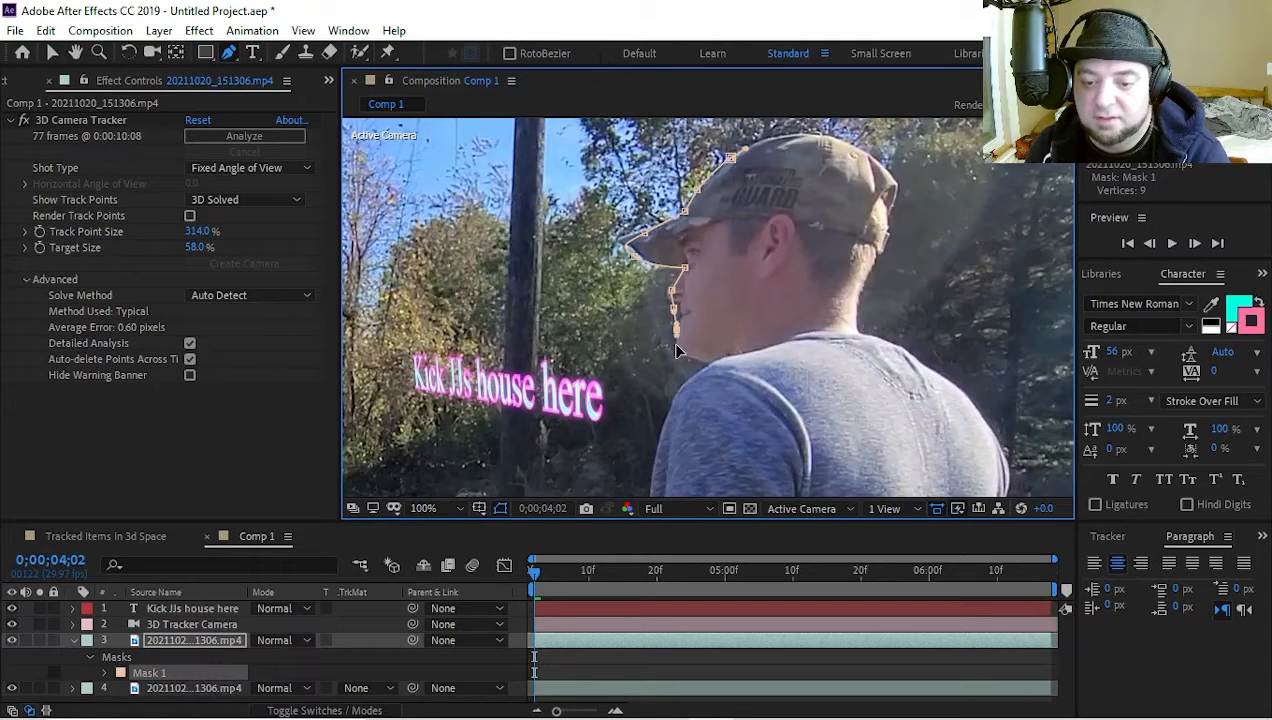
Continue the Pen mask from the man's chin over the shoulder and along the outer edge of his sleeve and forearm
click(676, 350)
drag(662, 433, 656, 450)
drag(775, 447, 827, 238)
drag(700, 267, 699, 285)
click(696, 351)
click(690, 412)
drag(686, 471, 725, 298)
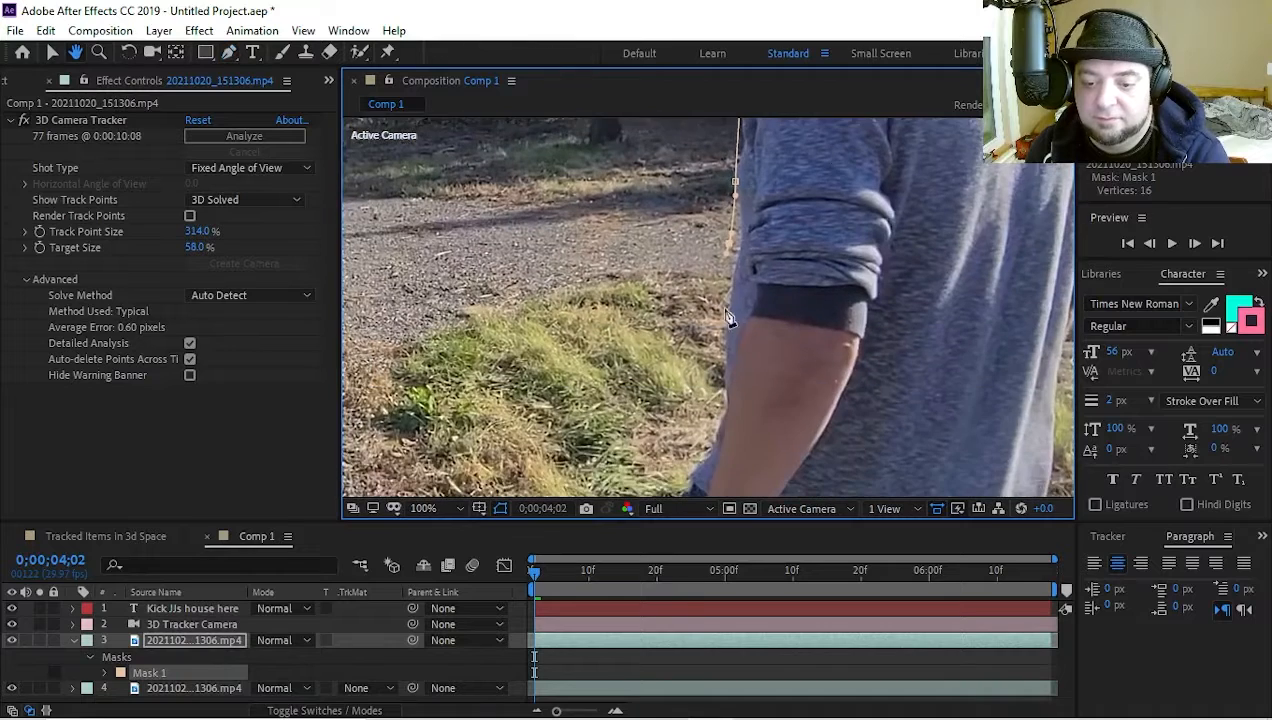
click(727, 298)
click(693, 456)
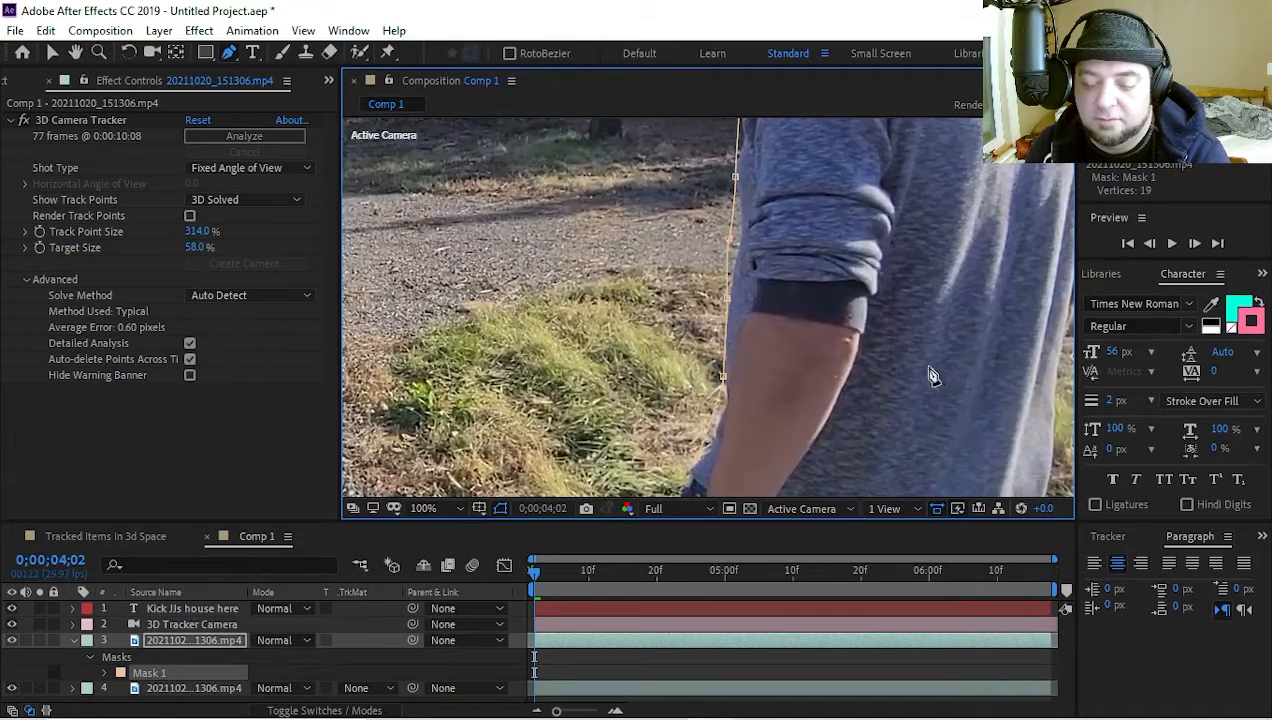
Extend the mask path around the man's hand and jeans and up along his back to the shoulder
scroll(919, 369, down, 1)
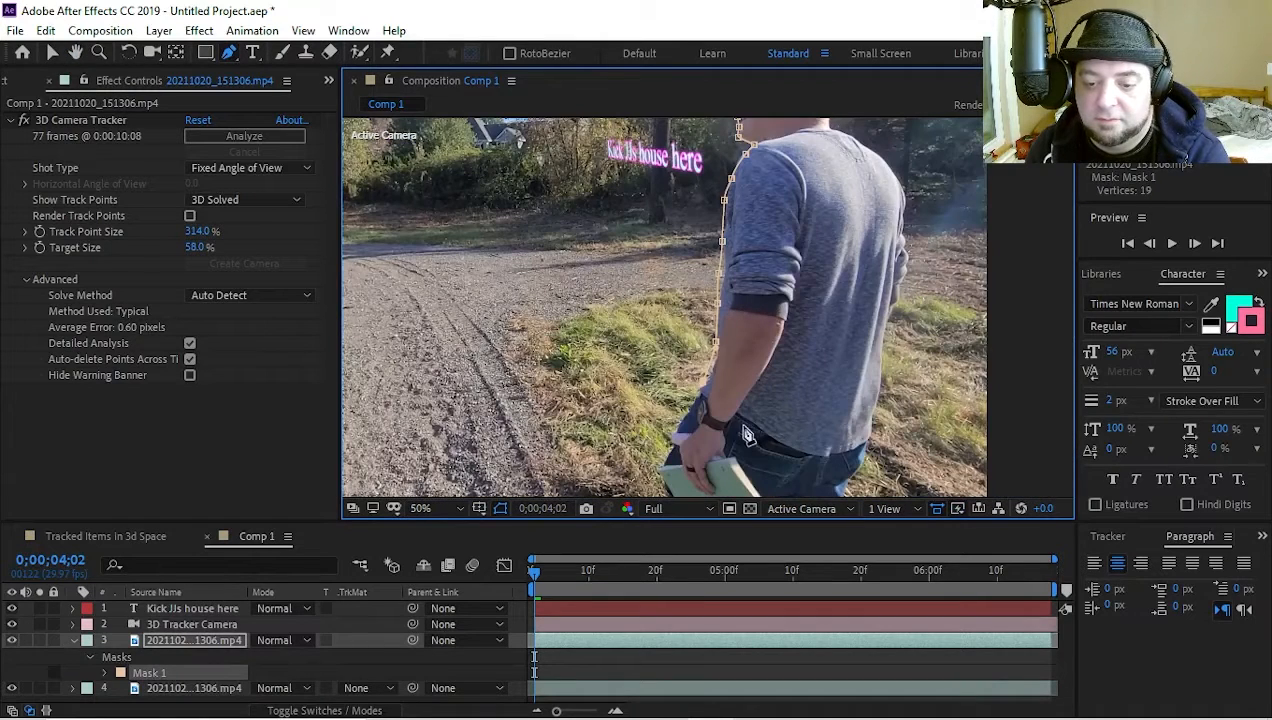
click(681, 421)
drag(716, 481, 772, 486)
drag(814, 485, 832, 456)
click(866, 378)
click(884, 292)
click(878, 190)
click(871, 147)
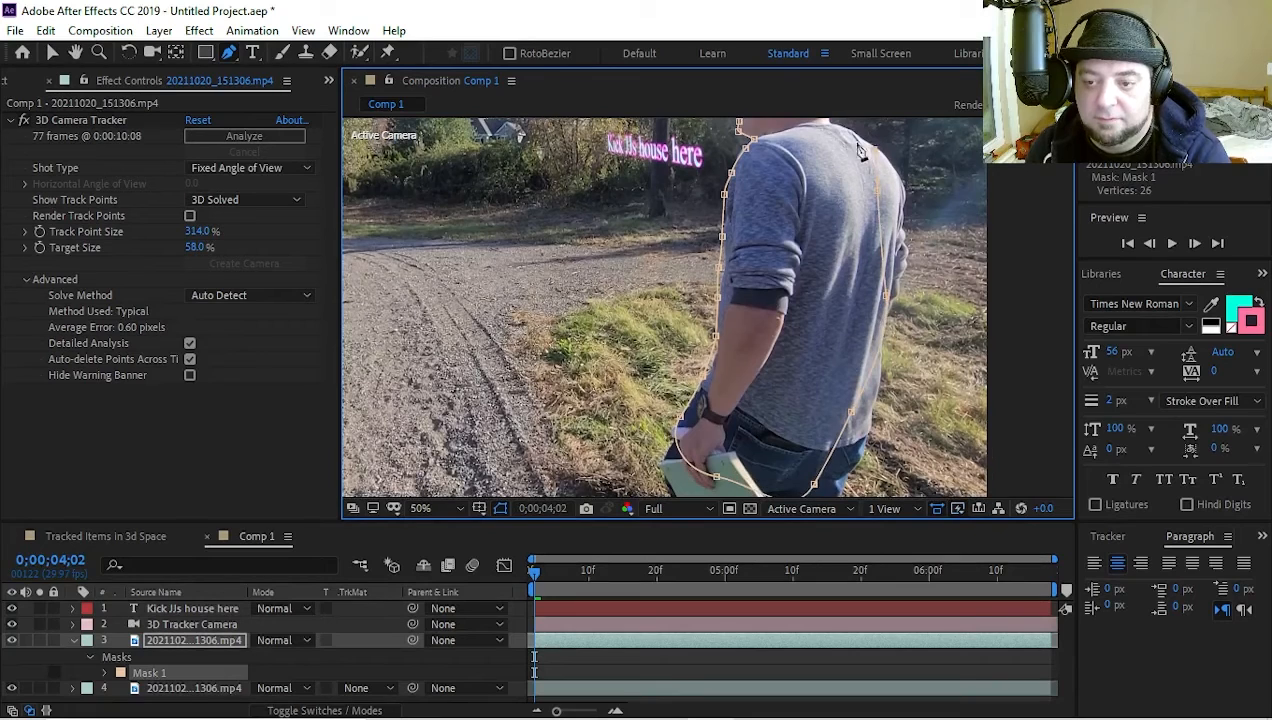
Carry the mask path past the neck and over the back of the cap, closing it at its first point
drag(822, 195, 759, 361)
click(780, 284)
click(779, 234)
click(758, 191)
click(740, 190)
click(703, 202)
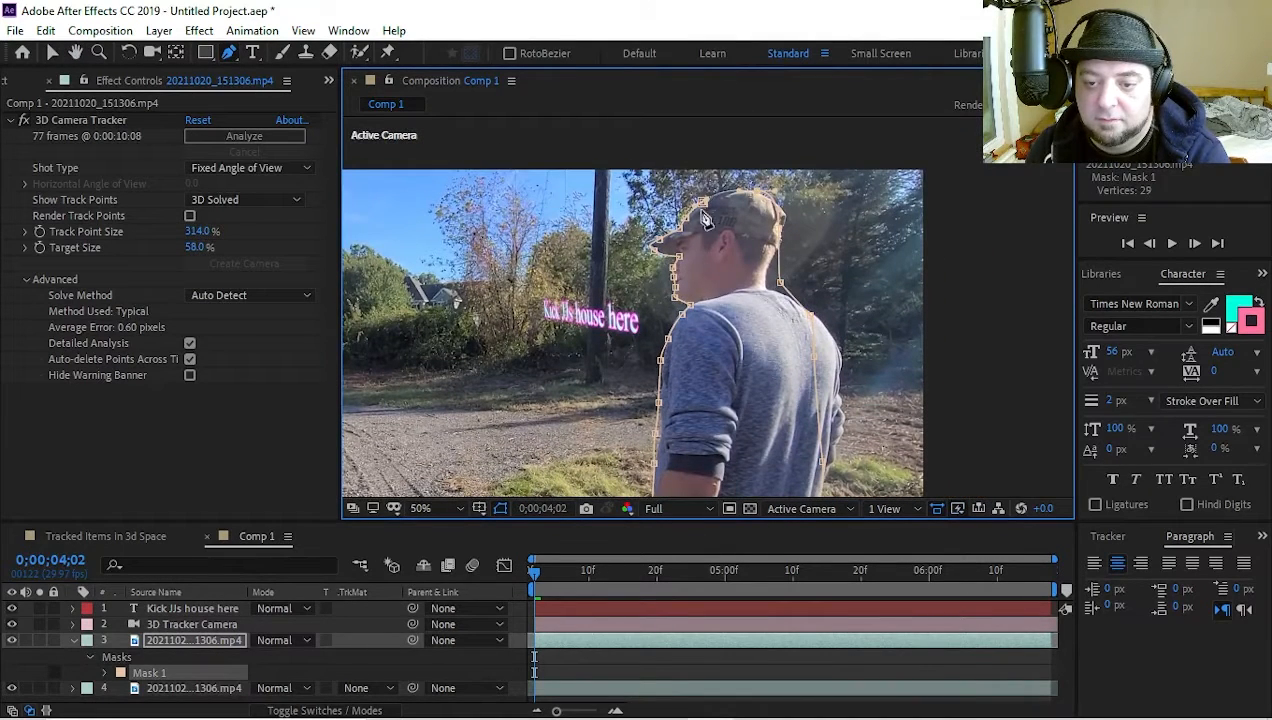
scroll(700, 306, down, 2)
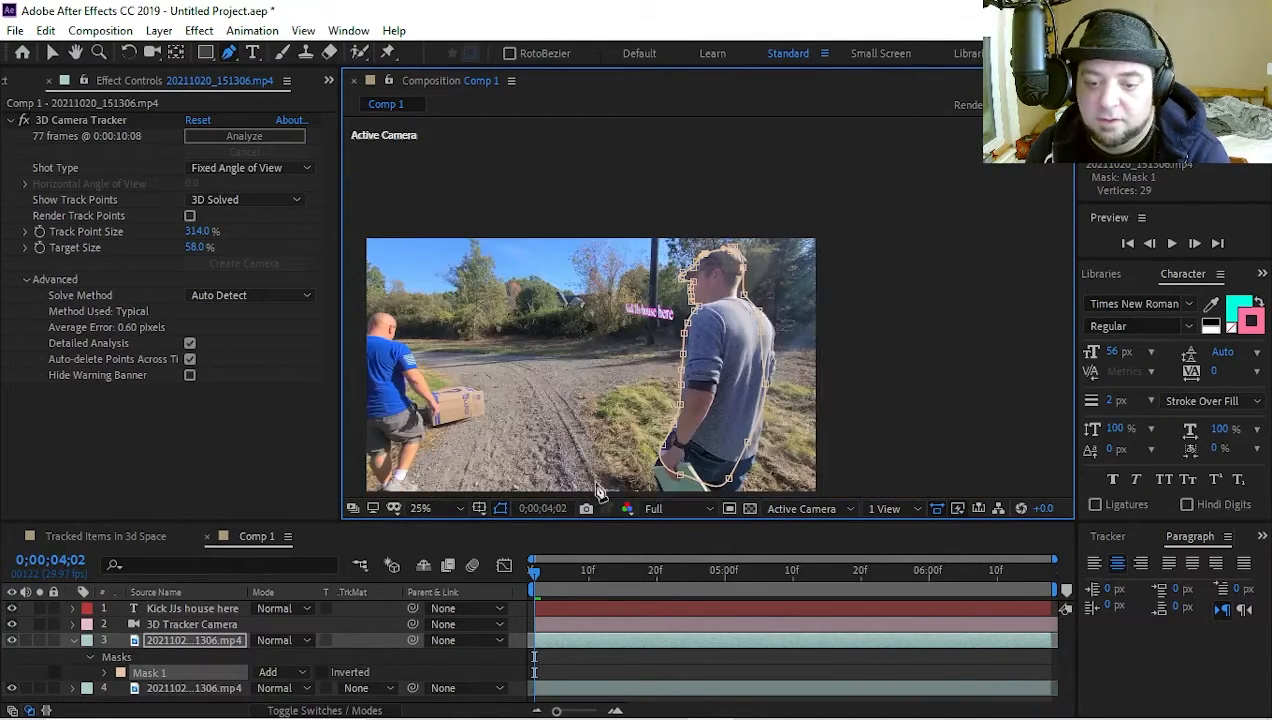
Show all mask properties of the upper footage copy and enable Mask Path keyframing at 0;00;04;02
click(160, 640)
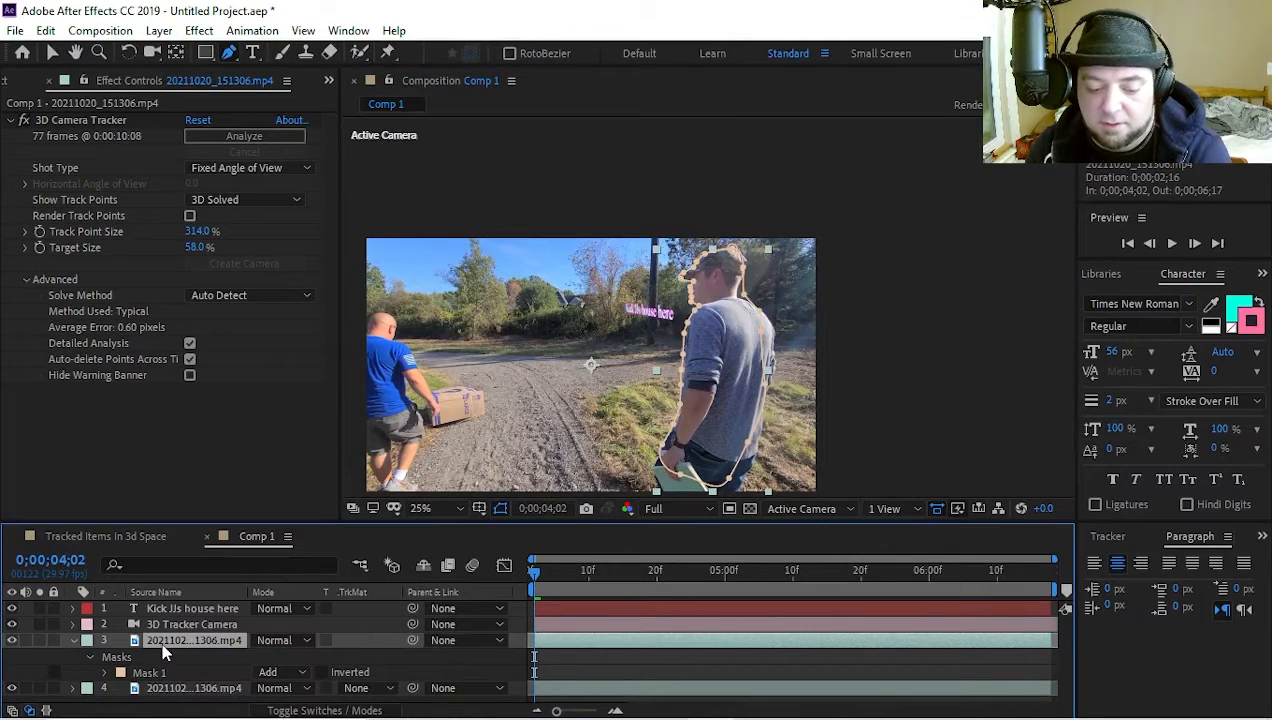
key(m)
key(m)
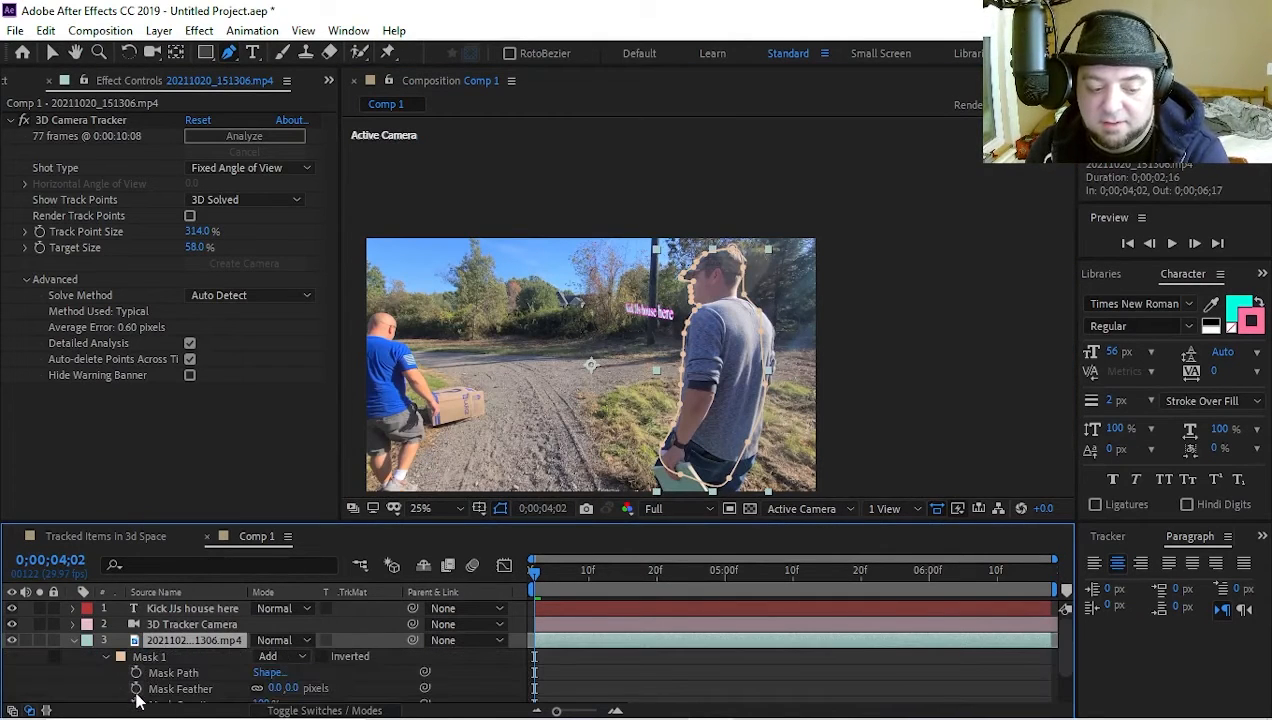
scroll(140, 662, down, 1)
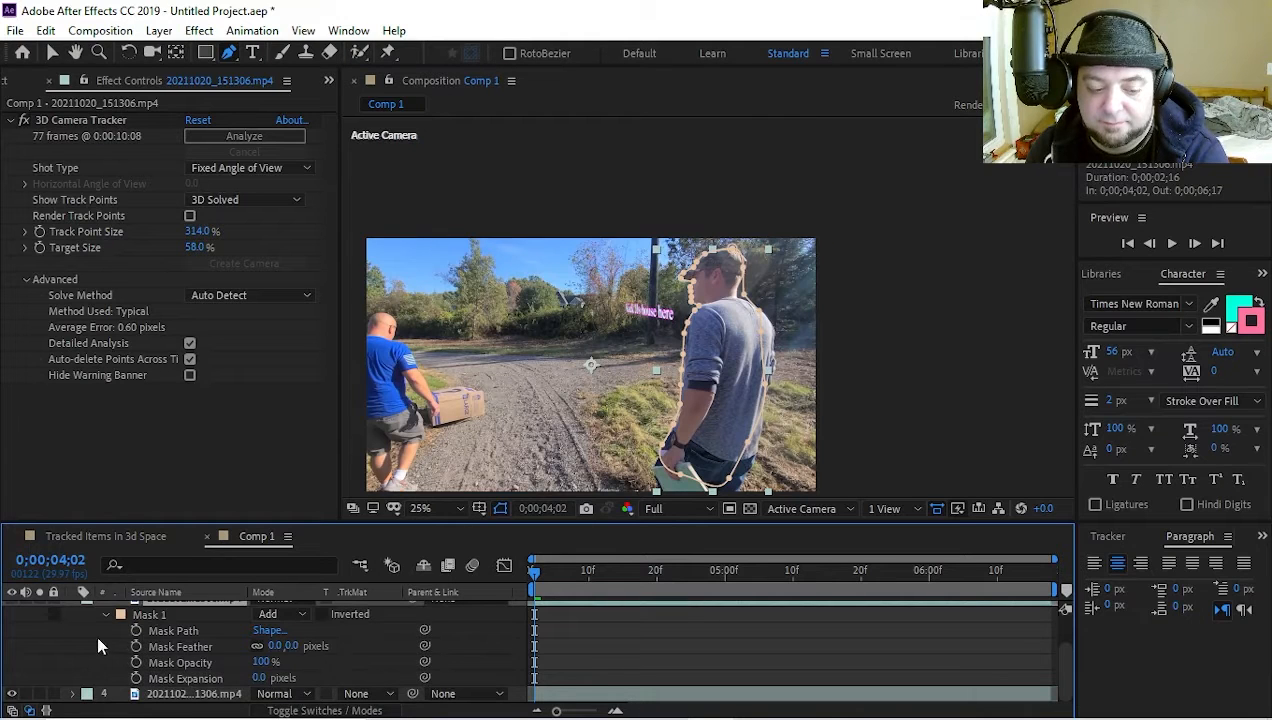
click(136, 631)
At 0;00;04;12, shift the whole mask about 120 px left to follow the man, adding a Mask Path keyframe
drag(536, 578, 602, 574)
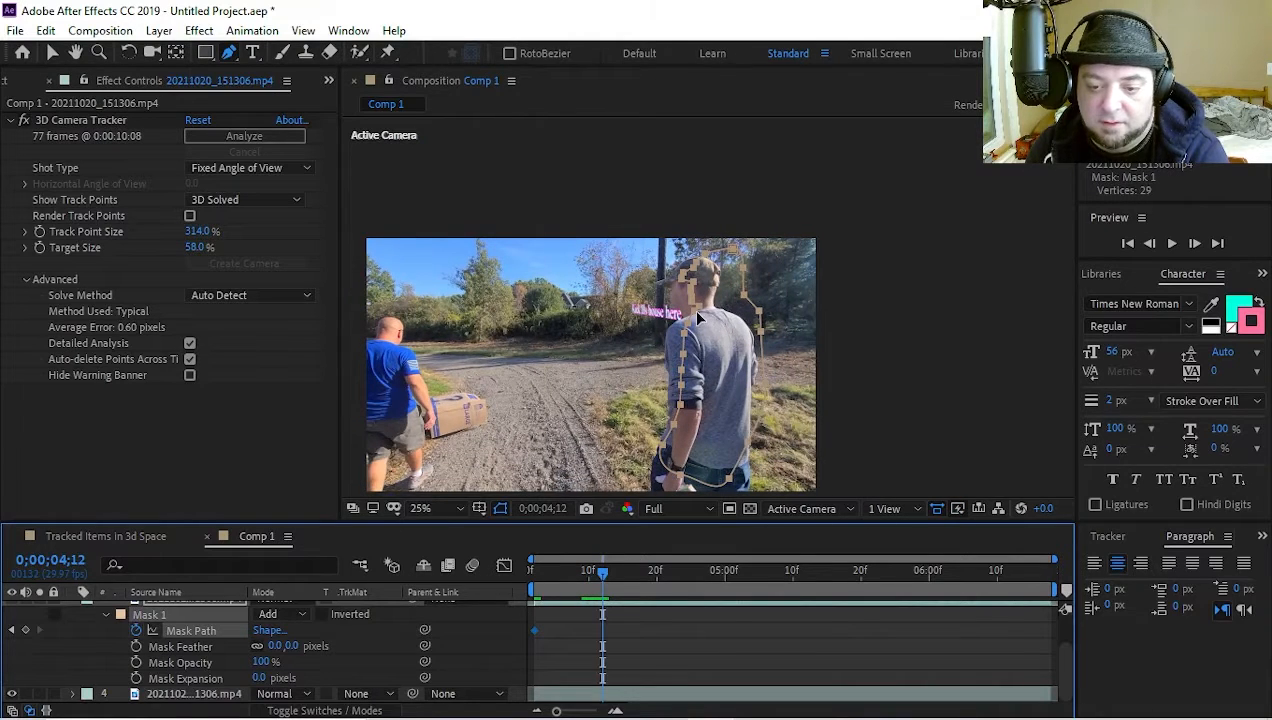
key(ctrl+t)
drag(715, 343, 692, 343)
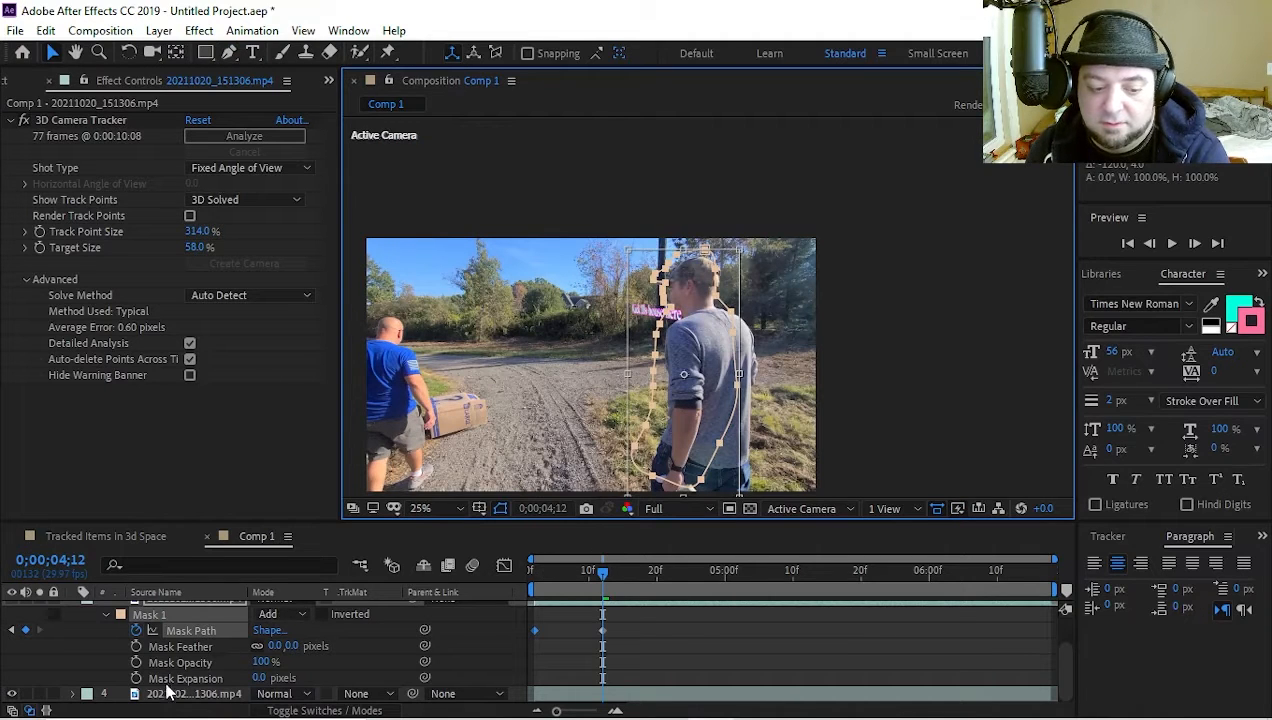
Place the masked footage copy above the text layer, nudge the mask about 28 px right and 16 px down, and scrub to 0;00;04;28
scroll(176, 648, up, 2)
drag(185, 640, 190, 601)
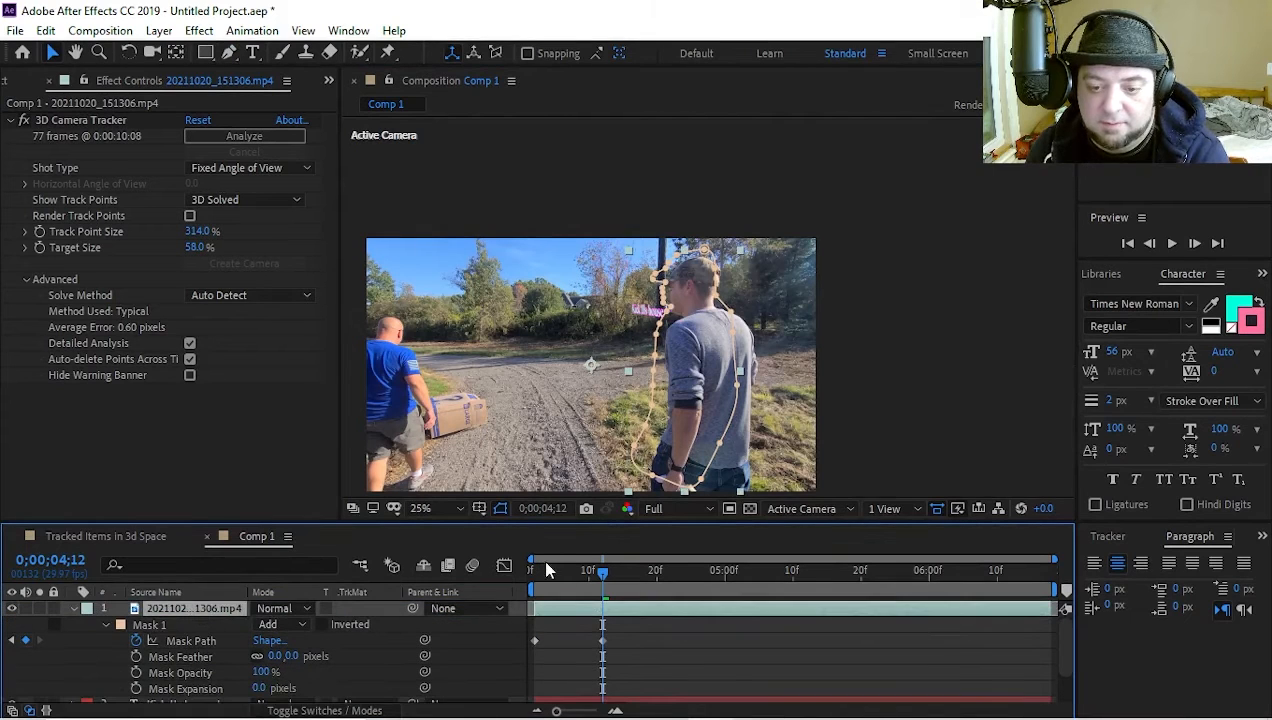
double_click(672, 315)
drag(670, 318, 677, 322)
drag(604, 584, 703, 571)
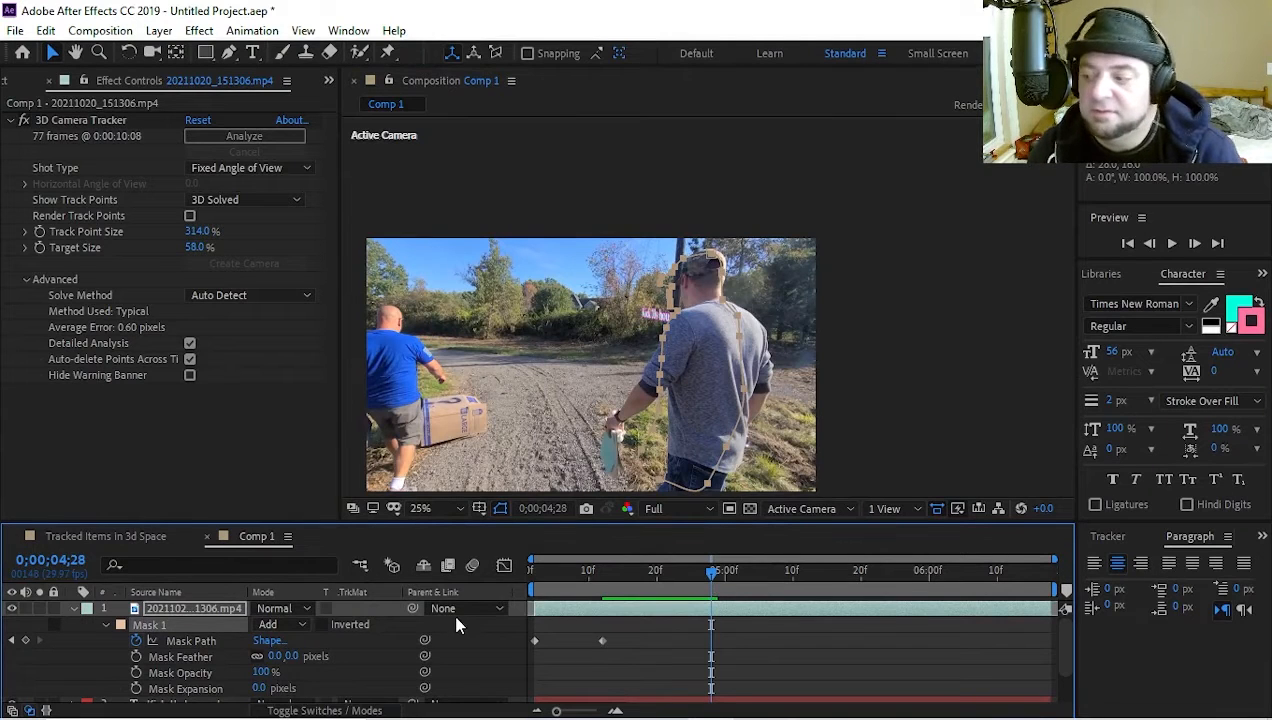
Collapse the masked layer and delete all four layers from Comp 1
click(74, 608)
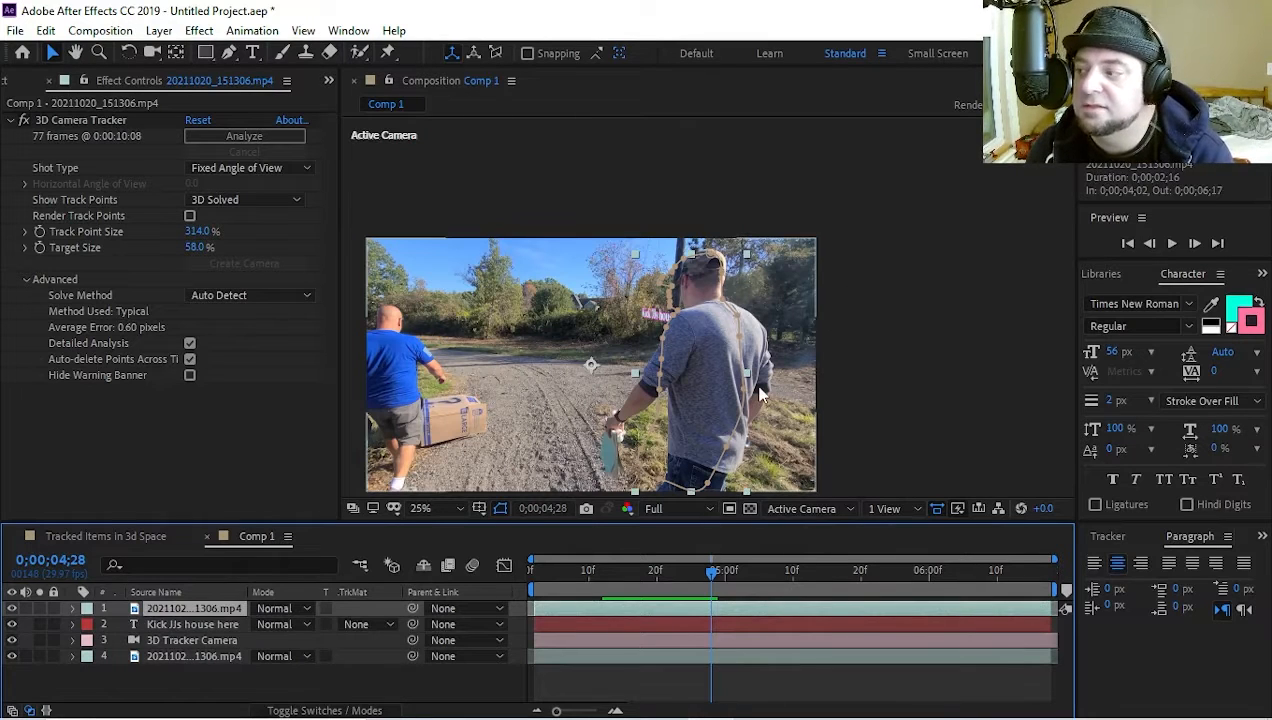
scroll(800, 201, down, 1)
scroll(752, 279, up, 1)
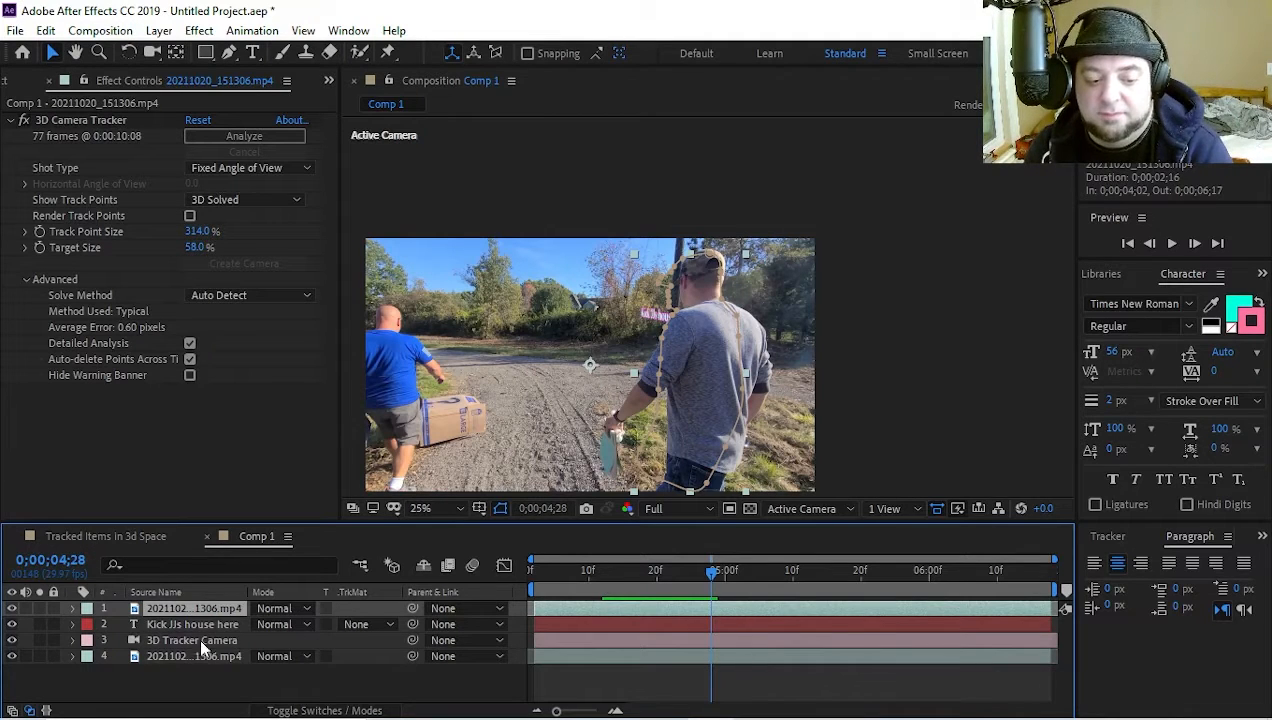
key(ctrl+a)
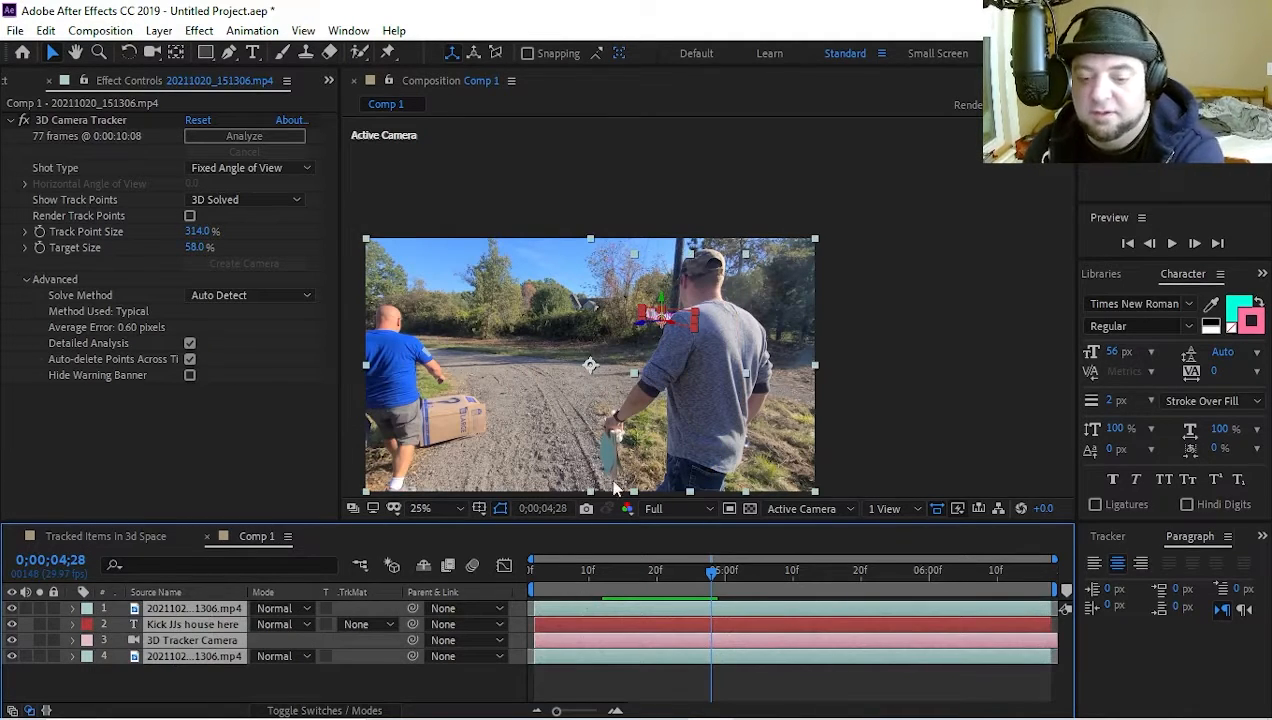
key(Delete)
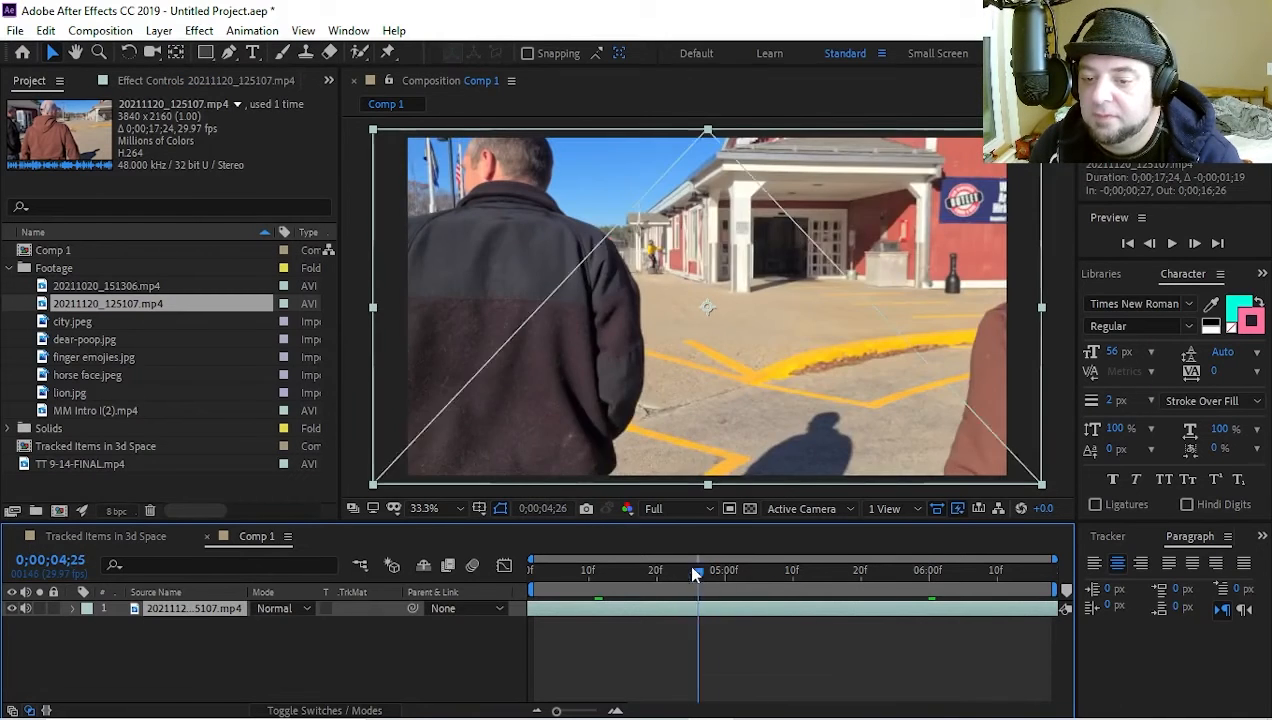
Set the work area to 0;00;05;06 through 0;00;06;13 over the 20211120_125107.mp4 layer and trim Comp 1 to it
drag(687, 562, 1020, 579)
key(b)
key(n)
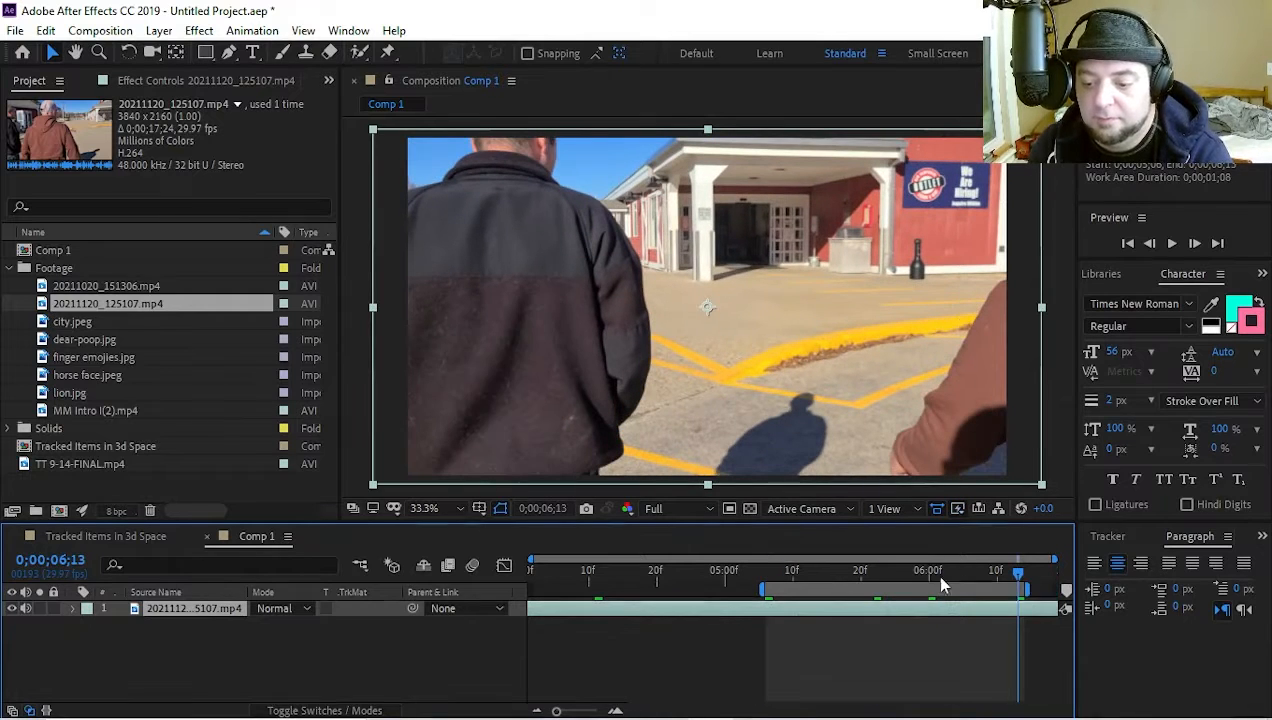
right_click(932, 590)
click(962, 641)
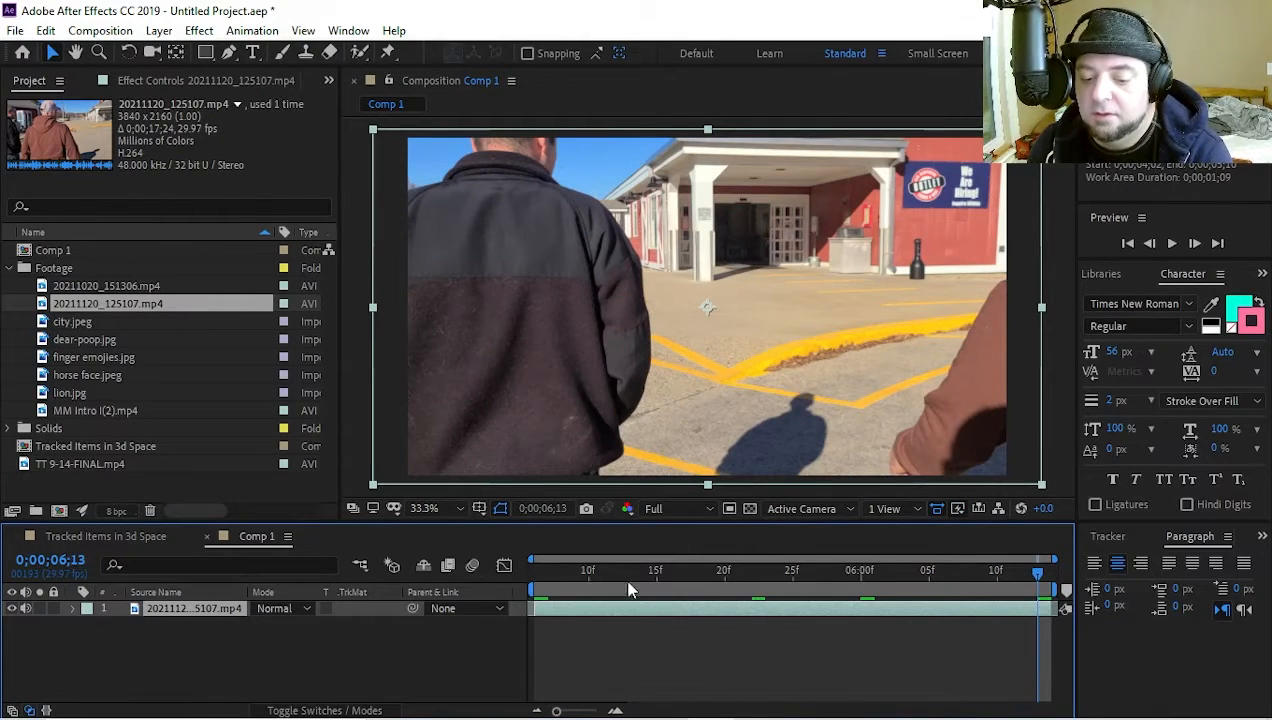
Play the trimmed clip, return to 0;00;05;06 and display the tracking controls
key(space)
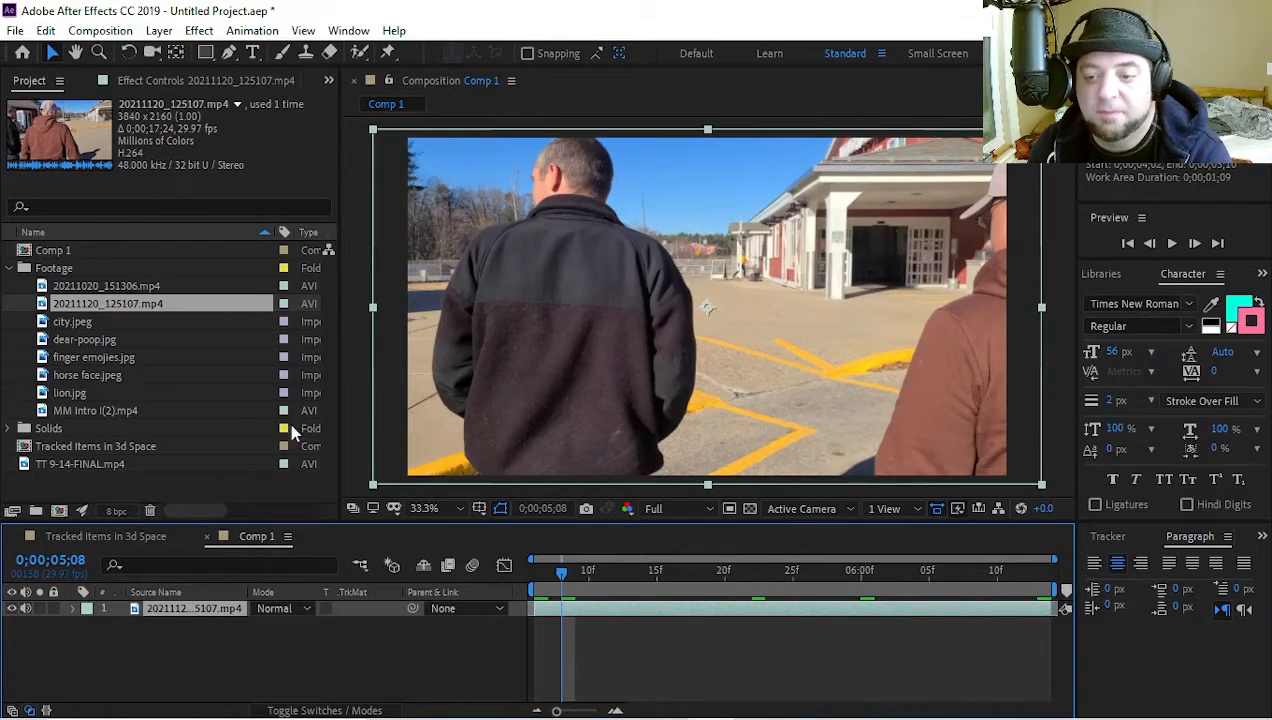
drag(557, 573, 386, 635)
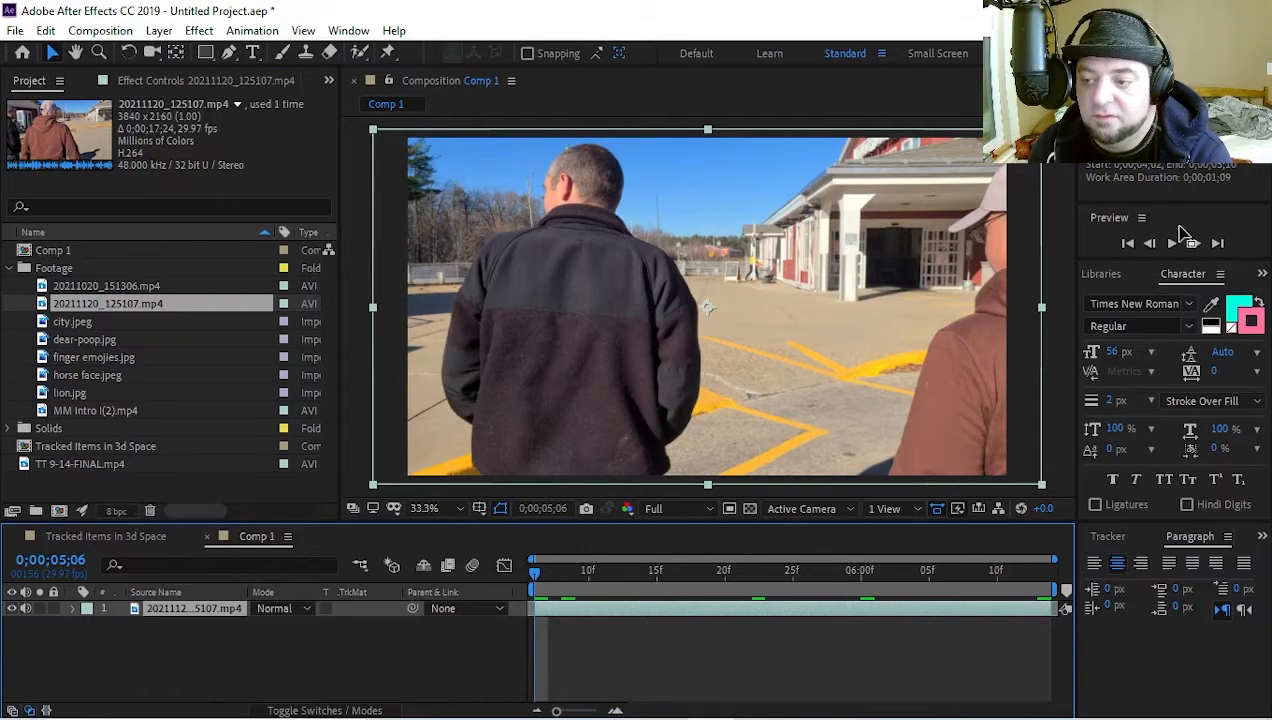
click(1108, 537)
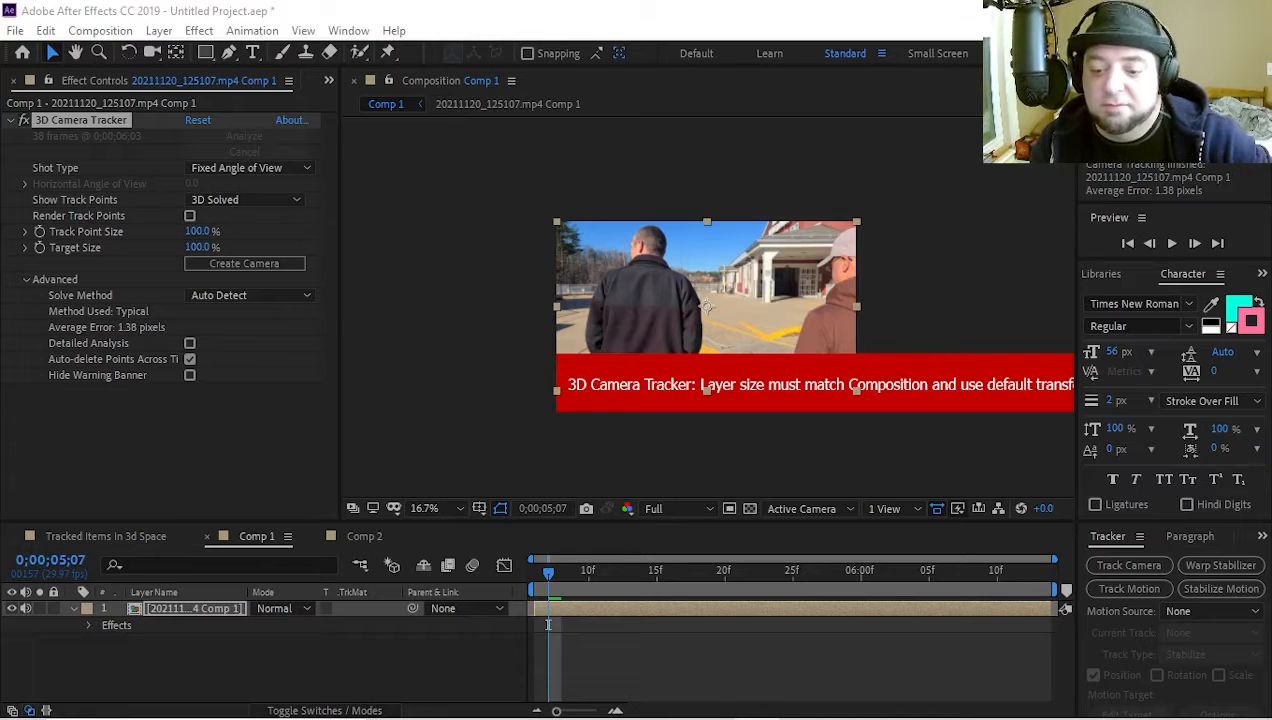
Inspect the precomposed, camera-tracked layer, delete it from Comp 1, close Comp 1 and view the precomposition 20211120_125107.mp4 Comp 1
double_click(171, 609)
click(257, 537)
scroll(440, 298, up, 2)
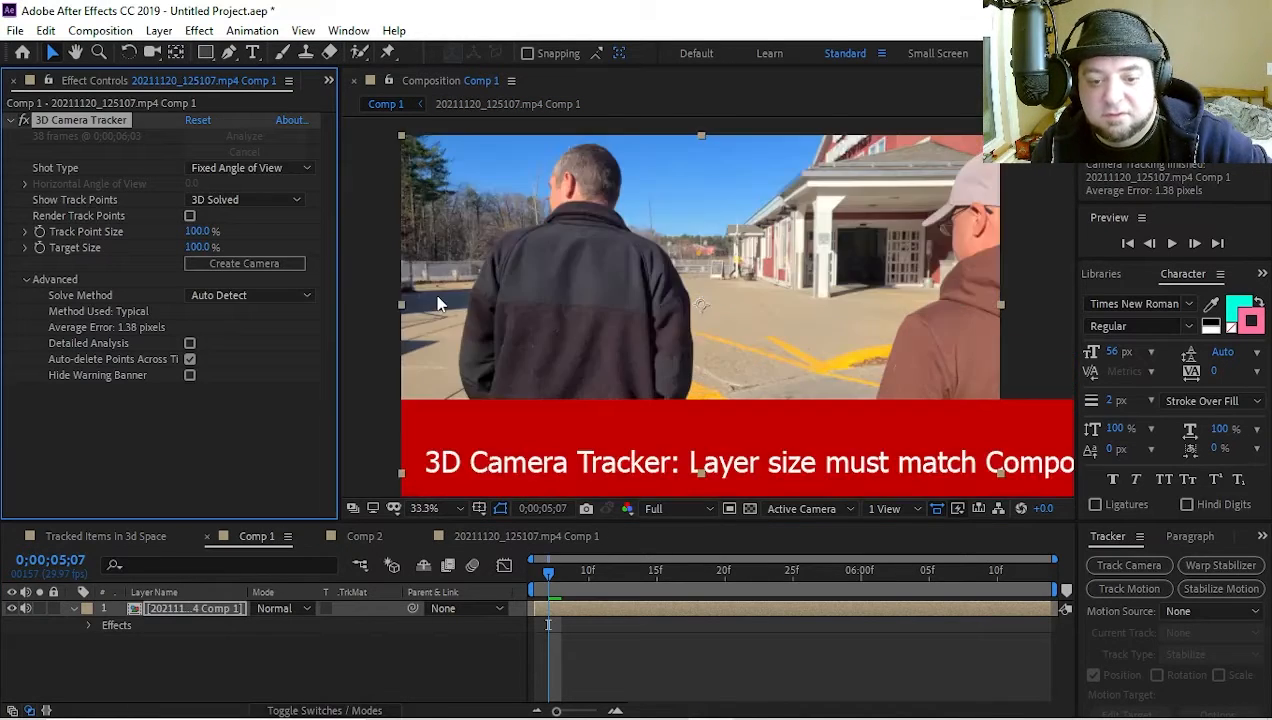
scroll(437, 308, down, 2)
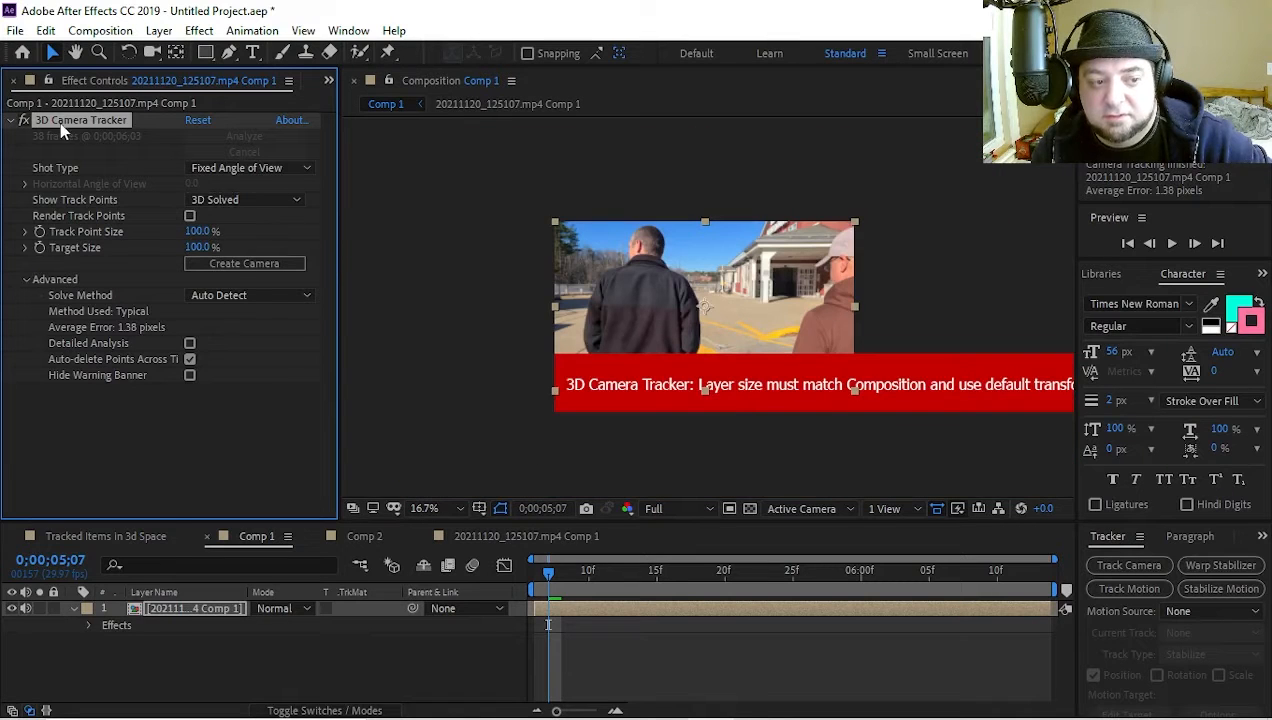
click(171, 607)
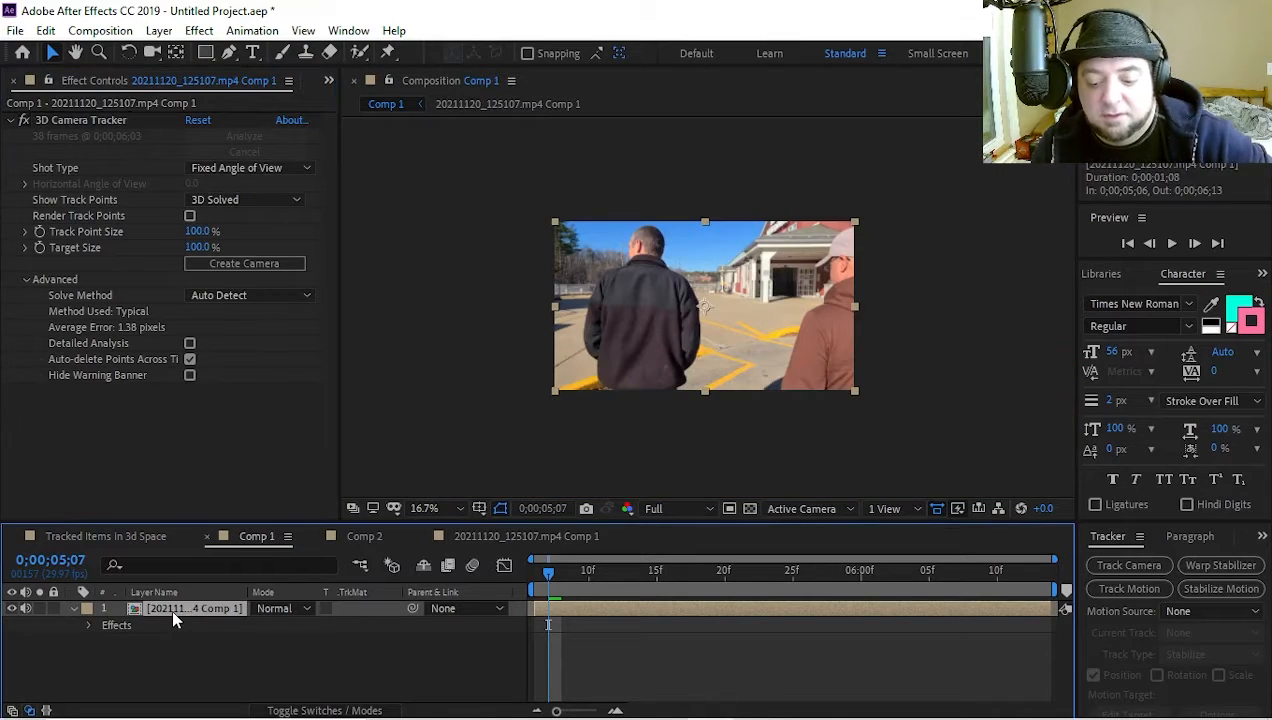
key(Delete)
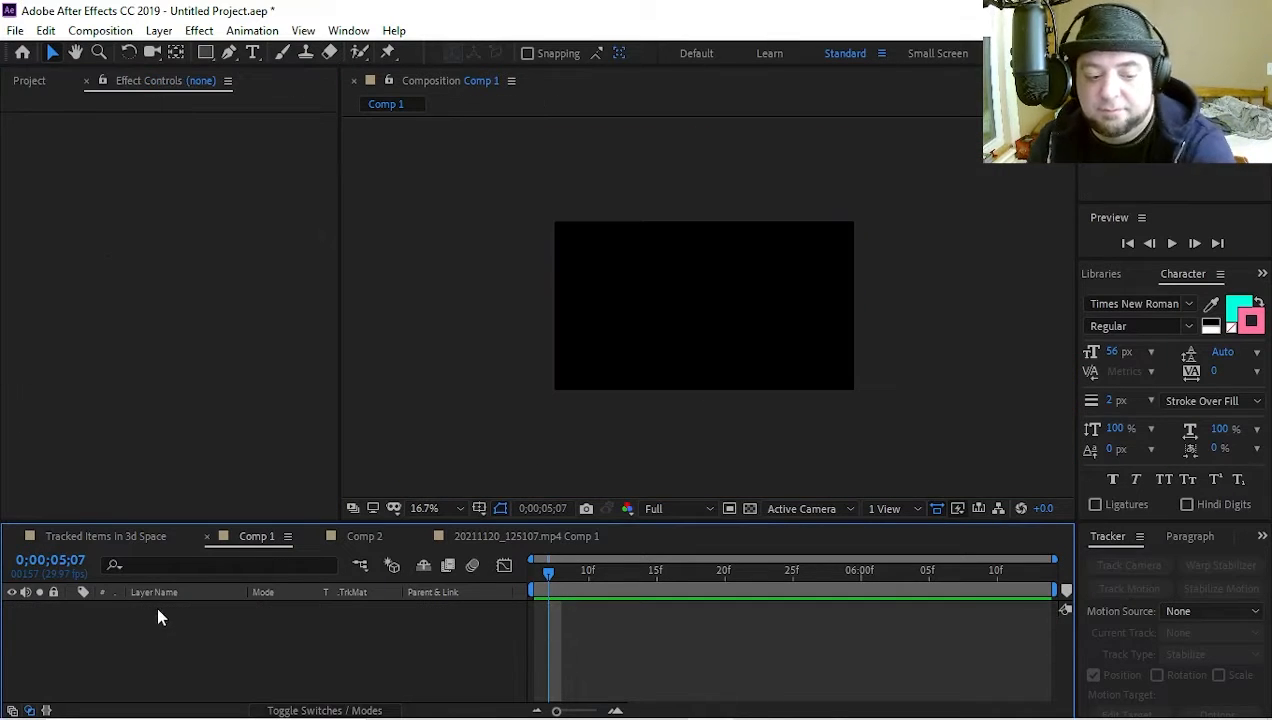
click(204, 536)
click(361, 532)
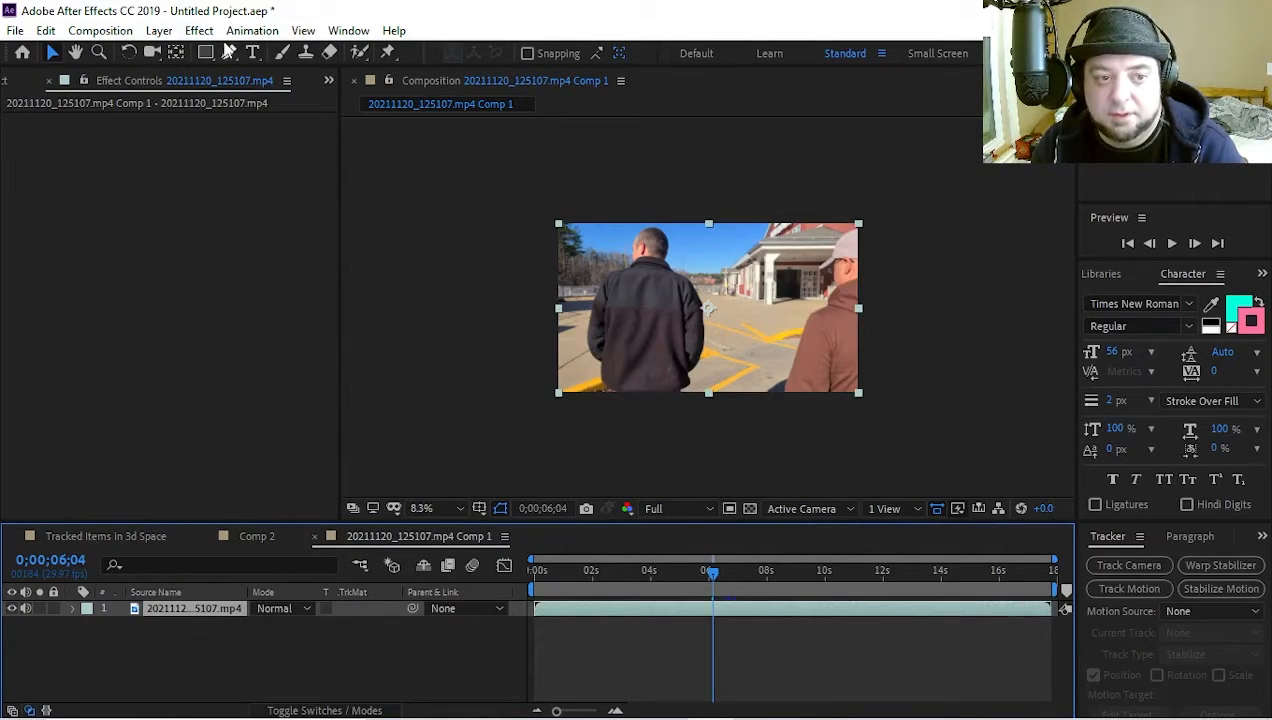
Create a new composition, Comp 3, with the HDTV 1080 29.97 preset
click(100, 30)
click(140, 50)
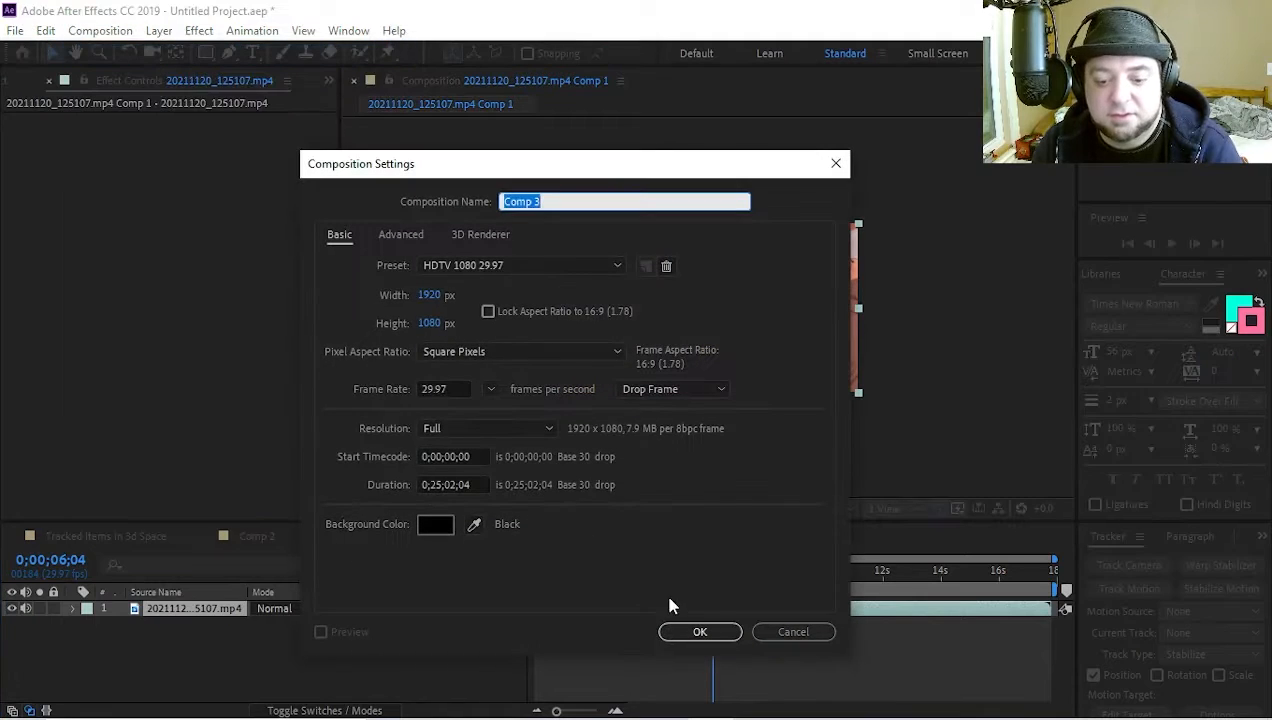
click(697, 632)
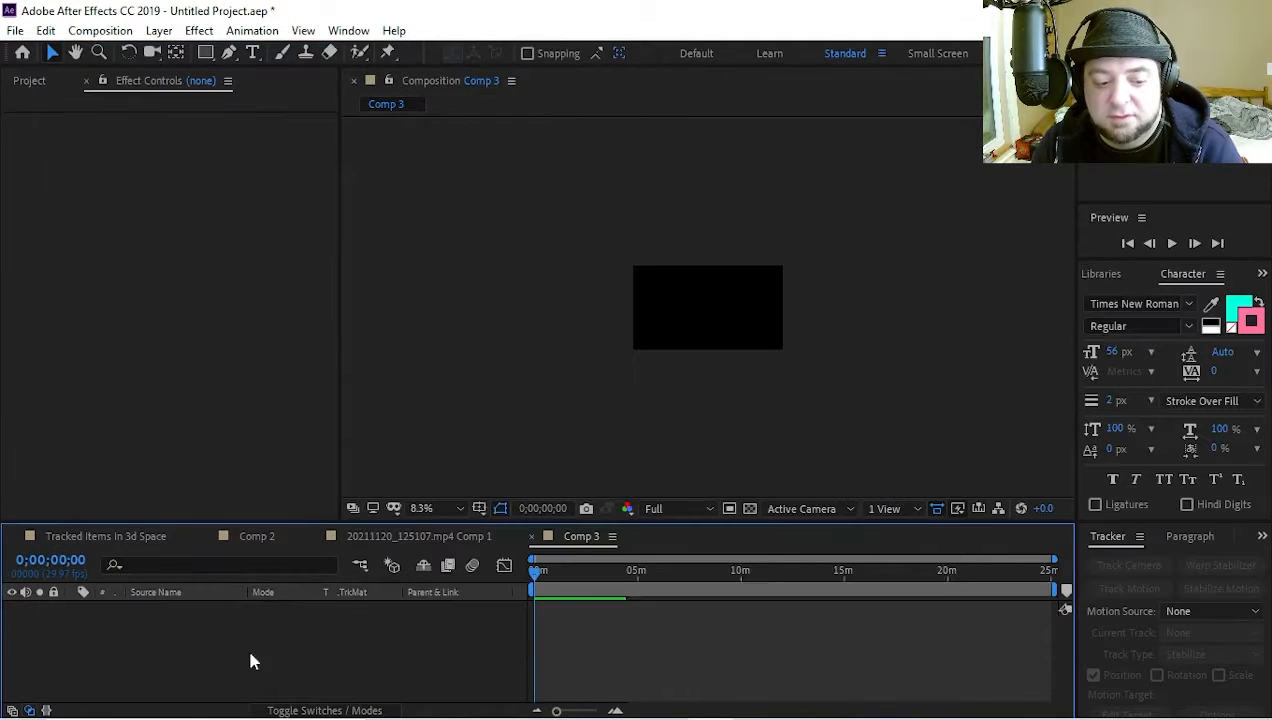
Add the footage 20211120_125107.mp4 to Comp 3 as a layer
click(30, 86)
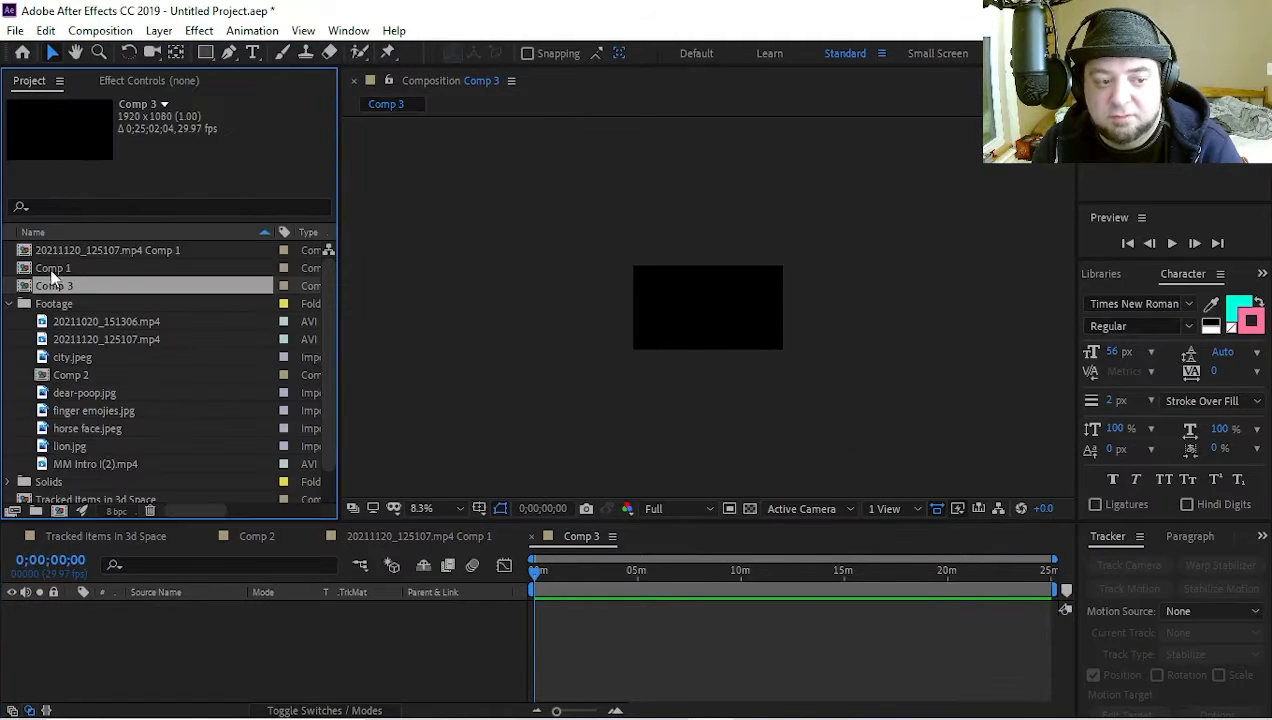
click(80, 321)
click(85, 339)
drag(85, 338, 258, 668)
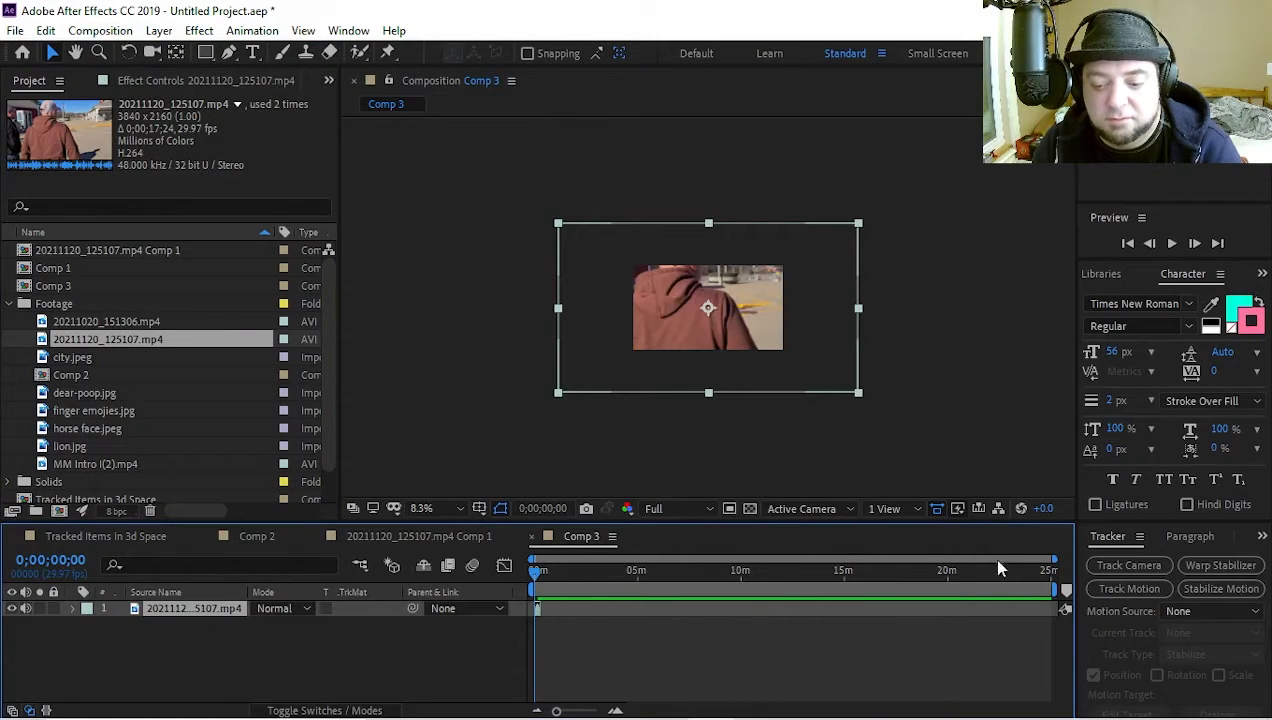
Run Track Camera on the footage layer in Comp 3 and set its Track Point Size to 161%
drag(1054, 557, 582, 550)
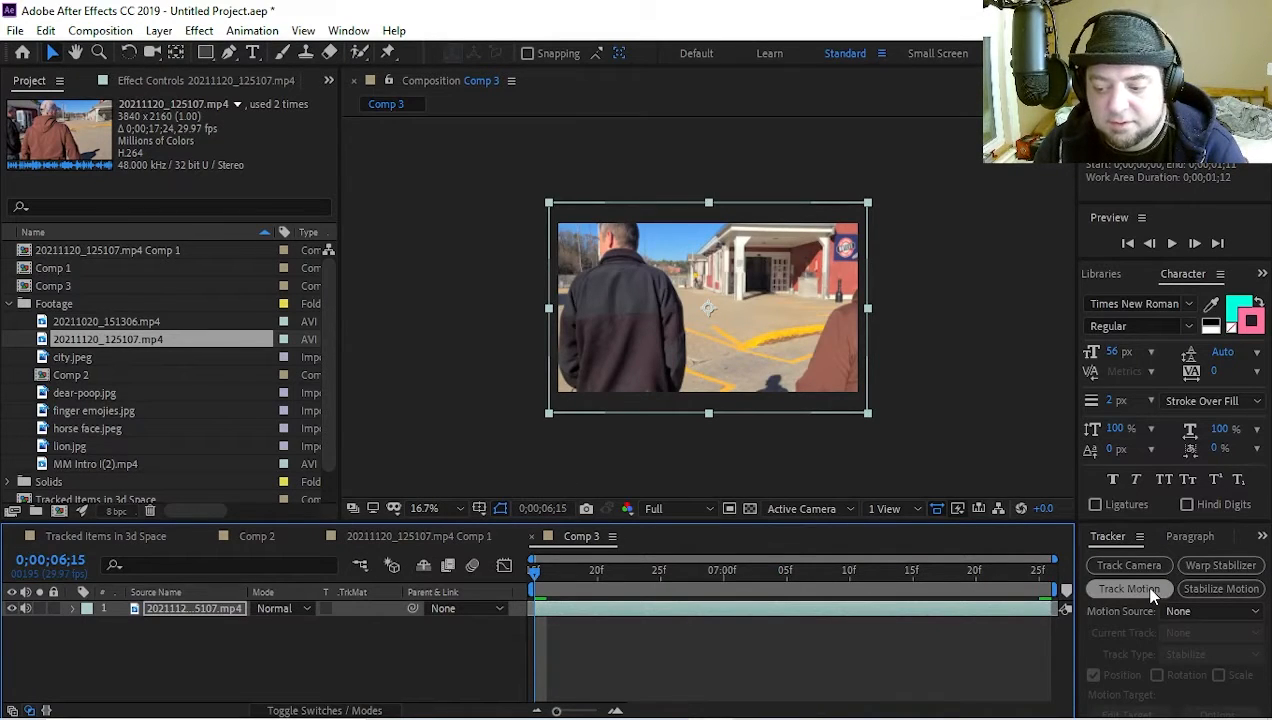
click(1136, 564)
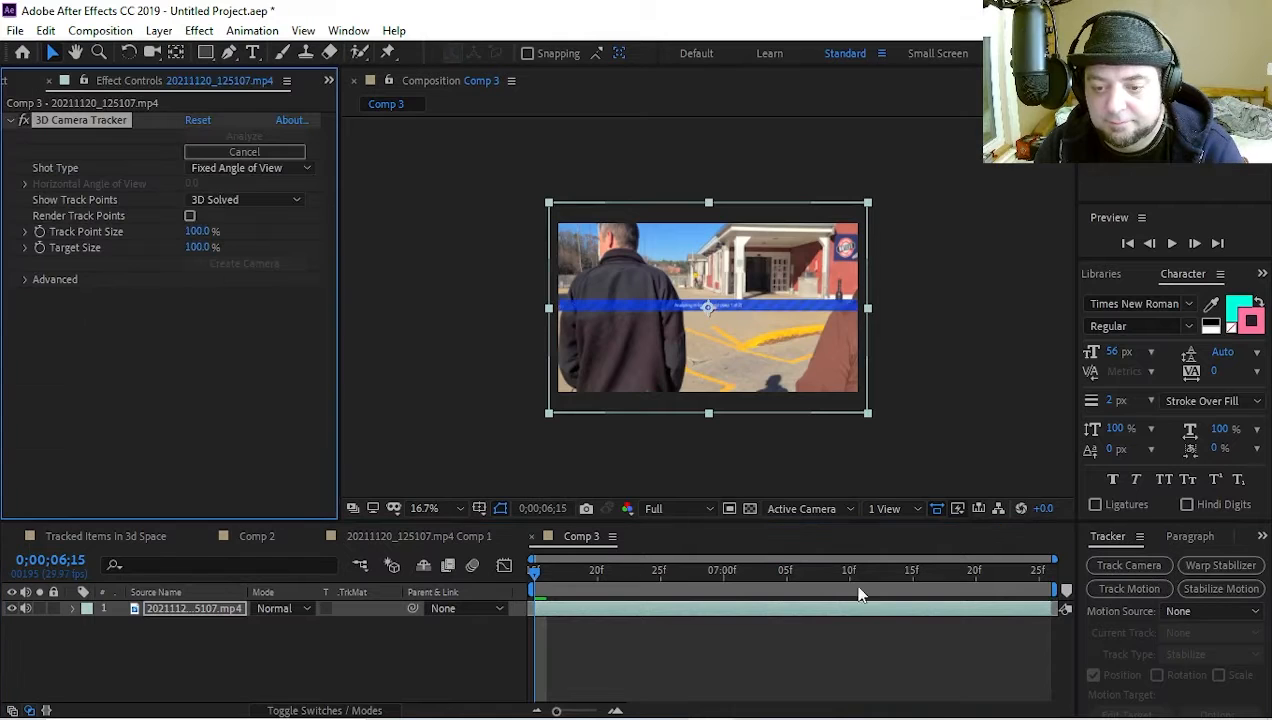
key(period)
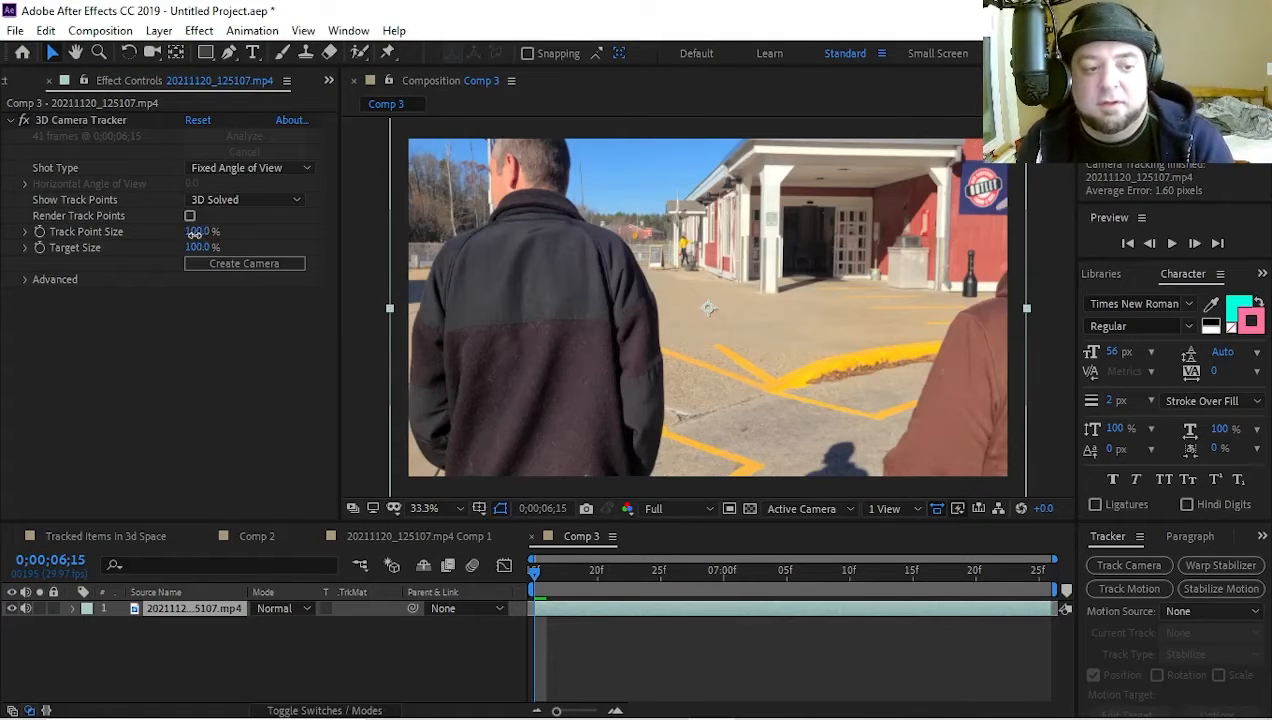
drag(197, 232, 250, 235)
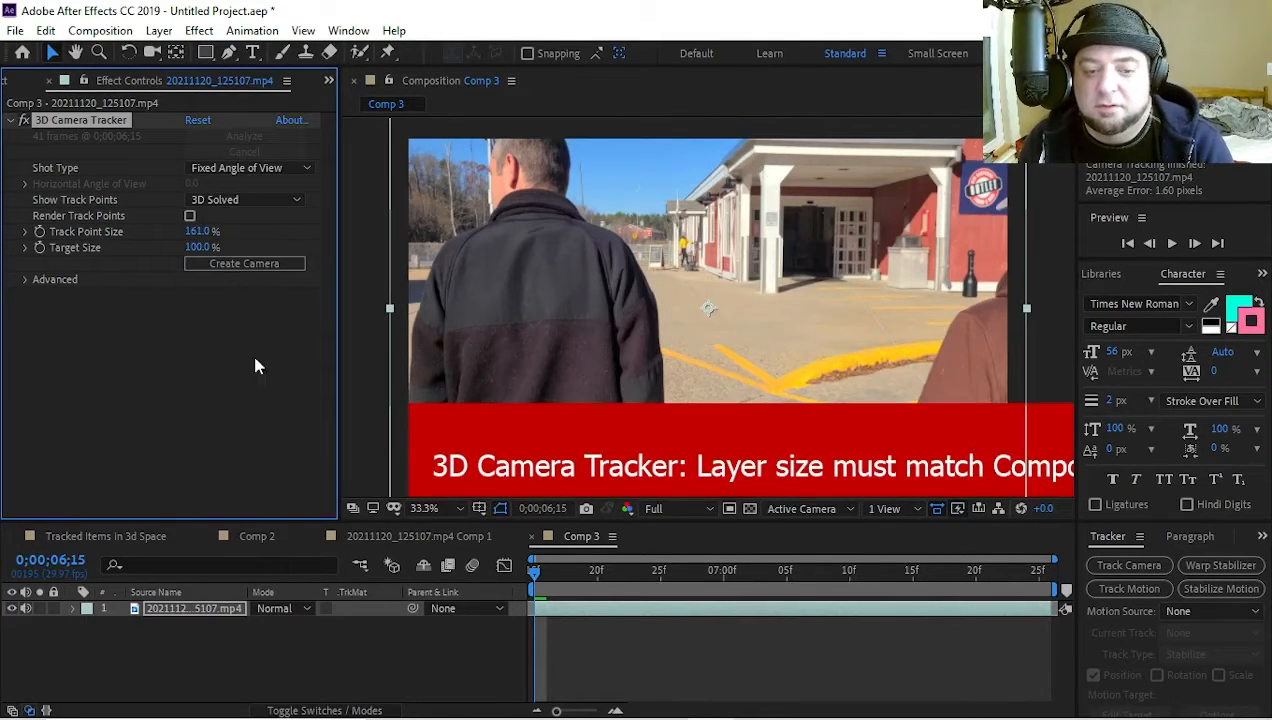
key(comma)
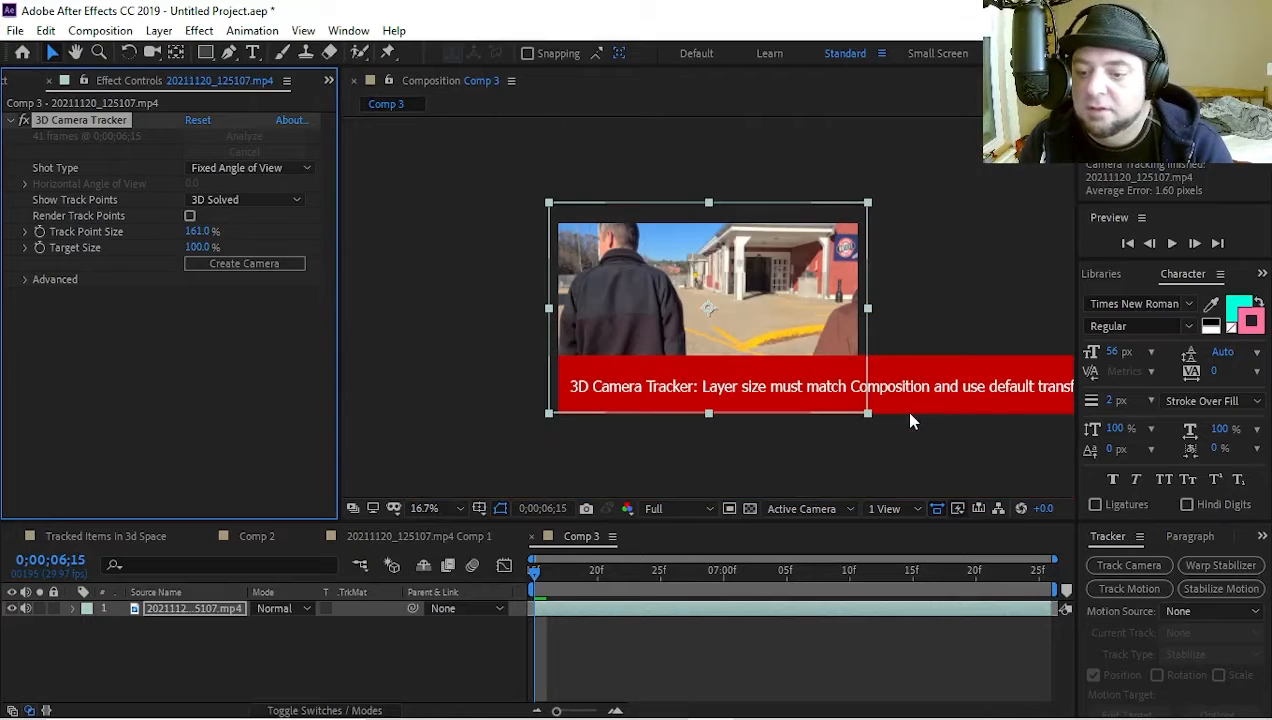
Pre-compose the footage layer in Comp 3 as 20211120_125107.mp4 Comp 2, moving all attributes into the new composition
right_click(183, 612)
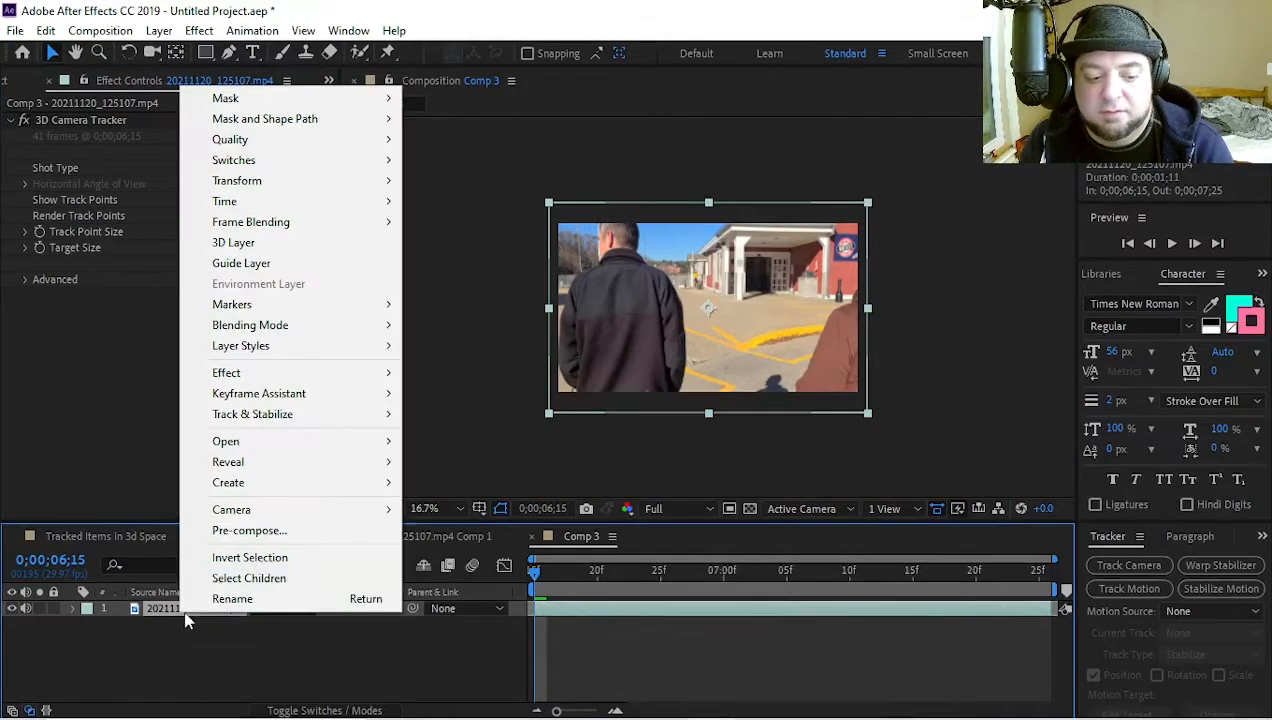
click(245, 530)
click(476, 379)
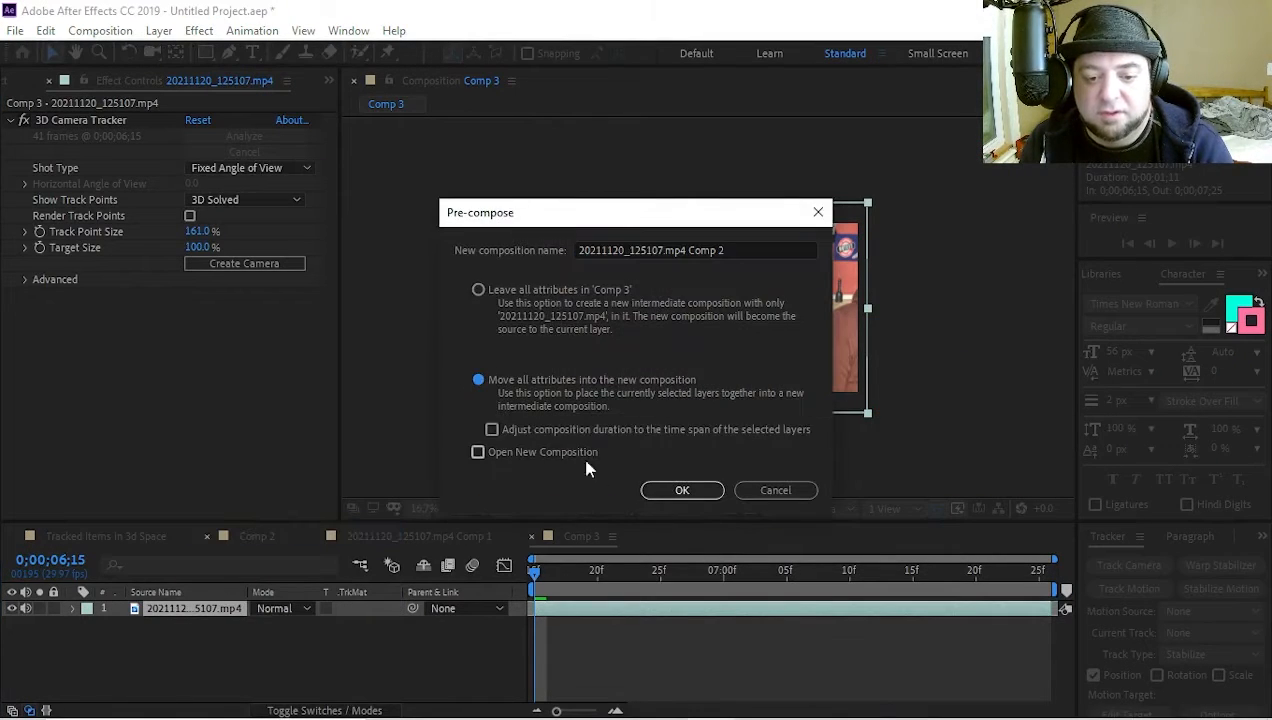
click(680, 490)
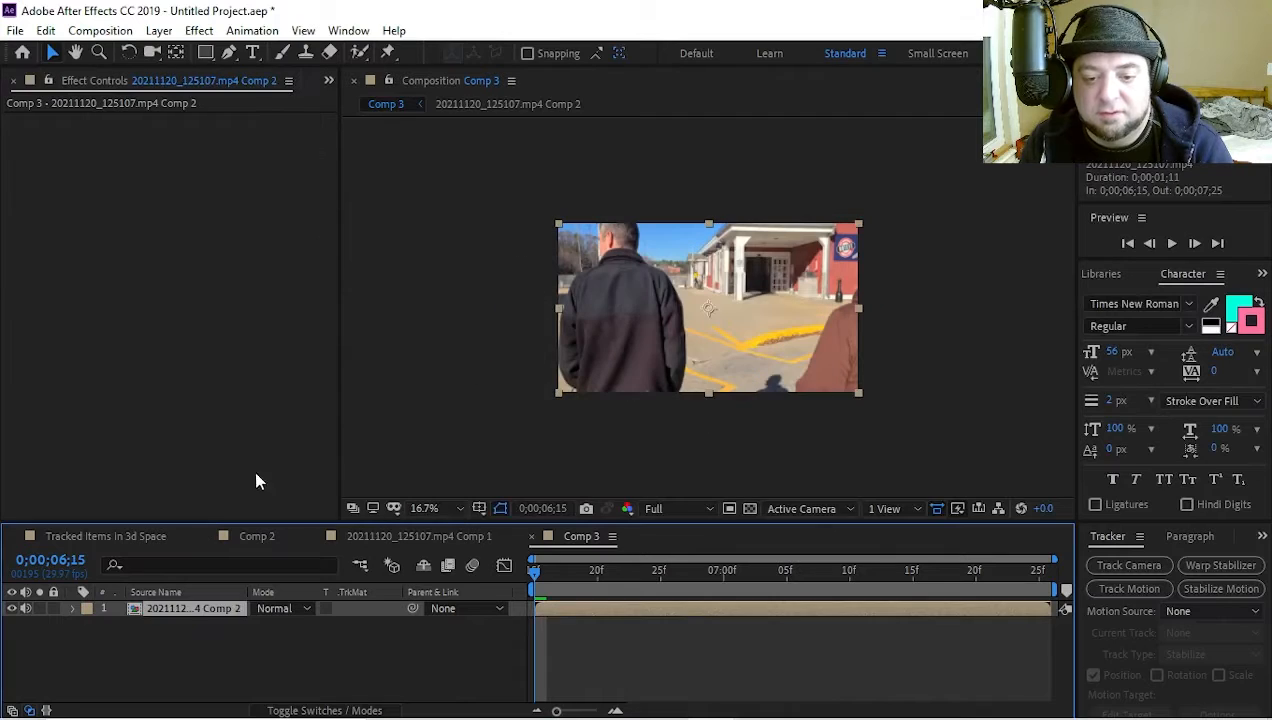
Delete the 3D Camera Tracker effect from the footage inside the precomposition and run Track Camera on the precomposed layer in Comp 3
double_click(212, 610)
click(165, 608)
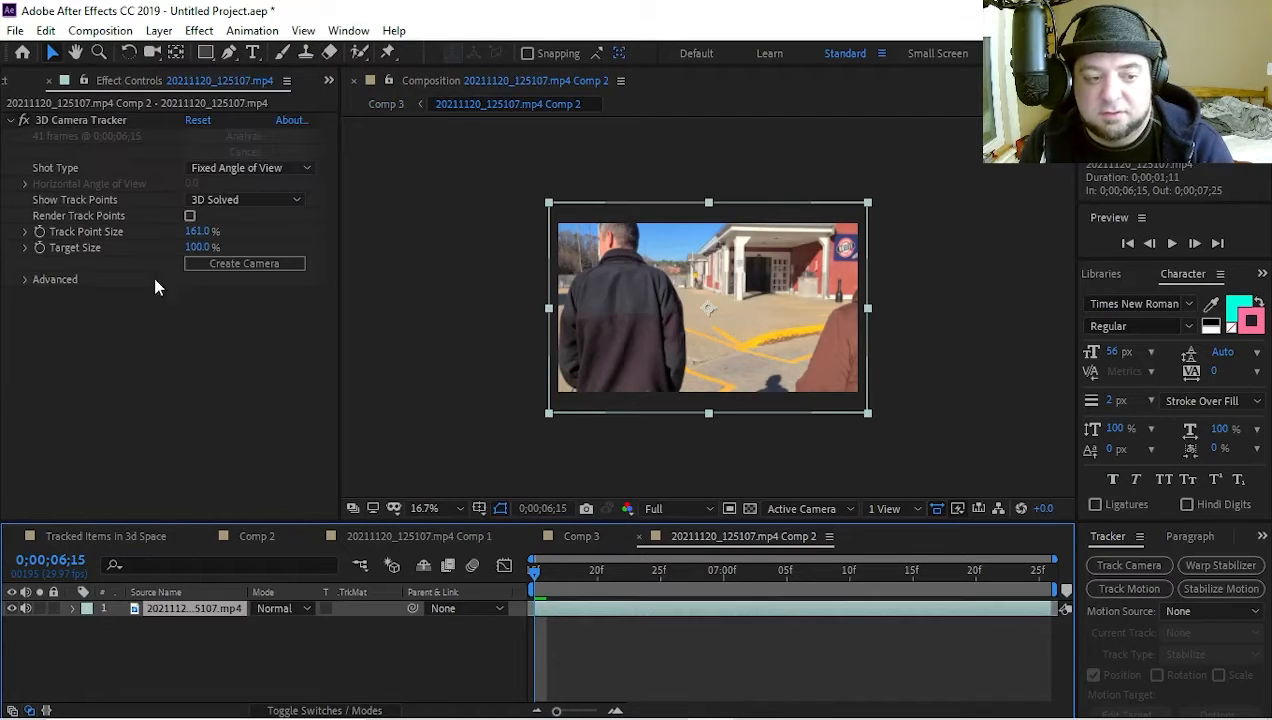
click(81, 125)
key(Delete)
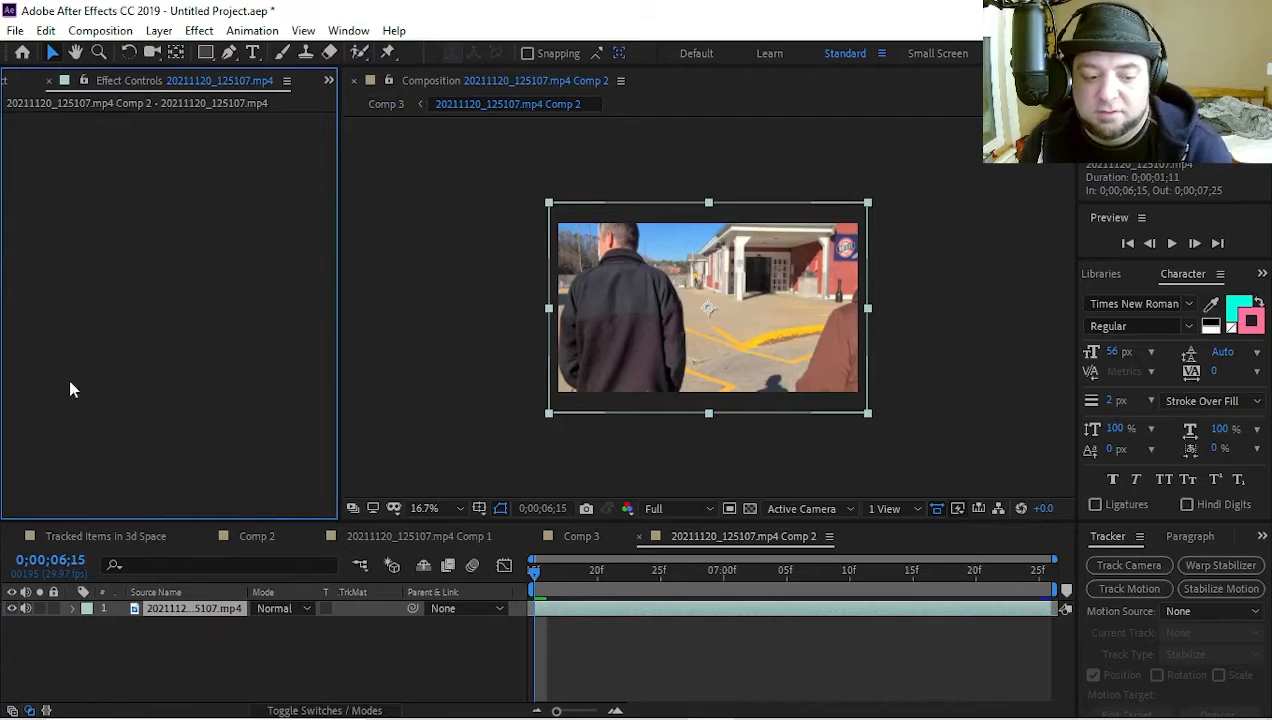
click(555, 536)
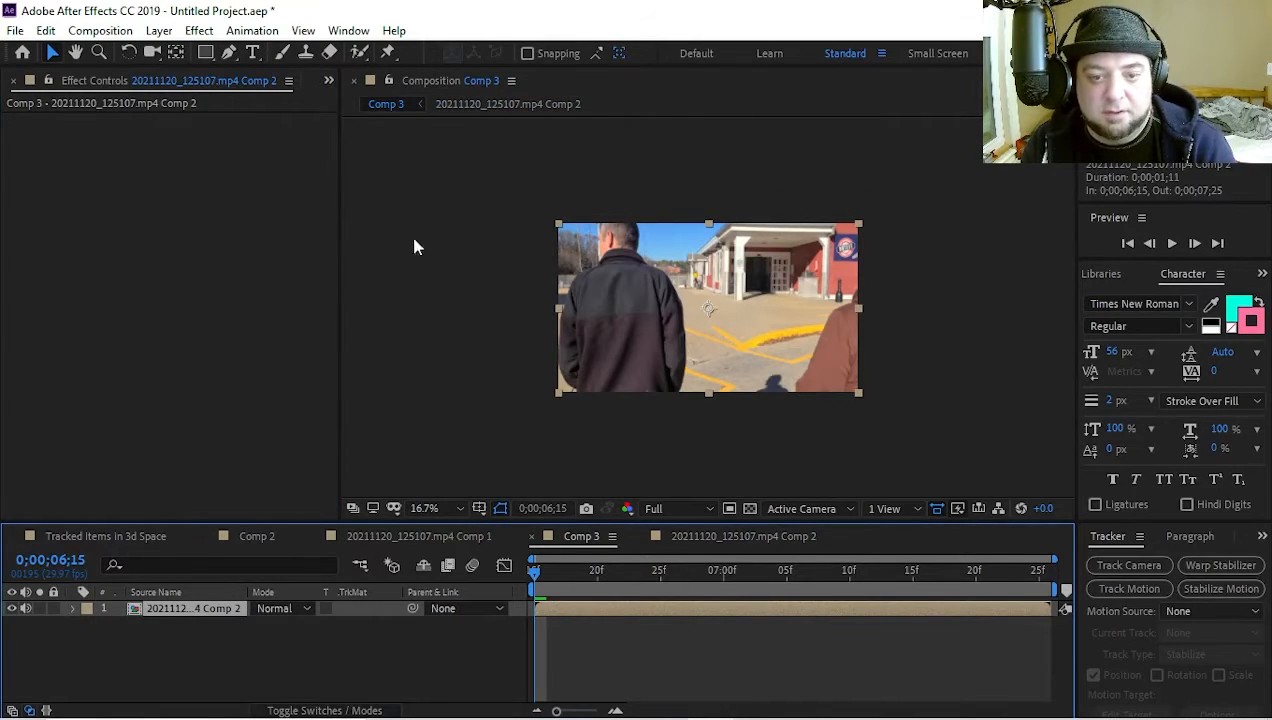
click(1129, 565)
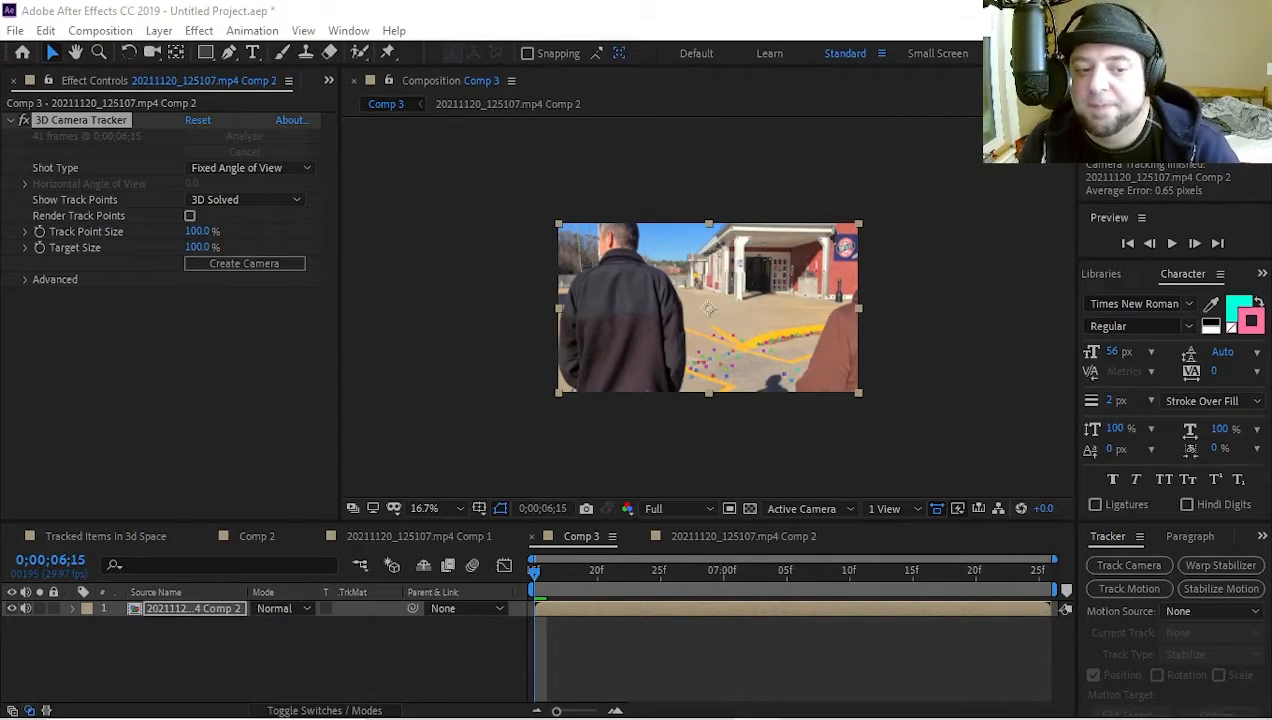
click(419, 537)
scroll(719, 328, up, 1)
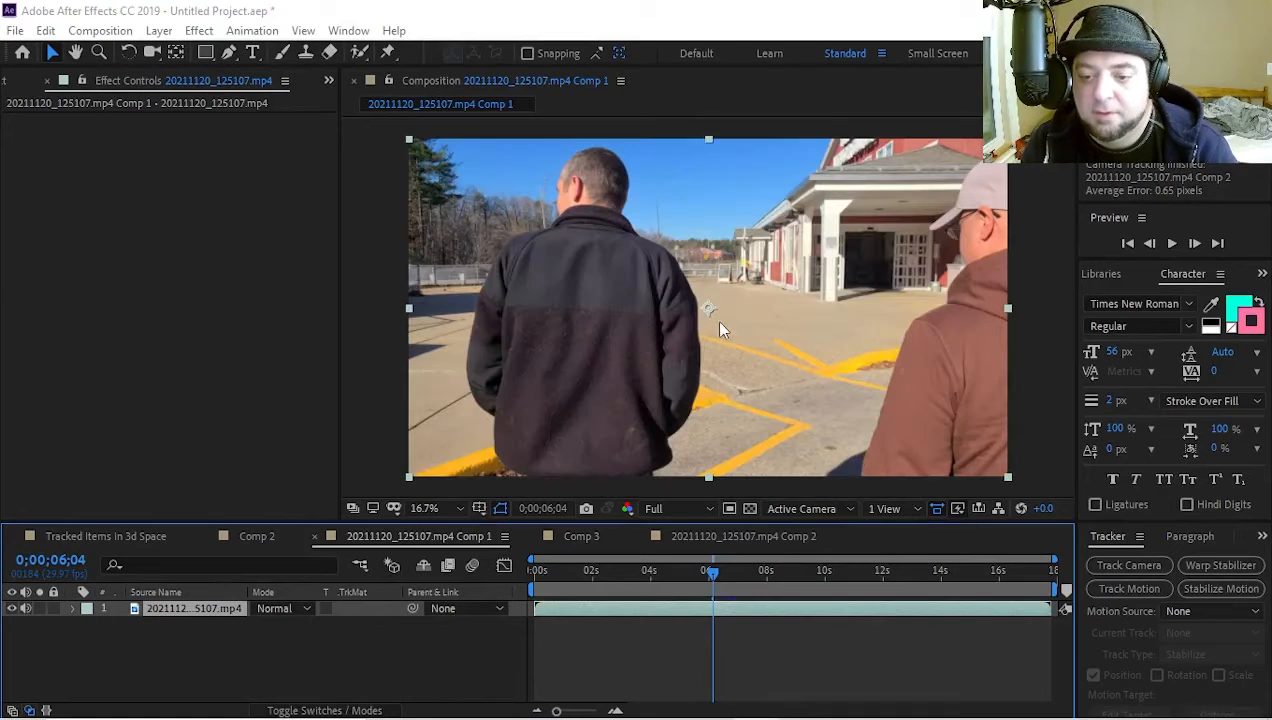
click(229, 609)
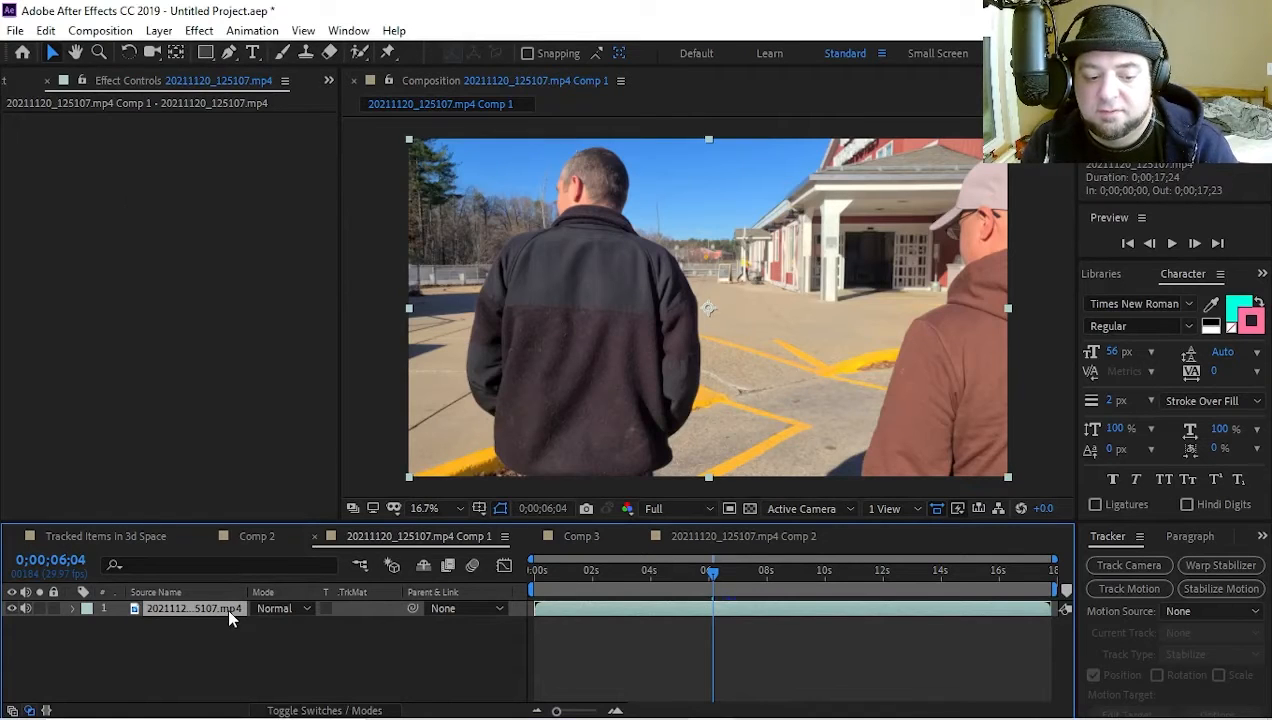
click(14, 82)
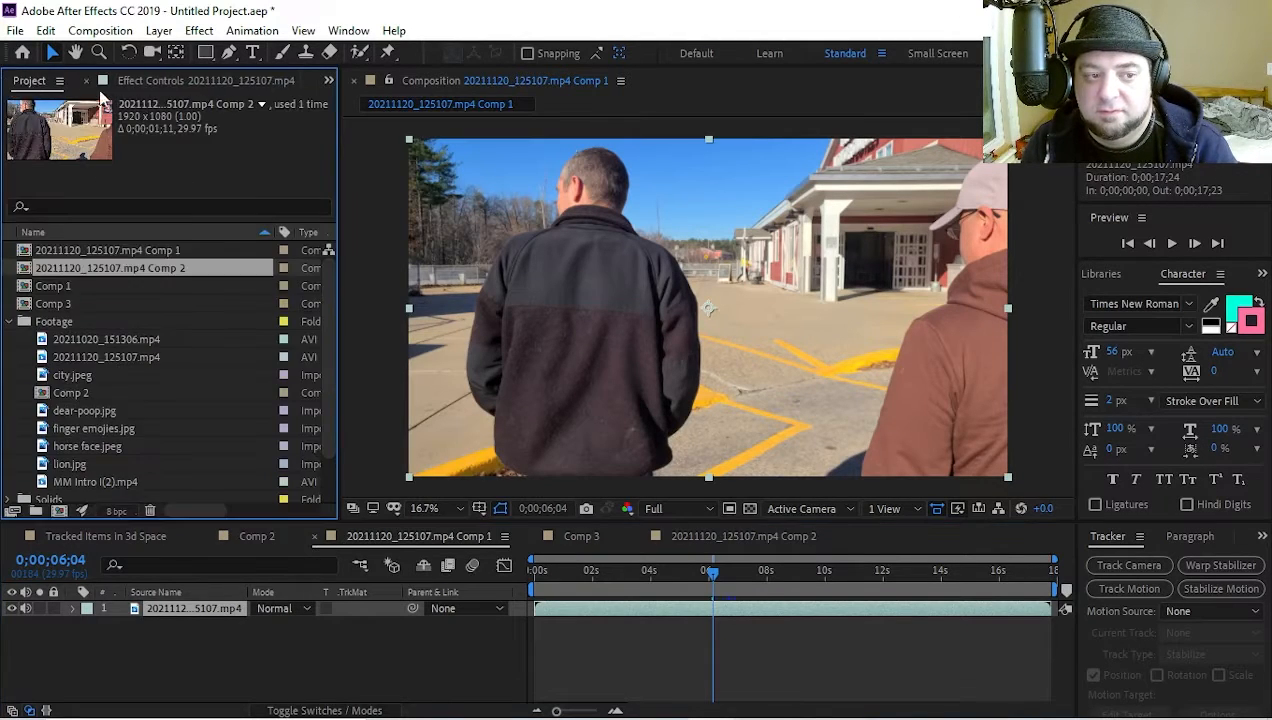
click(150, 82)
click(165, 608)
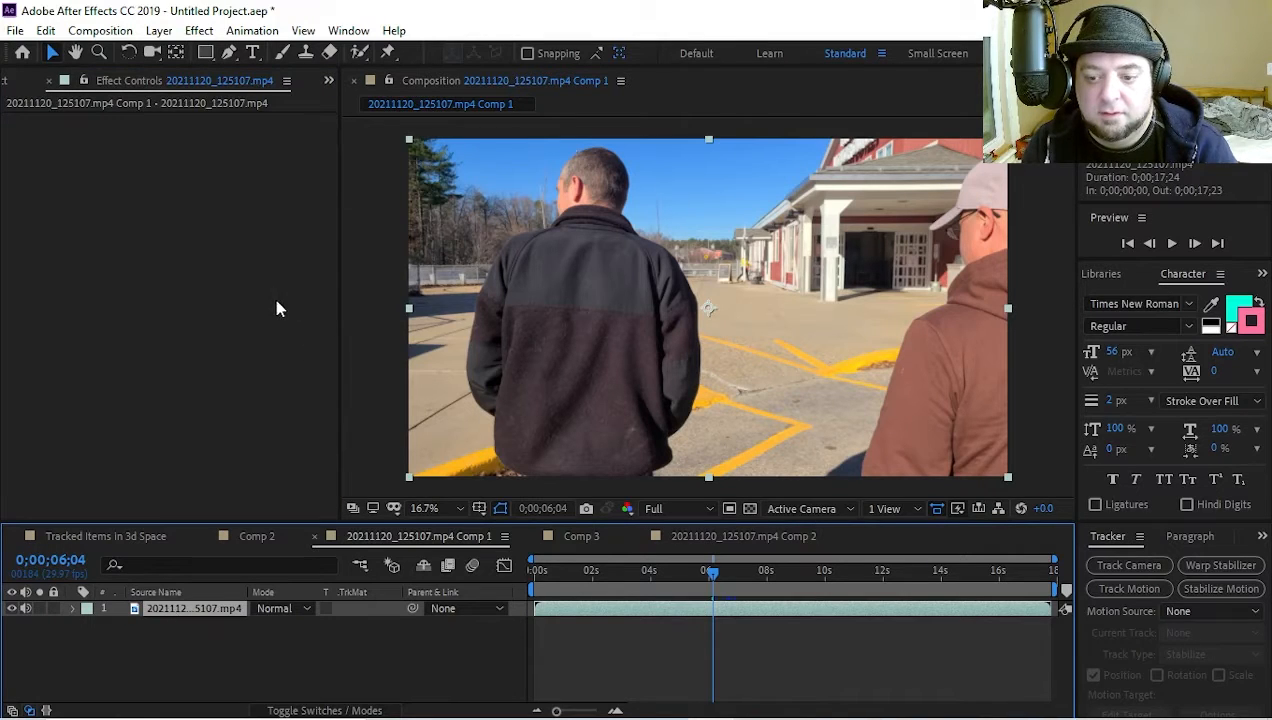
Set the 3D Camera Tracker's Track Point Size to 276% on the precomposed layer in Comp 3
click(563, 536)
click(212, 608)
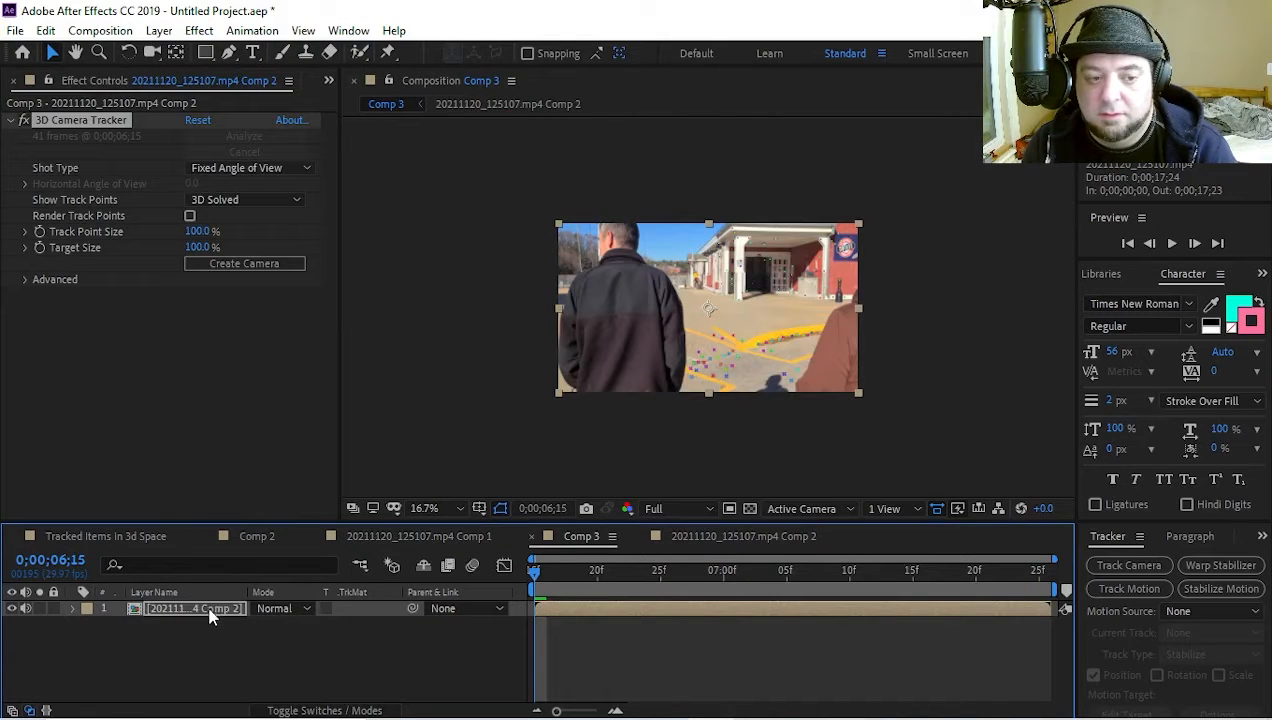
scroll(668, 326, up, 2)
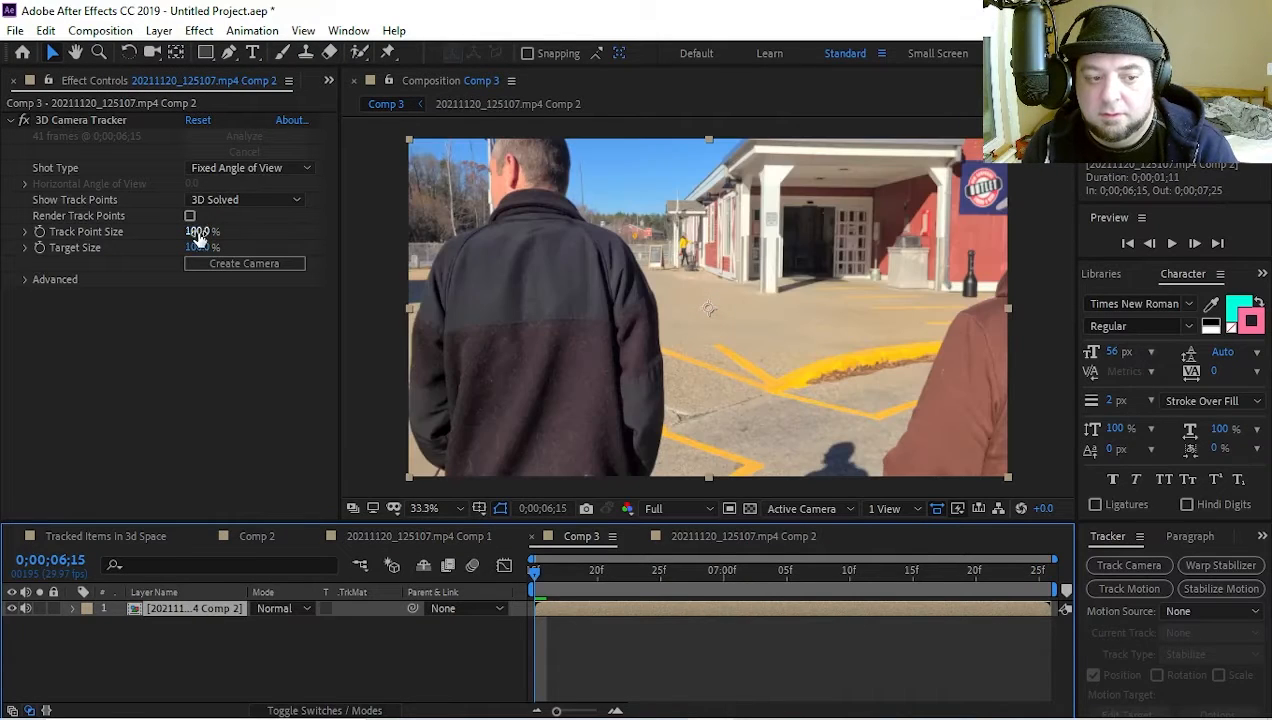
drag(192, 238, 370, 248)
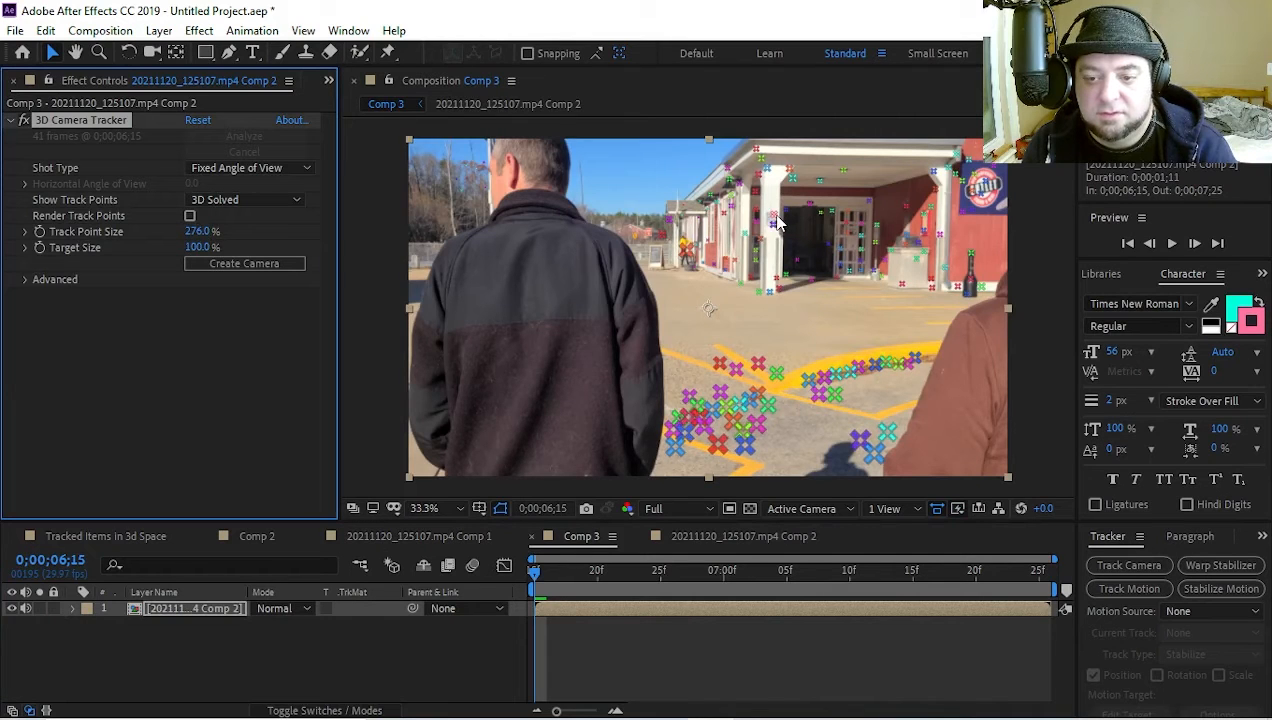
Create a solid and camera from the three track points around the small sign on the white entrance pillar
scroll(777, 225, up, 1)
scroll(790, 200, up, 1)
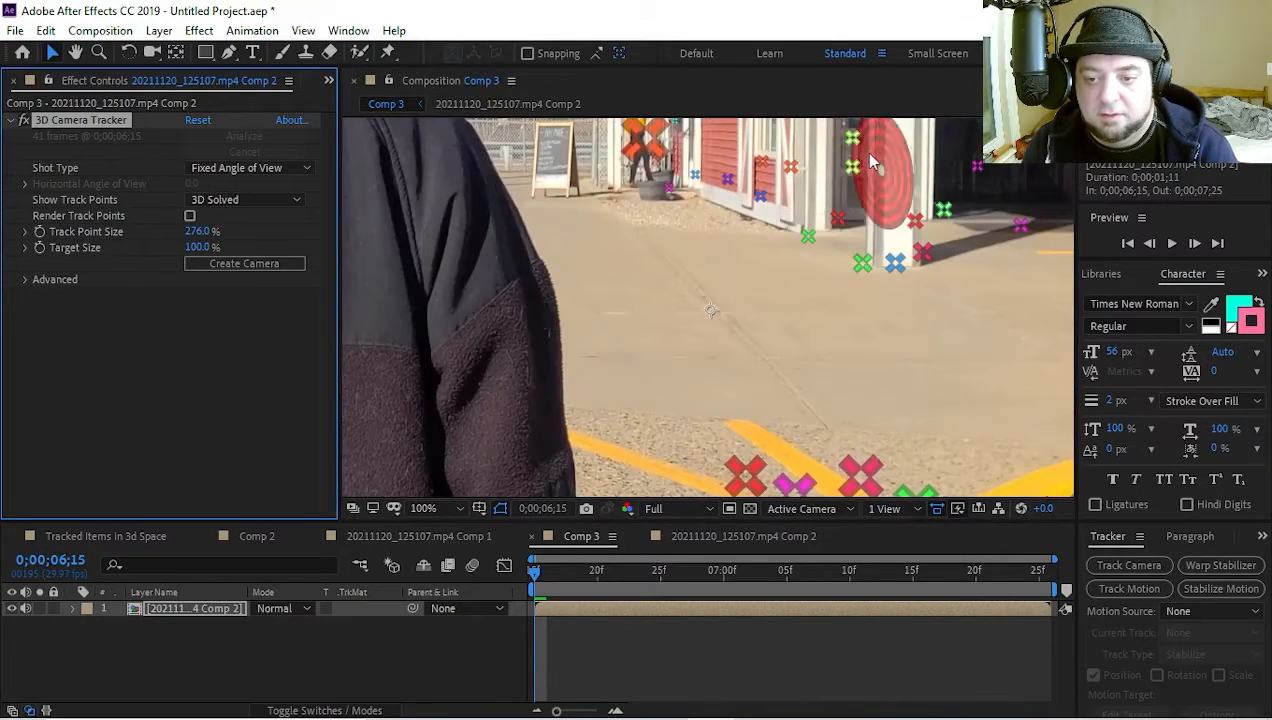
drag(826, 178, 746, 340)
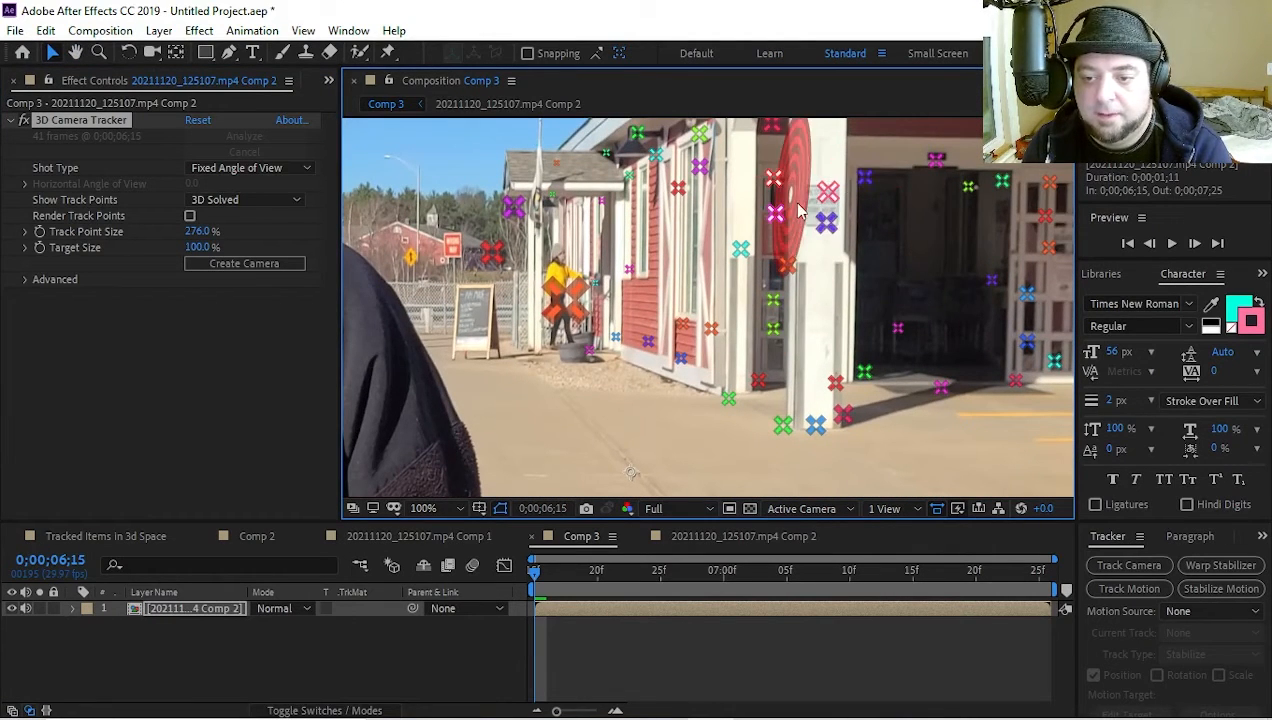
click(816, 212)
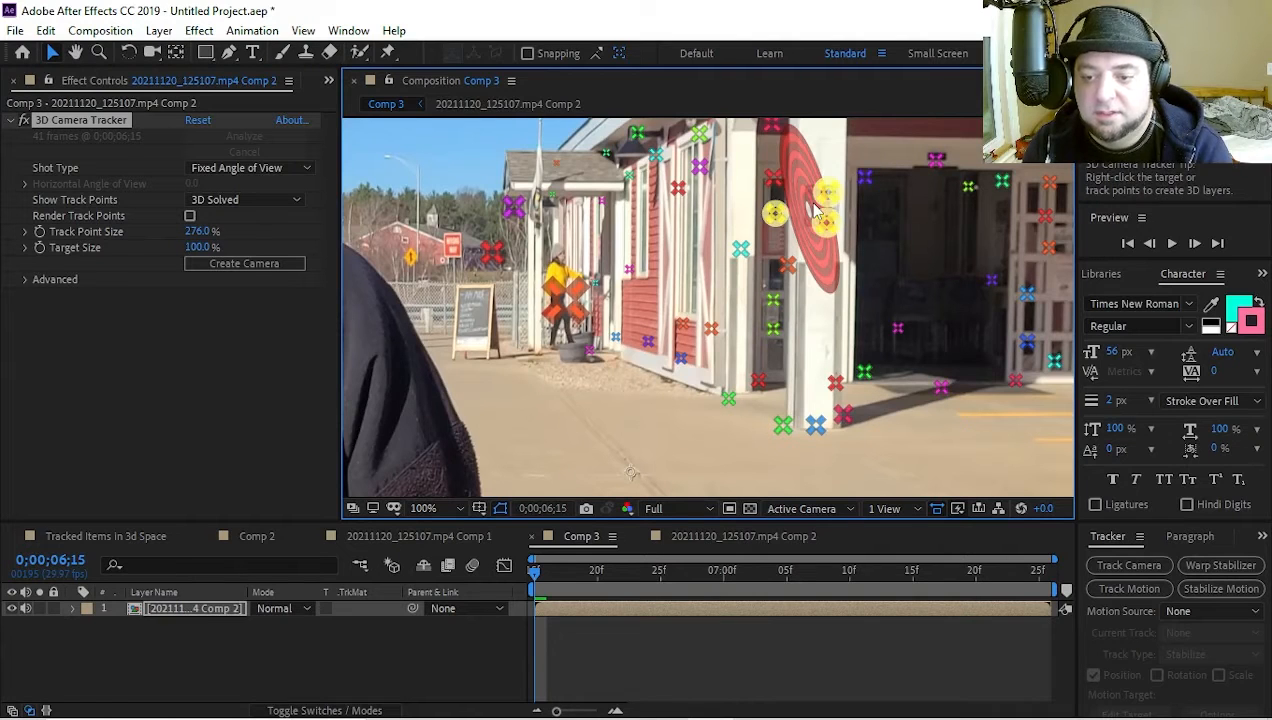
right_click(798, 203)
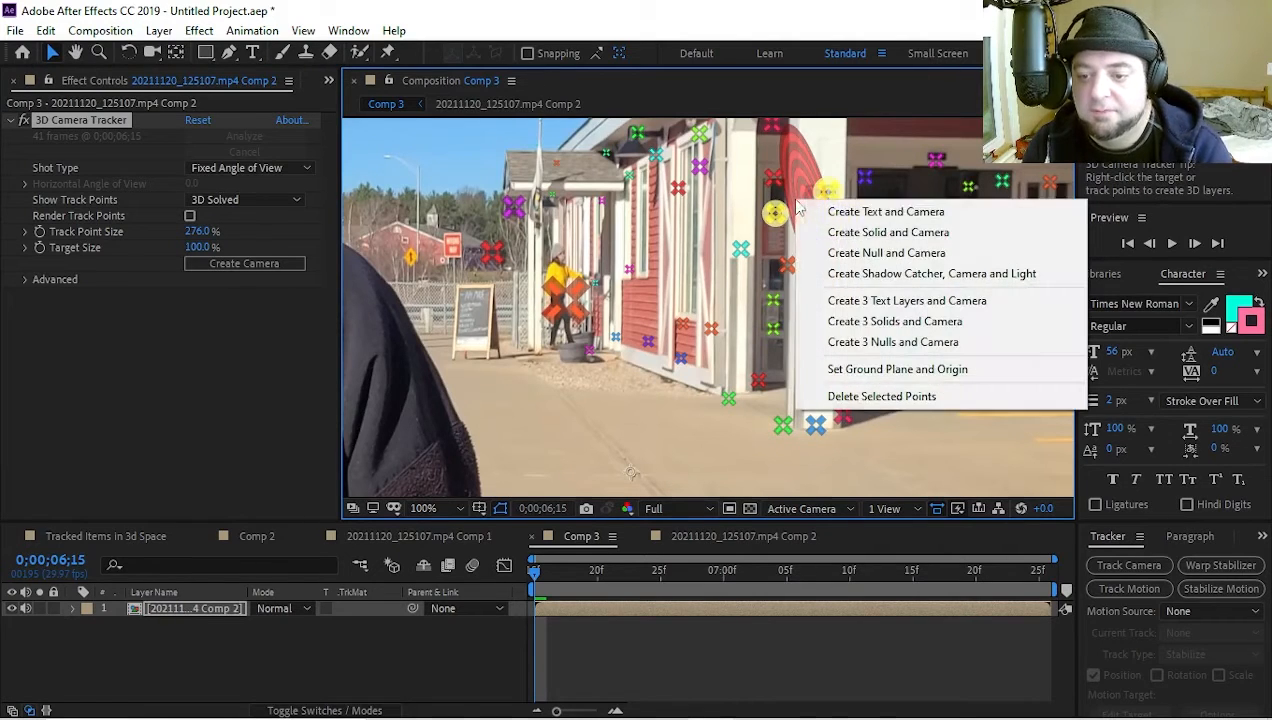
click(870, 232)
Replace the source of the Track Solid 1 layer with Comp 2 from the Footage folder
click(189, 607)
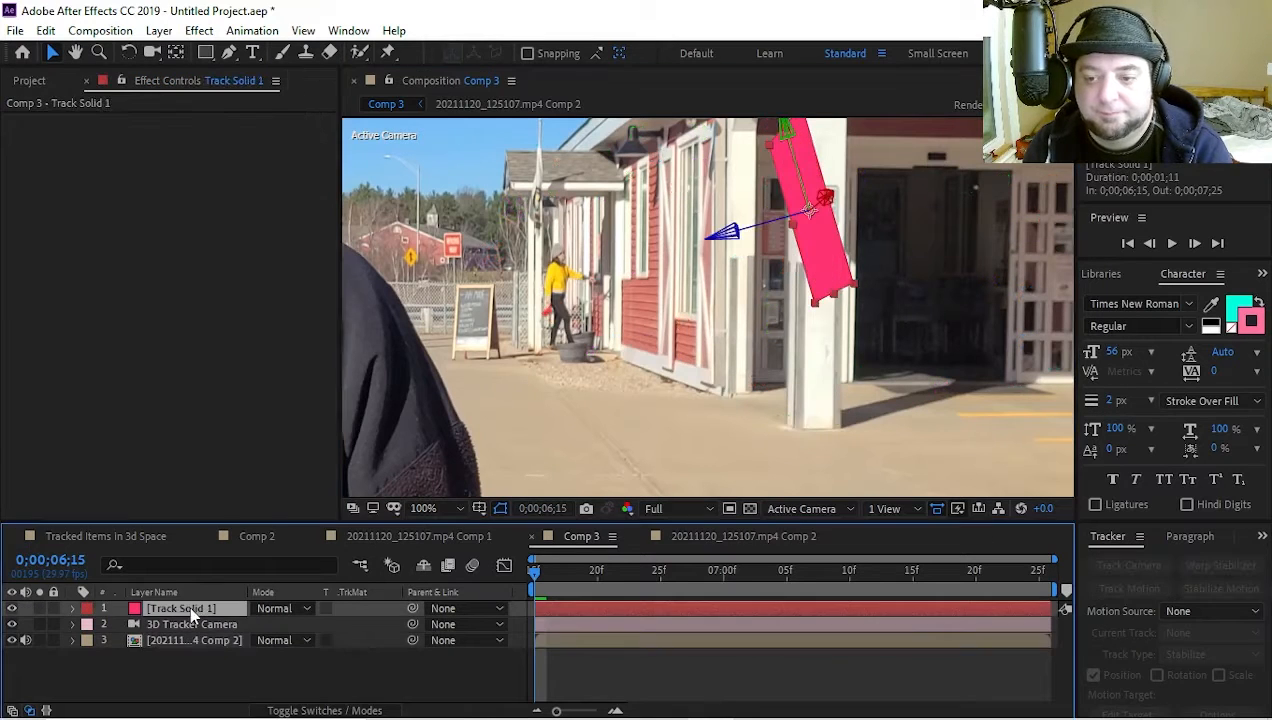
click(57, 81)
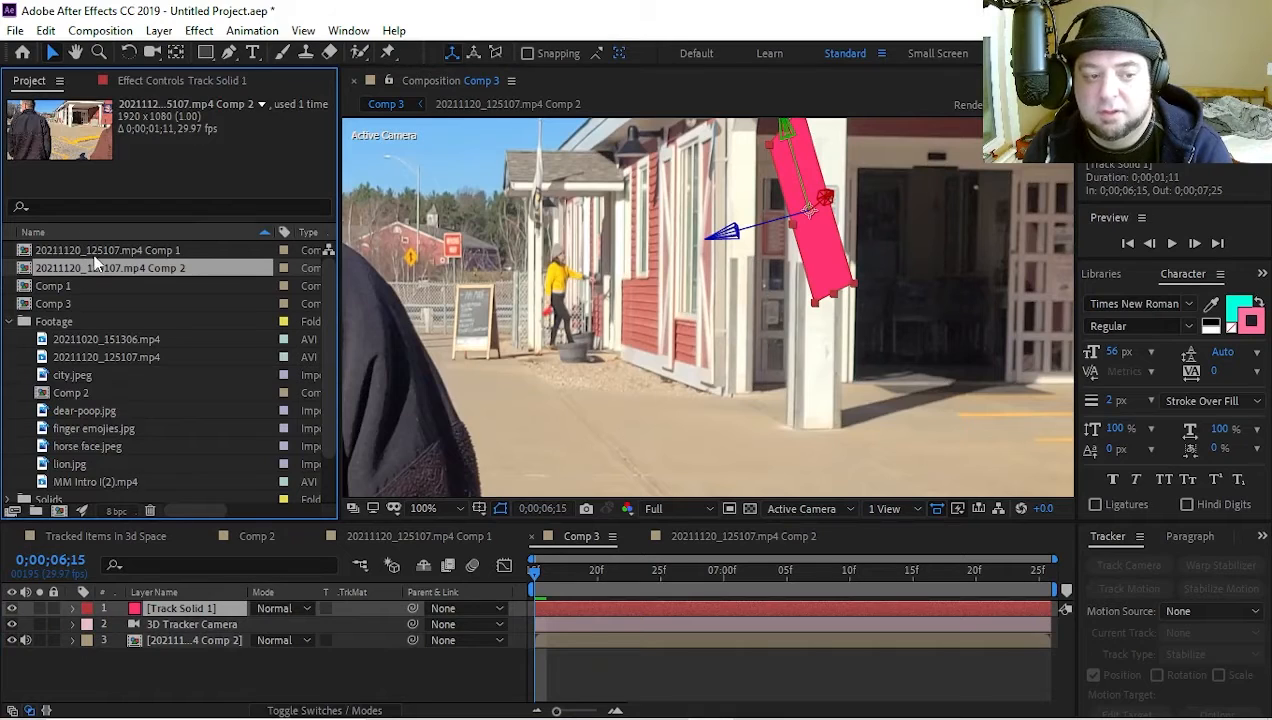
click(60, 287)
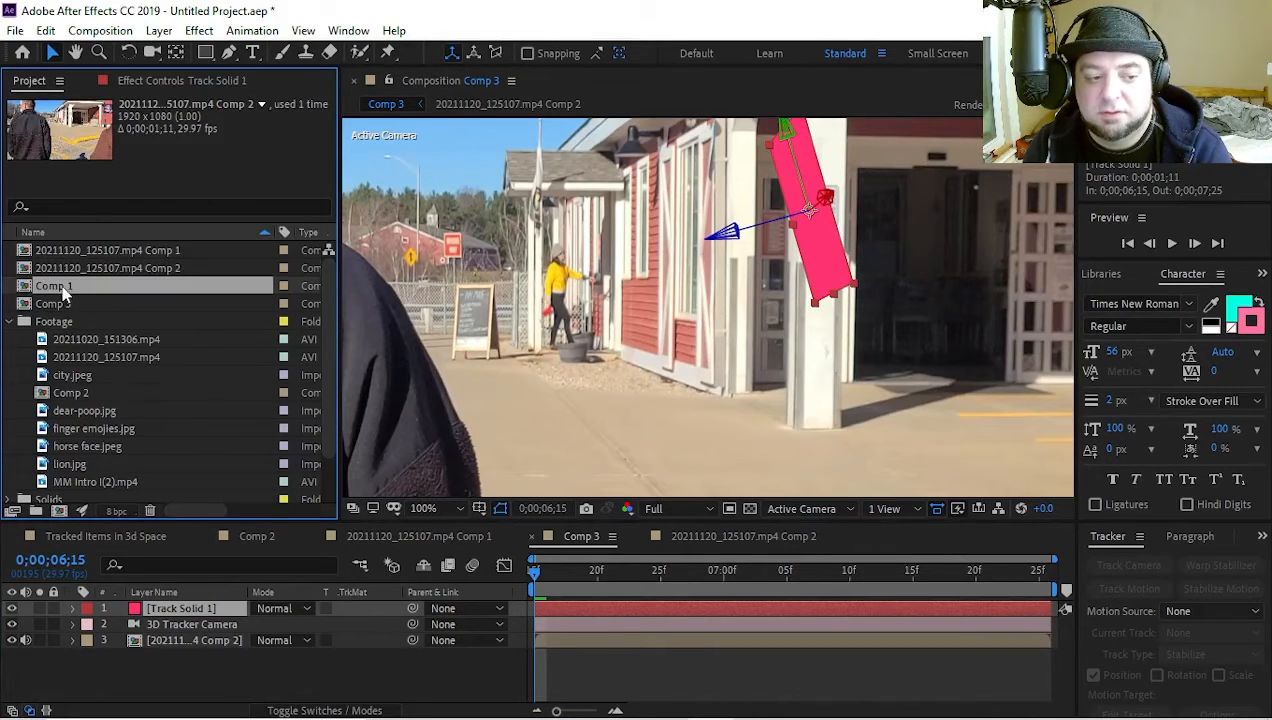
click(59, 303)
click(82, 393)
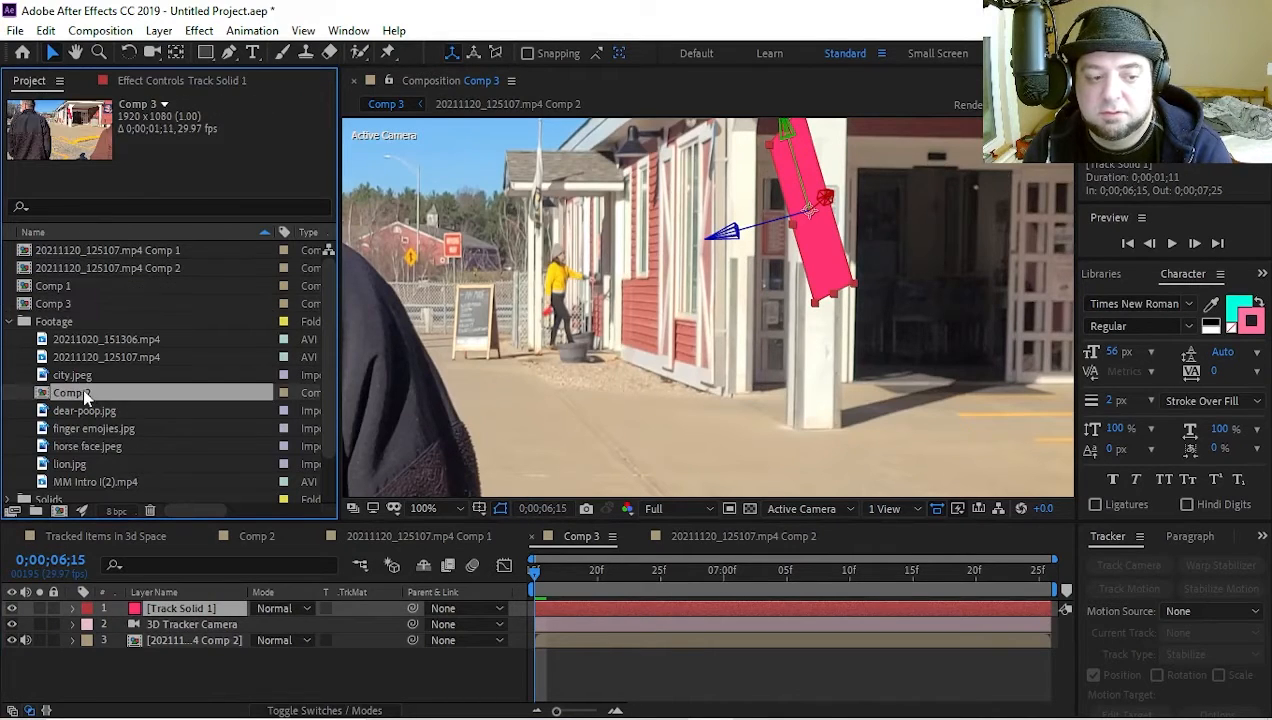
drag(82, 393, 166, 610)
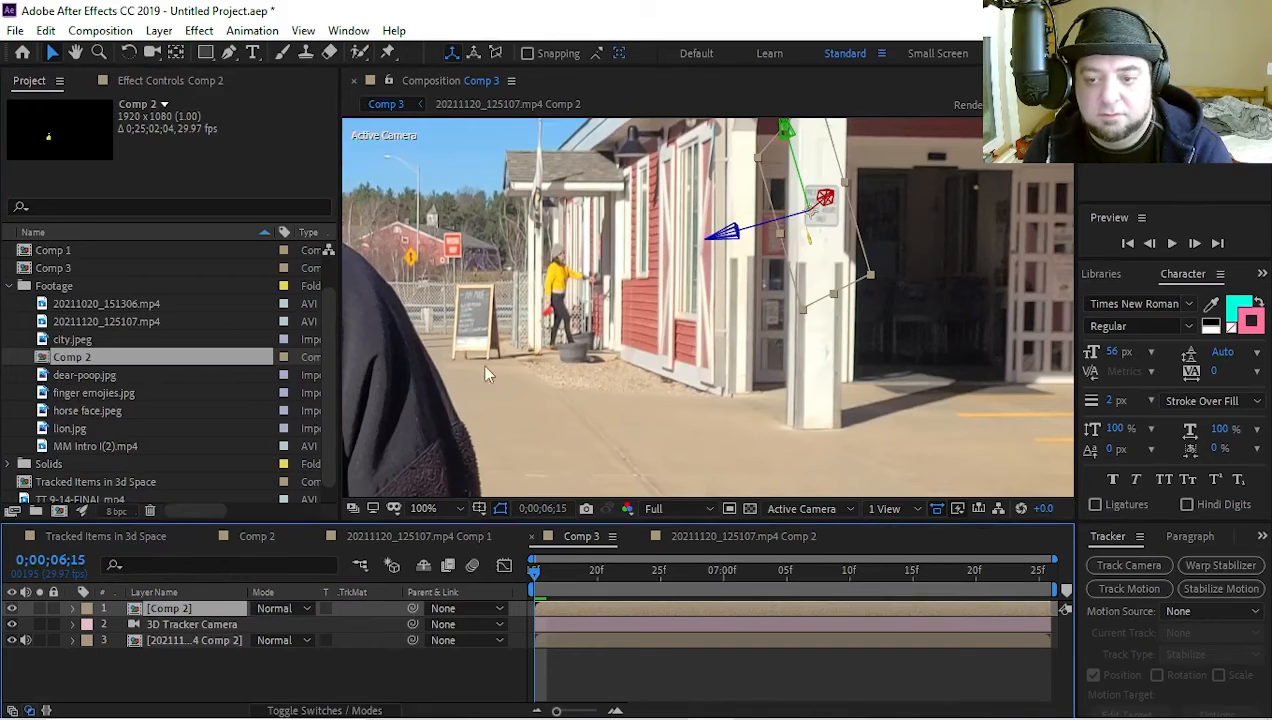
Rotate the Comp 2 layer and move it to about 3108, -1951, 8191 so the hand emoji stands upright on the white pillar
drag(874, 285, 886, 477)
drag(893, 408, 909, 292)
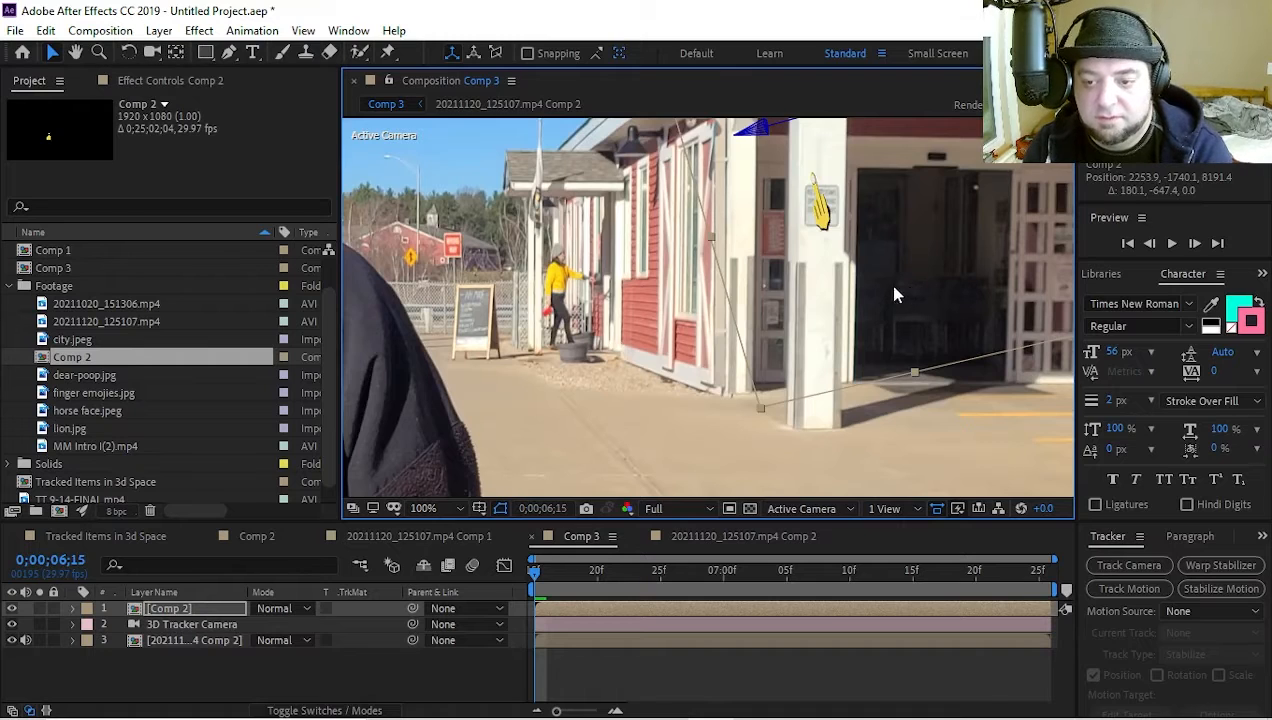
scroll(838, 245, down, 2)
key(w)
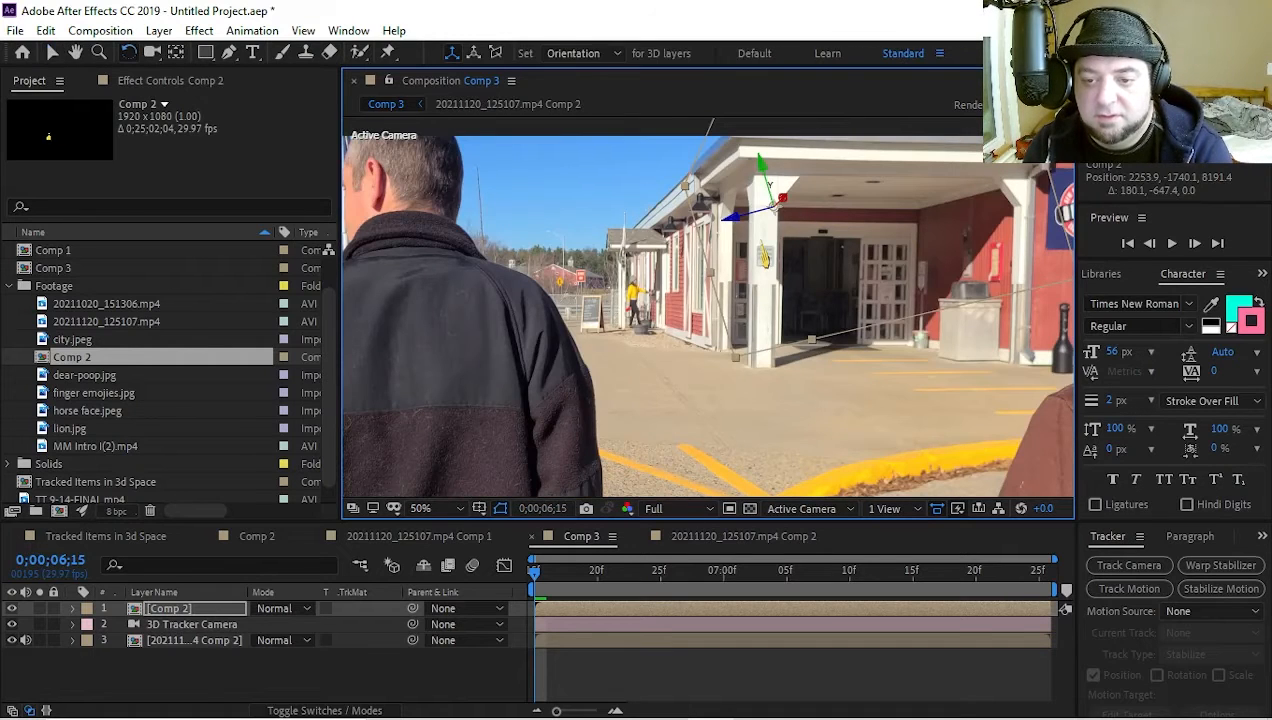
drag(767, 185, 769, 251)
key(v)
click(803, 435)
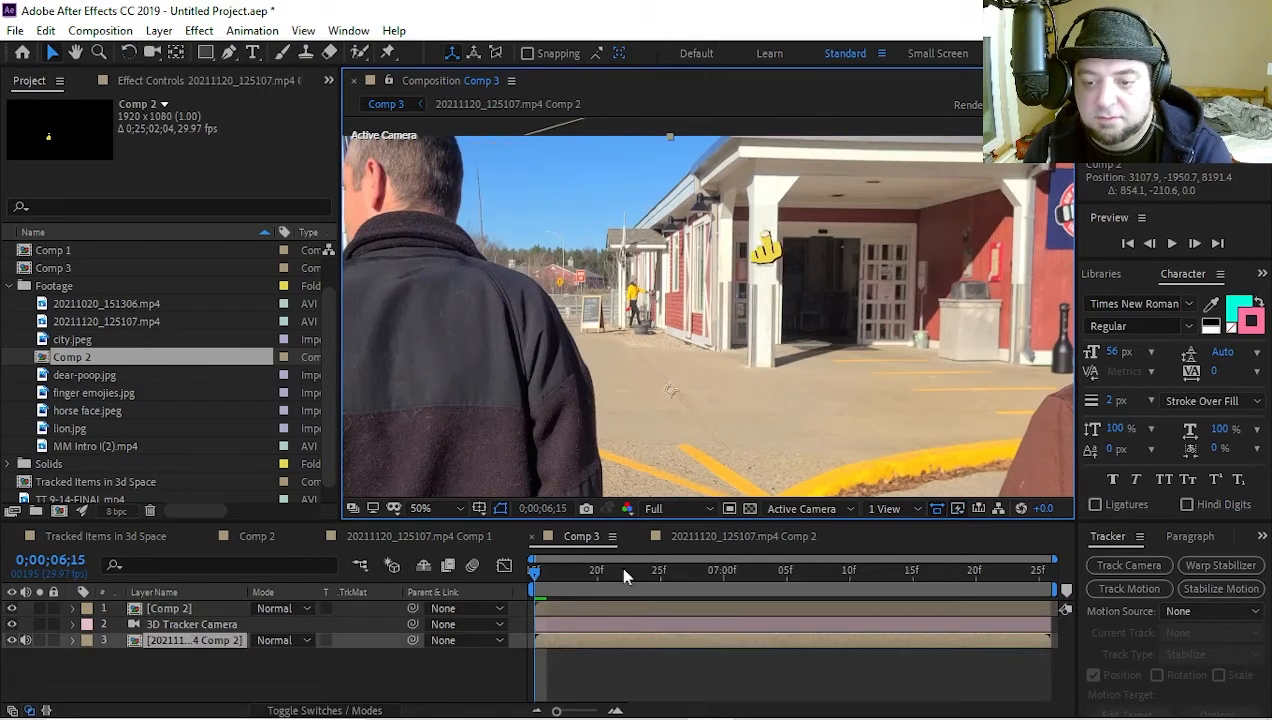
mouse_move(536, 575)
mouse_down()
mouse_move(659, 573)
mouse_move(517, 571)
mouse_up()
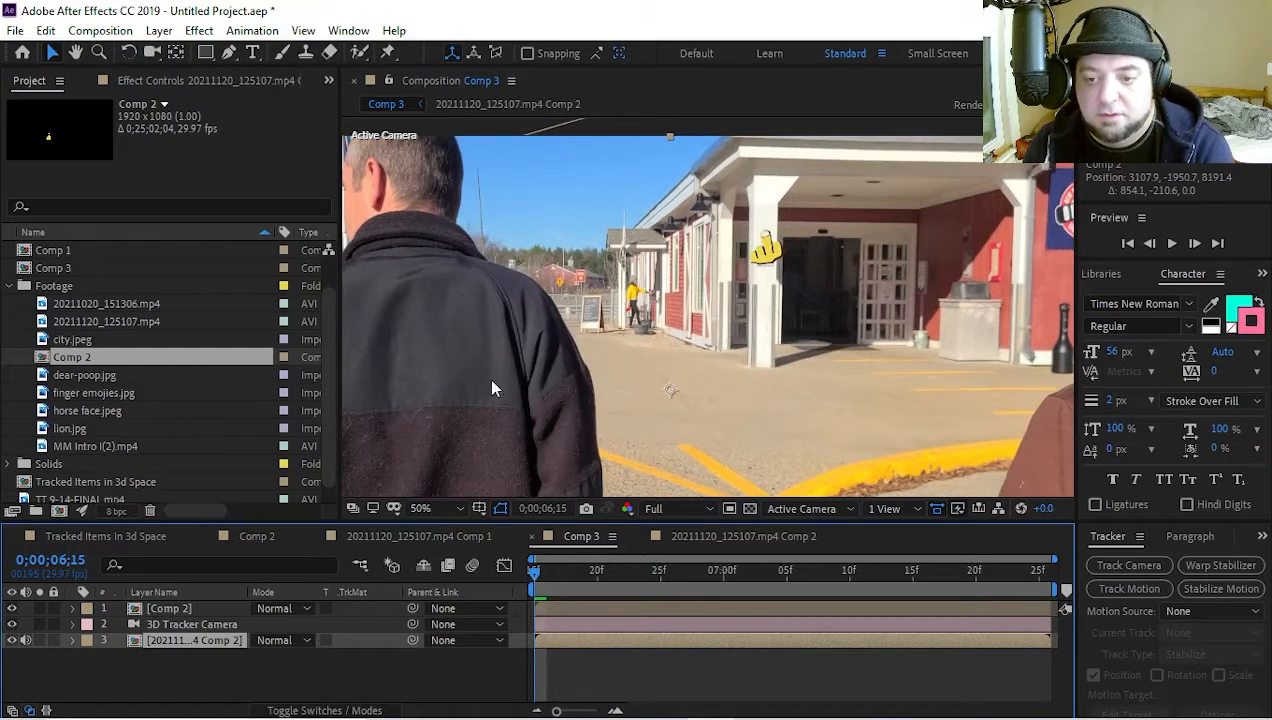
click(190, 612)
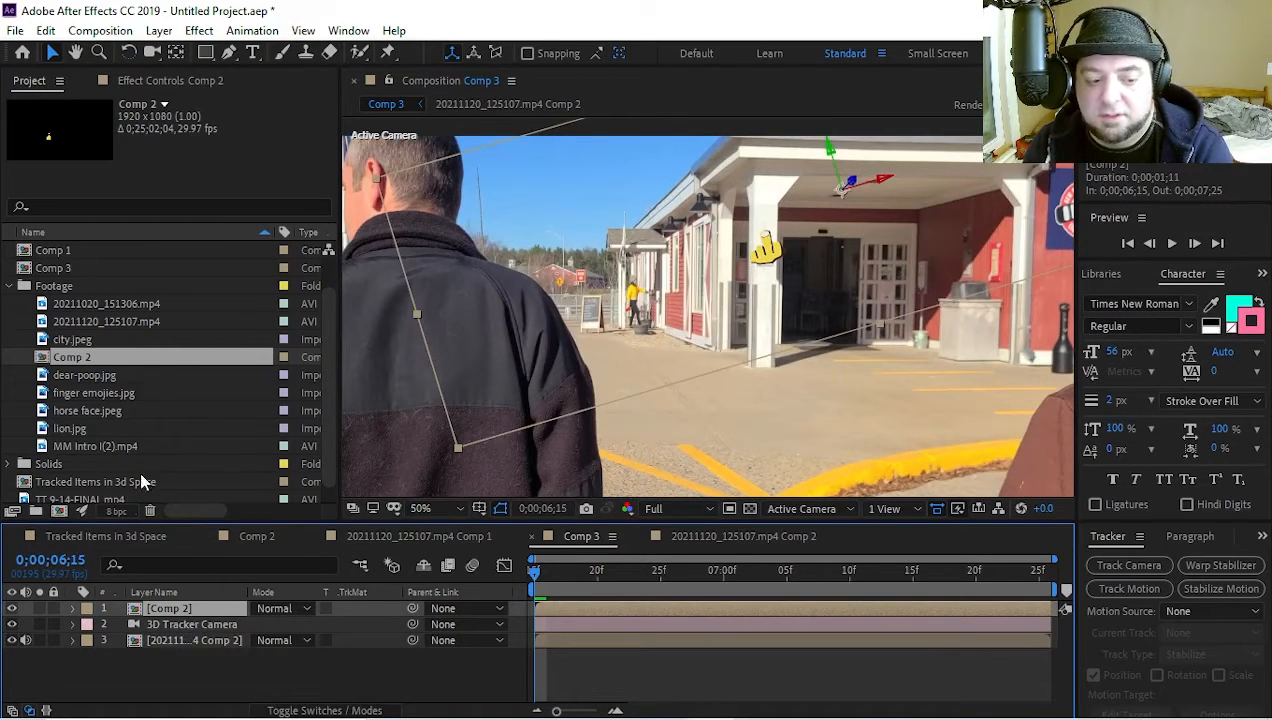
click(199, 688)
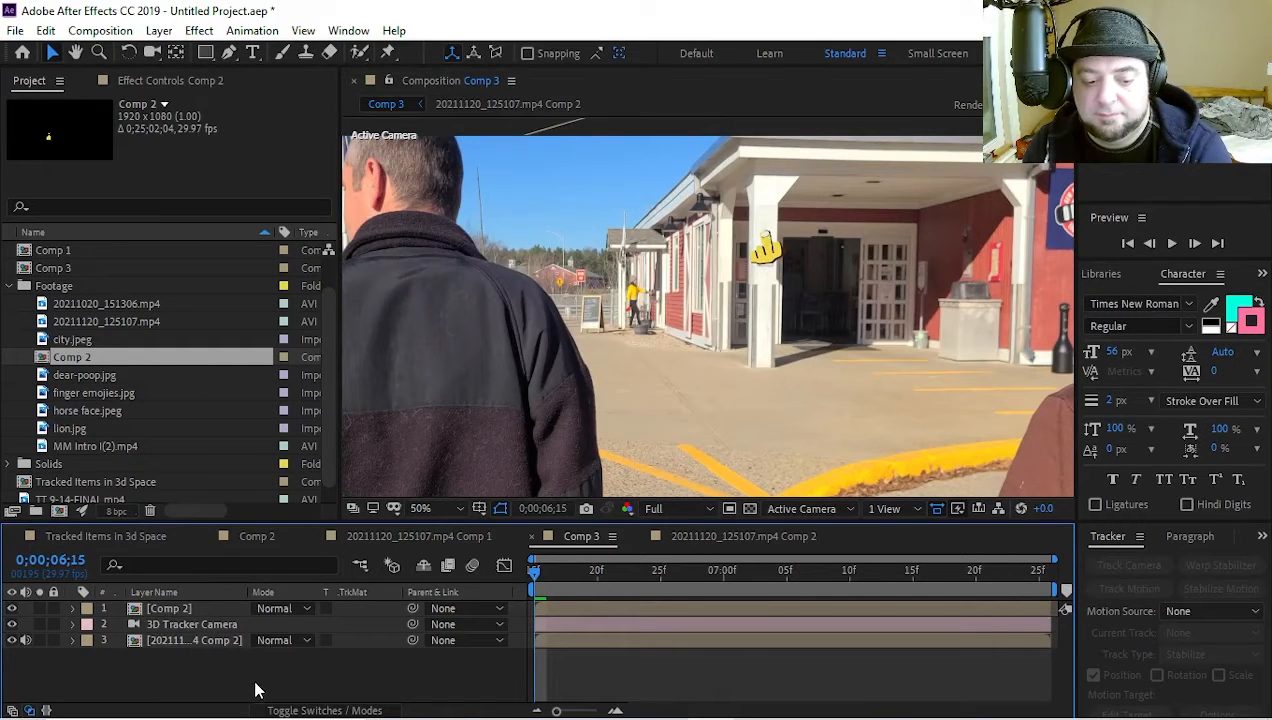
key(ctrl+t)
scroll(718, 298, down, 2)
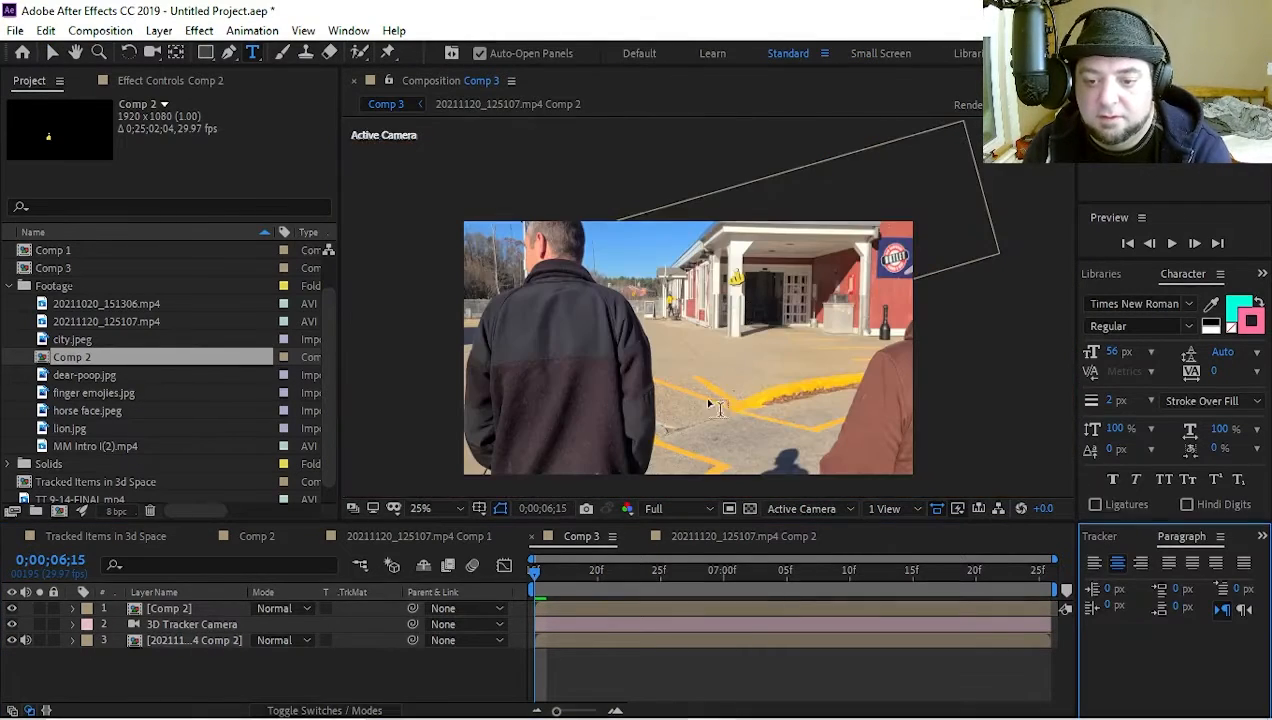
scroll(703, 396, up, 2)
click(208, 612)
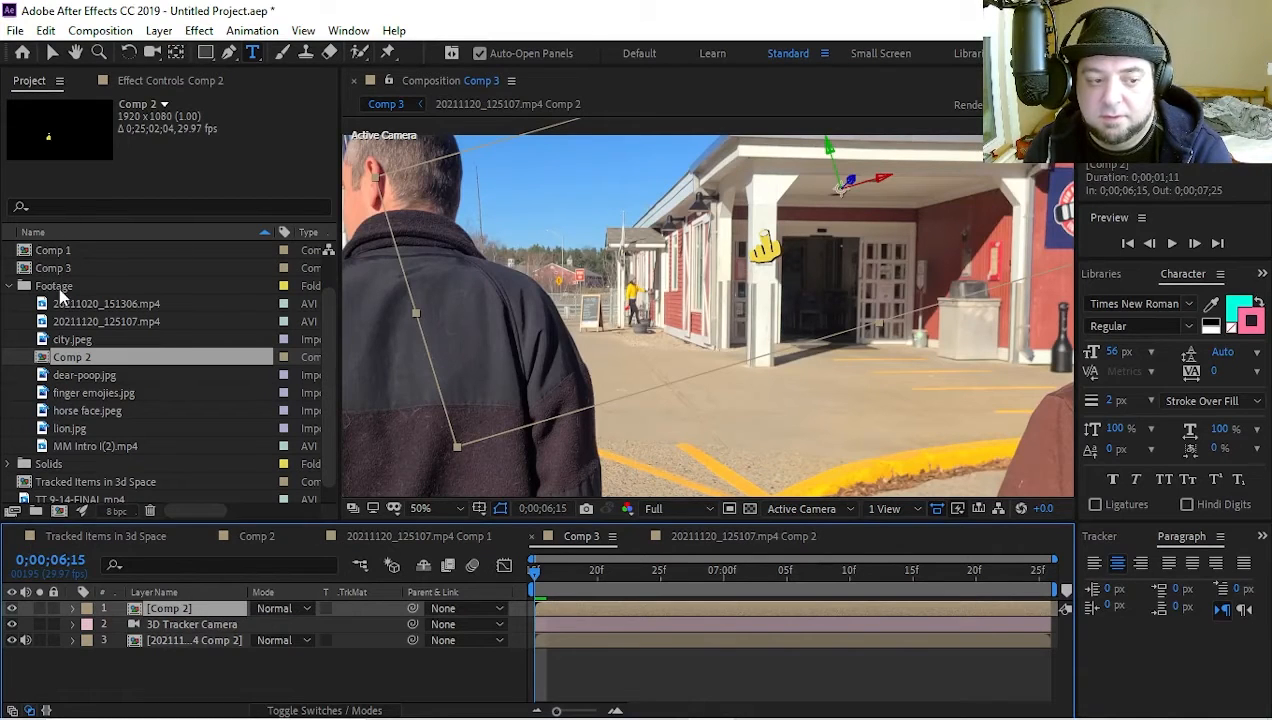
scroll(60, 310, up, 1)
Create a text layer from the three 3D Camera Tracker points at the top of the white entrance pillar
click(173, 638)
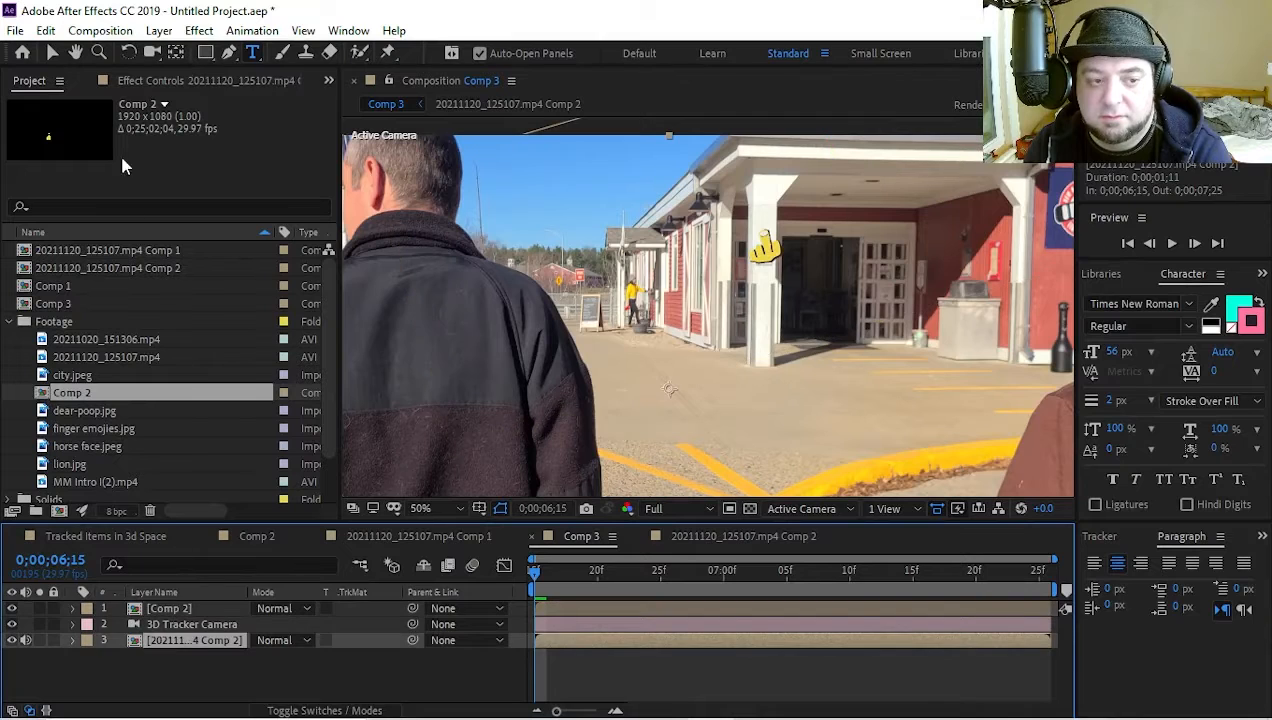
click(165, 81)
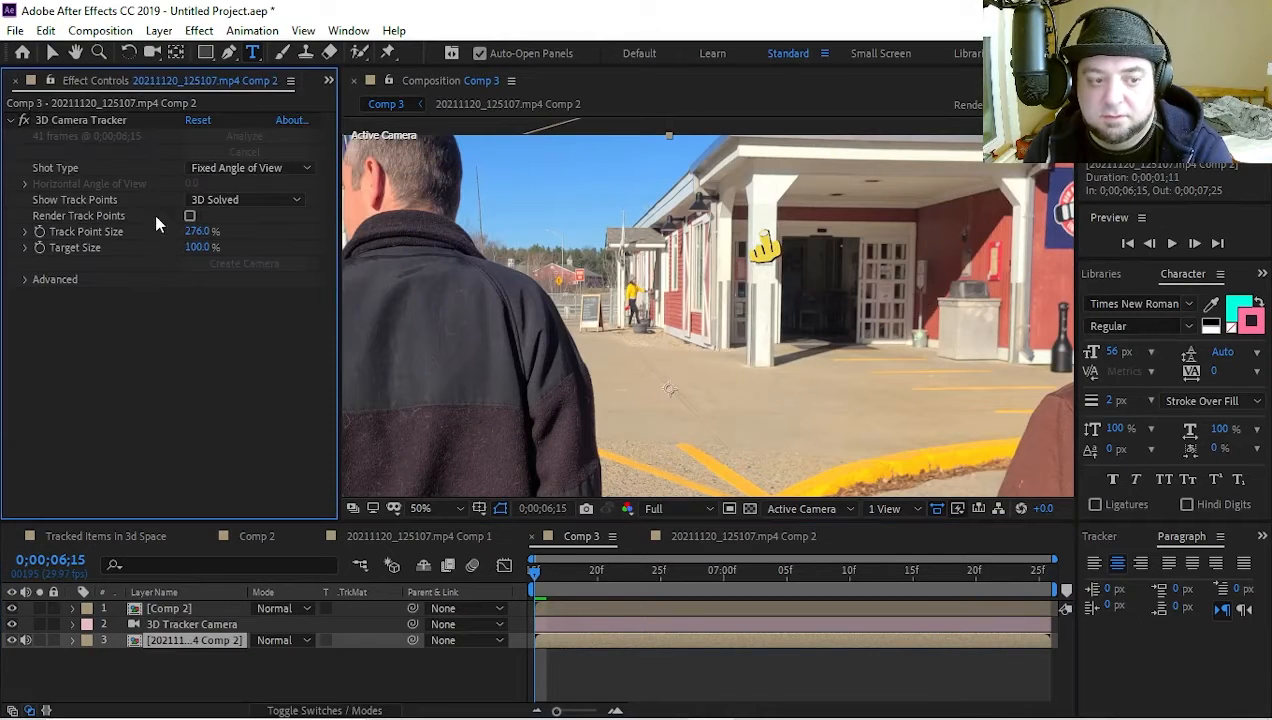
click(69, 119)
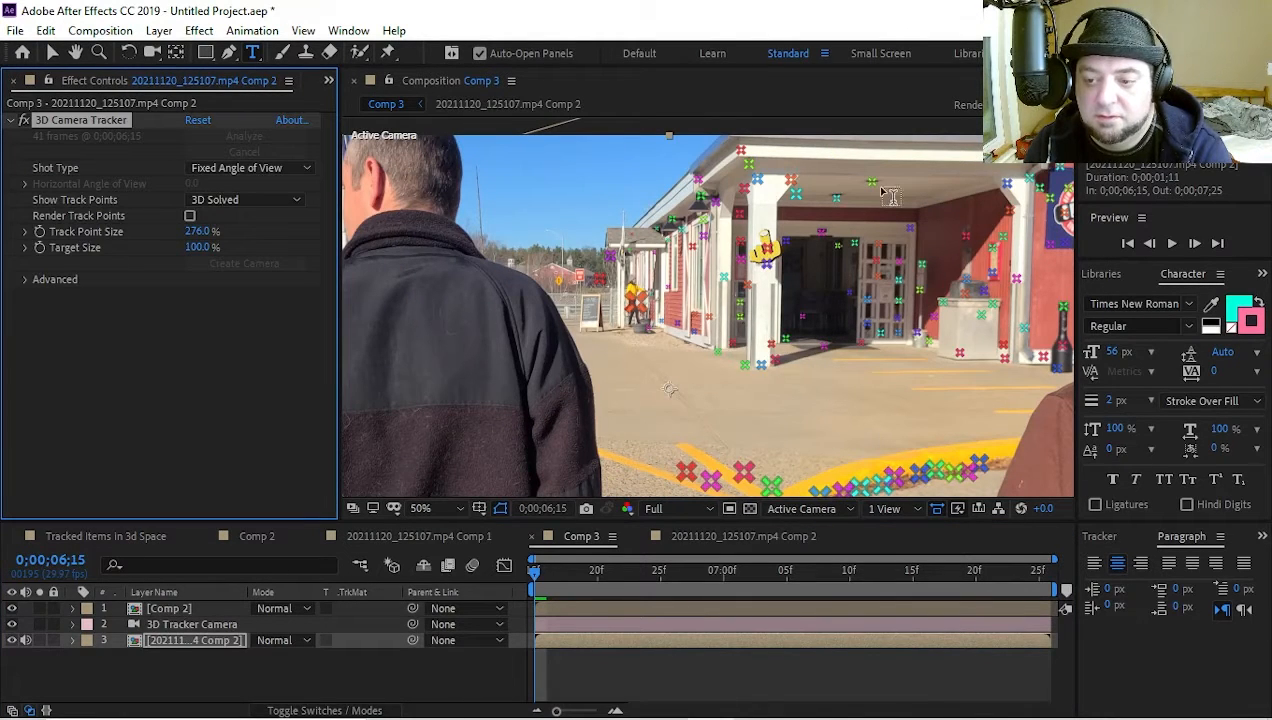
key(comma)
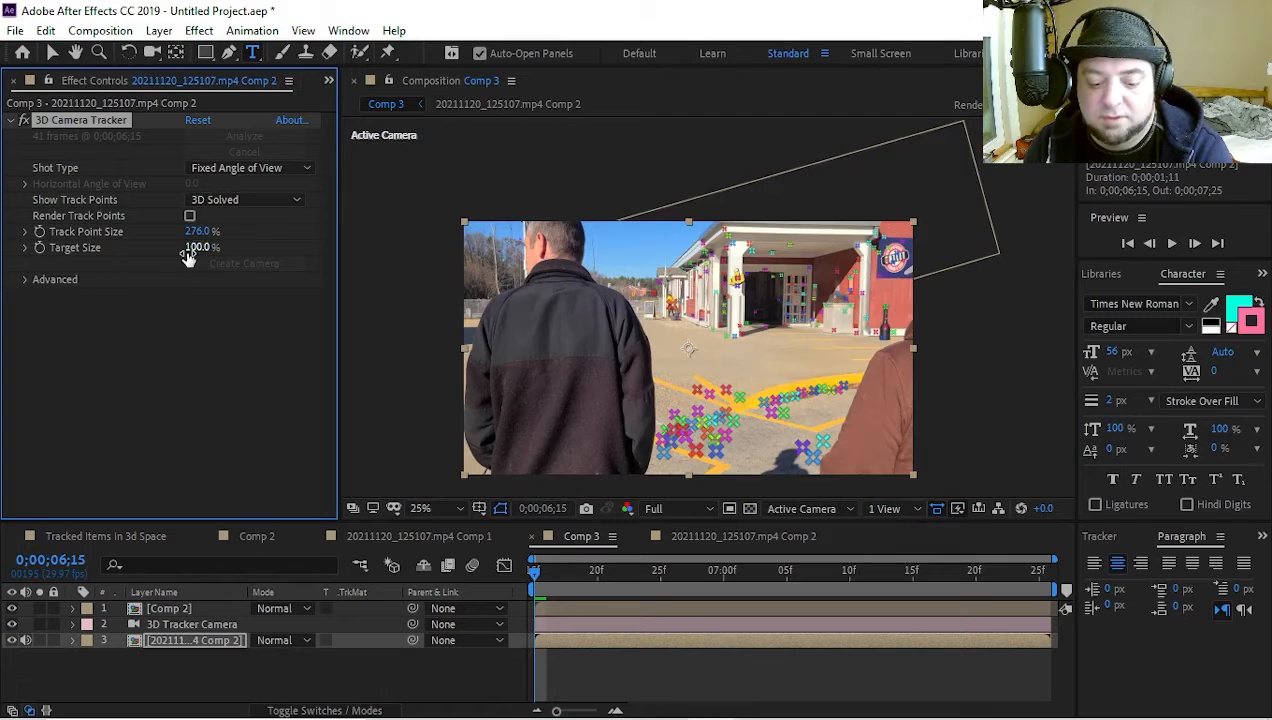
key(v)
scroll(782, 244, up, 2)
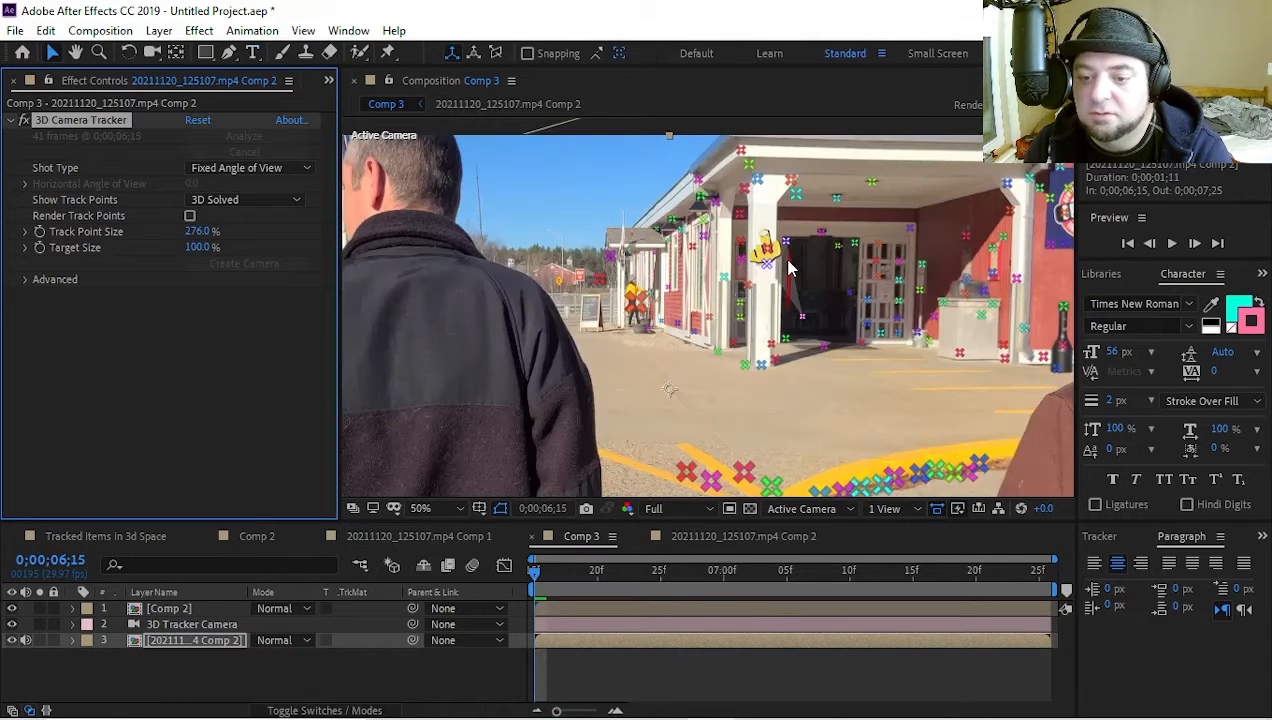
click(765, 178)
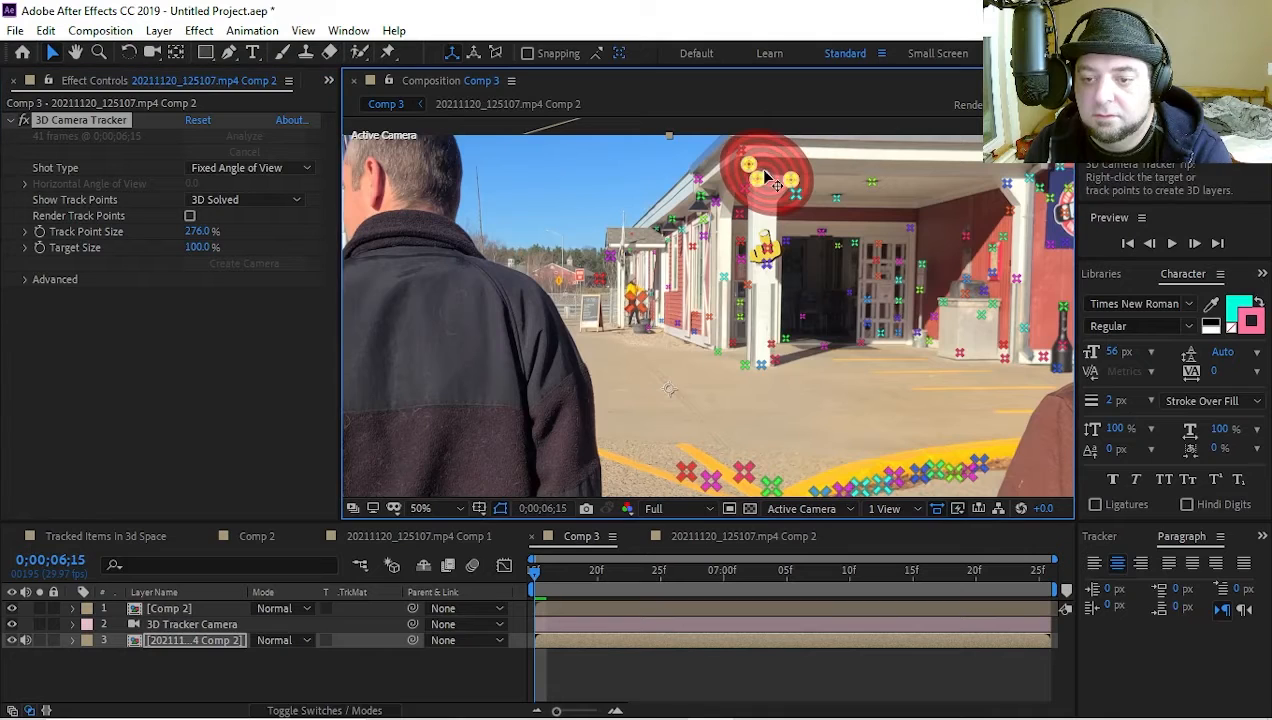
right_click(767, 174)
click(827, 184)
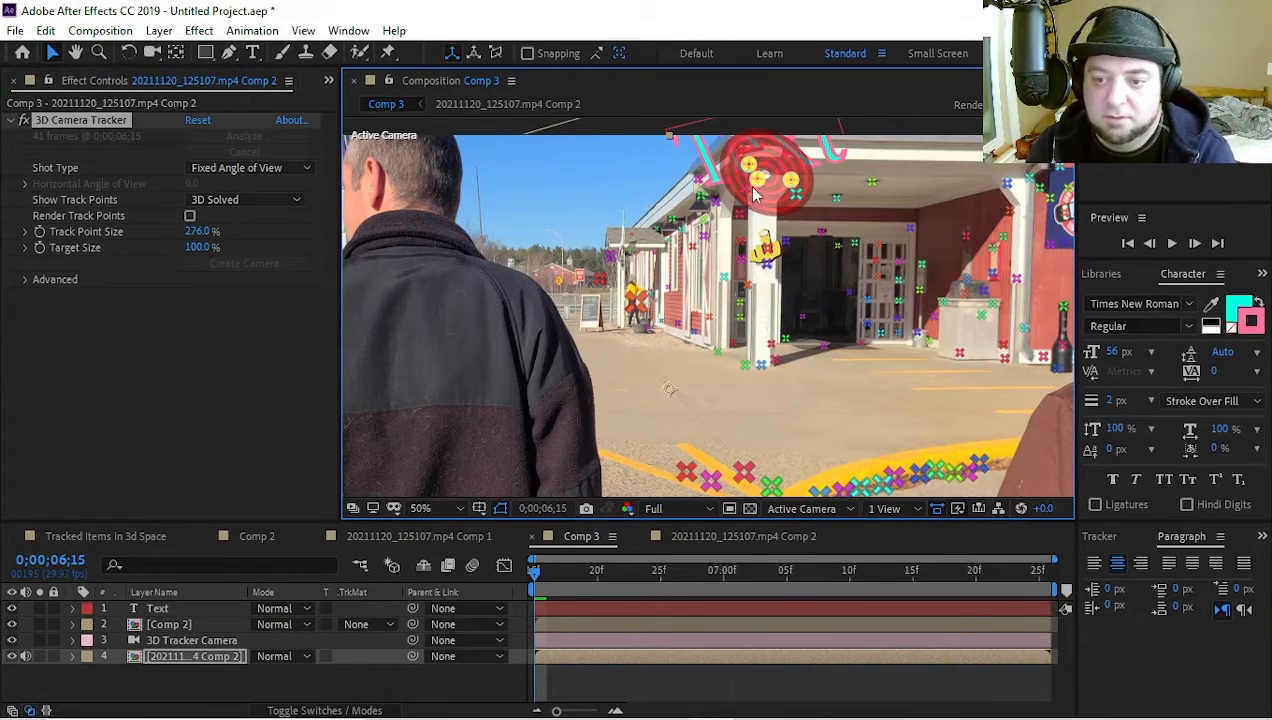
scroll(754, 193, down, 1)
scroll(753, 196, up, 1)
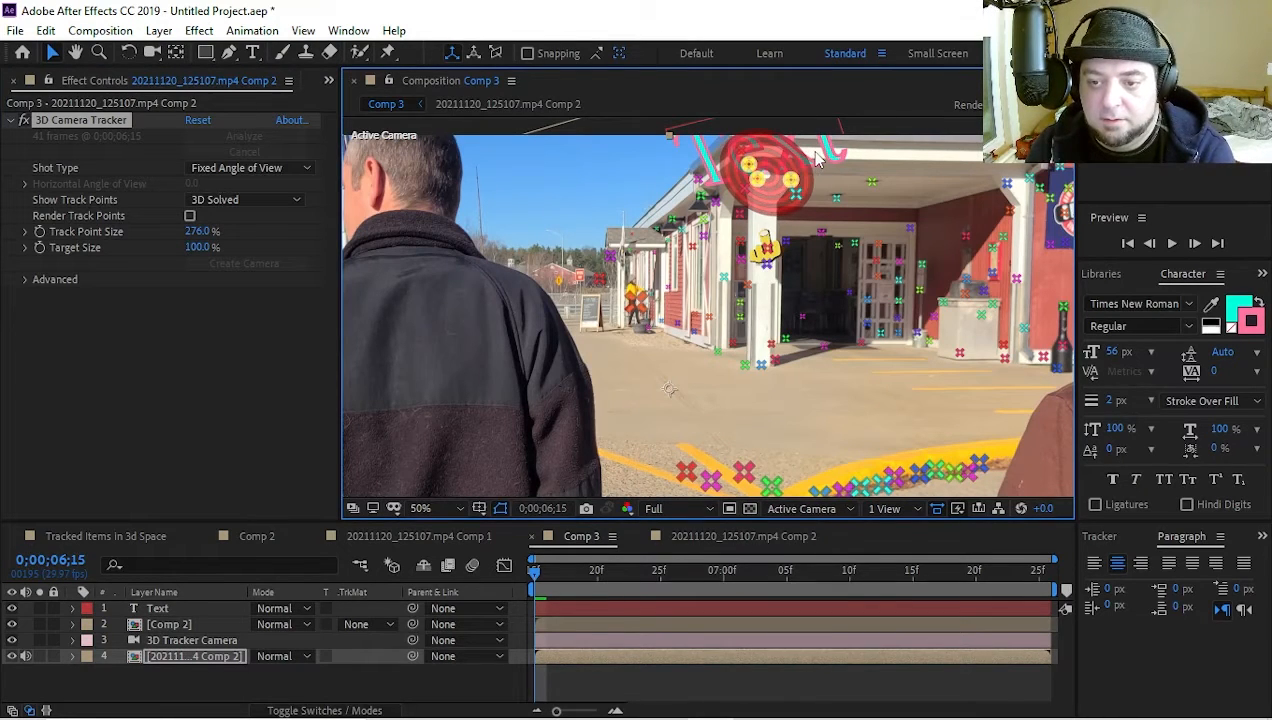
click(222, 680)
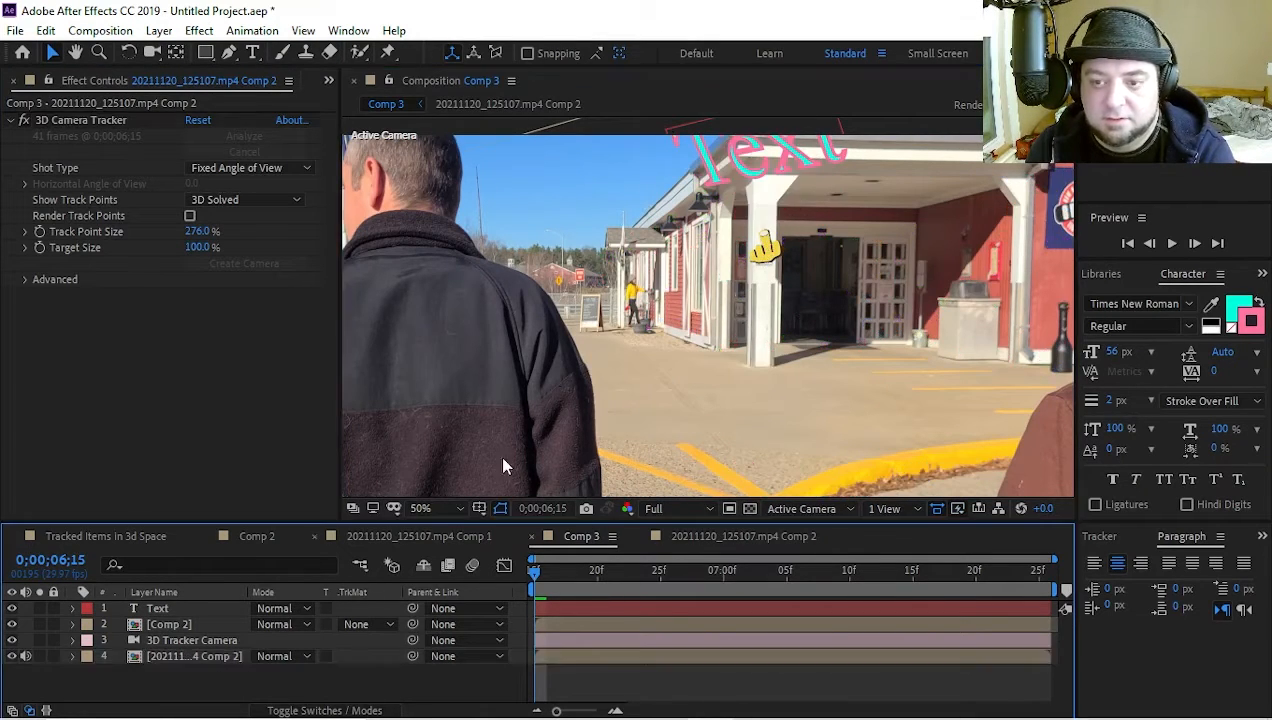
Replace the tracked text layer's wording with "Go Away"
double_click(742, 170)
text(v)
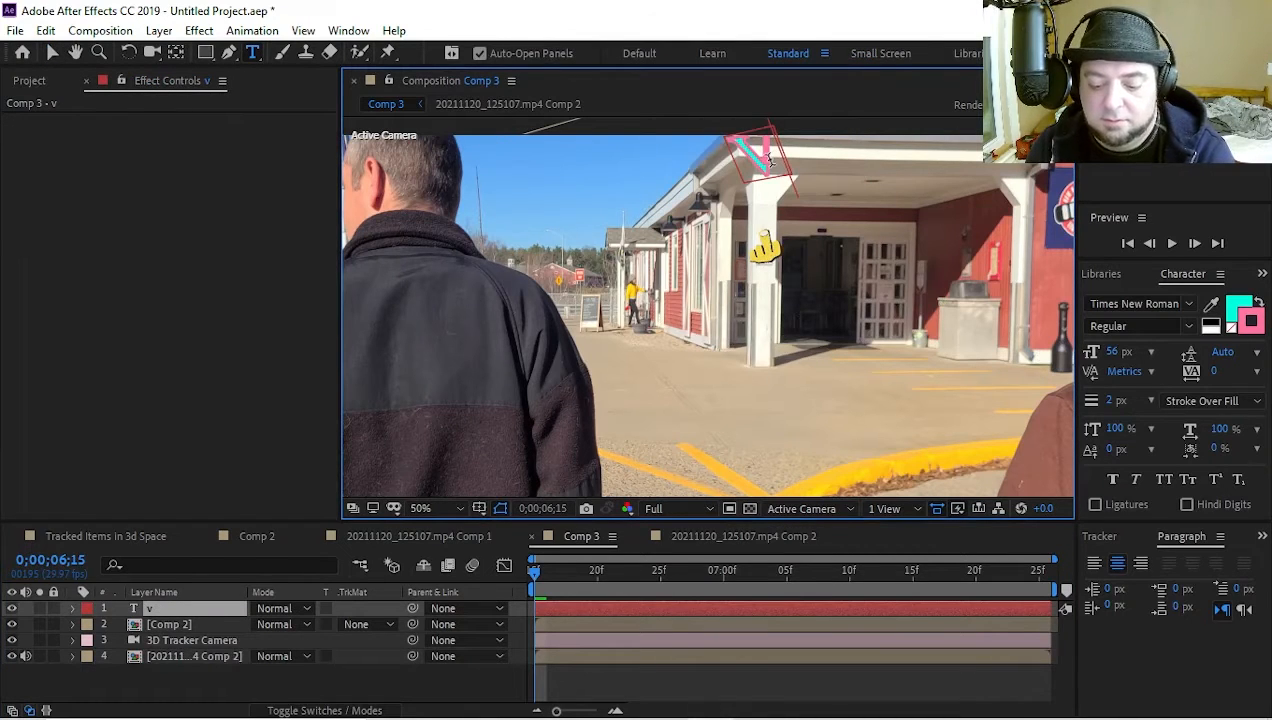
key(BackSpace)
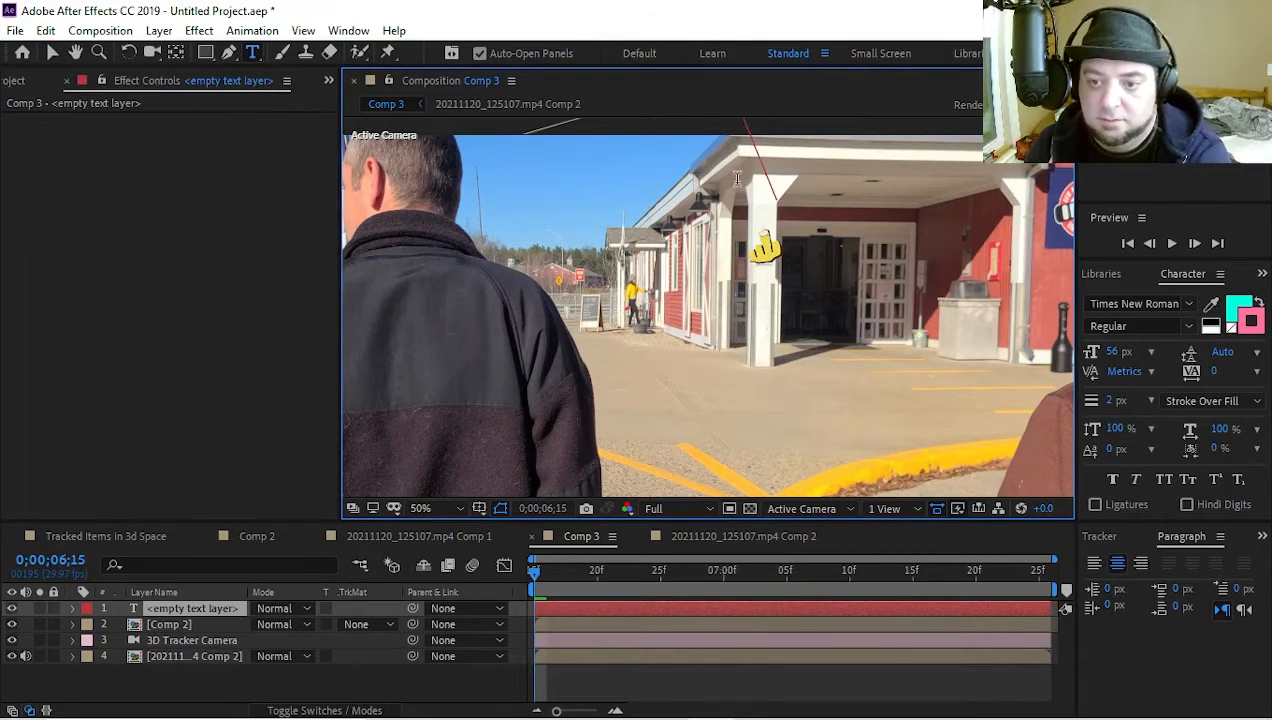
click(412, 684)
key(v)
click(793, 158)
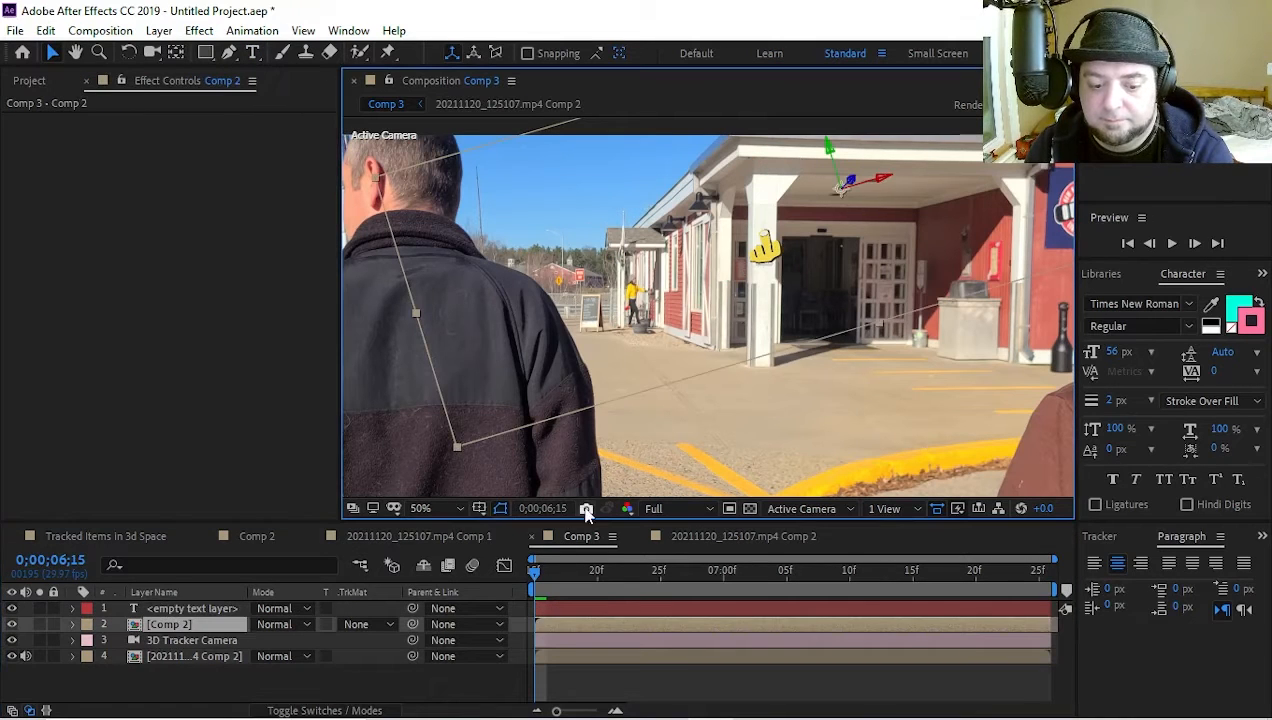
double_click(181, 608)
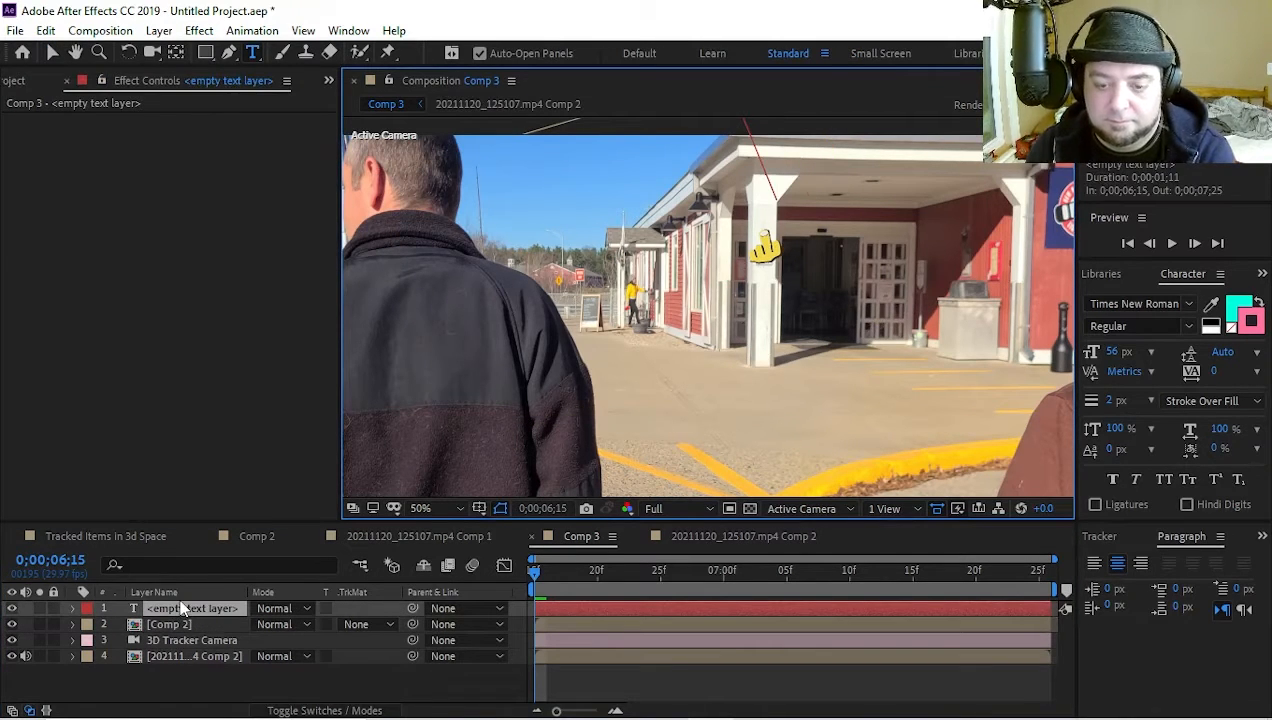
text(Go Away)
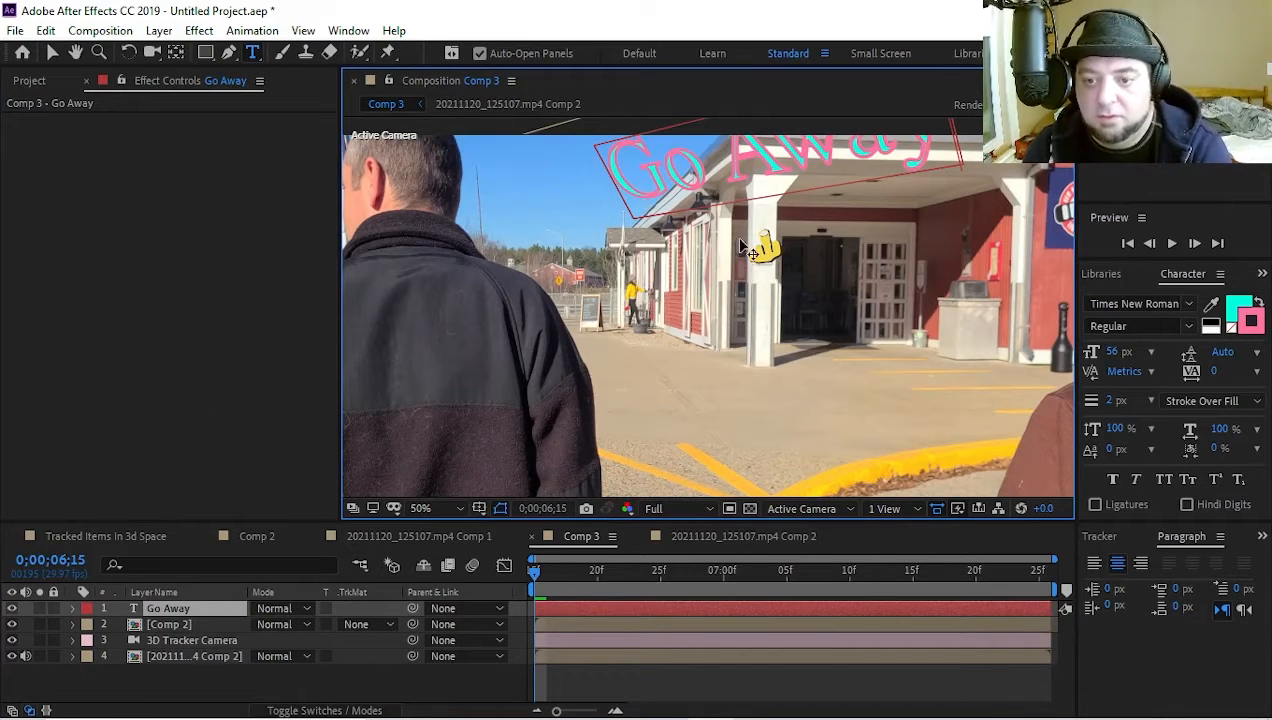
text(v)
key(BackSpace)
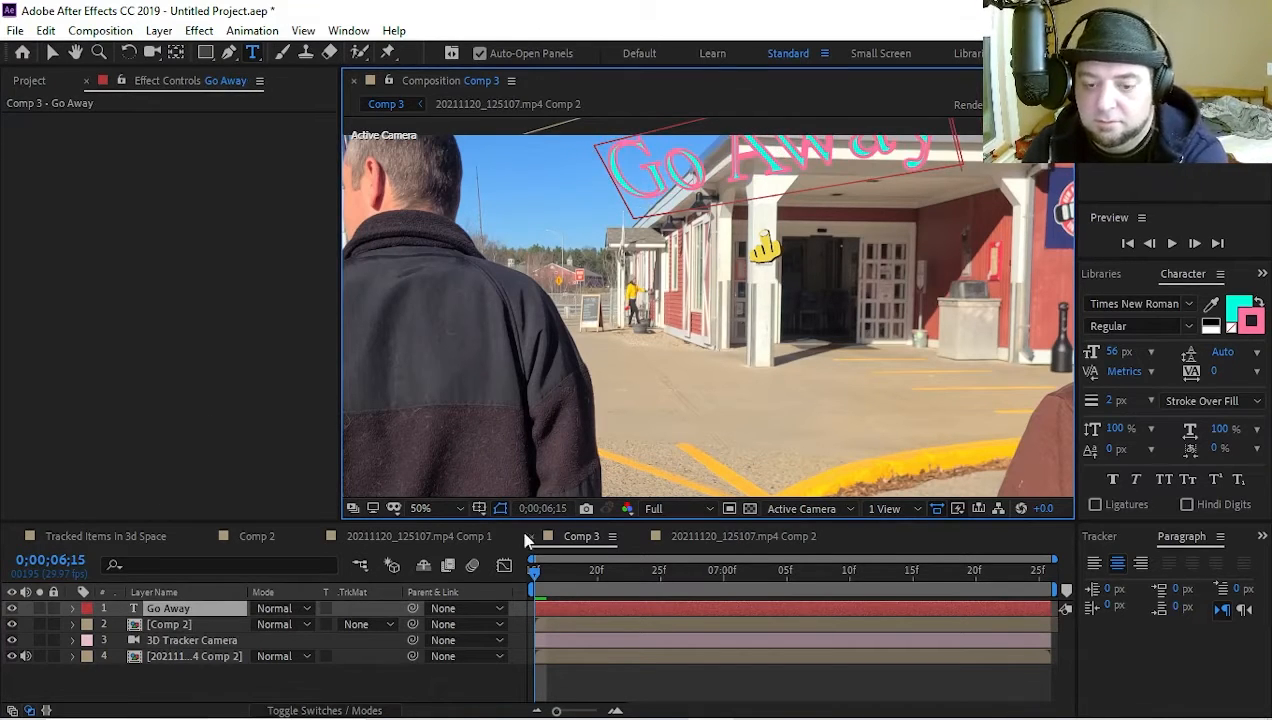
click(341, 688)
Rotate the Go Away text level and move it to about 3164, -2276, 9627 across the entrance roof
key(v)
drag(742, 193, 828, 184)
key(w)
key(v)
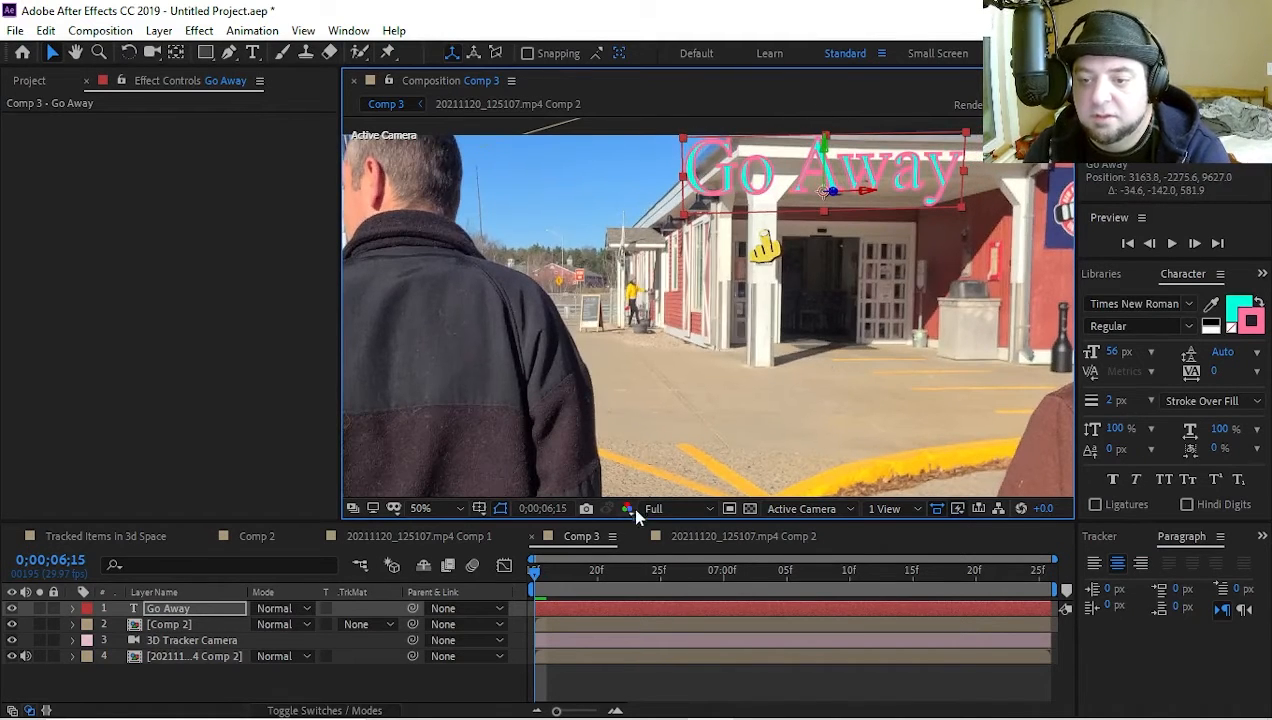
Play Comp 3 from 0;00;06;15 to check how the Go Away text and hand emoji follow the footage
mouse_move(545, 569)
mouse_down()
mouse_move(721, 572)
mouse_move(531, 576)
mouse_up()
scroll(783, 287, down, 2)
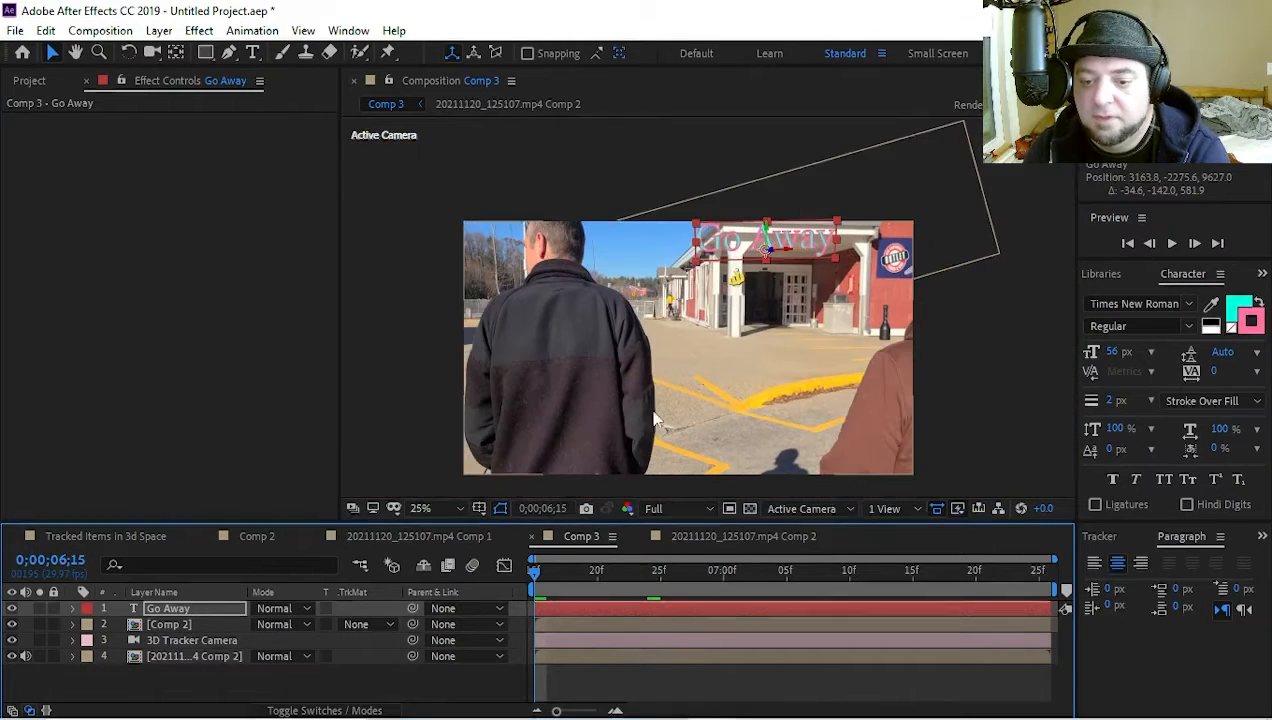
click(981, 362)
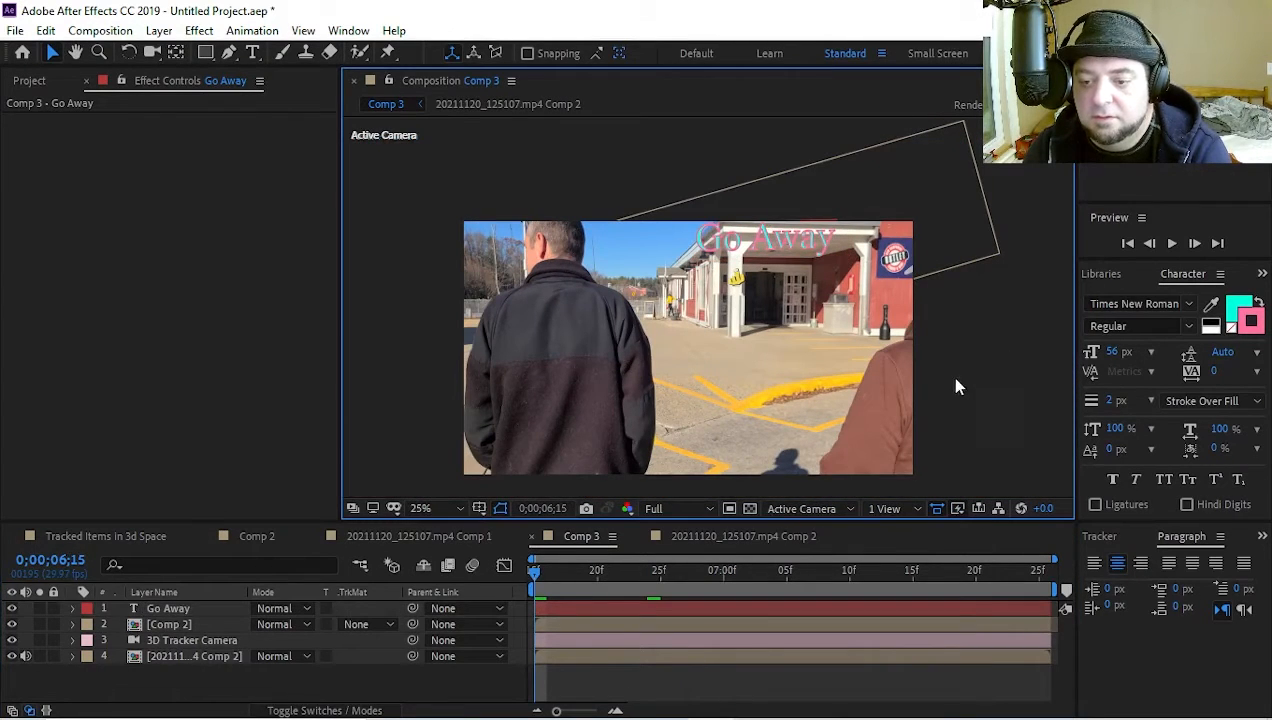
scroll(813, 375, up, 2)
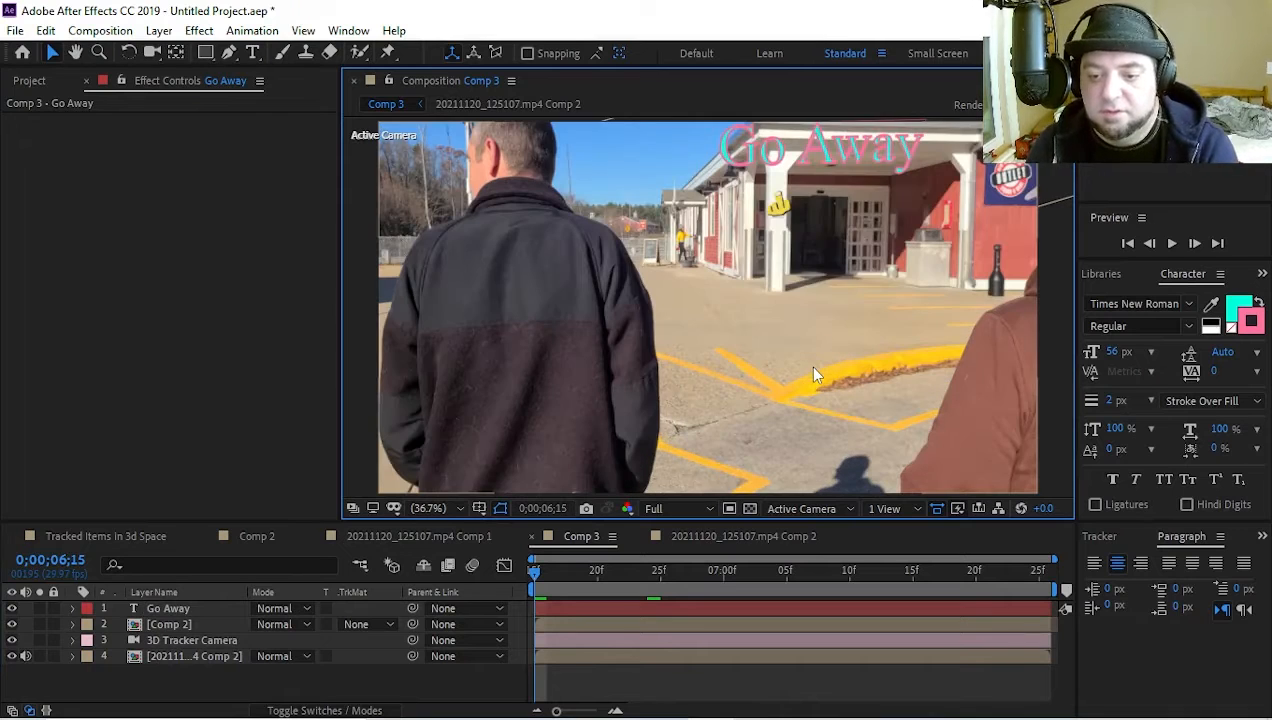
key(space)
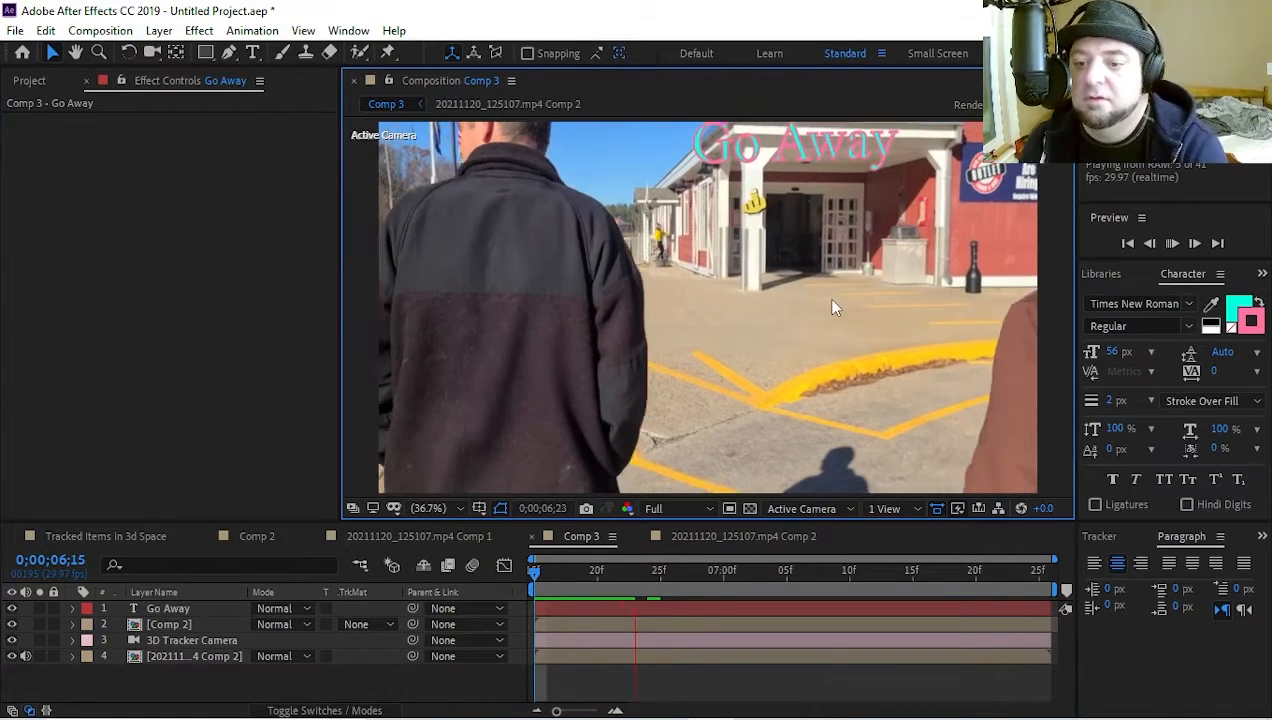
key(space)
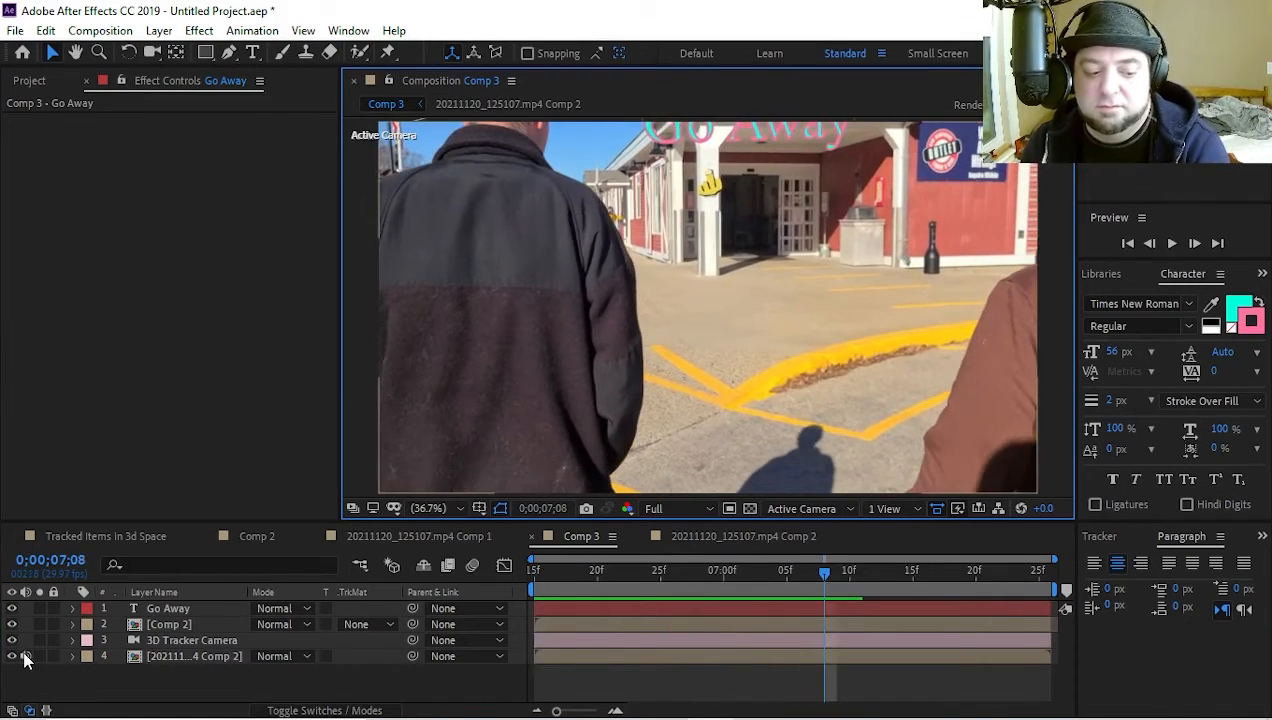
Mute the audio of the precomposed 20211120_125107.mp4 Comp 2 layer and preview Comp 3 again
click(26, 657)
key(space)
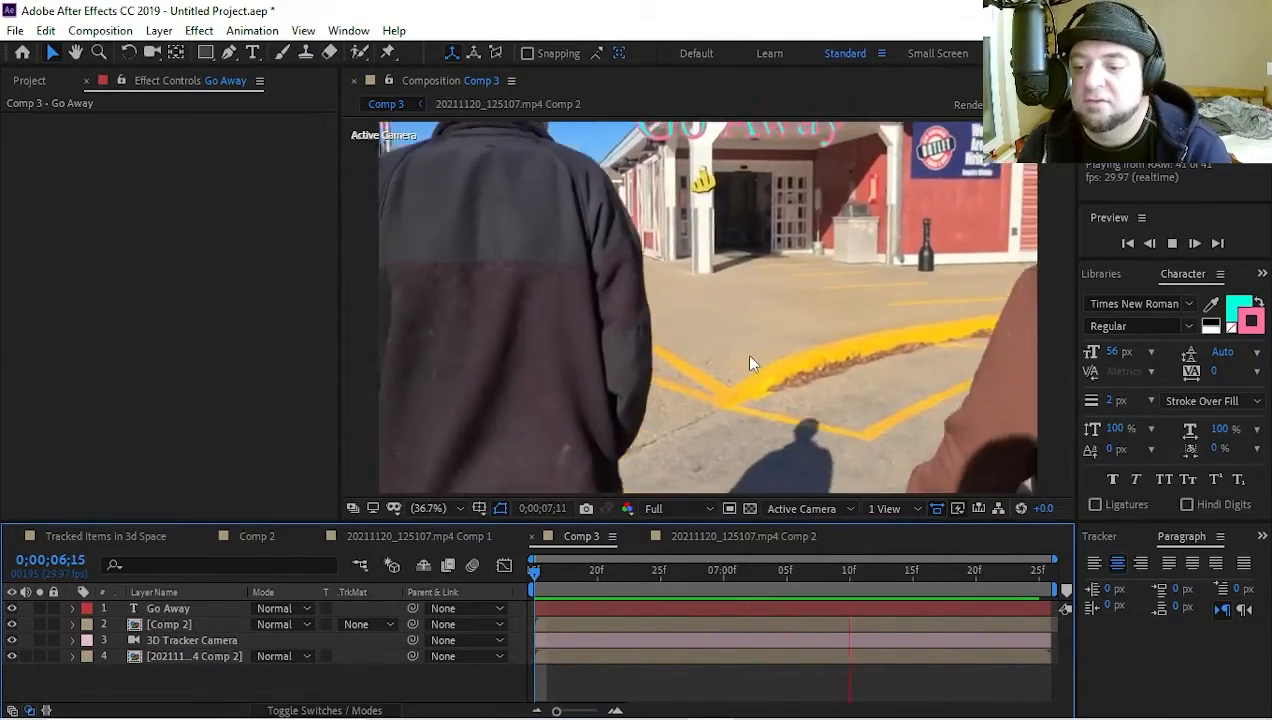
key(space)
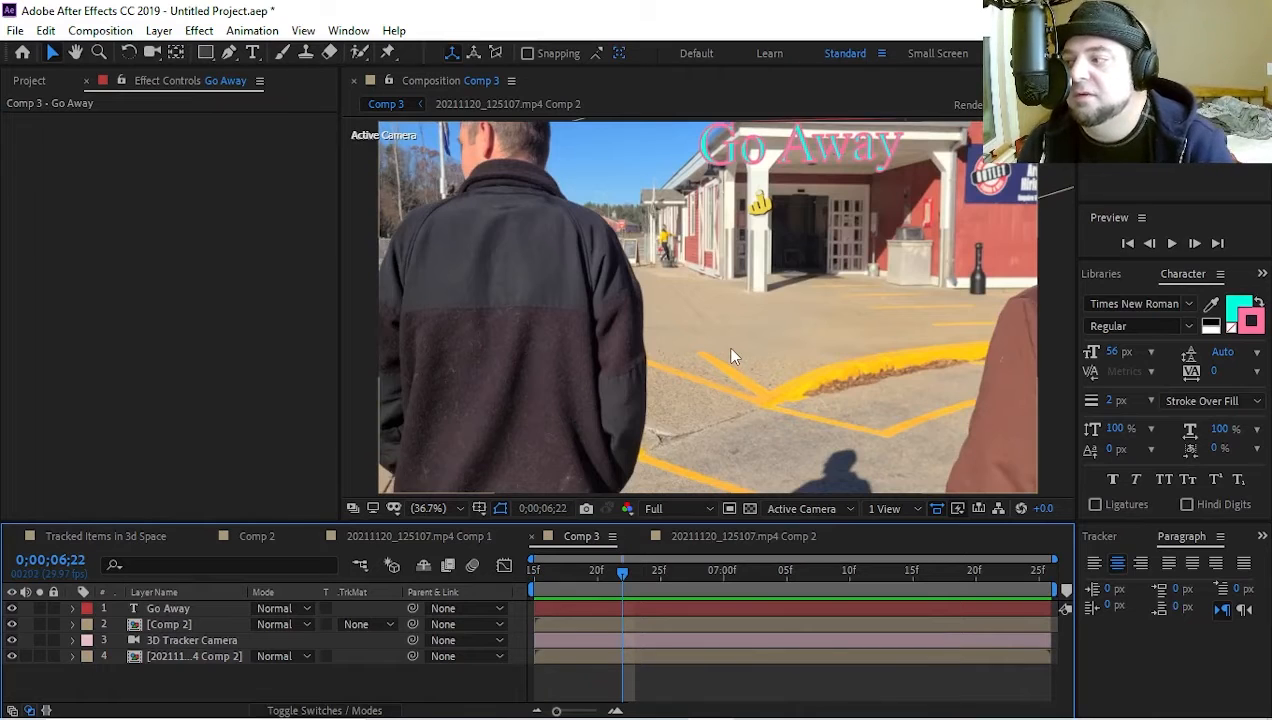